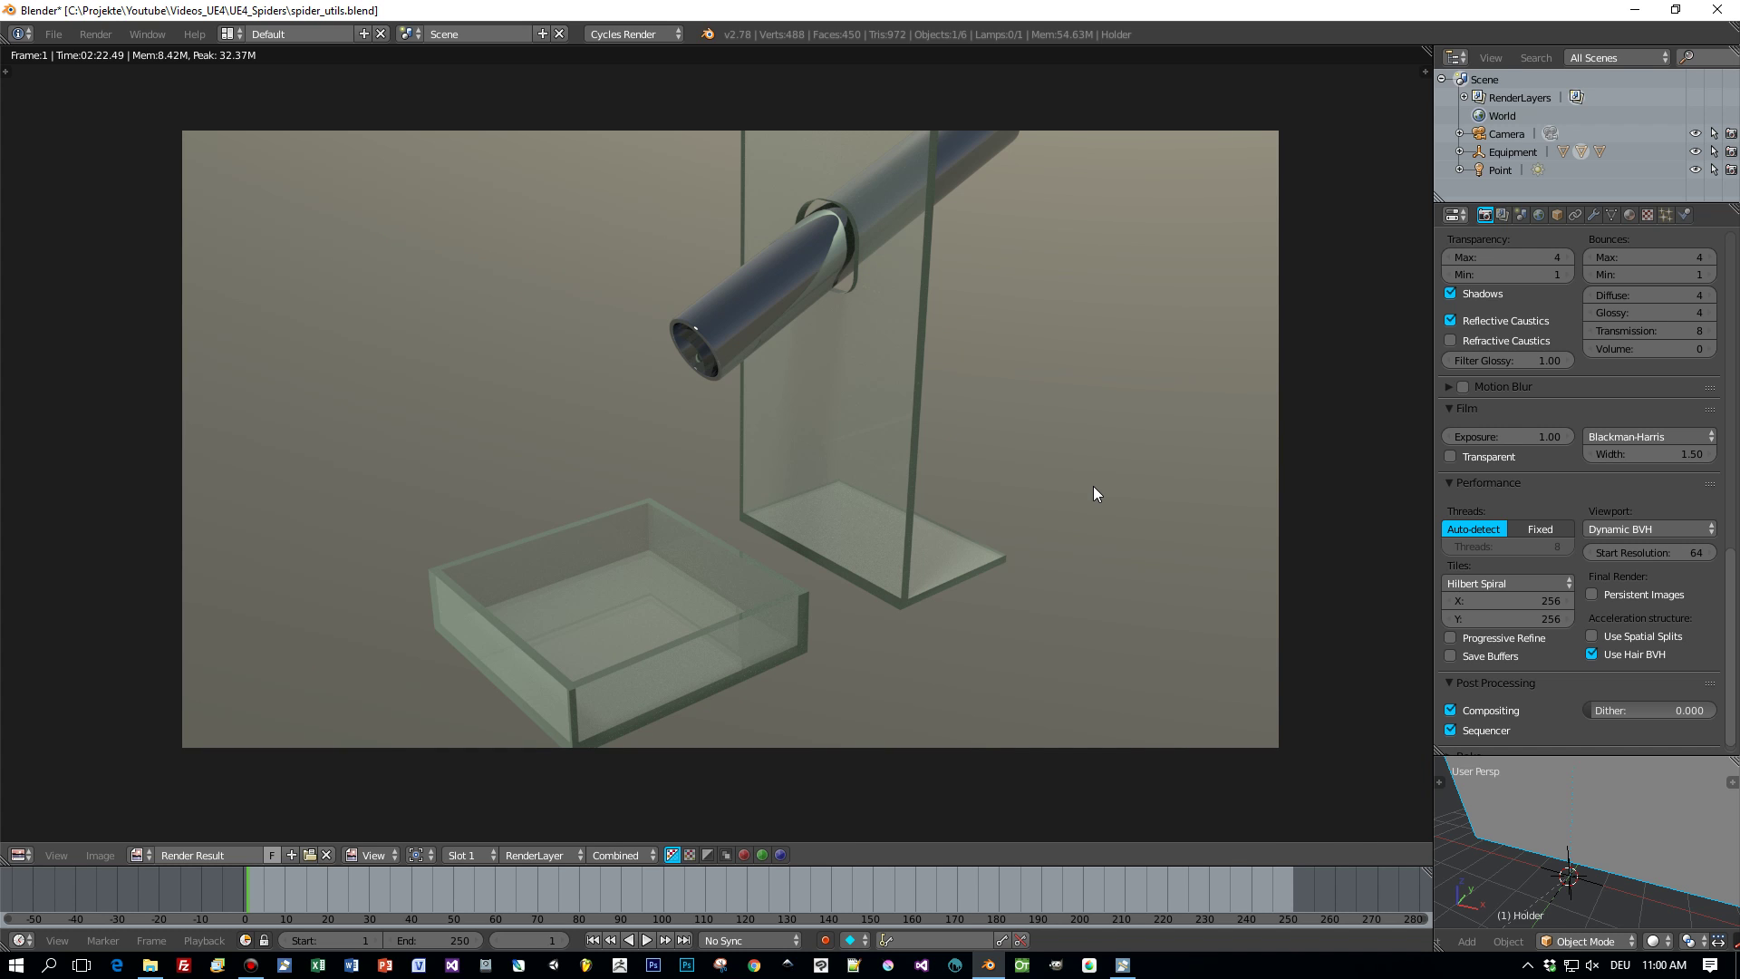
Close the render result and inspect the upright Holder's mesh in Edit Mode, returning to Object Mode
{"action": "key", "text": "Escape"}
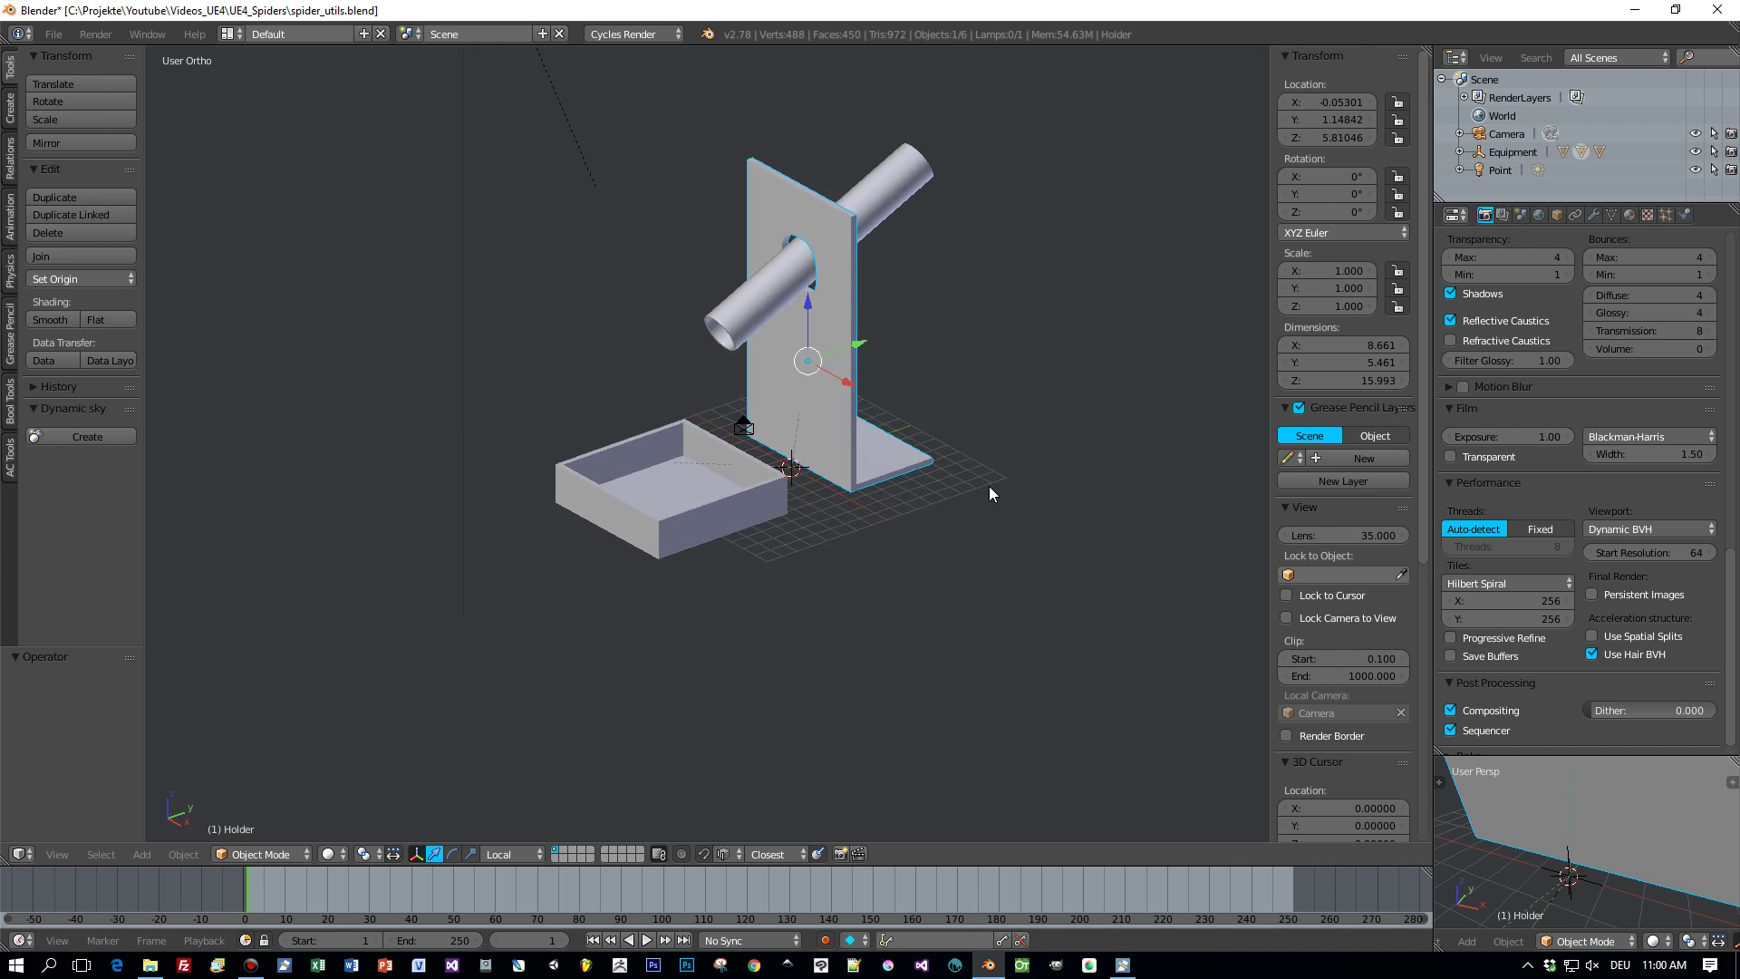
{"action": "scroll", "coordinate": [988, 486], "scroll_direction": "up", "scroll_amount": 3}
{"action": "scroll", "coordinate": [966, 469], "scroll_direction": "down", "scroll_amount": 1}
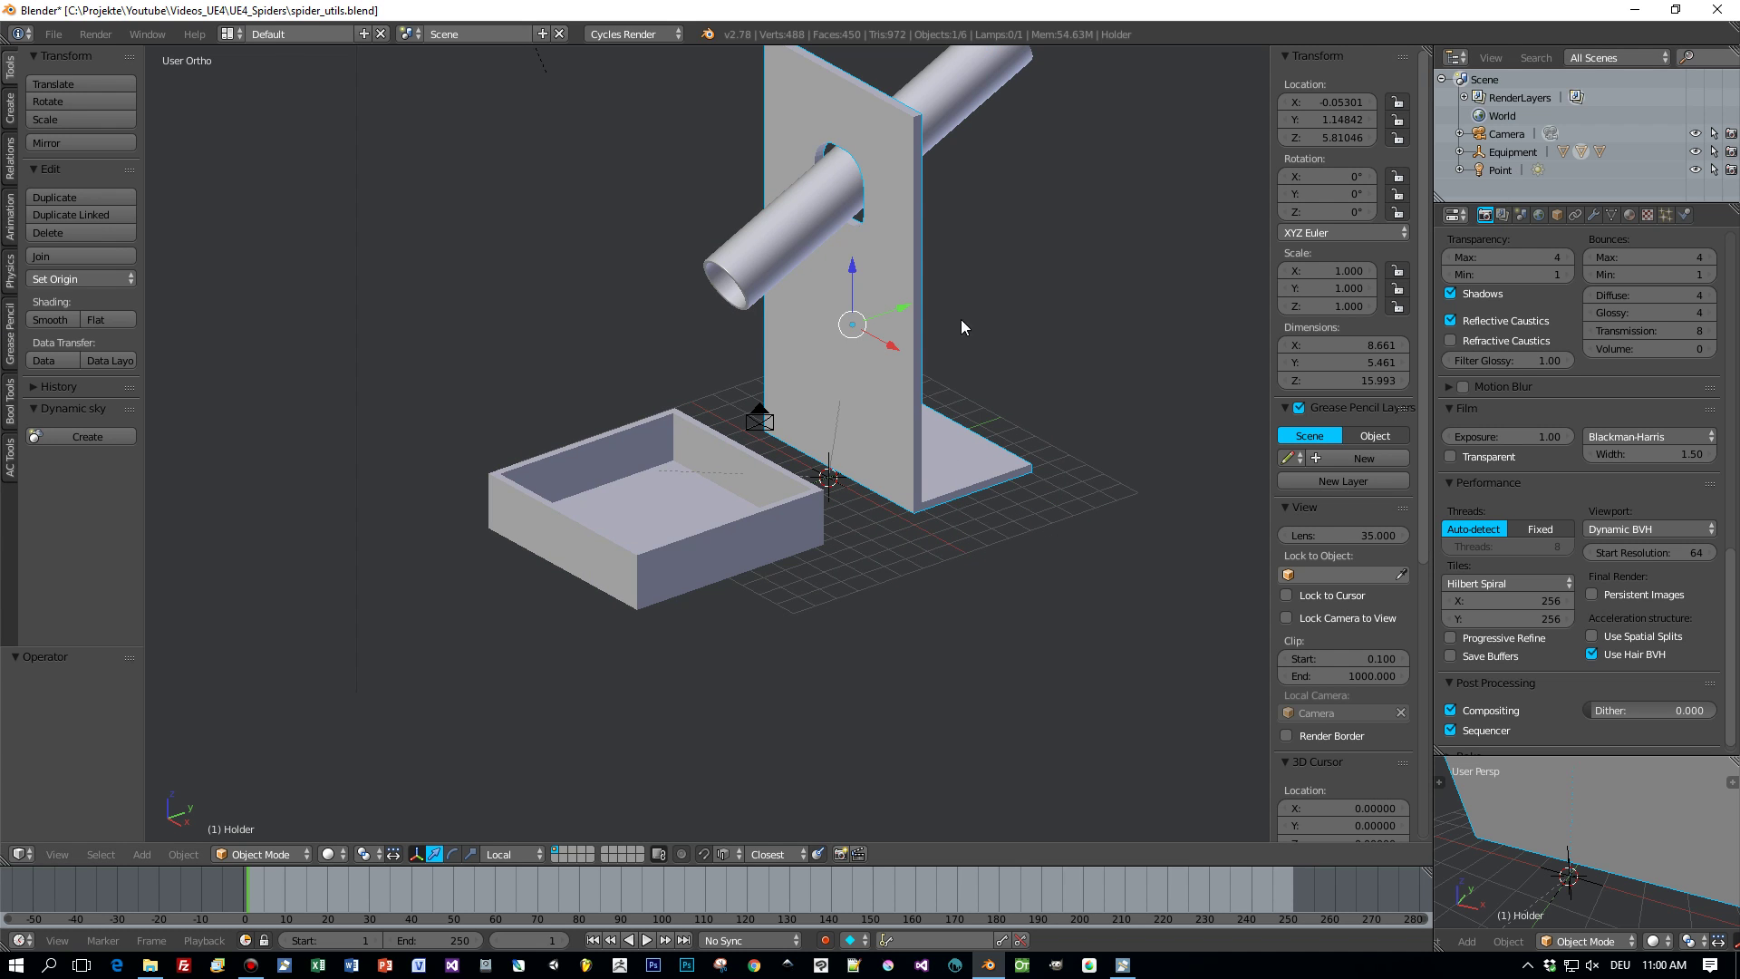
{"action": "key", "text": "Tab"}
{"action": "left_click", "coordinate": [1006, 309]}
{"action": "middle_click_drag", "start_coordinate": [882, 332], "coordinate": [834, 397]}
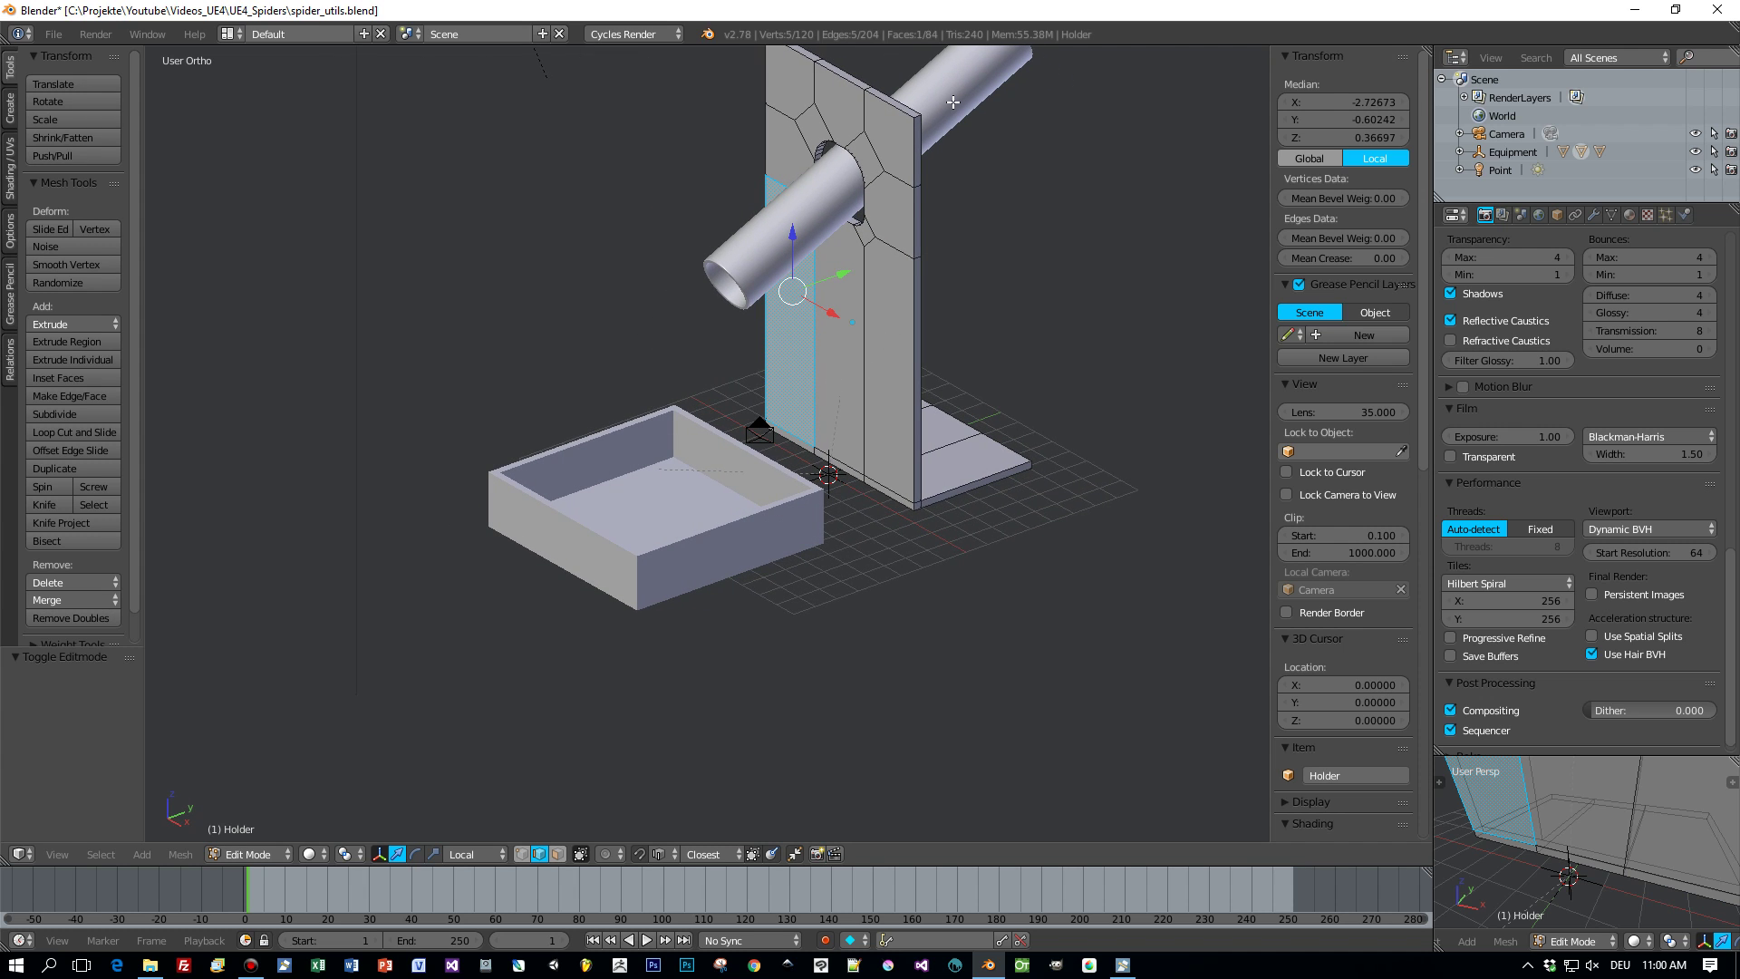
{"action": "key", "text": "Tab"}
{"action": "left_click", "coordinate": [809, 155]}
Select the slanted Pipe and inspect its mesh in Edit Mode, returning to Object Mode
{"action": "right_click", "coordinate": [805, 215]}
{"action": "key", "text": "Tab"}
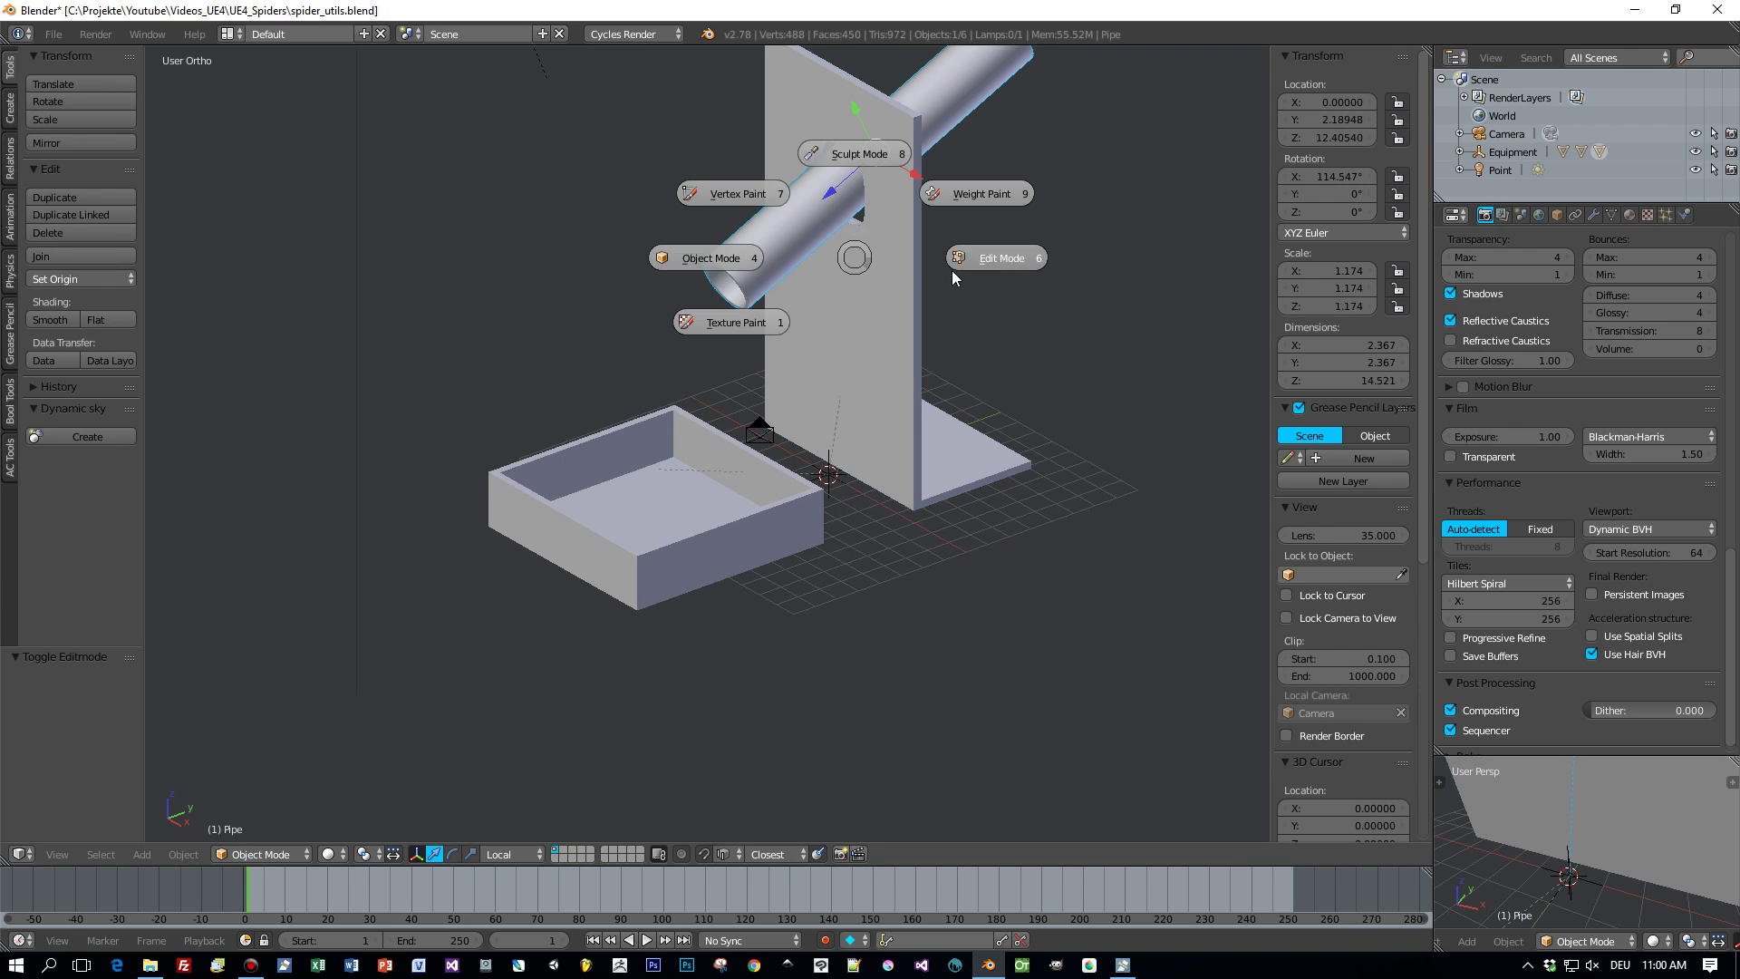
{"action": "left_click", "coordinate": [1012, 257]}
{"action": "middle_click_drag", "start_coordinate": [1001, 298], "coordinate": [898, 447]}
{"action": "key", "text": "Tab"}
{"action": "left_click", "coordinate": [741, 444]}
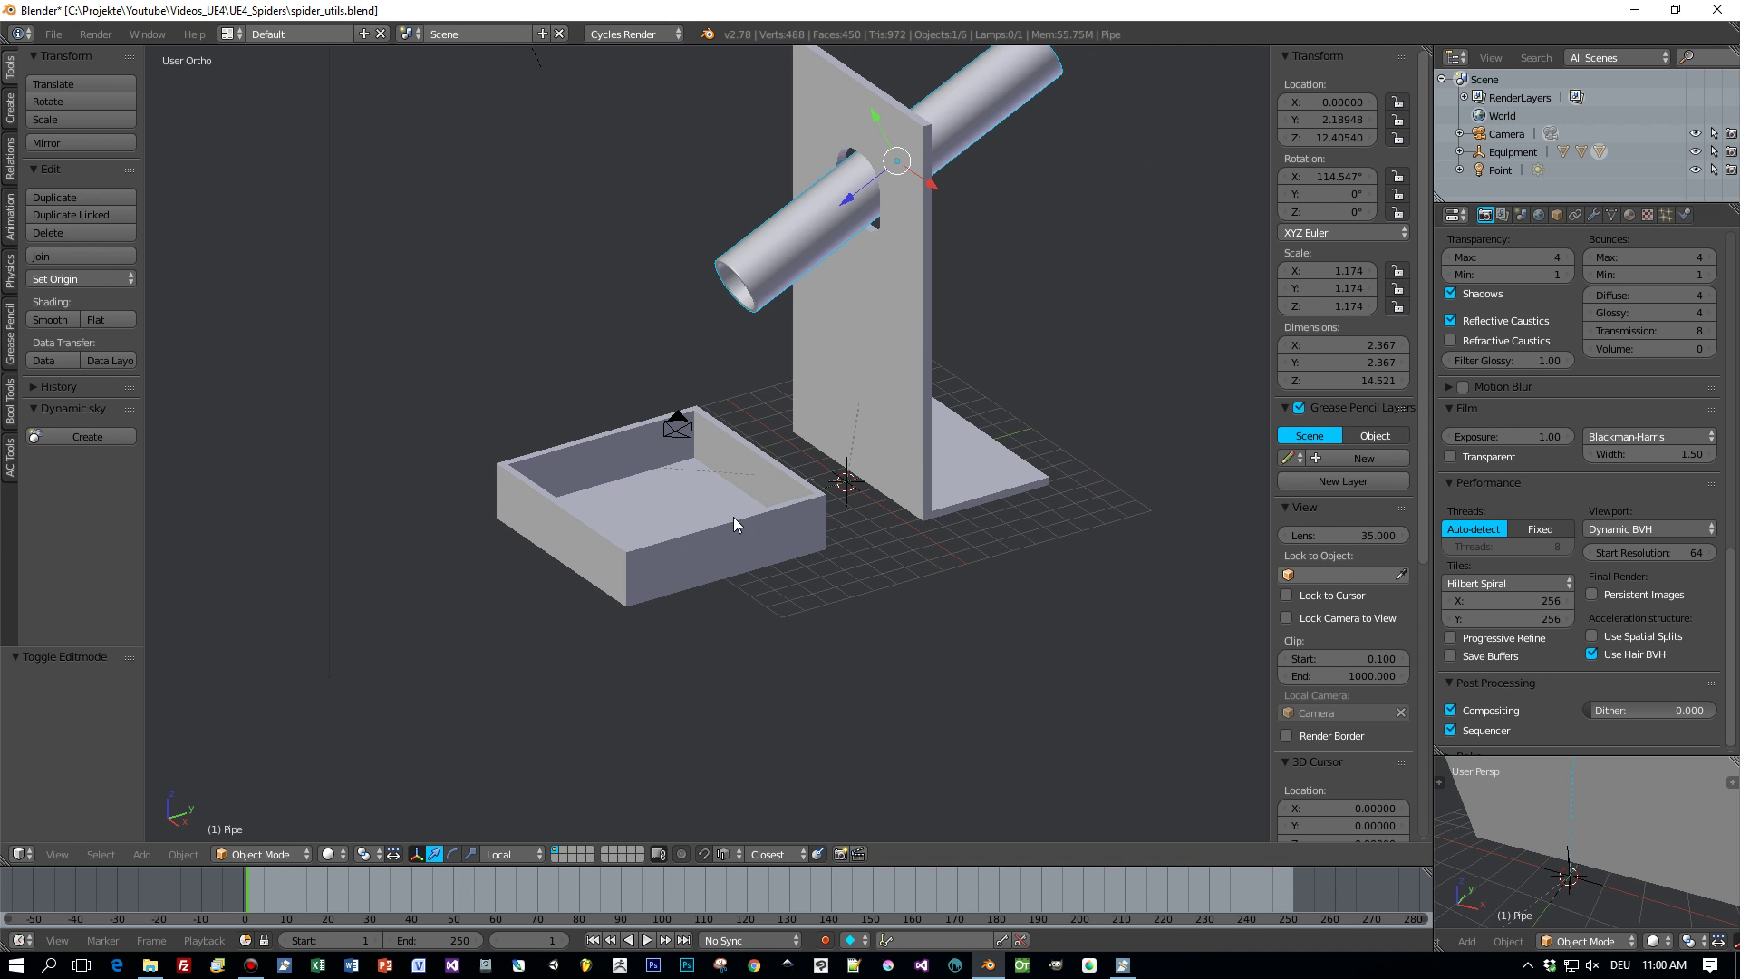
Select the open Box and examine its mesh in Edit Mode, returning to Object Mode
{"action": "right_click", "coordinate": [698, 551]}
{"action": "key", "text": "Tab"}
{"action": "left_click", "coordinate": [1025, 493]}
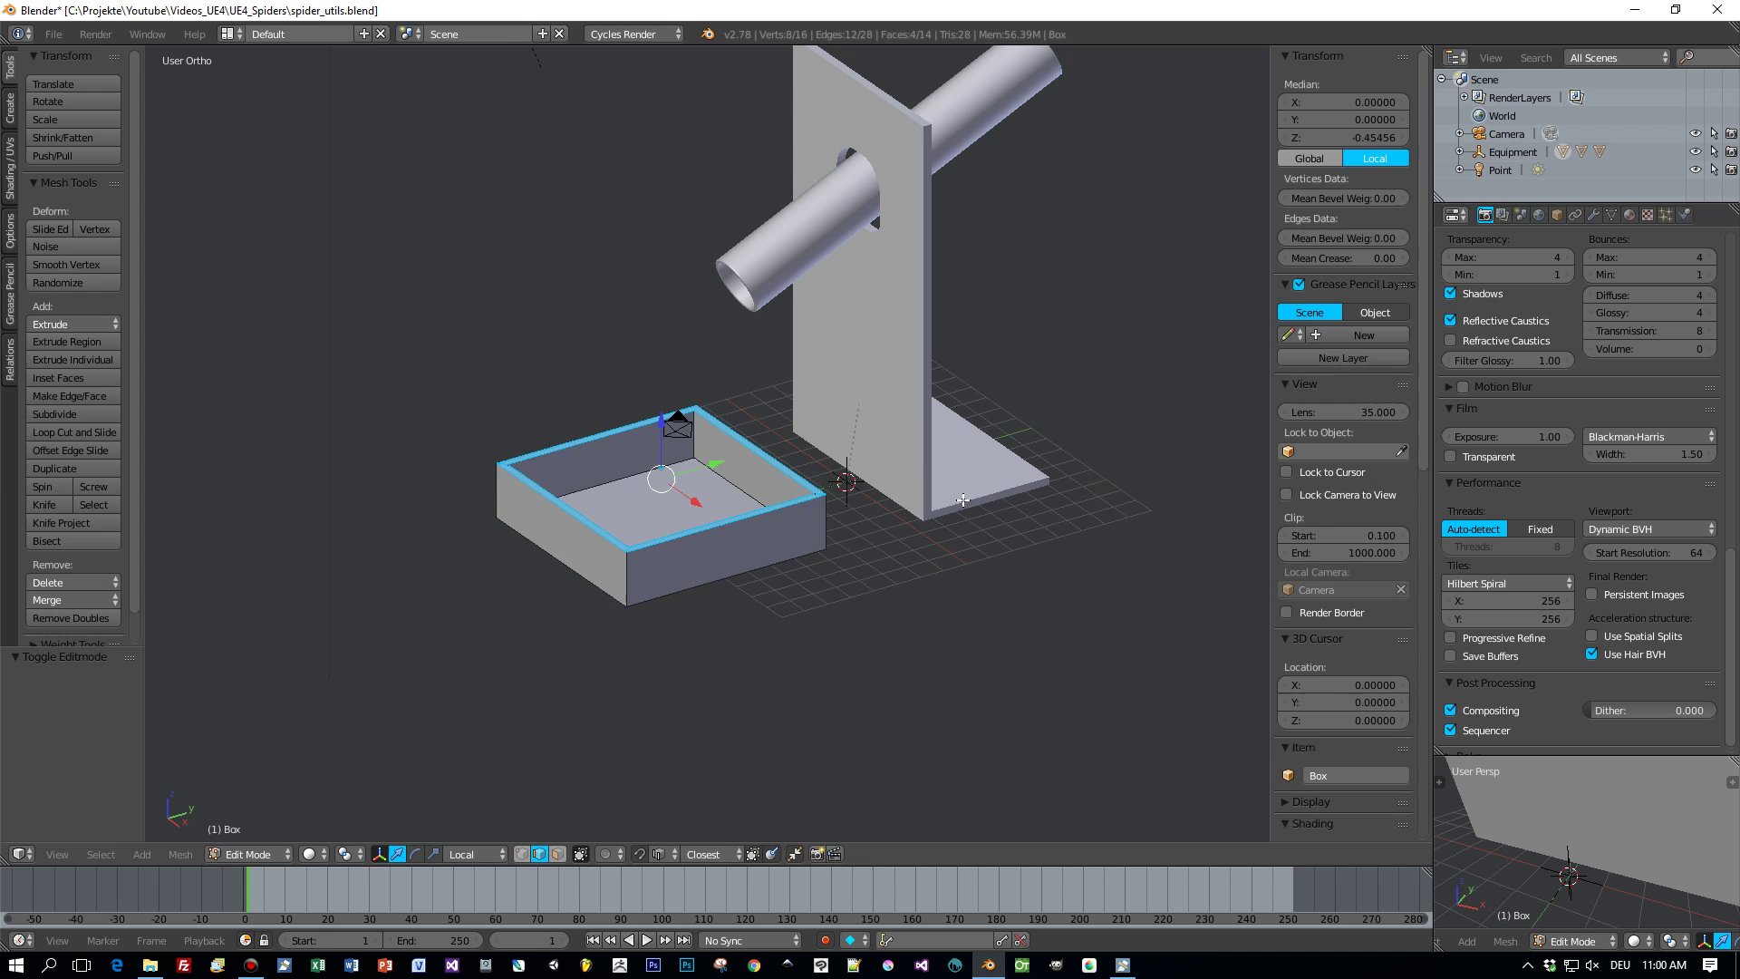
{"action": "mouse_move", "coordinate": [813, 526]}
{"action": "middle_mouse_down"}
{"action": "mouse_move", "coordinate": [991, 505]}
{"action": "mouse_move", "coordinate": [832, 513]}
{"action": "middle_mouse_up"}
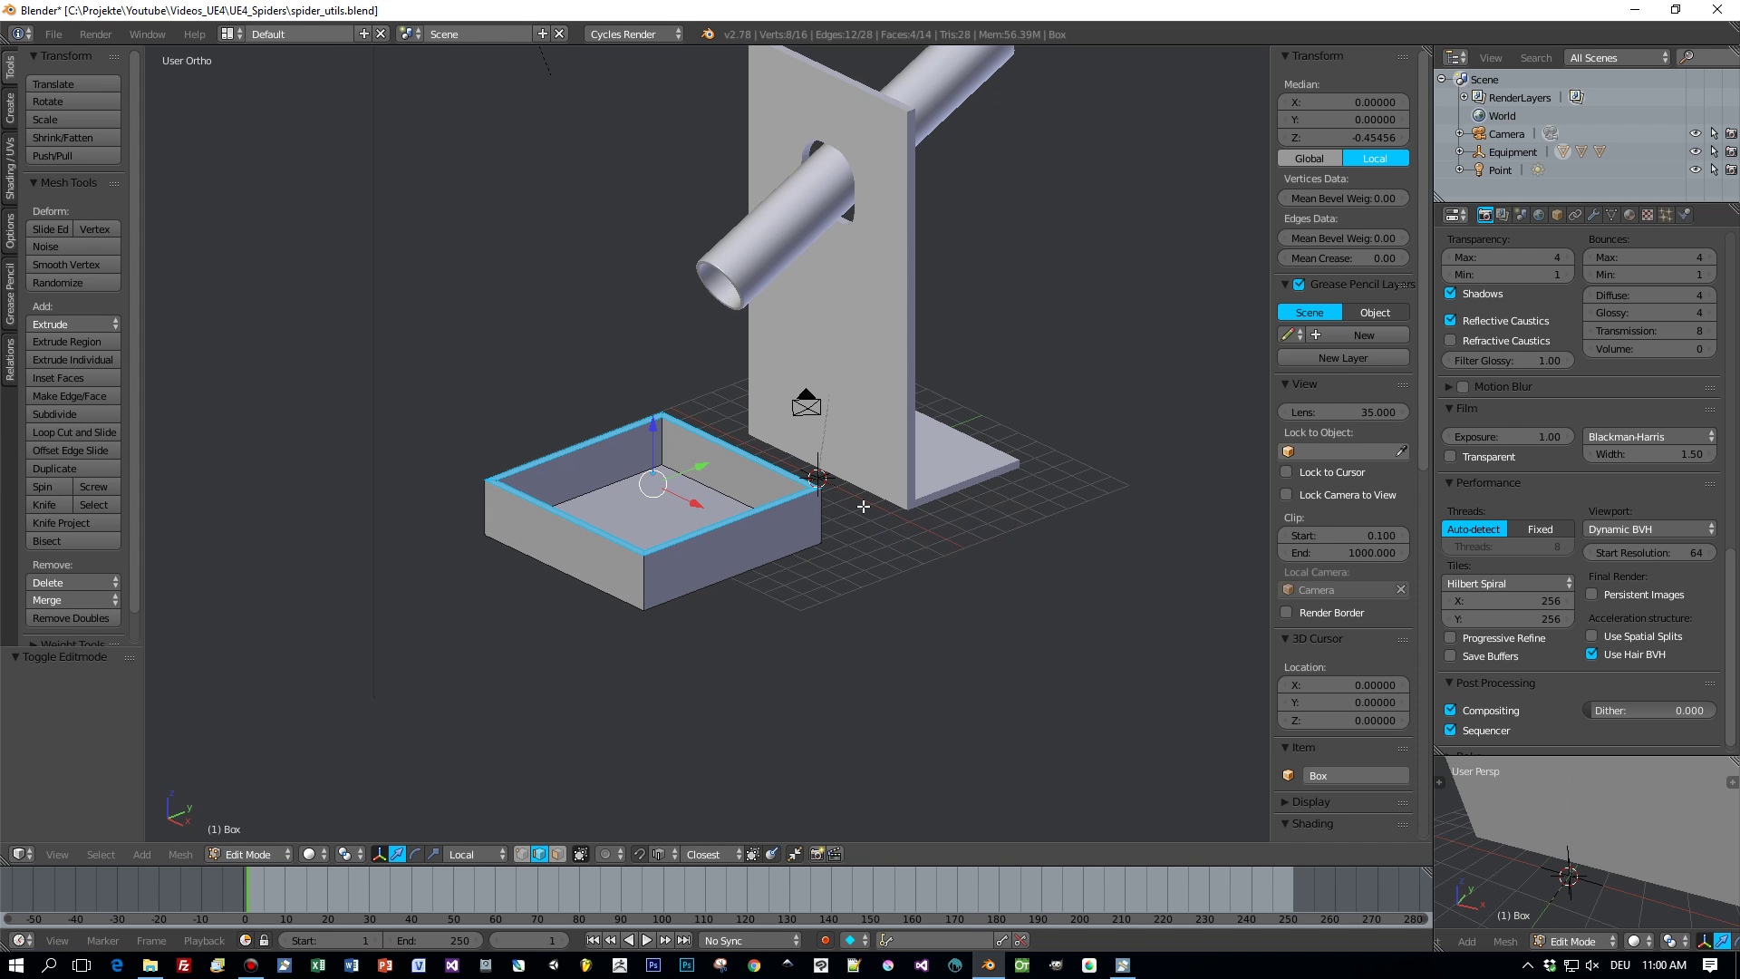
{"action": "key", "text": "Tab"}
{"action": "left_click", "coordinate": [702, 508]}
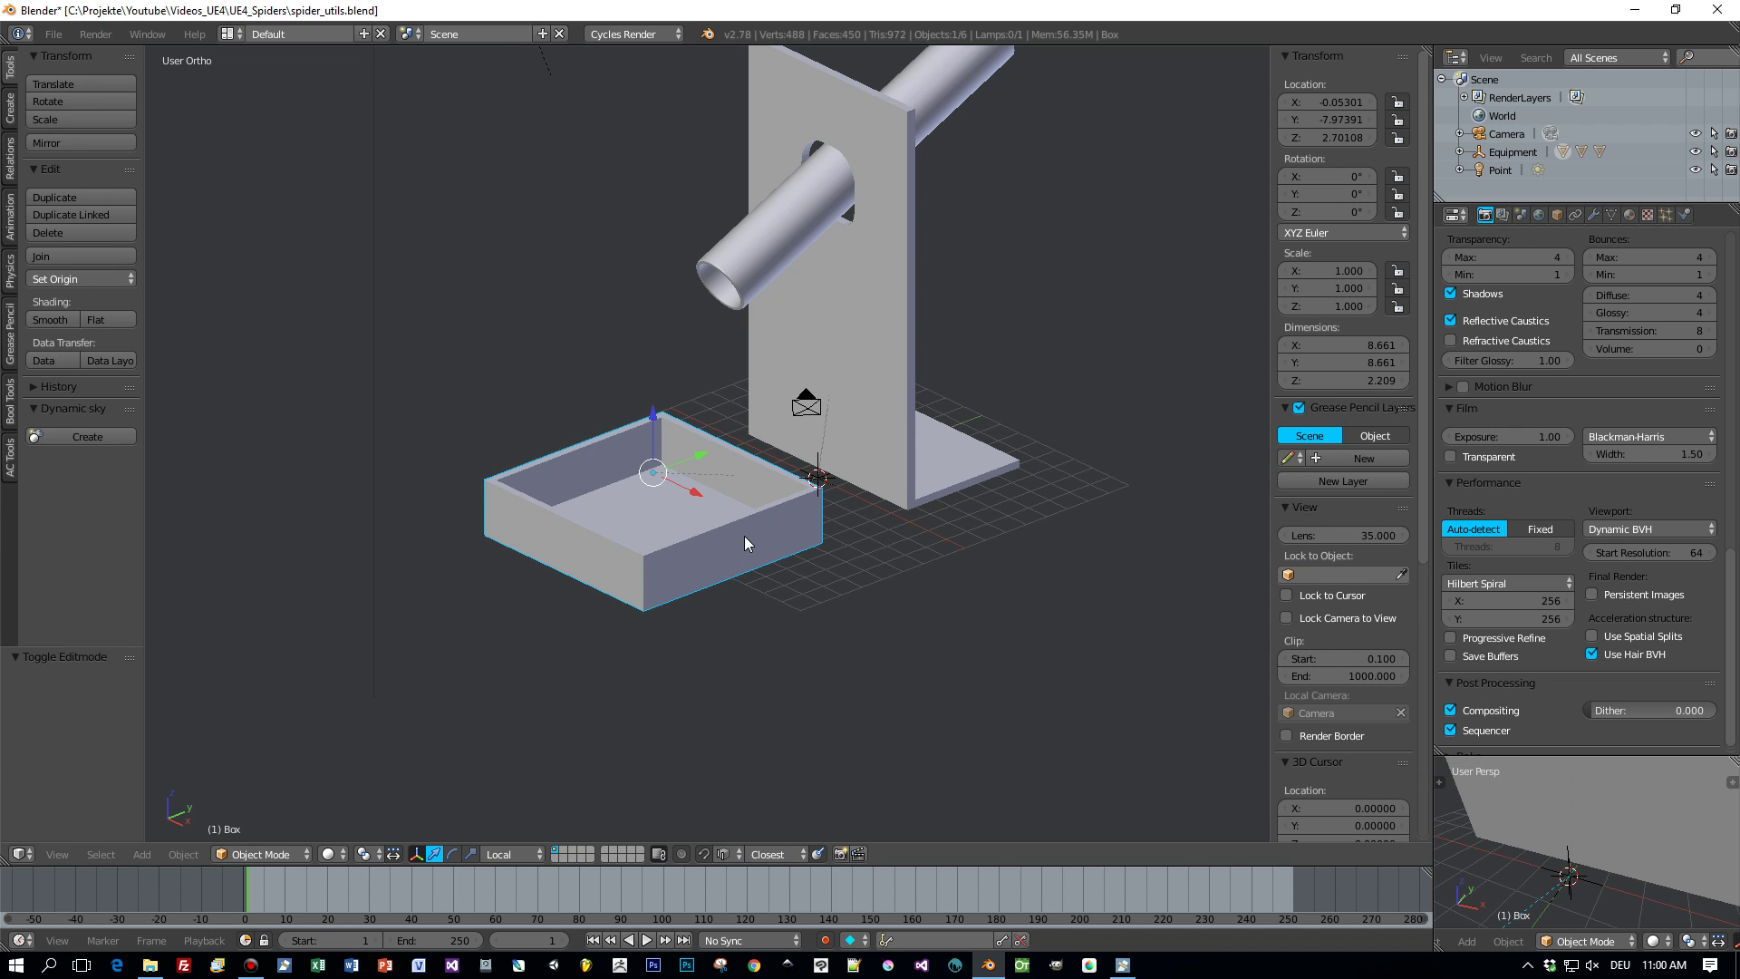
Show the Box's material settings and split the 3D view to add a Node Editor beside it
{"action": "left_click", "coordinate": [1629, 214]}
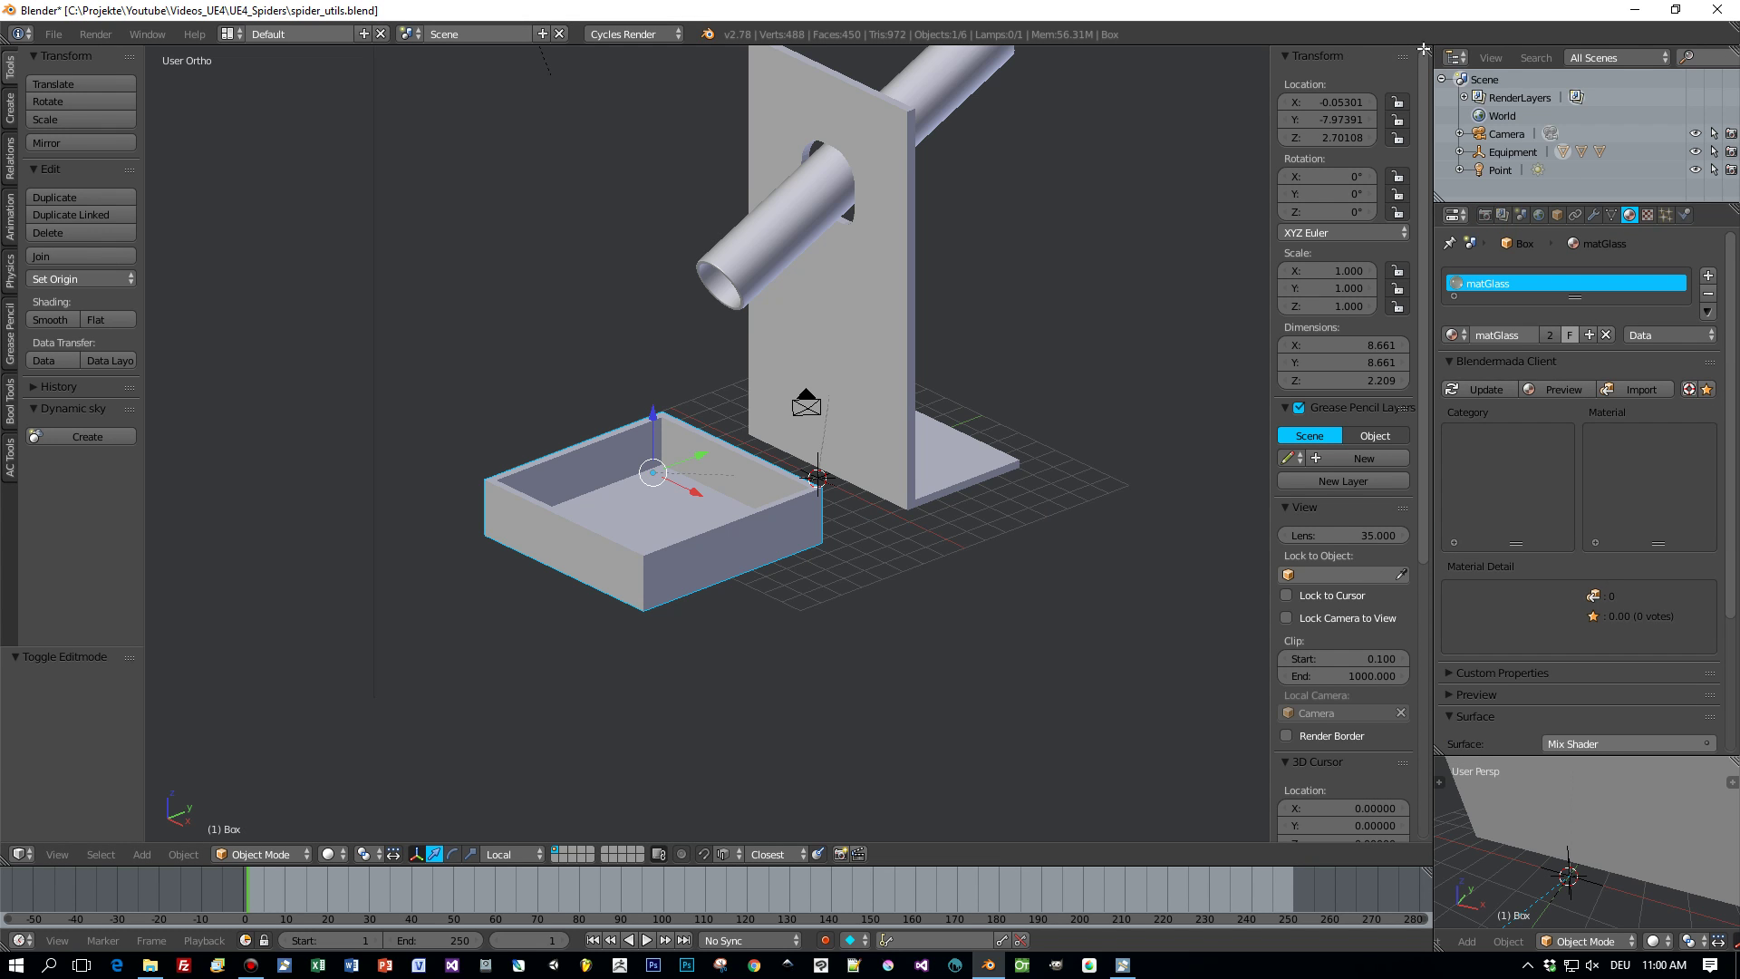
{"action": "left_click_drag", "start_coordinate": [1422, 48], "coordinate": [857, 54]}
{"action": "left_click", "coordinate": [877, 854]}
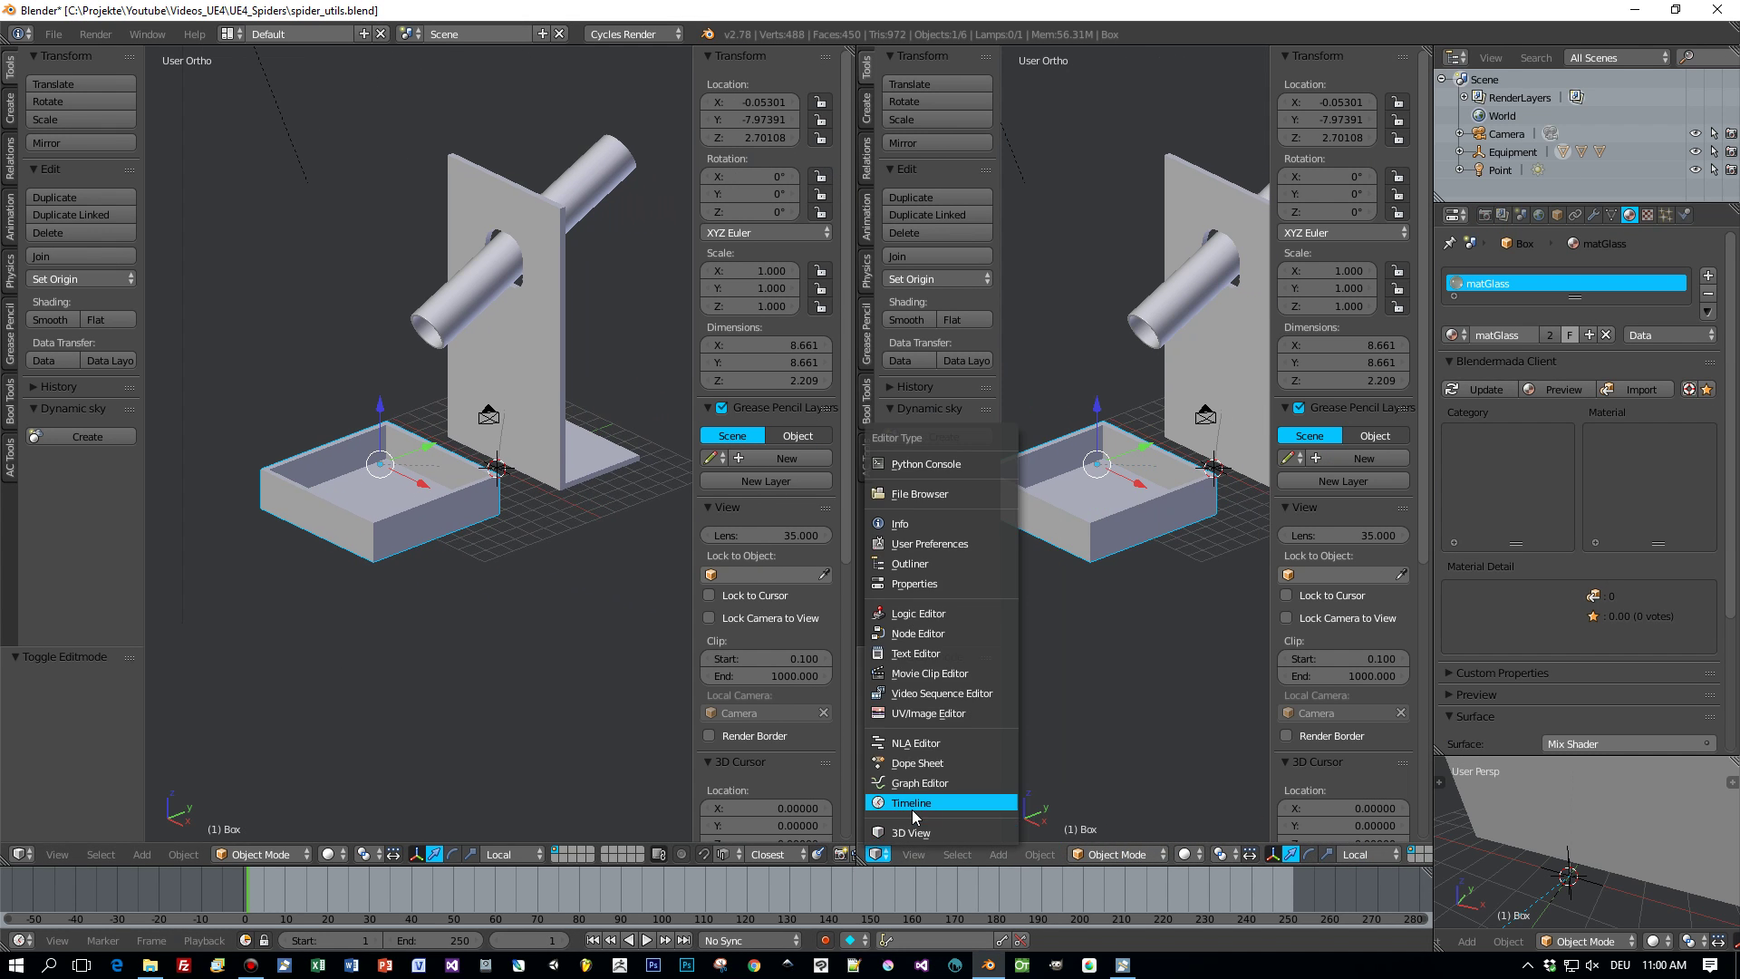
{"action": "left_click", "coordinate": [947, 634]}
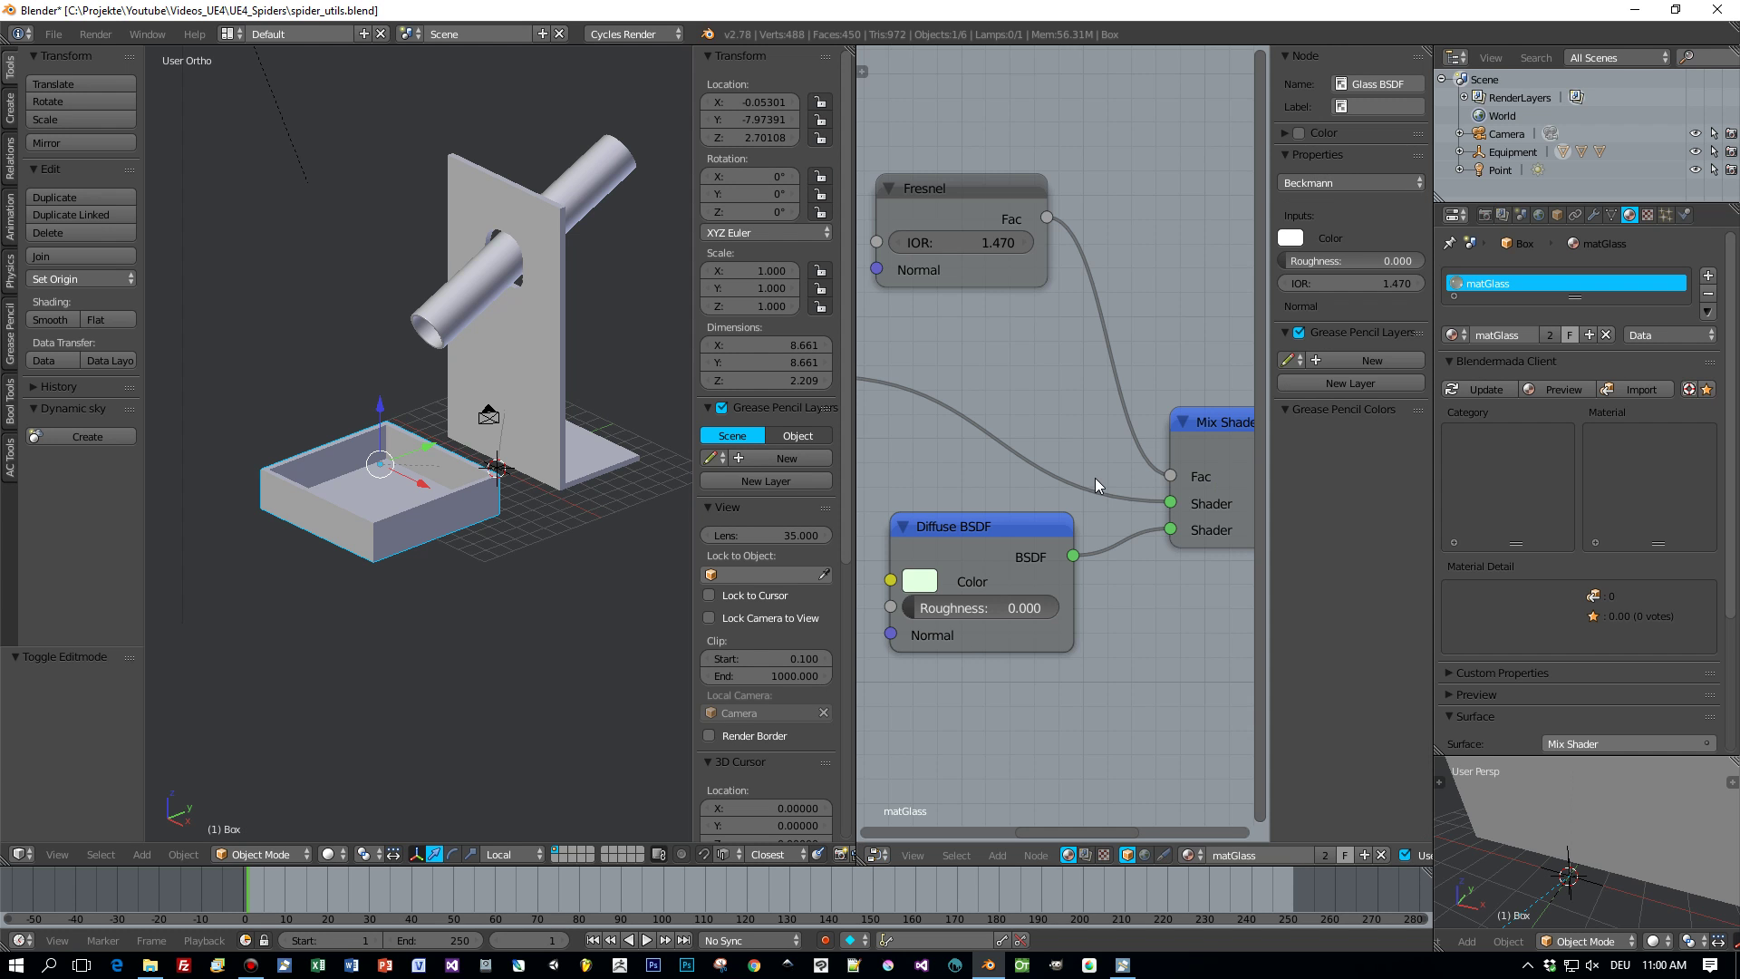
Examine the matGlass node setup, including its Glass, Translucent and Diffuse BSDFs, Mix Shaders and Fresnel node
{"action": "scroll", "coordinate": [1095, 480], "scroll_direction": "down", "scroll_amount": 7}
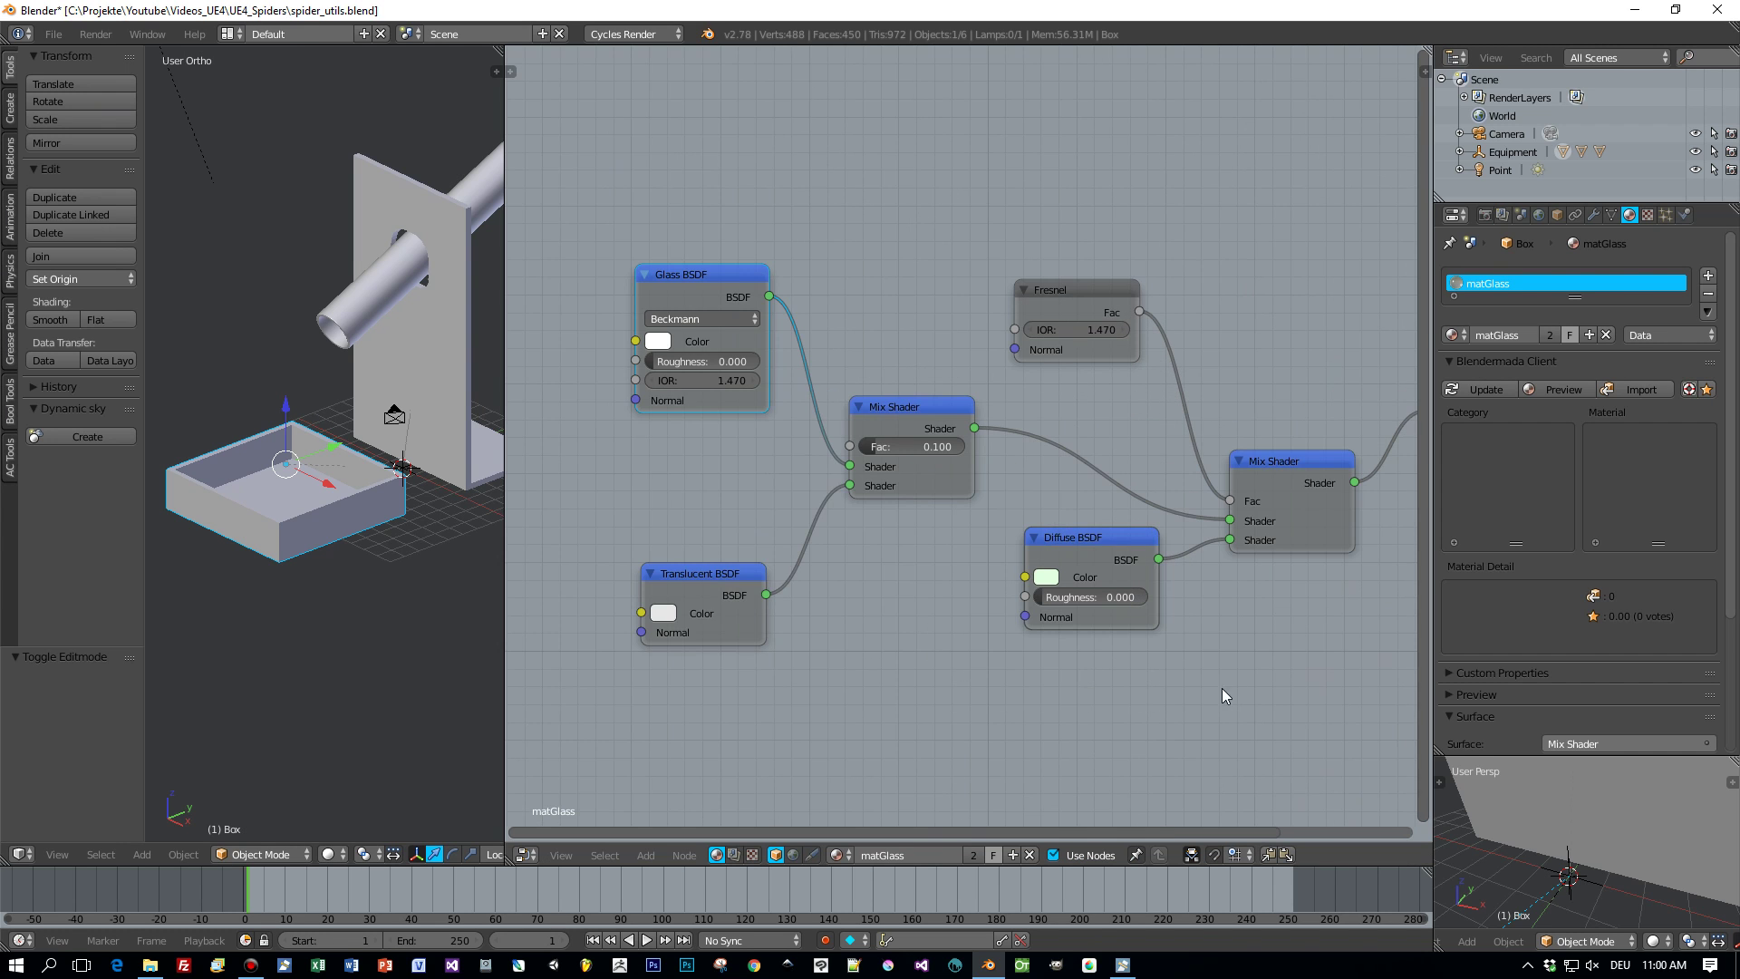
{"action": "scroll", "coordinate": [1222, 688], "scroll_direction": "up", "scroll_amount": 1}
{"action": "middle_click_drag", "start_coordinate": [1221, 688], "coordinate": [1189, 643]}
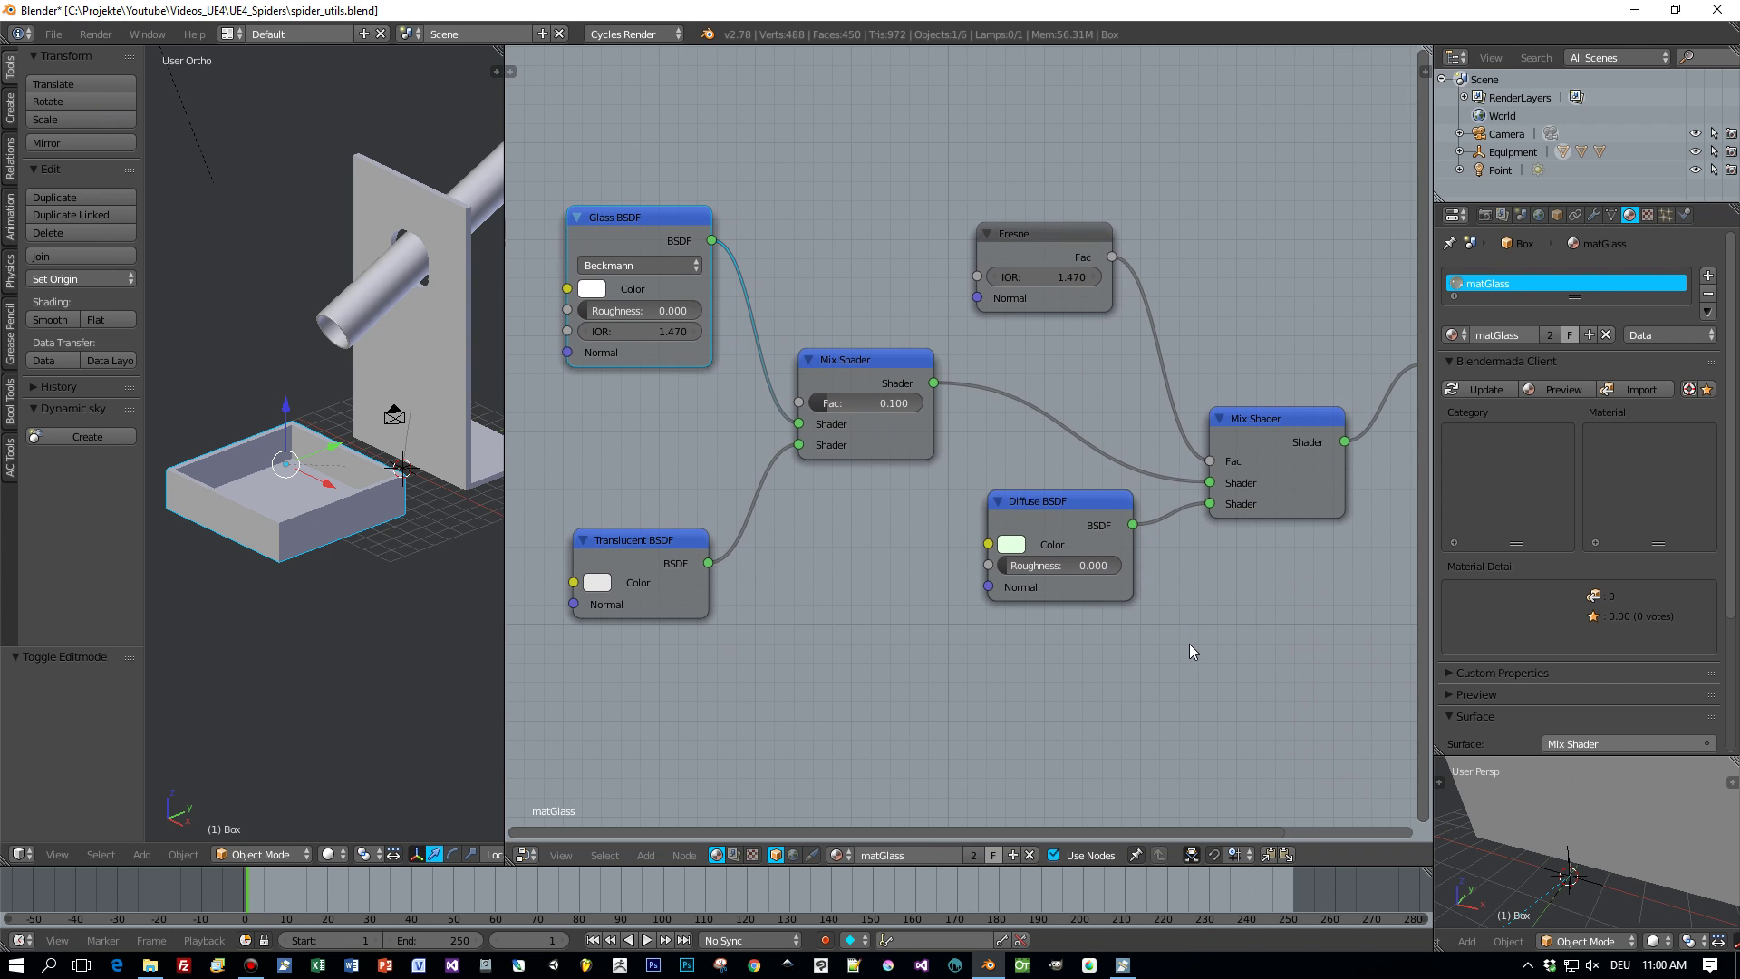
{"action": "scroll", "coordinate": [1190, 645], "scroll_direction": "down", "scroll_amount": 1}
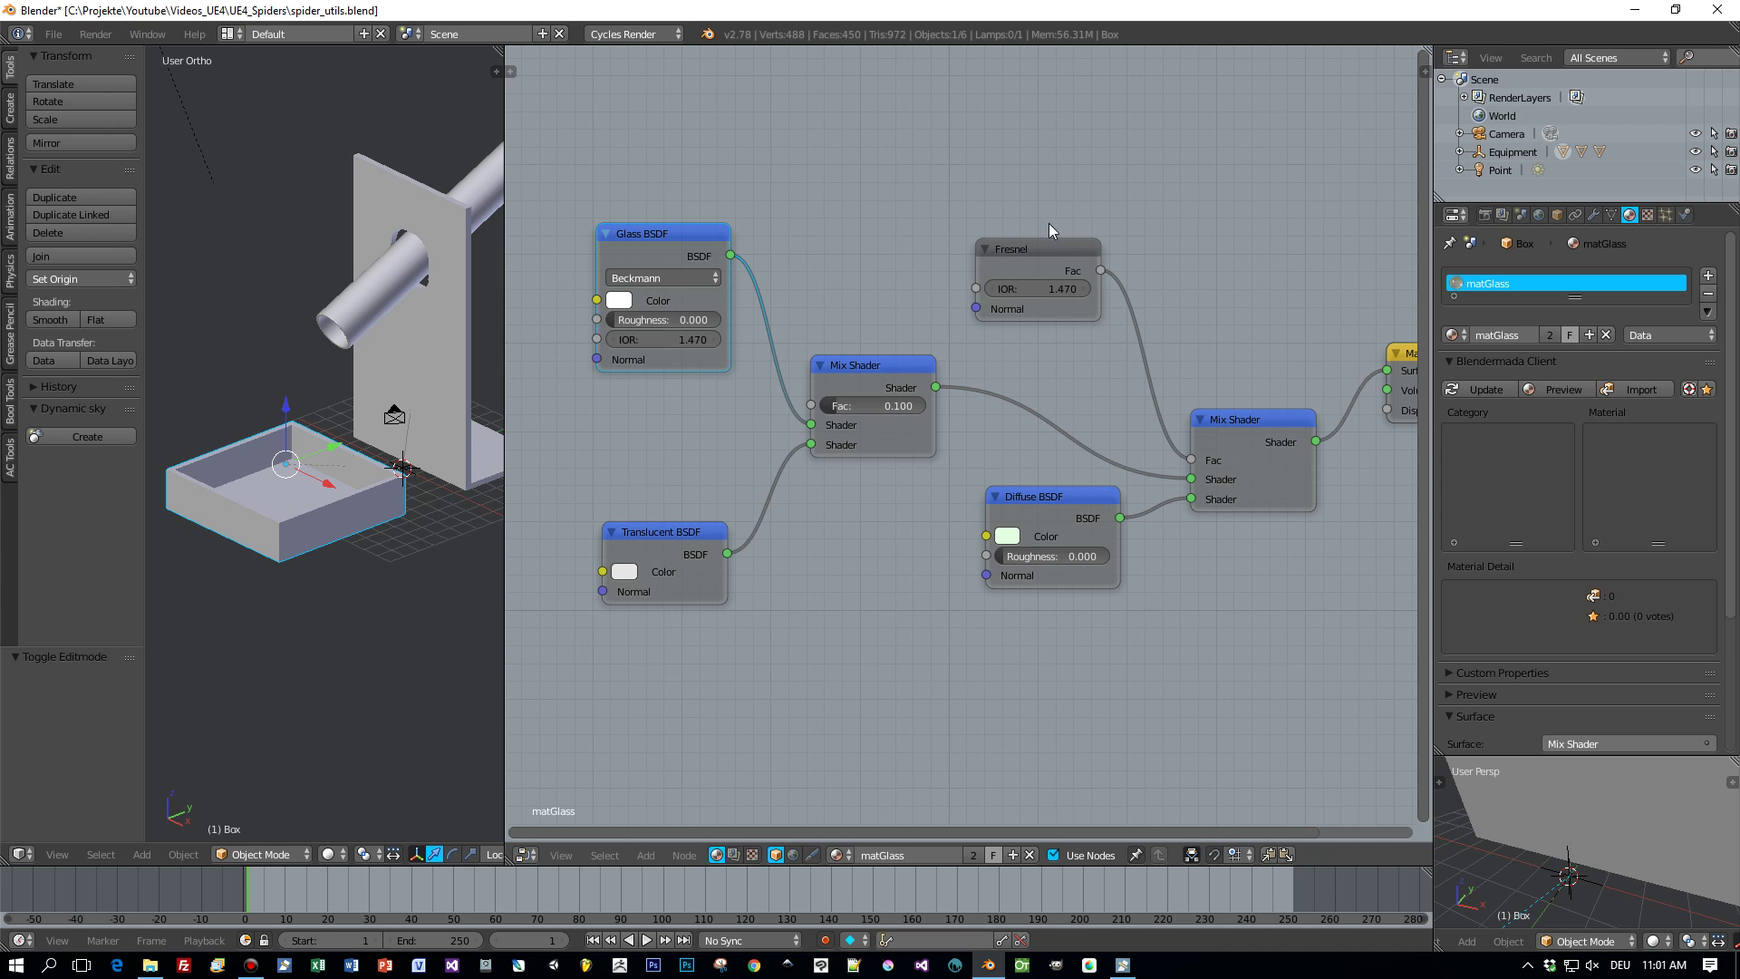
{"action": "scroll", "coordinate": [1214, 350], "scroll_direction": "down", "scroll_amount": 1}
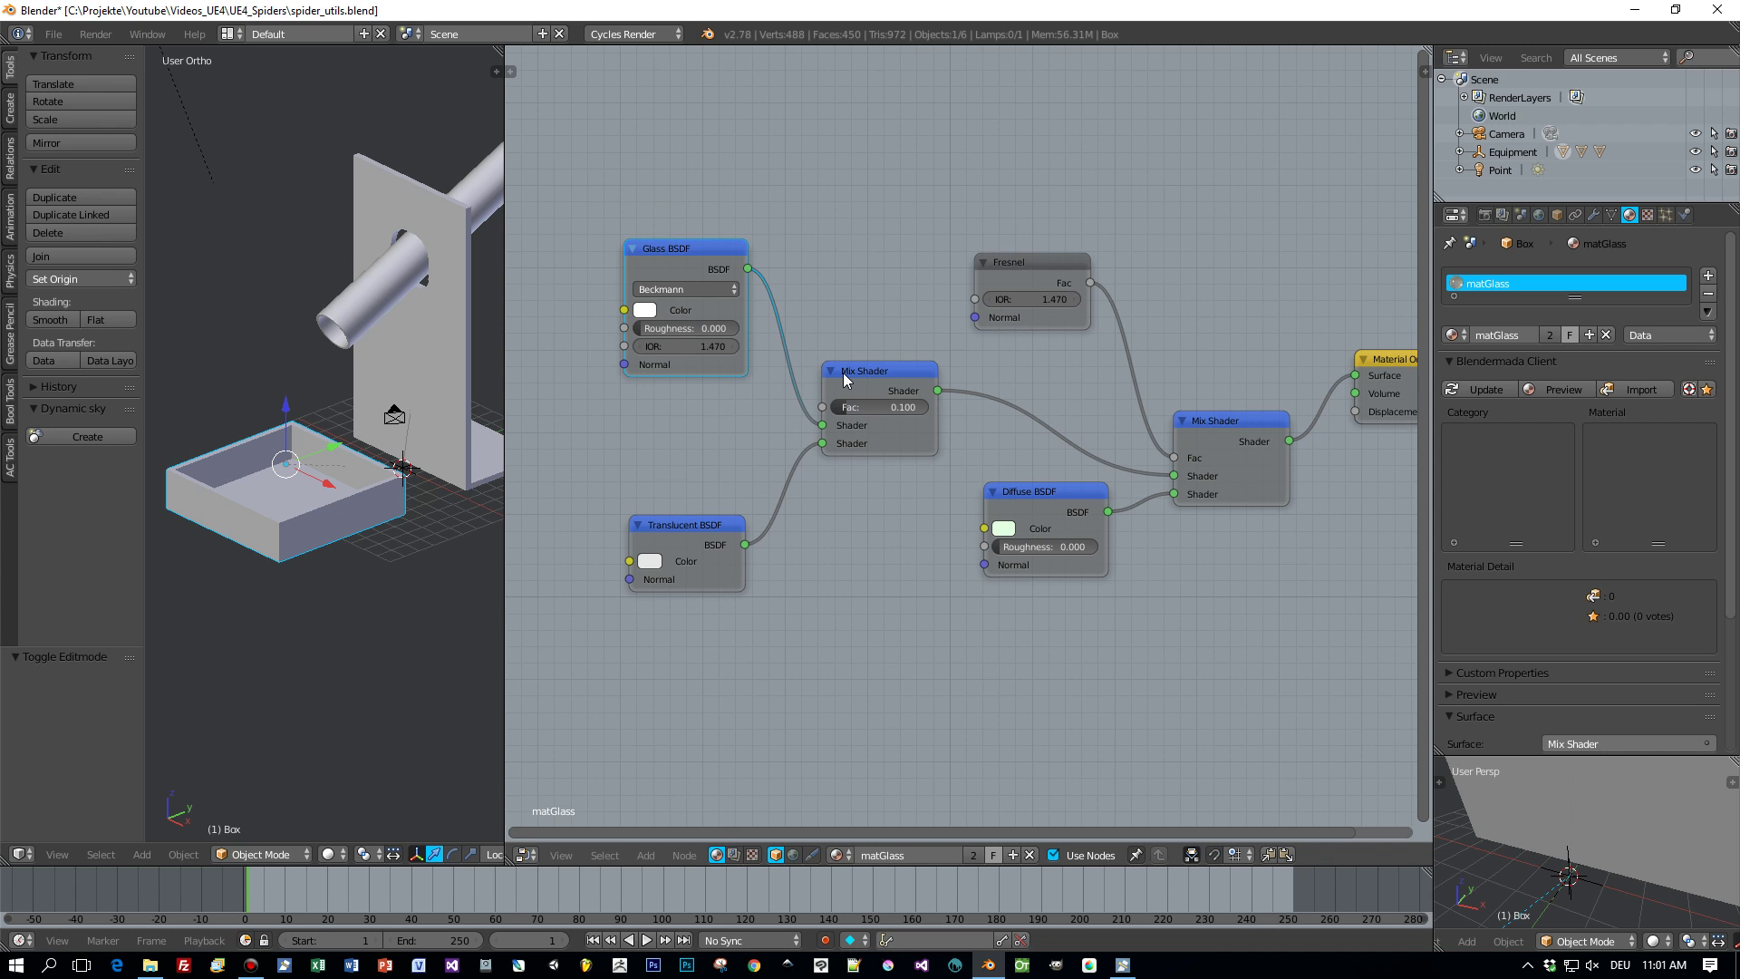
{"action": "left_click", "coordinate": [690, 250]}
{"action": "left_click", "coordinate": [1067, 493]}
{"action": "left_click", "coordinate": [1005, 529]}
Select the Pipe and move matMetall's Glossy BSDF and Material Output nodes toward the middle of the node area
{"action": "right_click", "coordinate": [376, 314]}
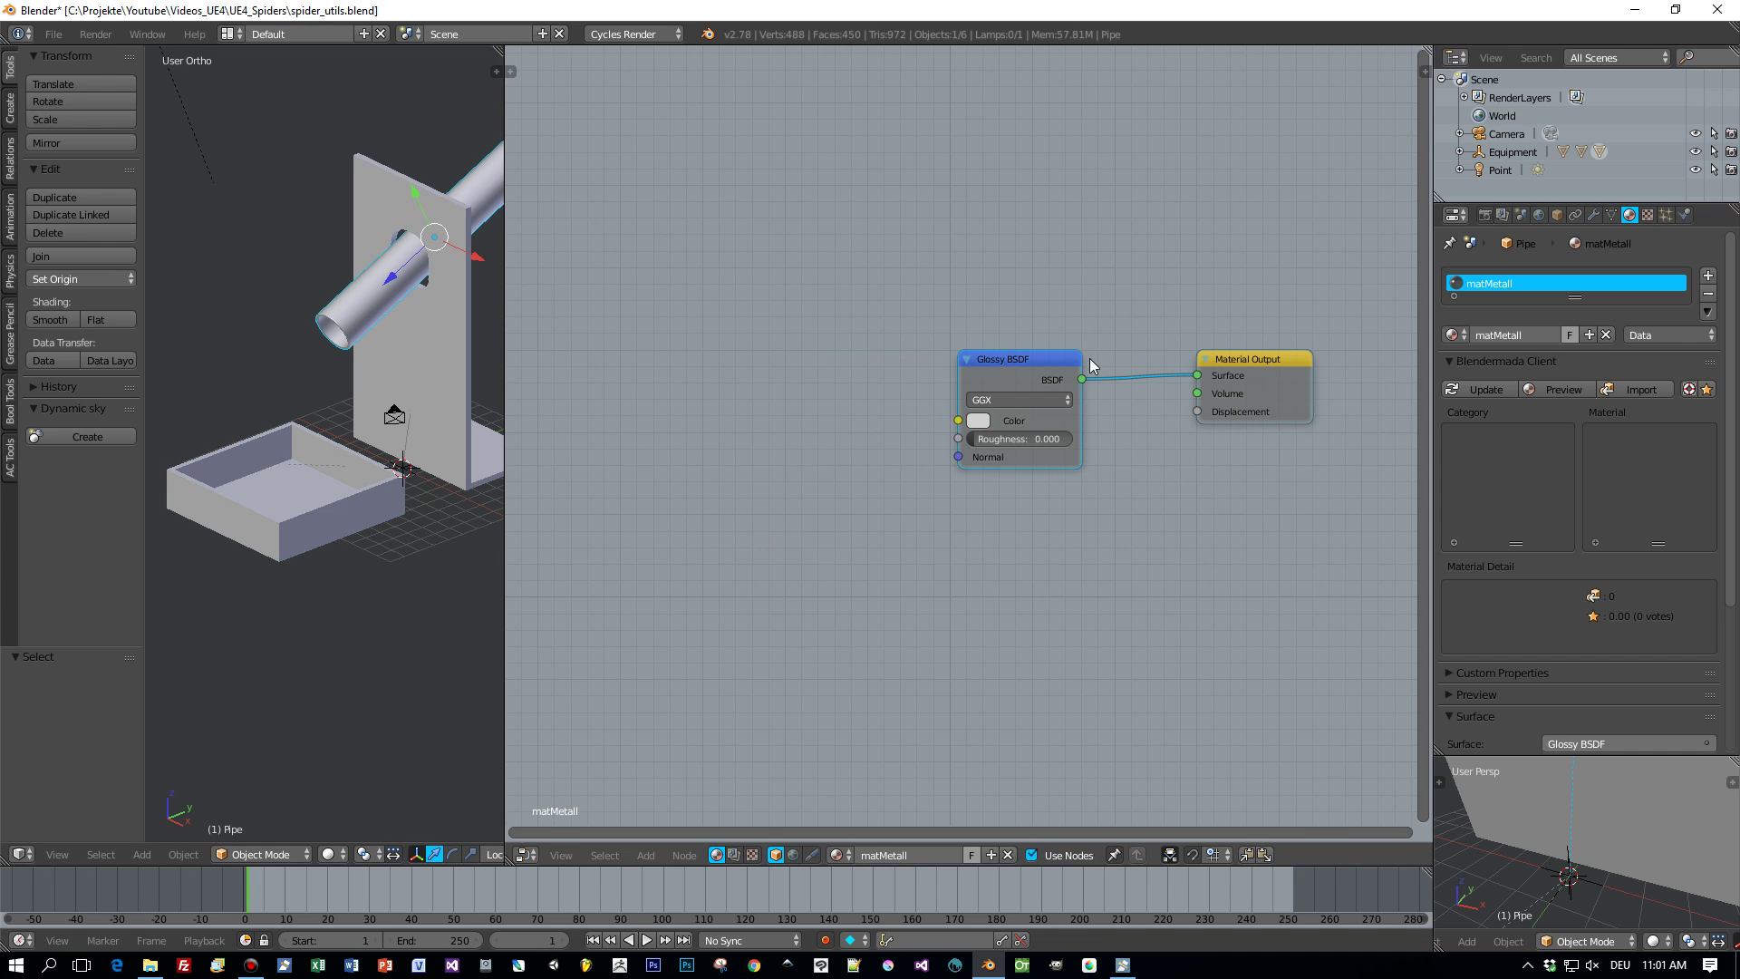
{"action": "left_click_drag", "start_coordinate": [1019, 362], "coordinate": [898, 352]}
{"action": "left_click_drag", "start_coordinate": [1236, 361], "coordinate": [1113, 373]}
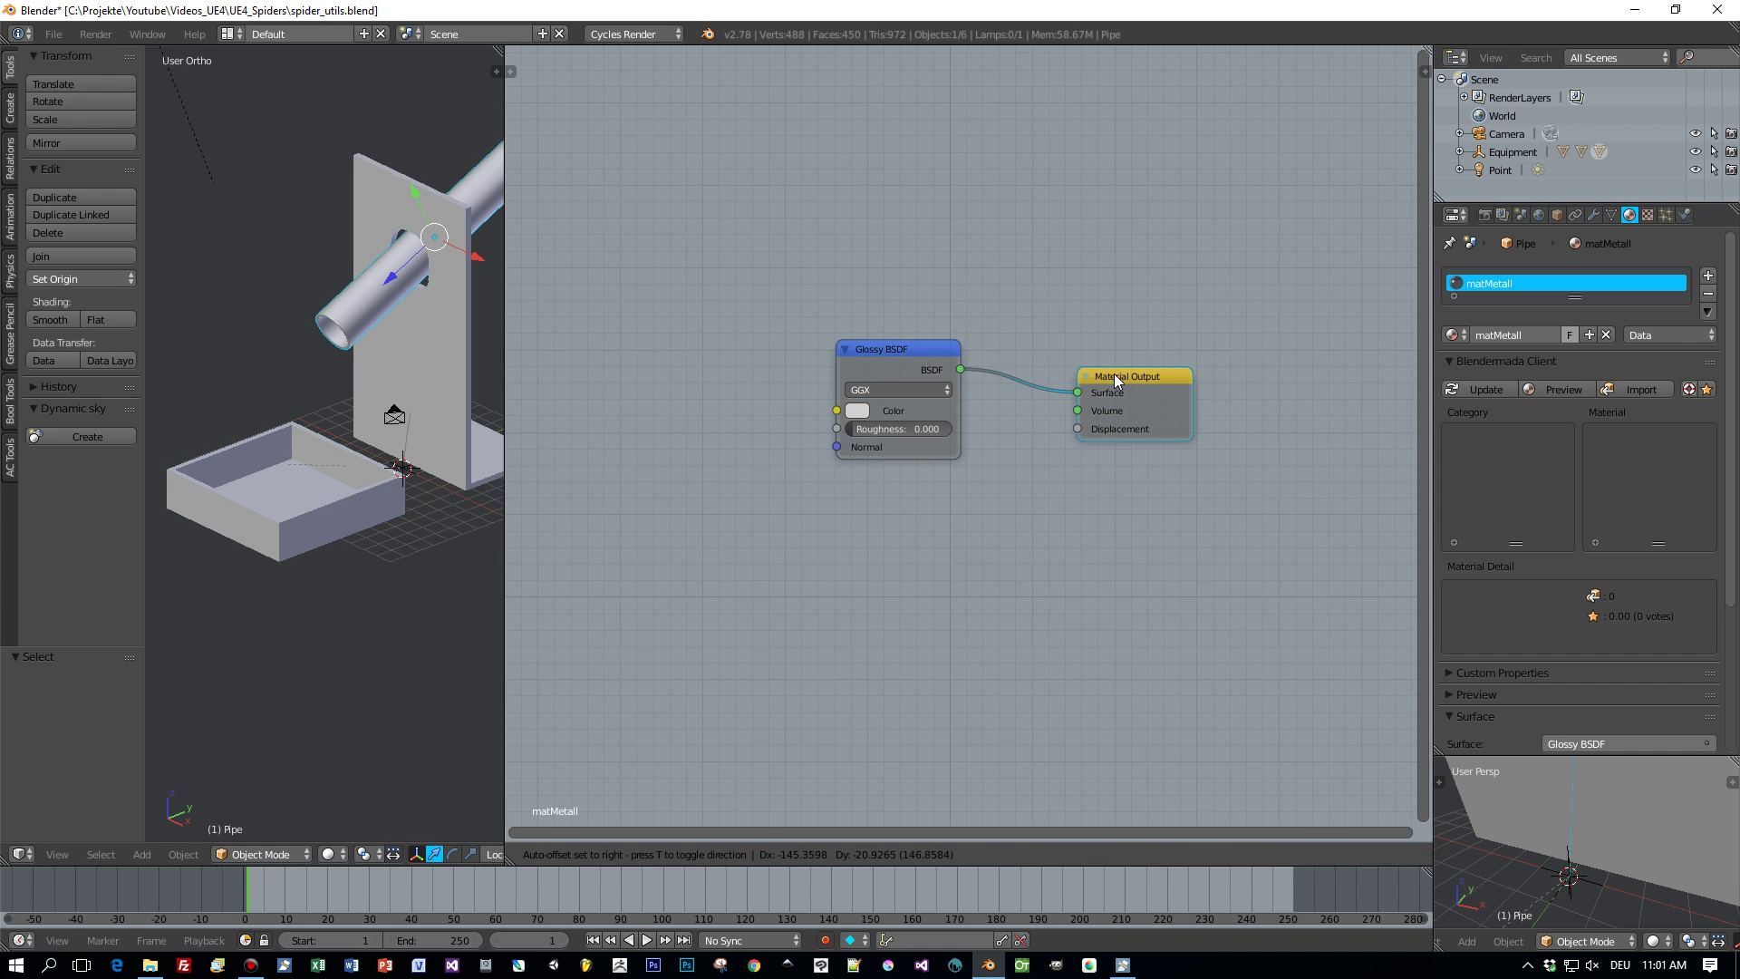
{"action": "scroll", "coordinate": [1106, 443], "scroll_direction": "up", "scroll_amount": 2}
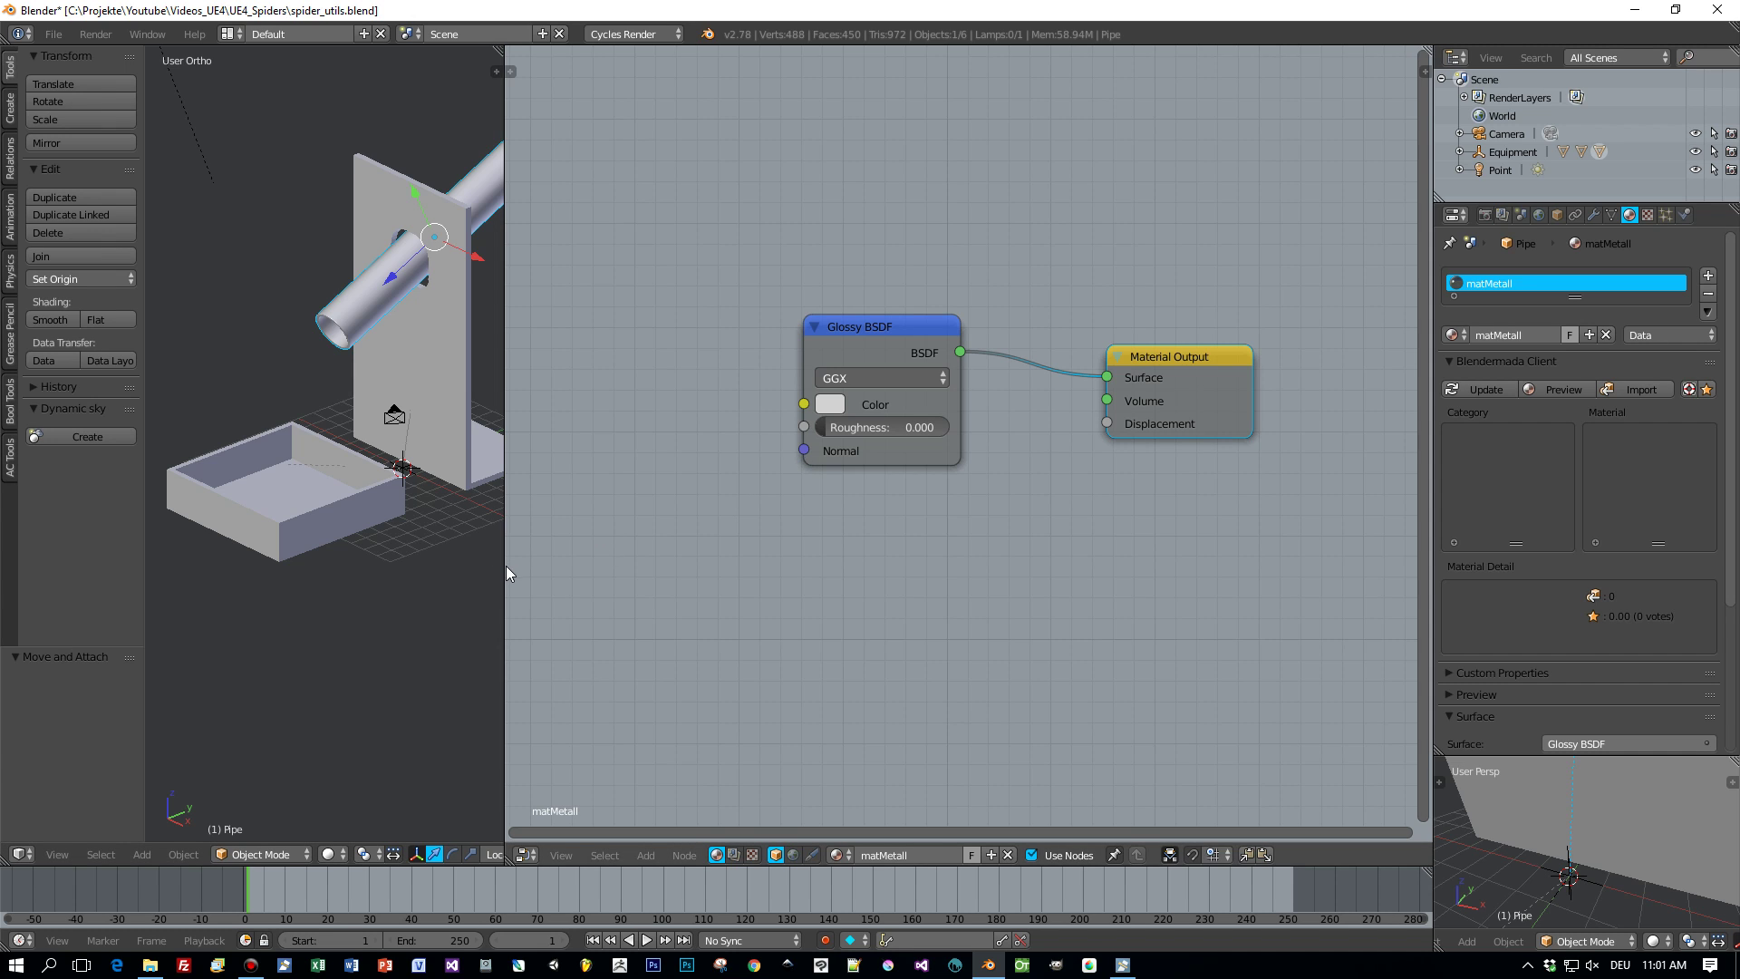
Join the Node Editor area into the 3D view so the whole model has a single large viewport
{"action": "left_click_drag", "start_coordinate": [513, 566], "coordinate": [827, 564]}
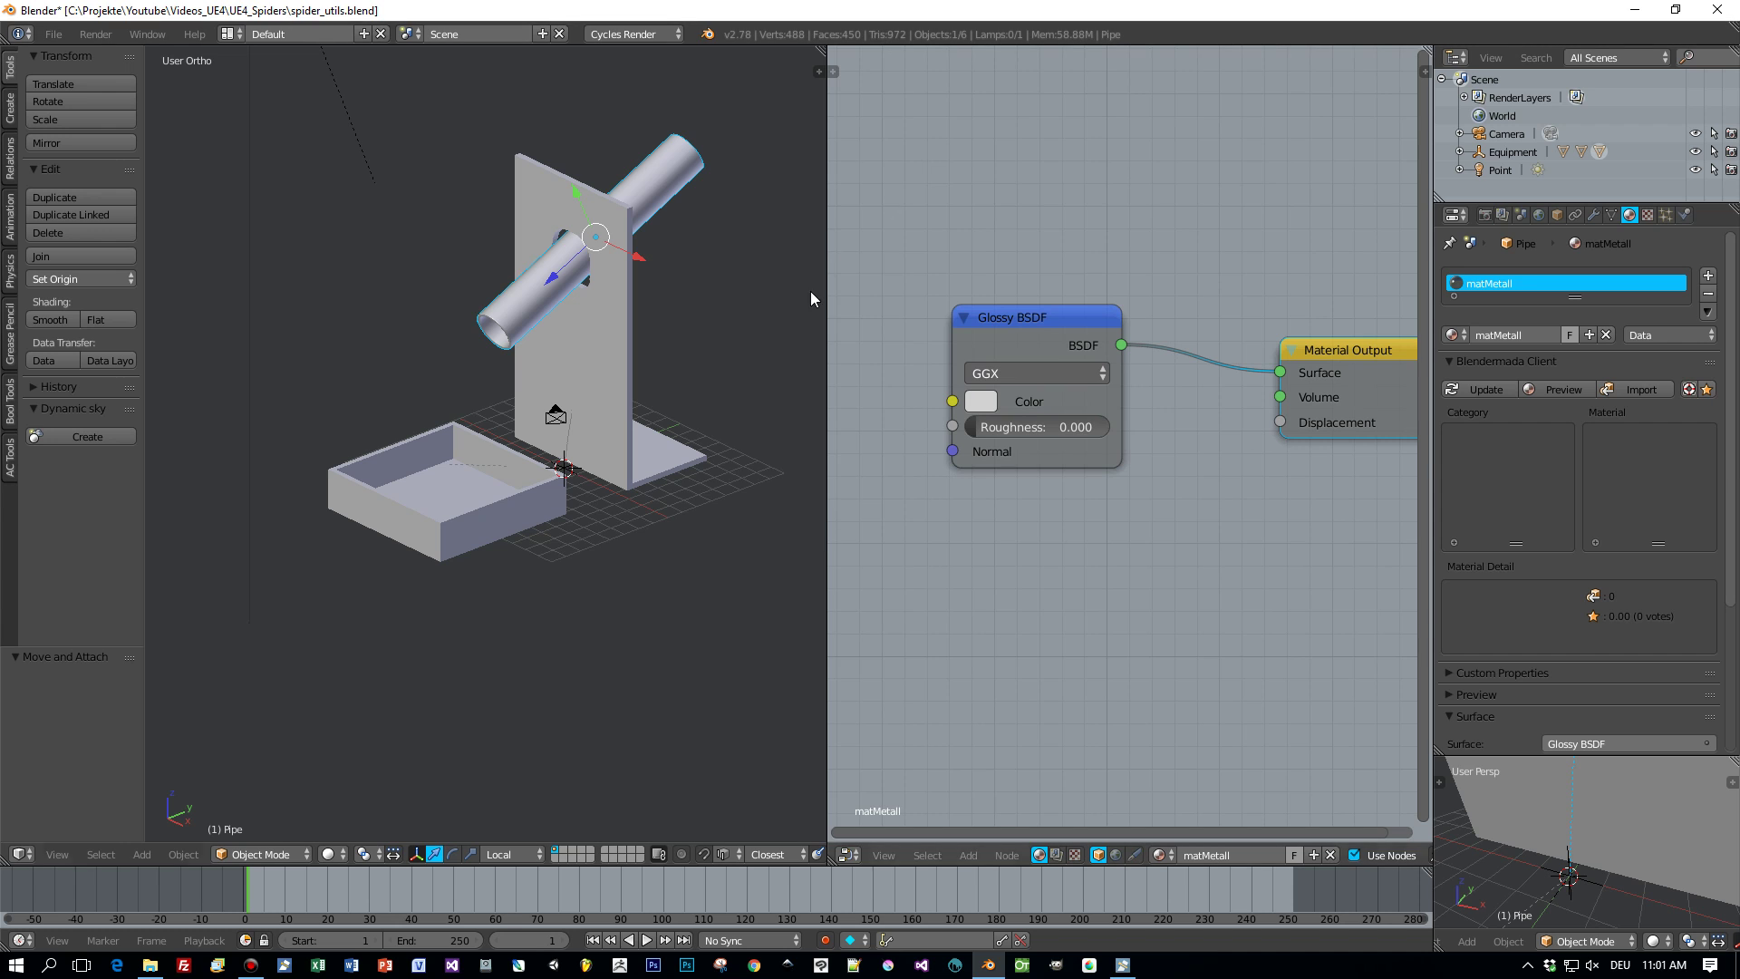
{"action": "right_click", "coordinate": [826, 310]}
{"action": "left_click", "coordinate": [820, 329]}
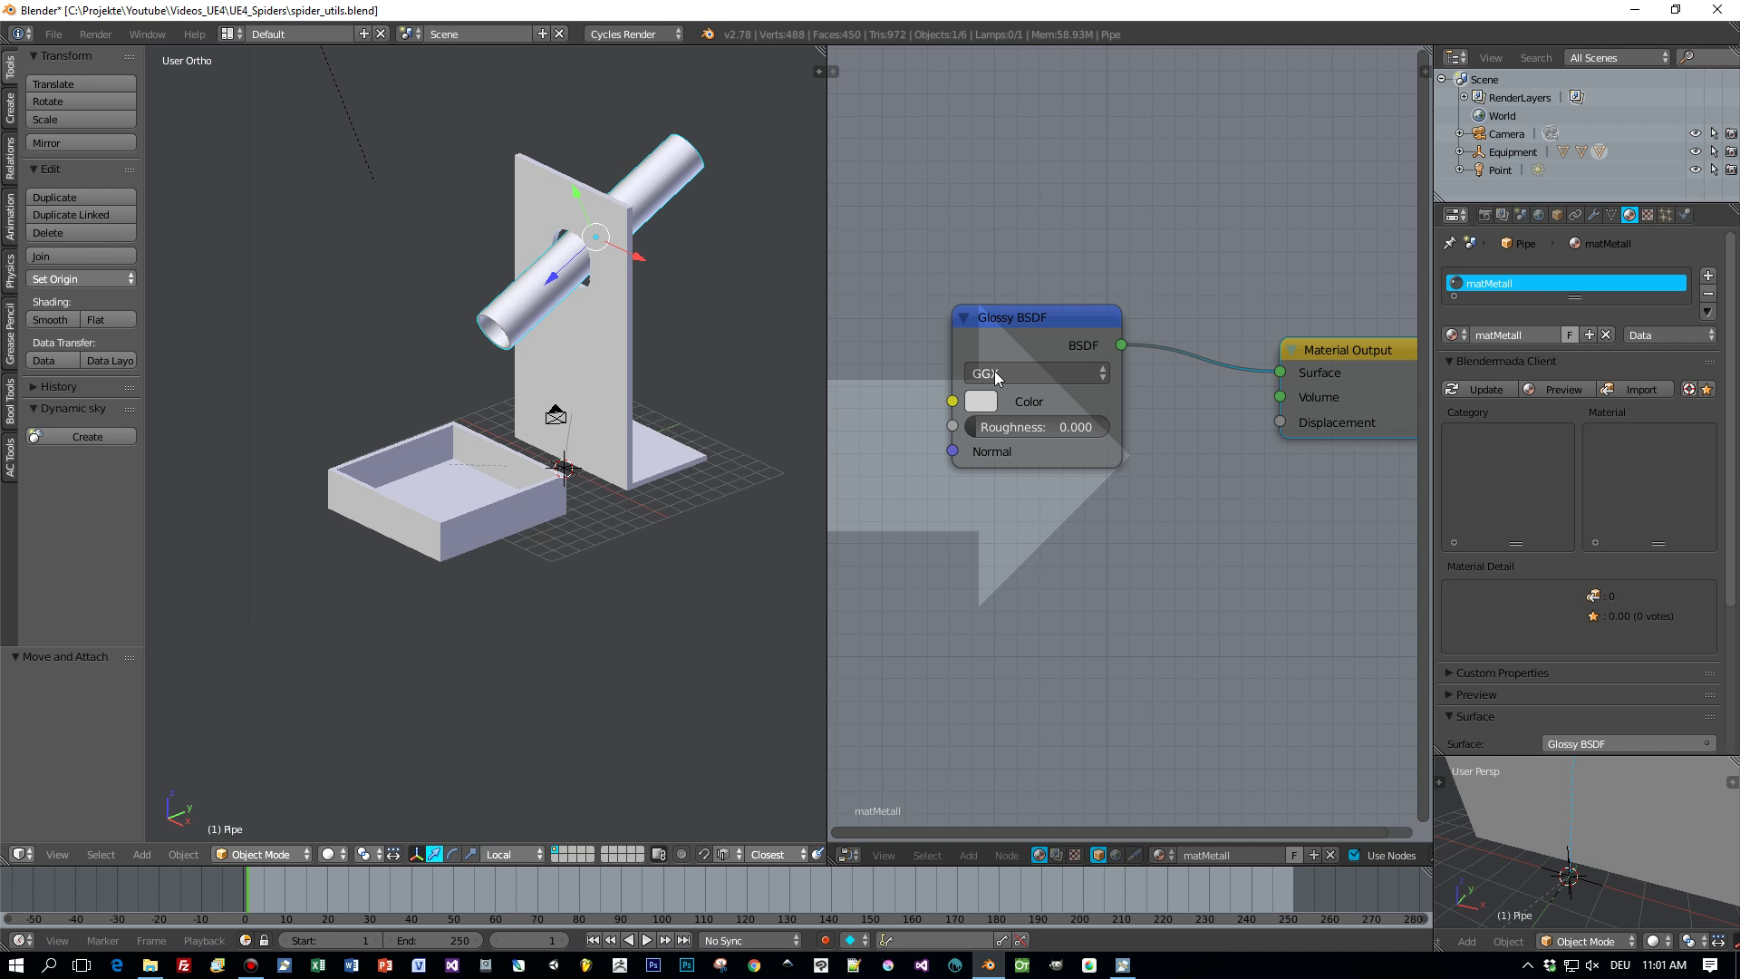
{"action": "left_click", "coordinate": [993, 372]}
{"action": "scroll", "coordinate": [381, 281], "scroll_direction": "down", "scroll_amount": 3}
{"action": "middle_click_drag", "start_coordinate": [381, 281], "coordinate": [664, 243]}
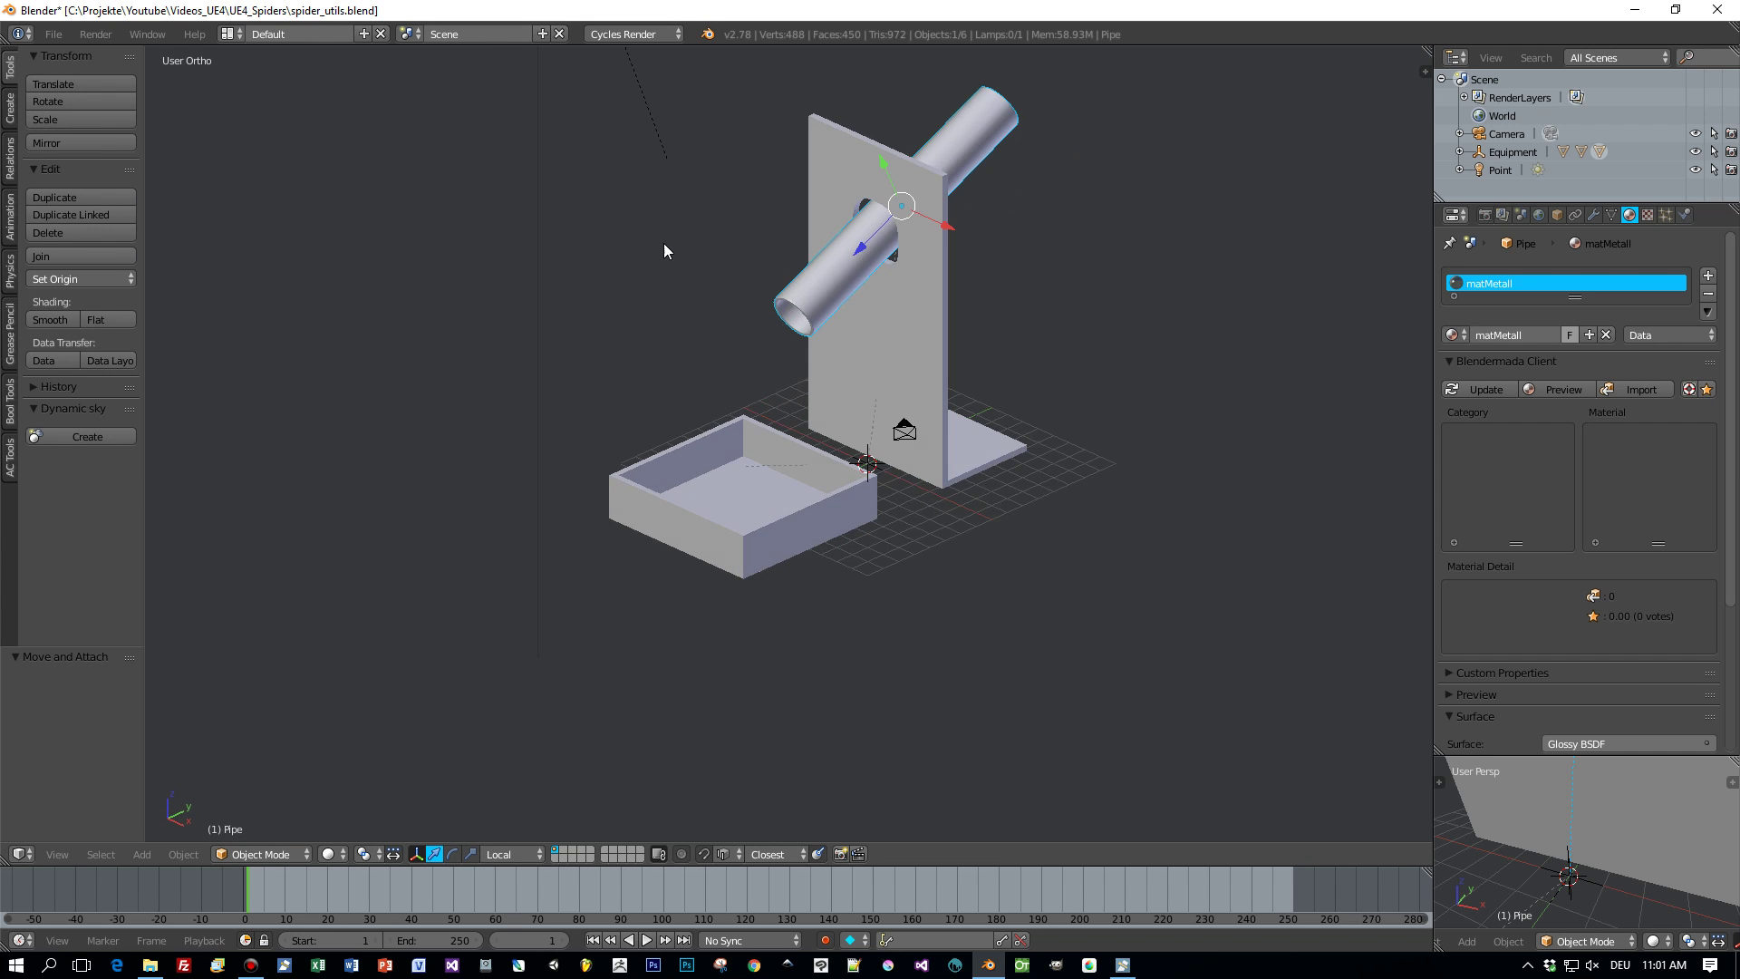
Expand the Equipment empty in the scene hierarchy to show its child objects, and leave Equipment selected
{"action": "left_click", "coordinate": [1532, 154]}
{"action": "left_click", "coordinate": [1460, 153]}
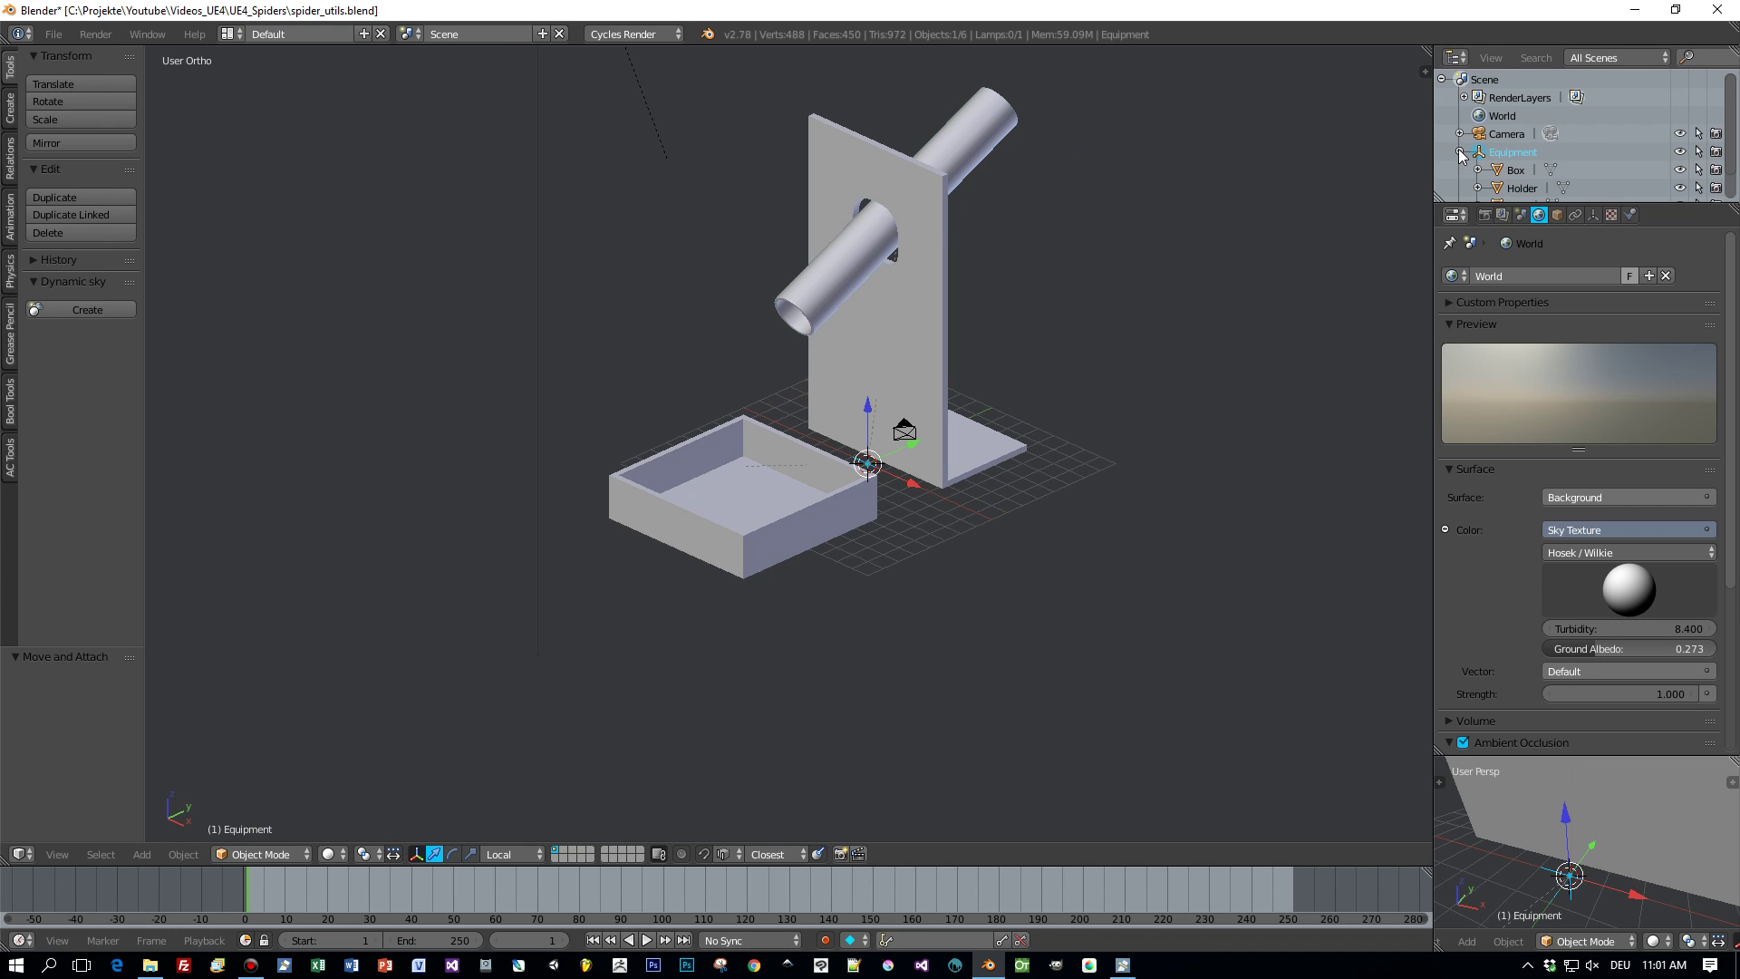
{"action": "scroll", "coordinate": [1461, 156], "scroll_direction": "down", "scroll_amount": 2}
{"action": "left_click", "coordinate": [1521, 155]}
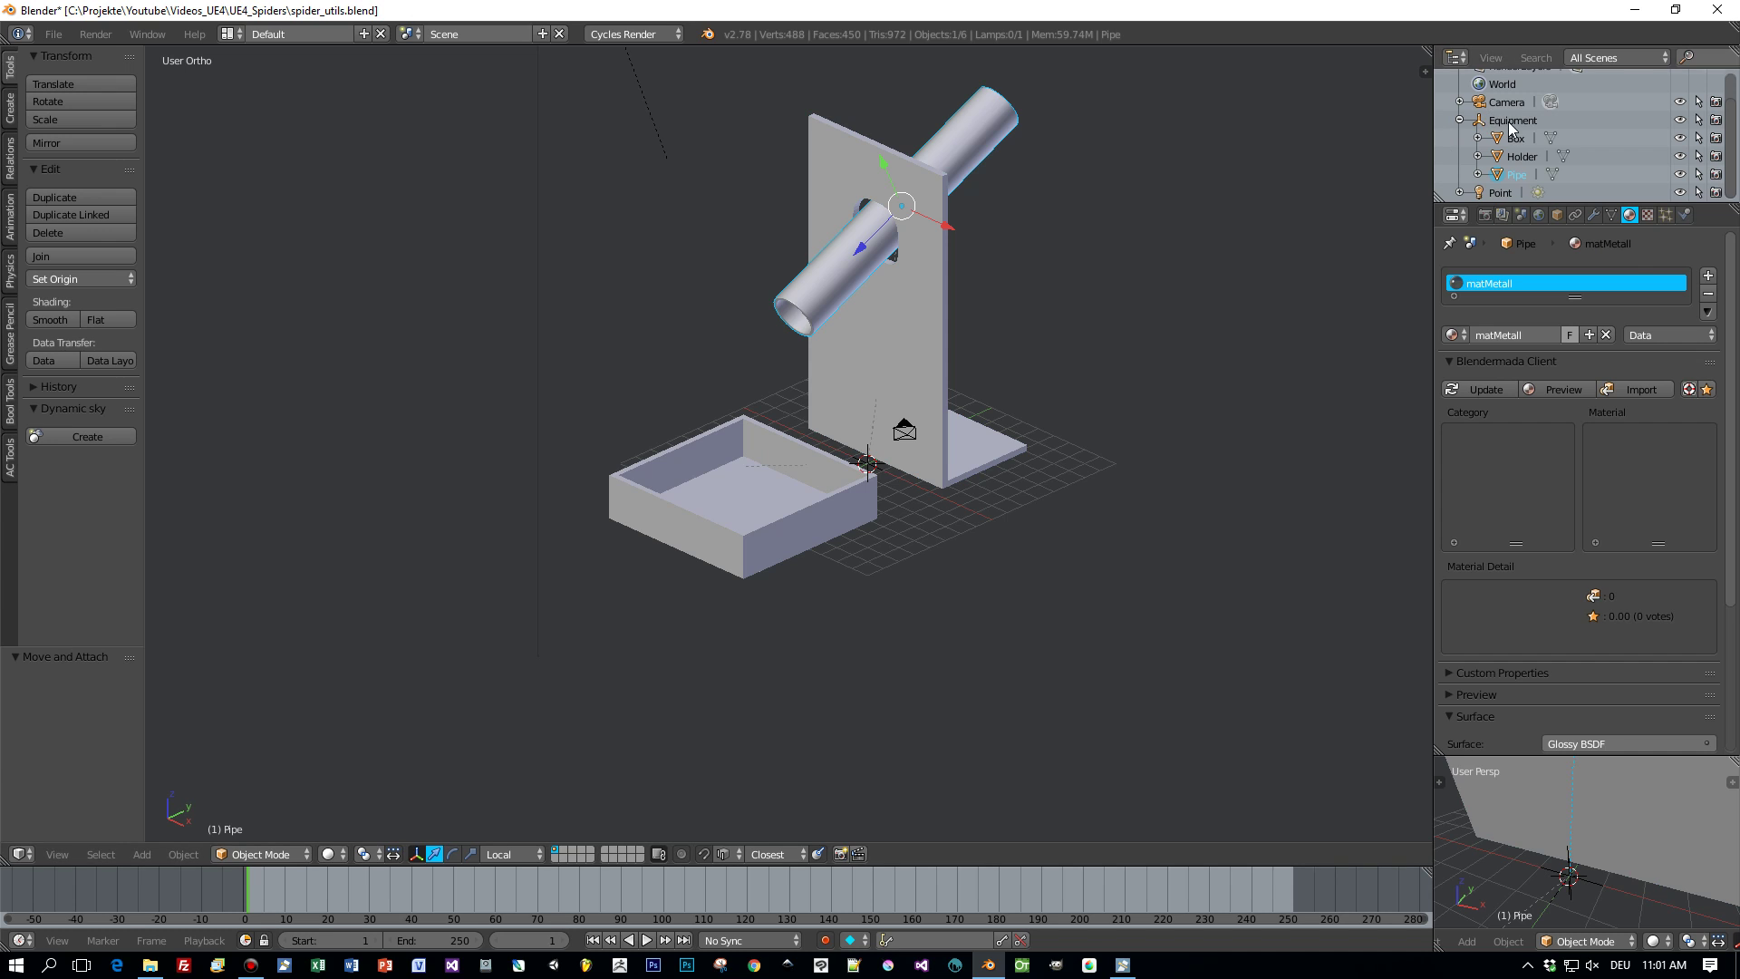
{"action": "left_click", "coordinate": [1511, 122]}
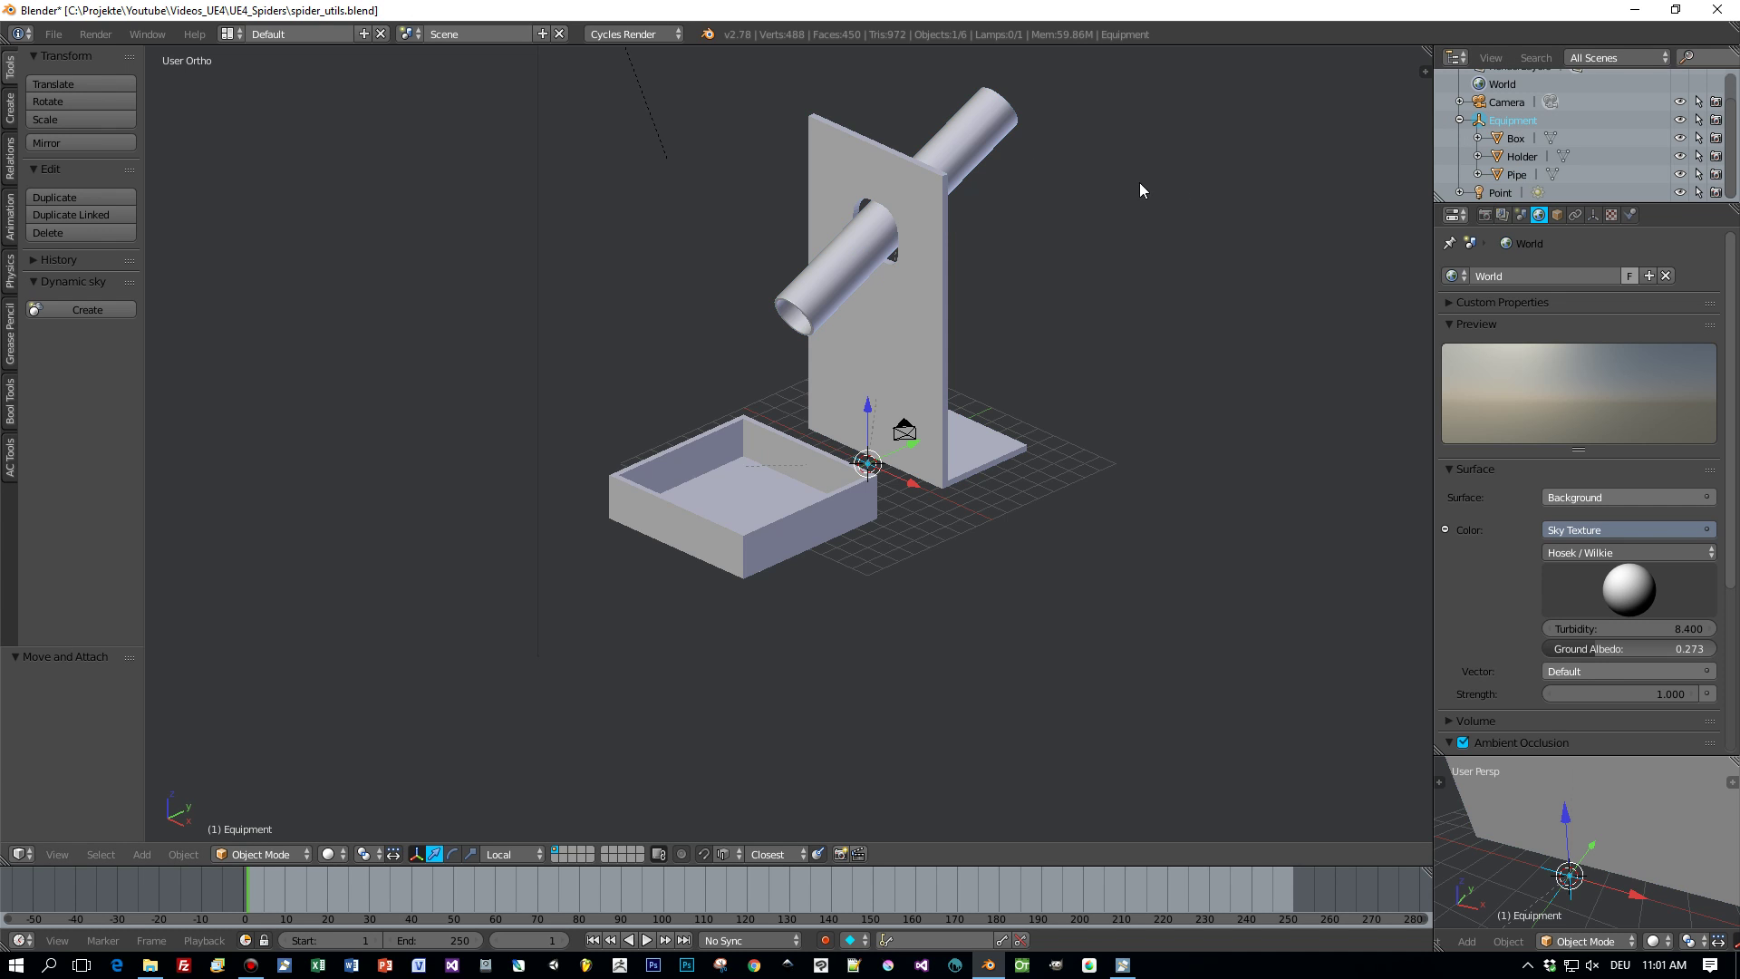
Set up an FBX export to spider_utils.fbx limited to selected objects of type Mesh, and cancel the export
{"action": "left_click", "coordinate": [54, 36]}
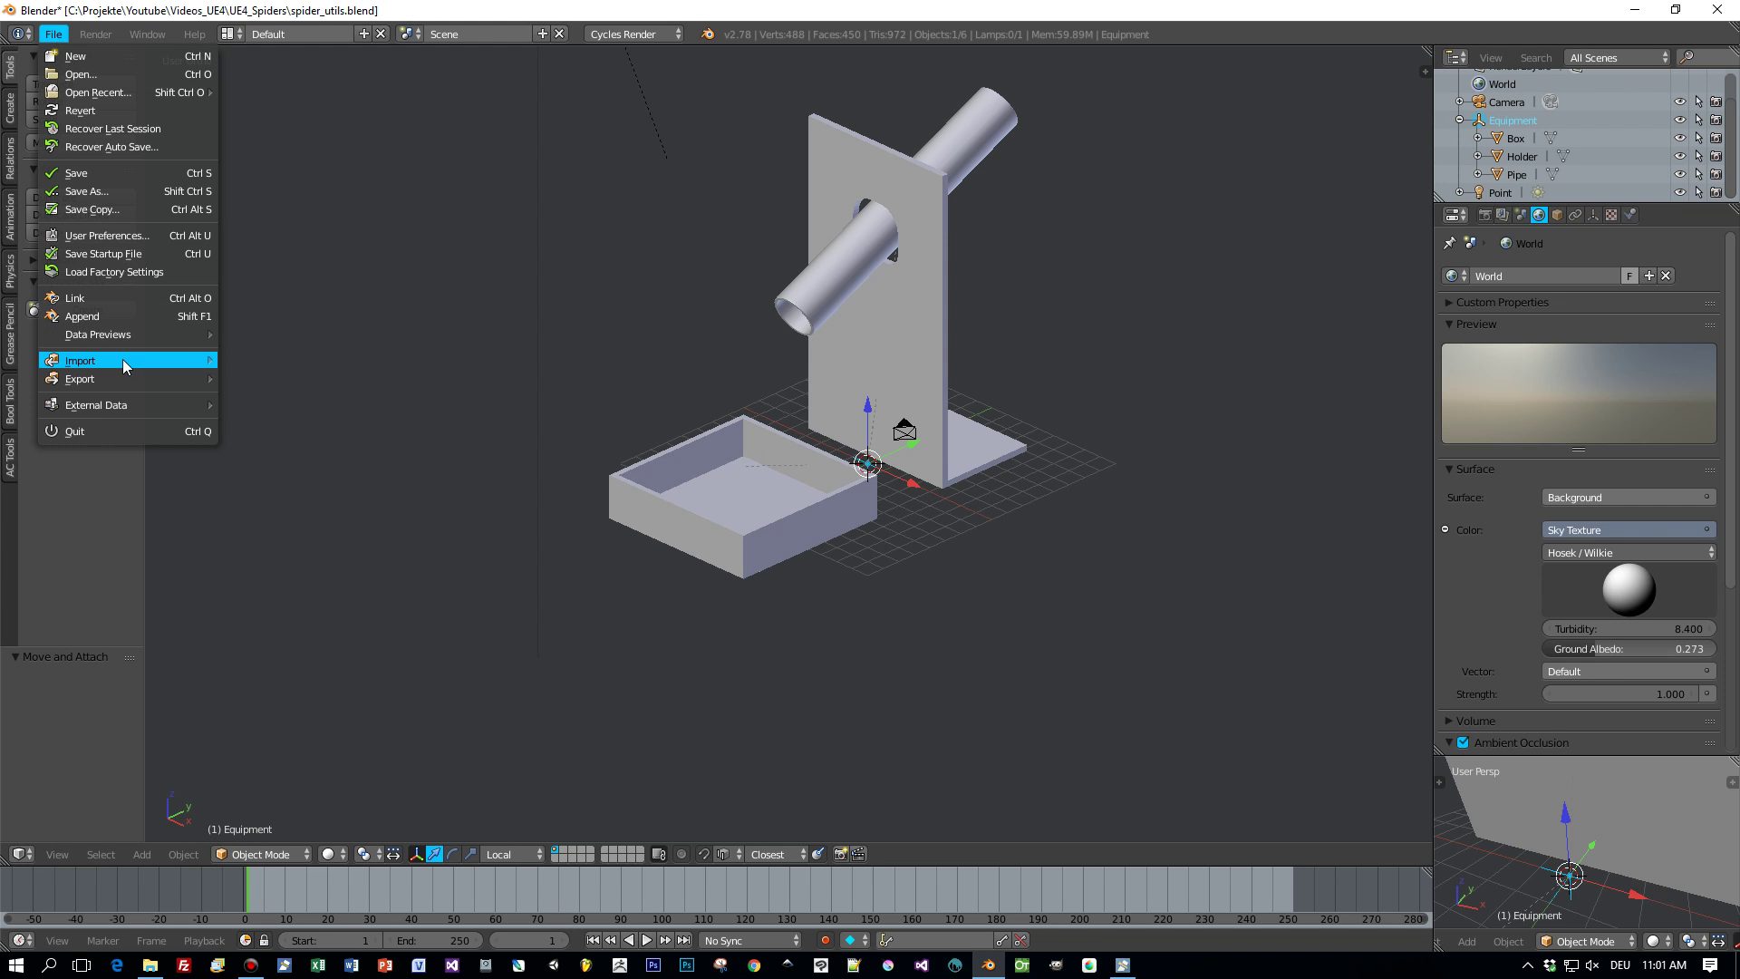
{"action": "mouse_move", "coordinate": [120, 377]}
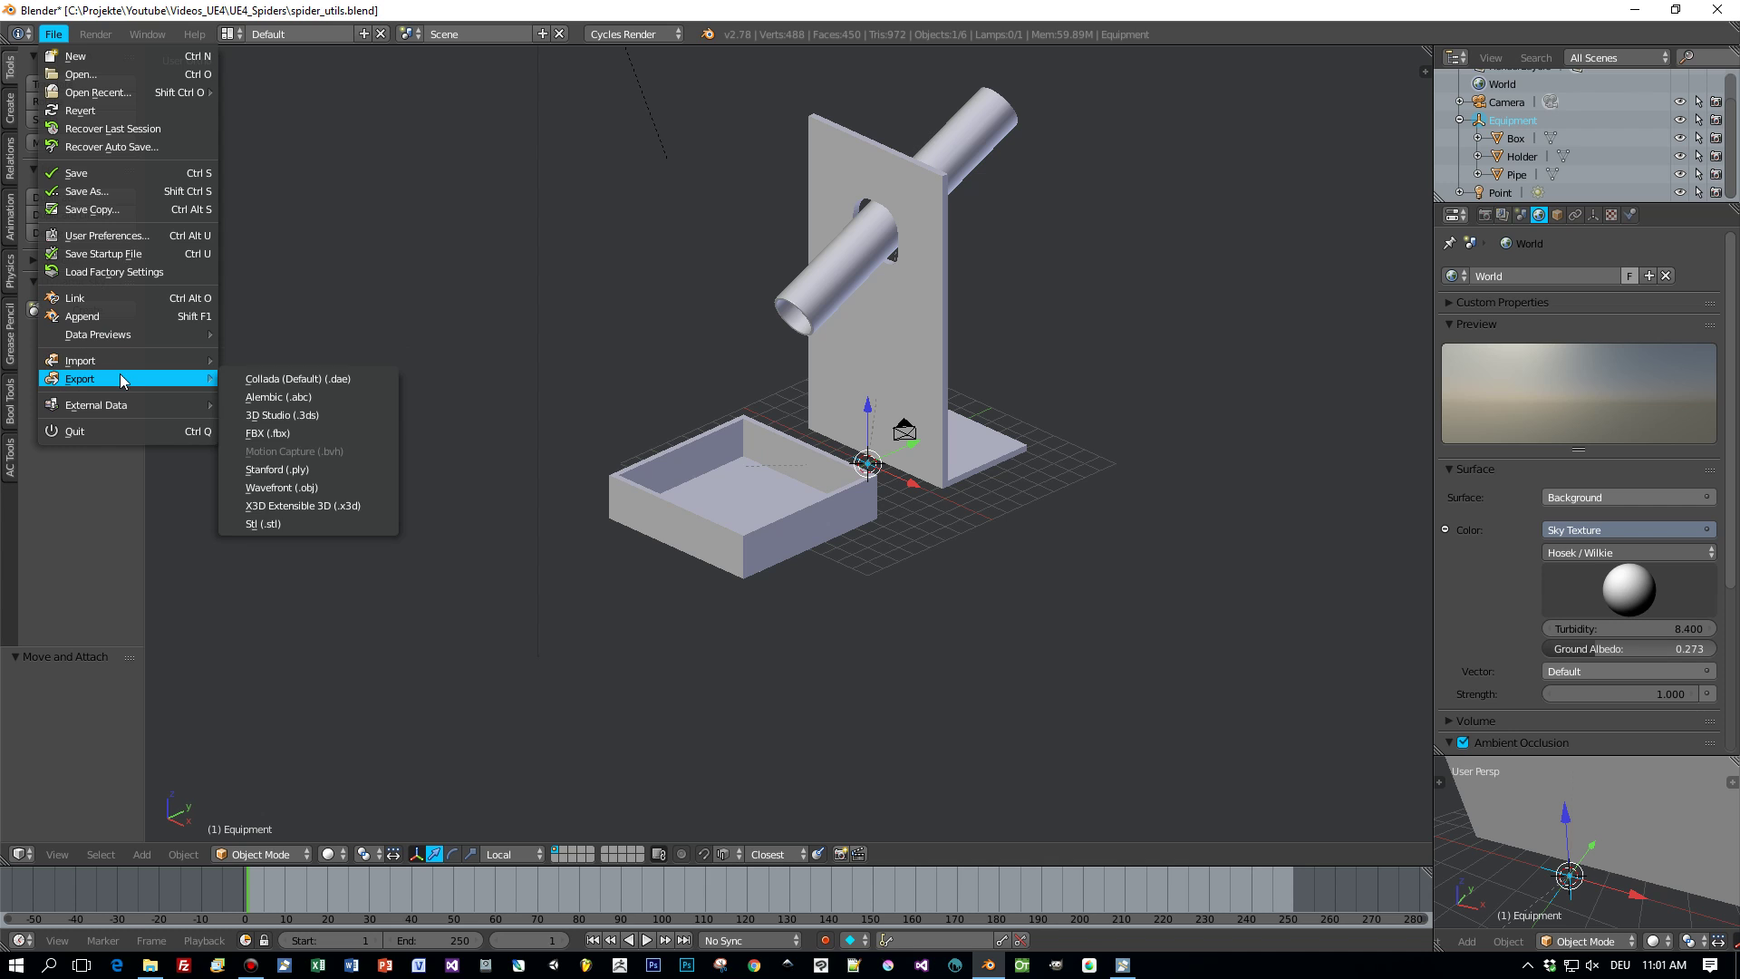
{"action": "left_click", "coordinate": [359, 433]}
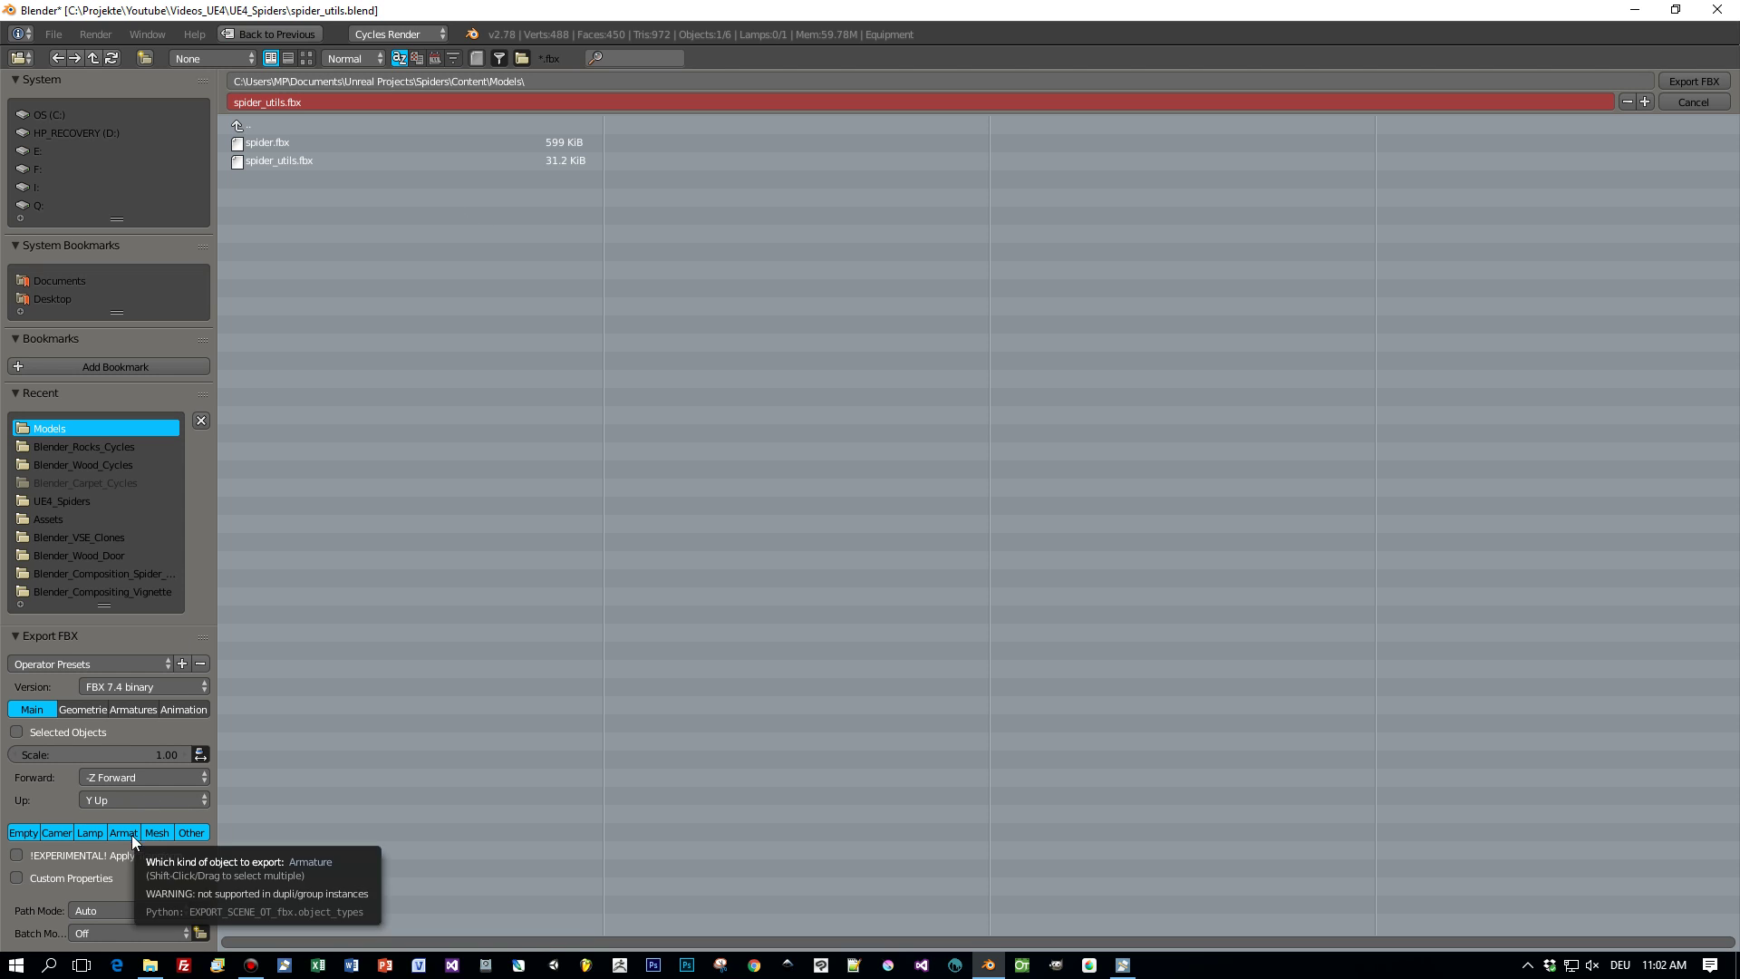
{"action": "left_click", "coordinate": [154, 830]}
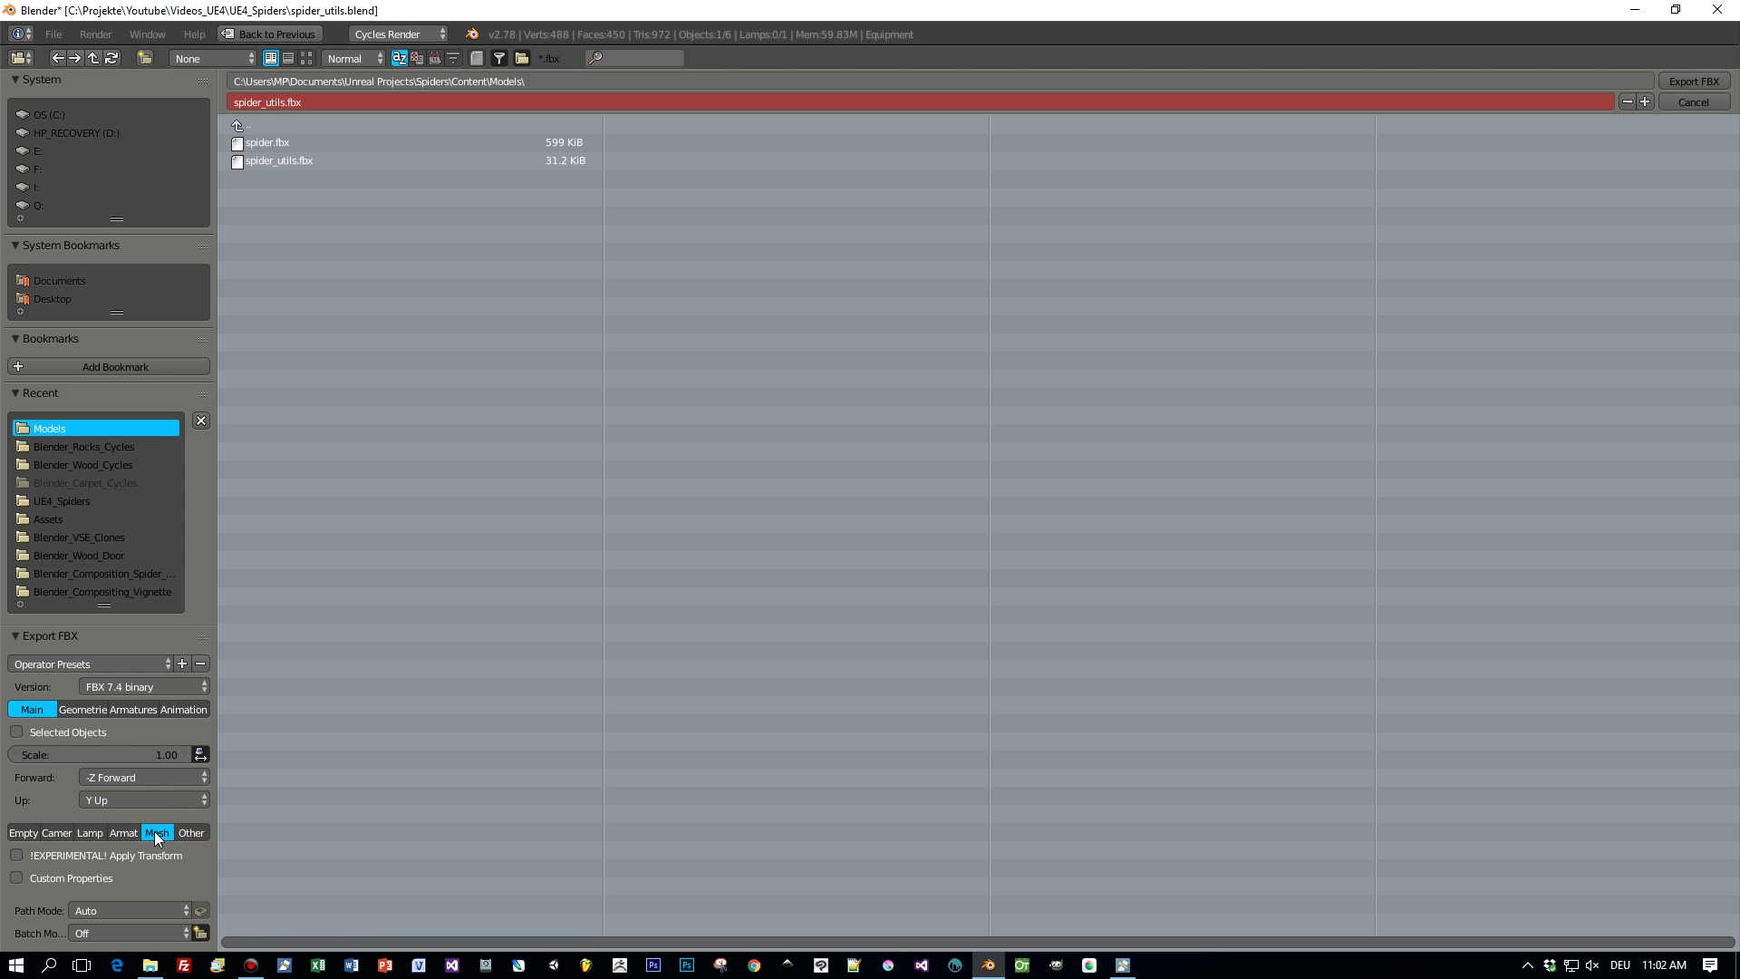
{"action": "left_click", "coordinate": [17, 731]}
{"action": "left_click", "coordinate": [292, 162]}
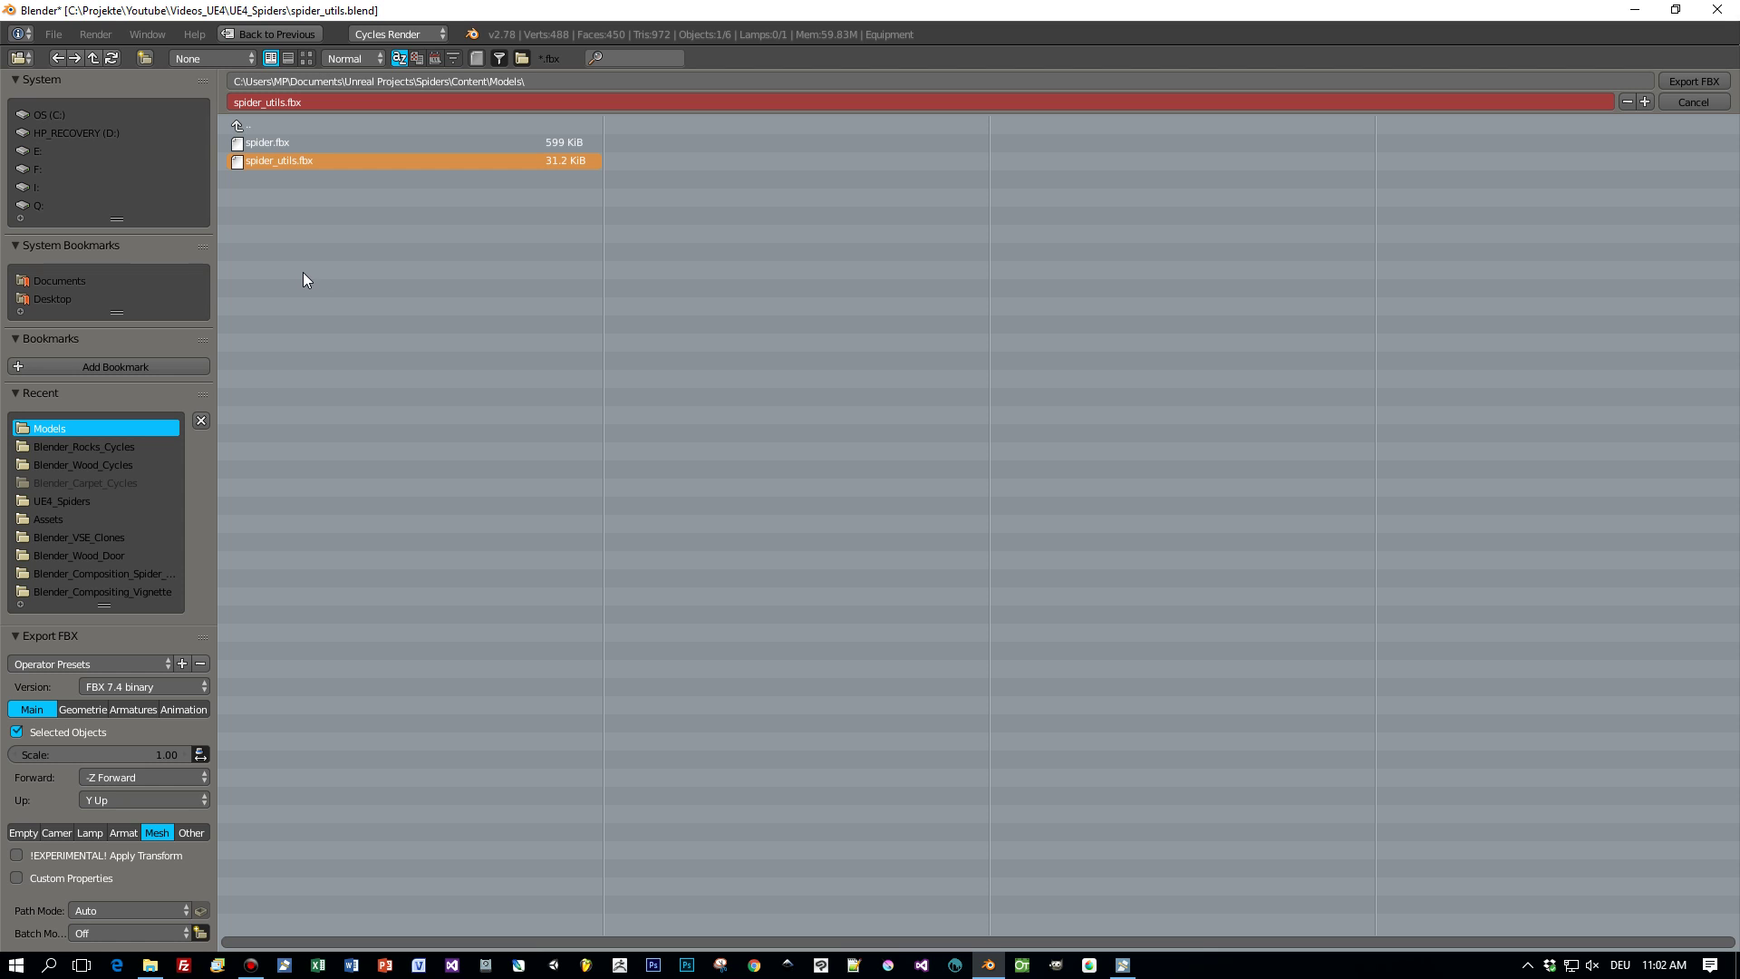
{"action": "left_click", "coordinate": [1692, 100]}
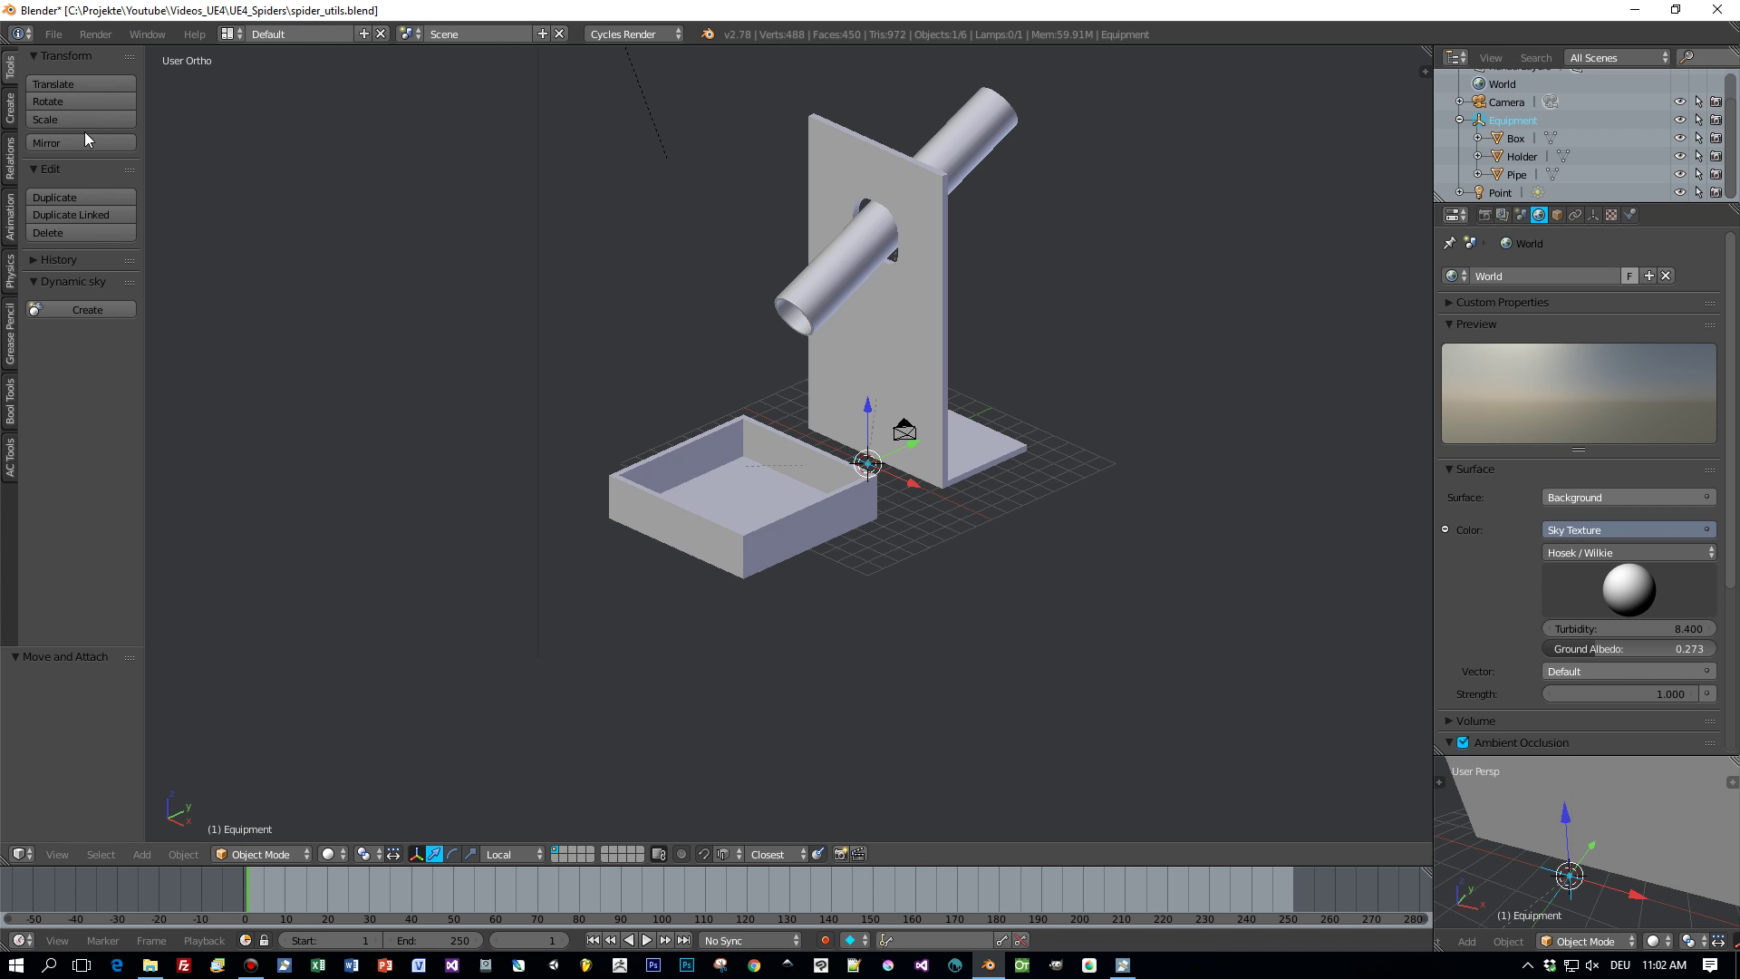
Open the recent file spider_particlesl.blend
{"action": "left_click", "coordinate": [53, 35]}
{"action": "mouse_move", "coordinate": [109, 92]}
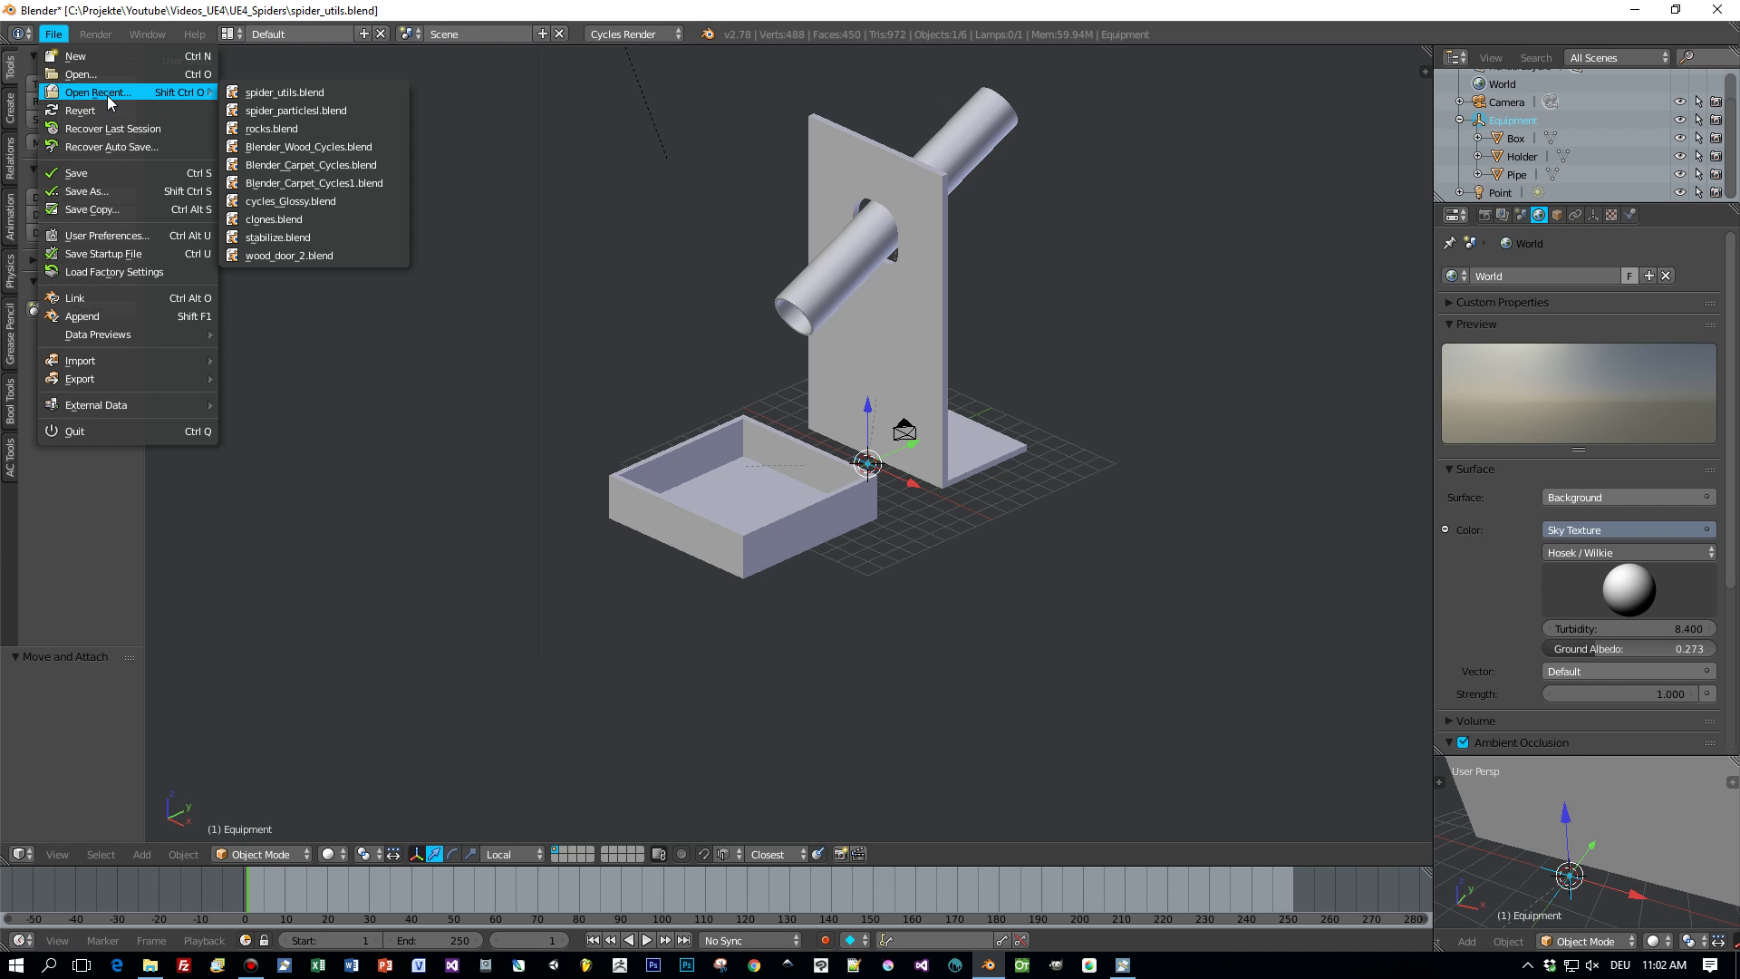
{"action": "left_click", "coordinate": [372, 111]}
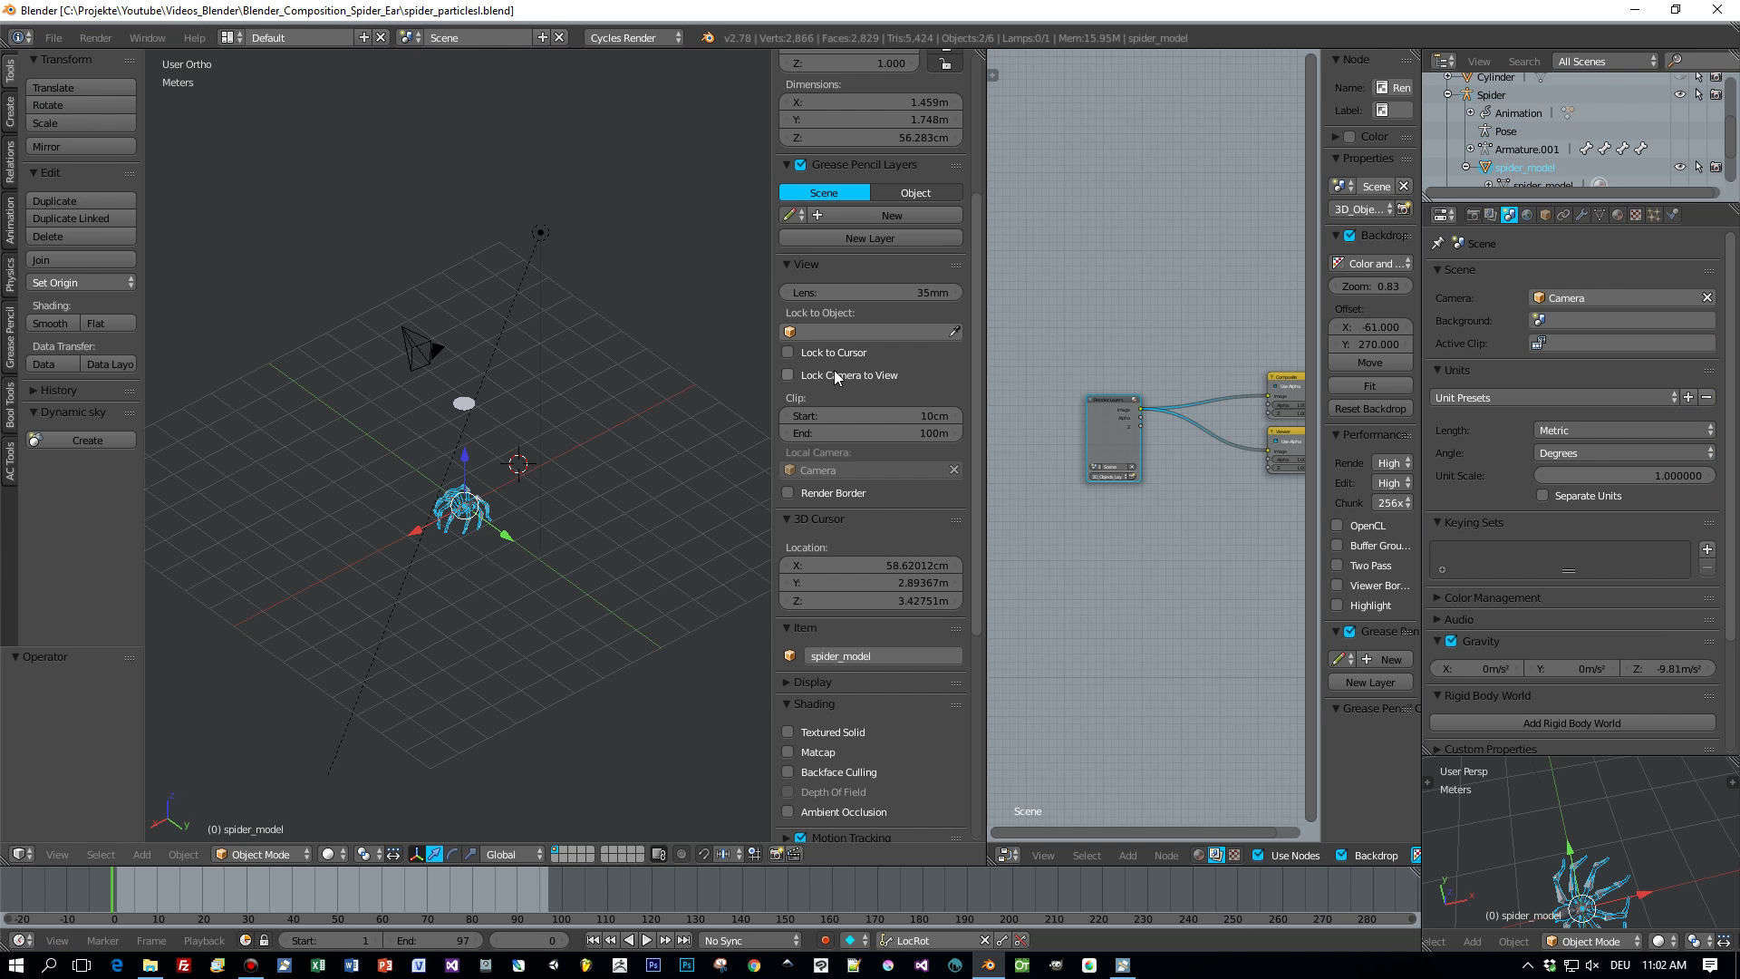
Play the spider's animation in the 3D view, stop it and look closely at the rigged model
{"action": "scroll", "coordinate": [652, 353], "scroll_direction": "up", "scroll_amount": 6}
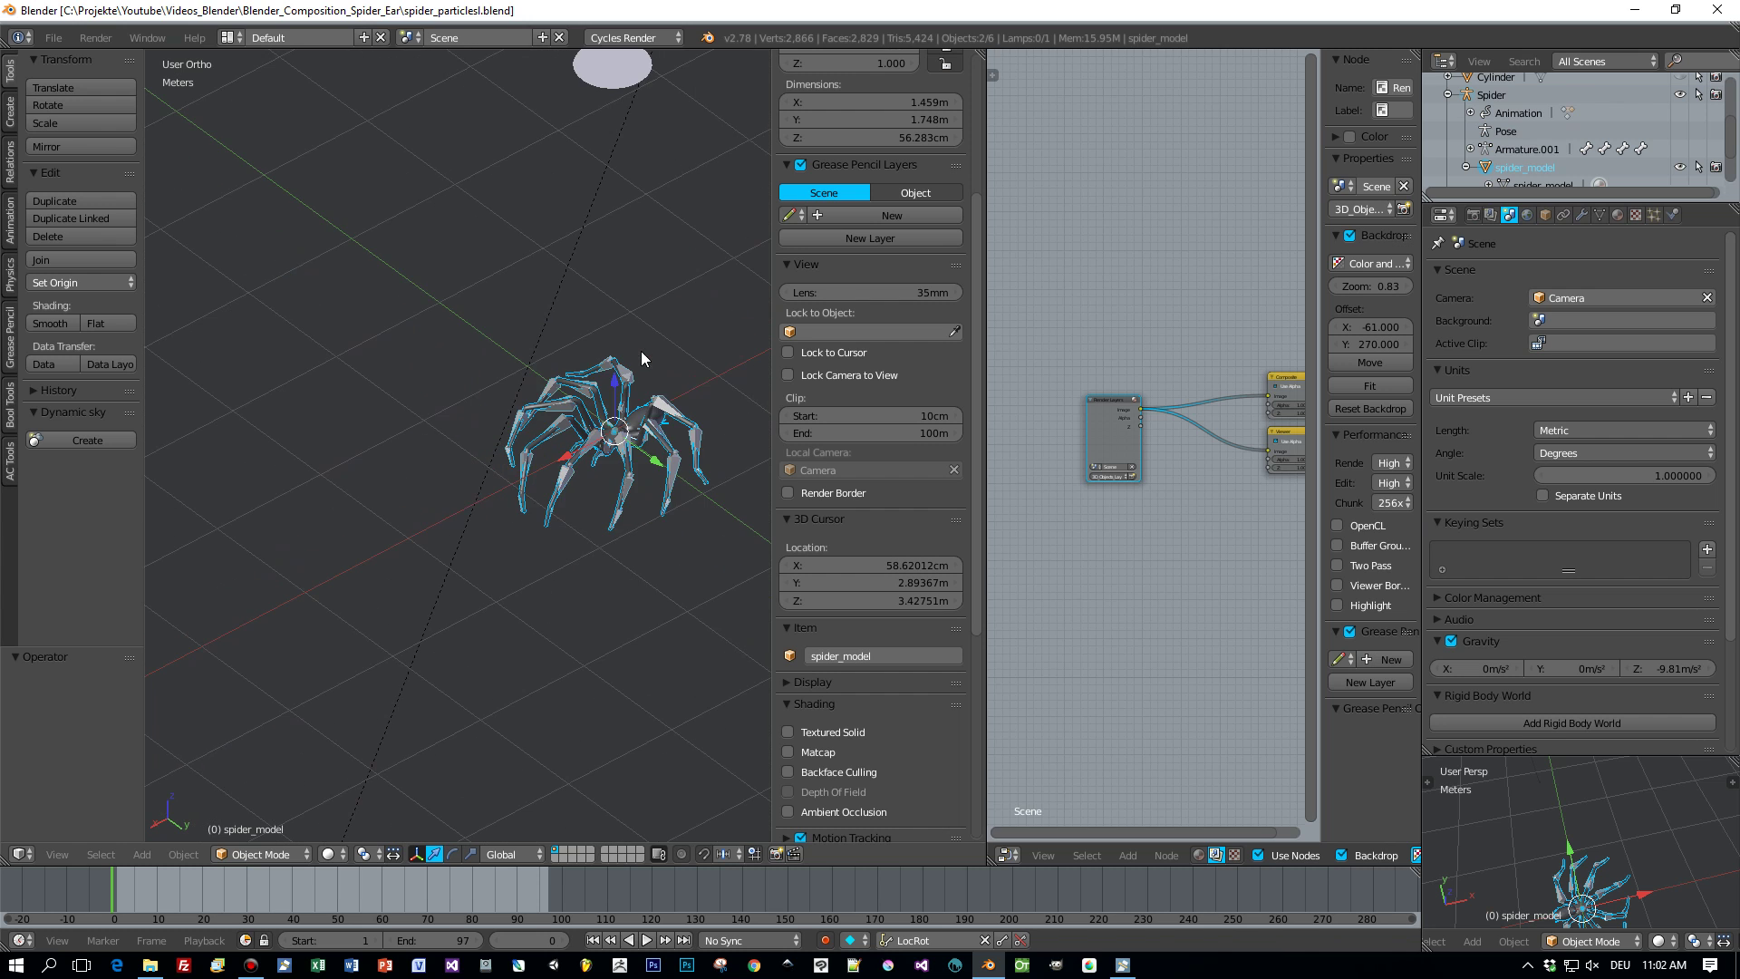
{"action": "scroll", "coordinate": [687, 393], "scroll_direction": "down", "scroll_amount": 4}
{"action": "key", "text": "alt+a"}
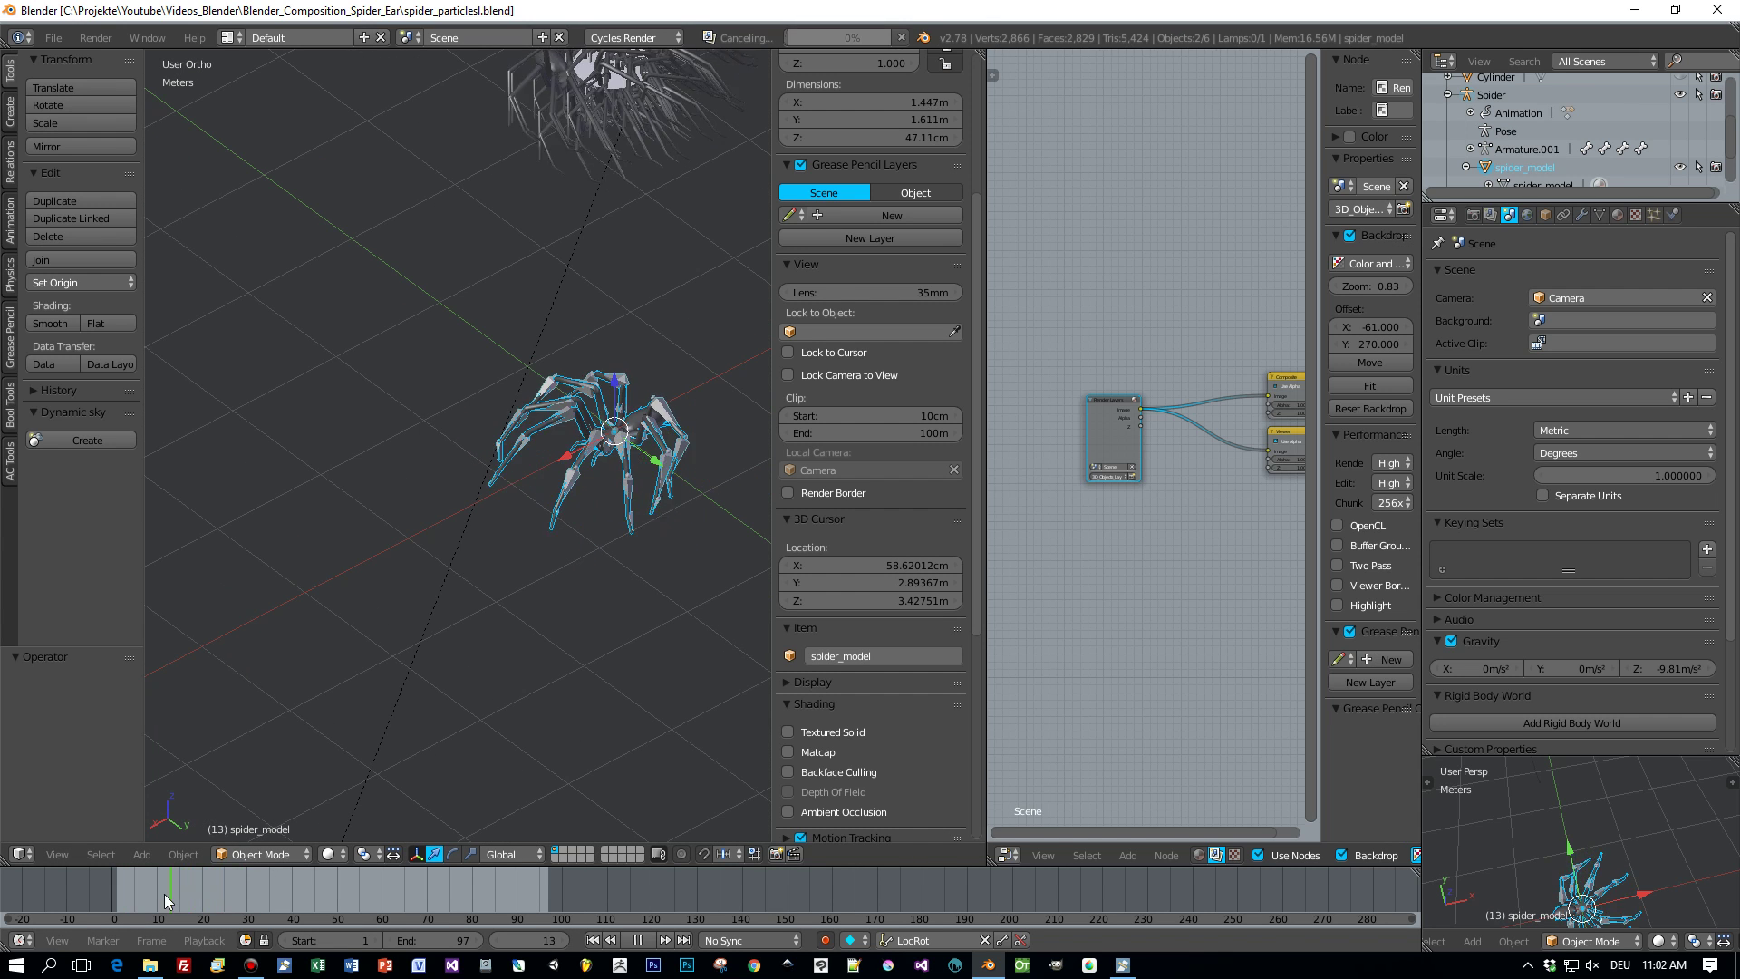
{"action": "key", "text": "Escape"}
{"action": "scroll", "coordinate": [607, 488], "scroll_direction": "up", "scroll_amount": 5}
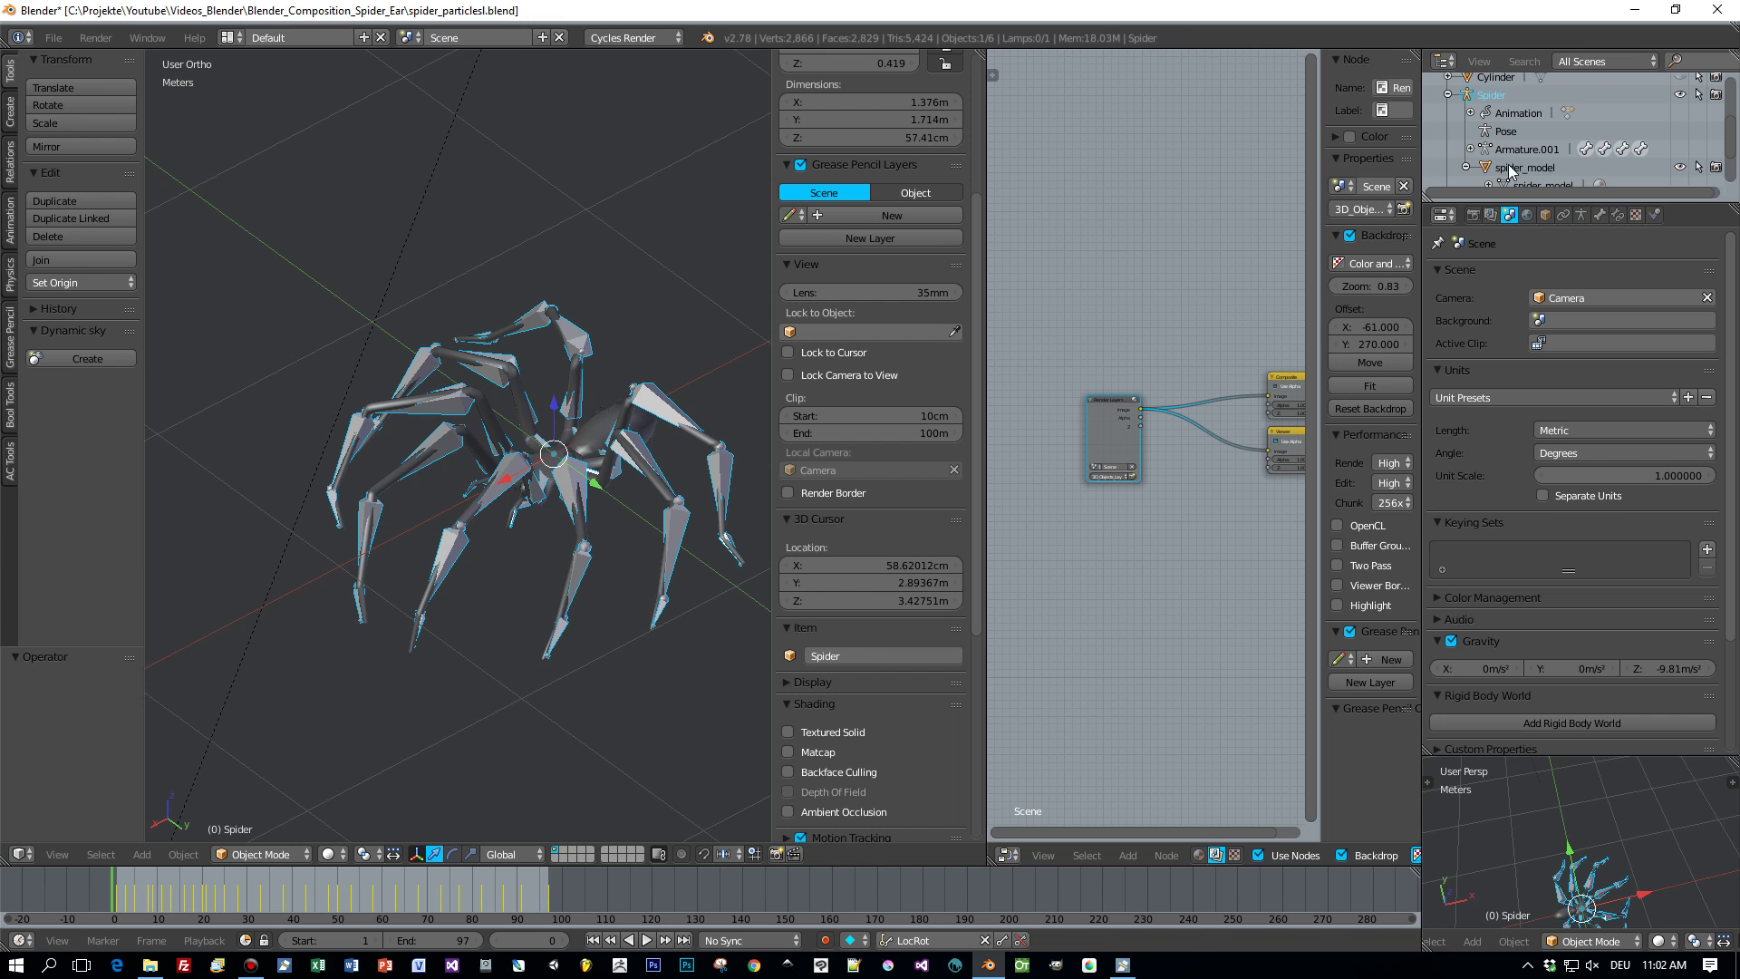
Set up an FBX export of the selected spider_model over the existing spider.fbx, and cancel the export
{"action": "left_click", "coordinate": [53, 37]}
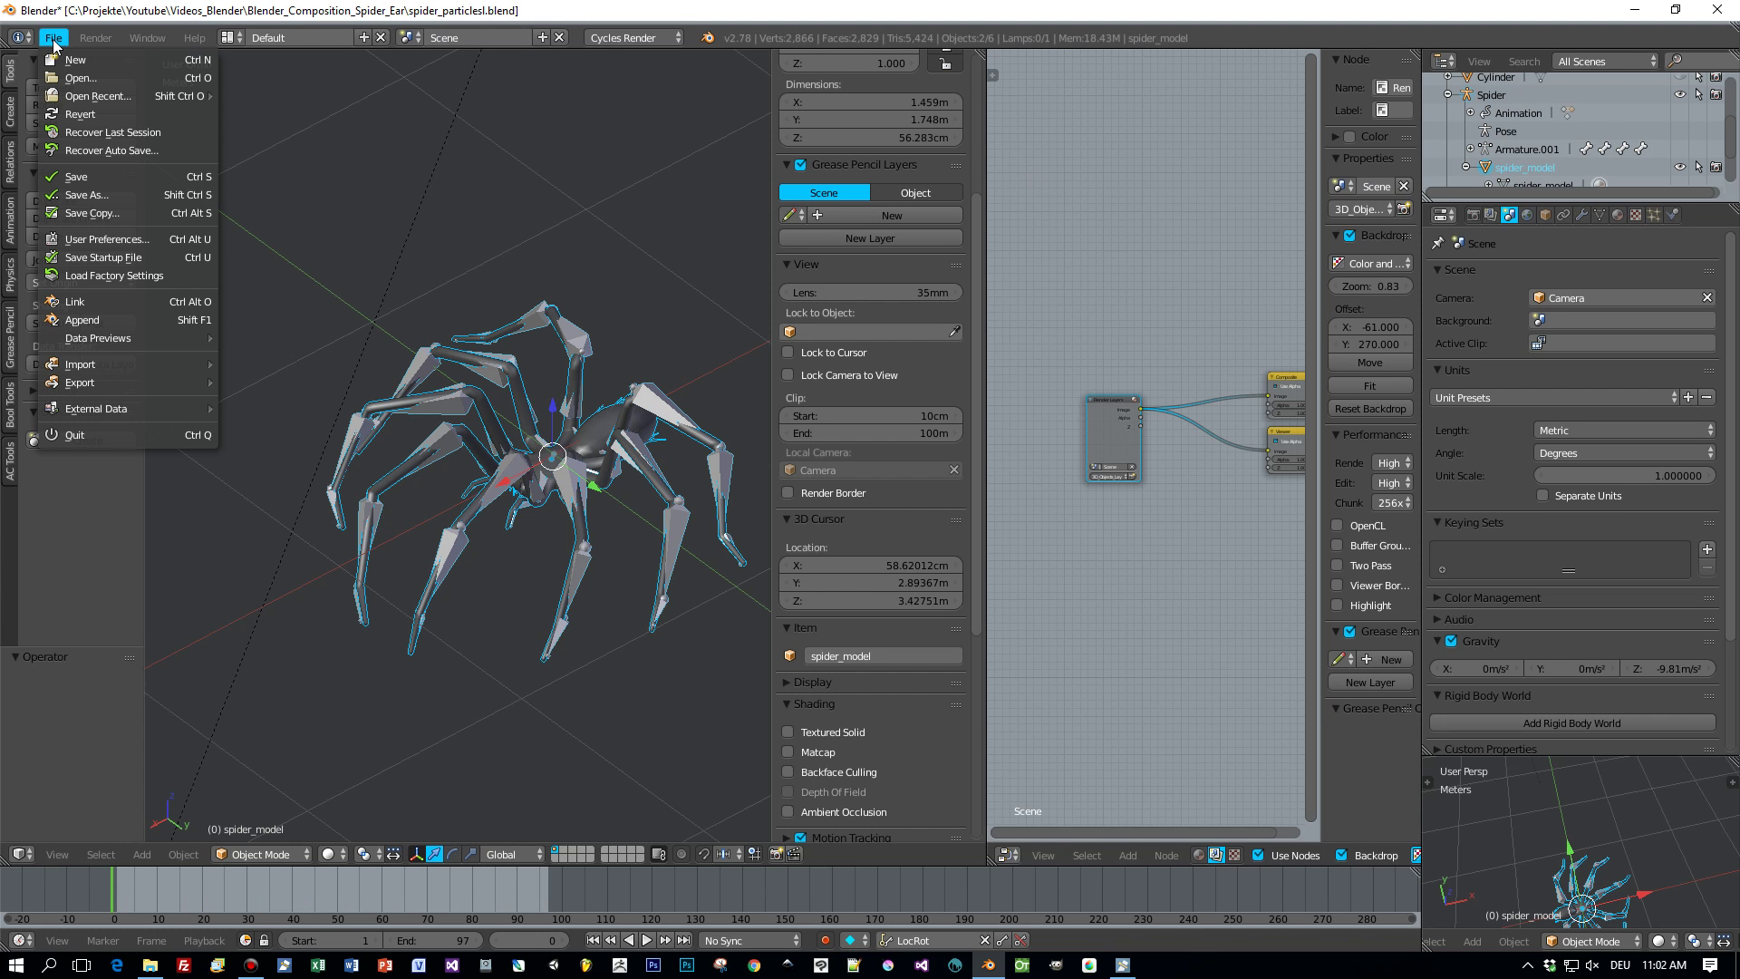
{"action": "mouse_move", "coordinate": [108, 386]}
{"action": "left_click", "coordinate": [267, 436]}
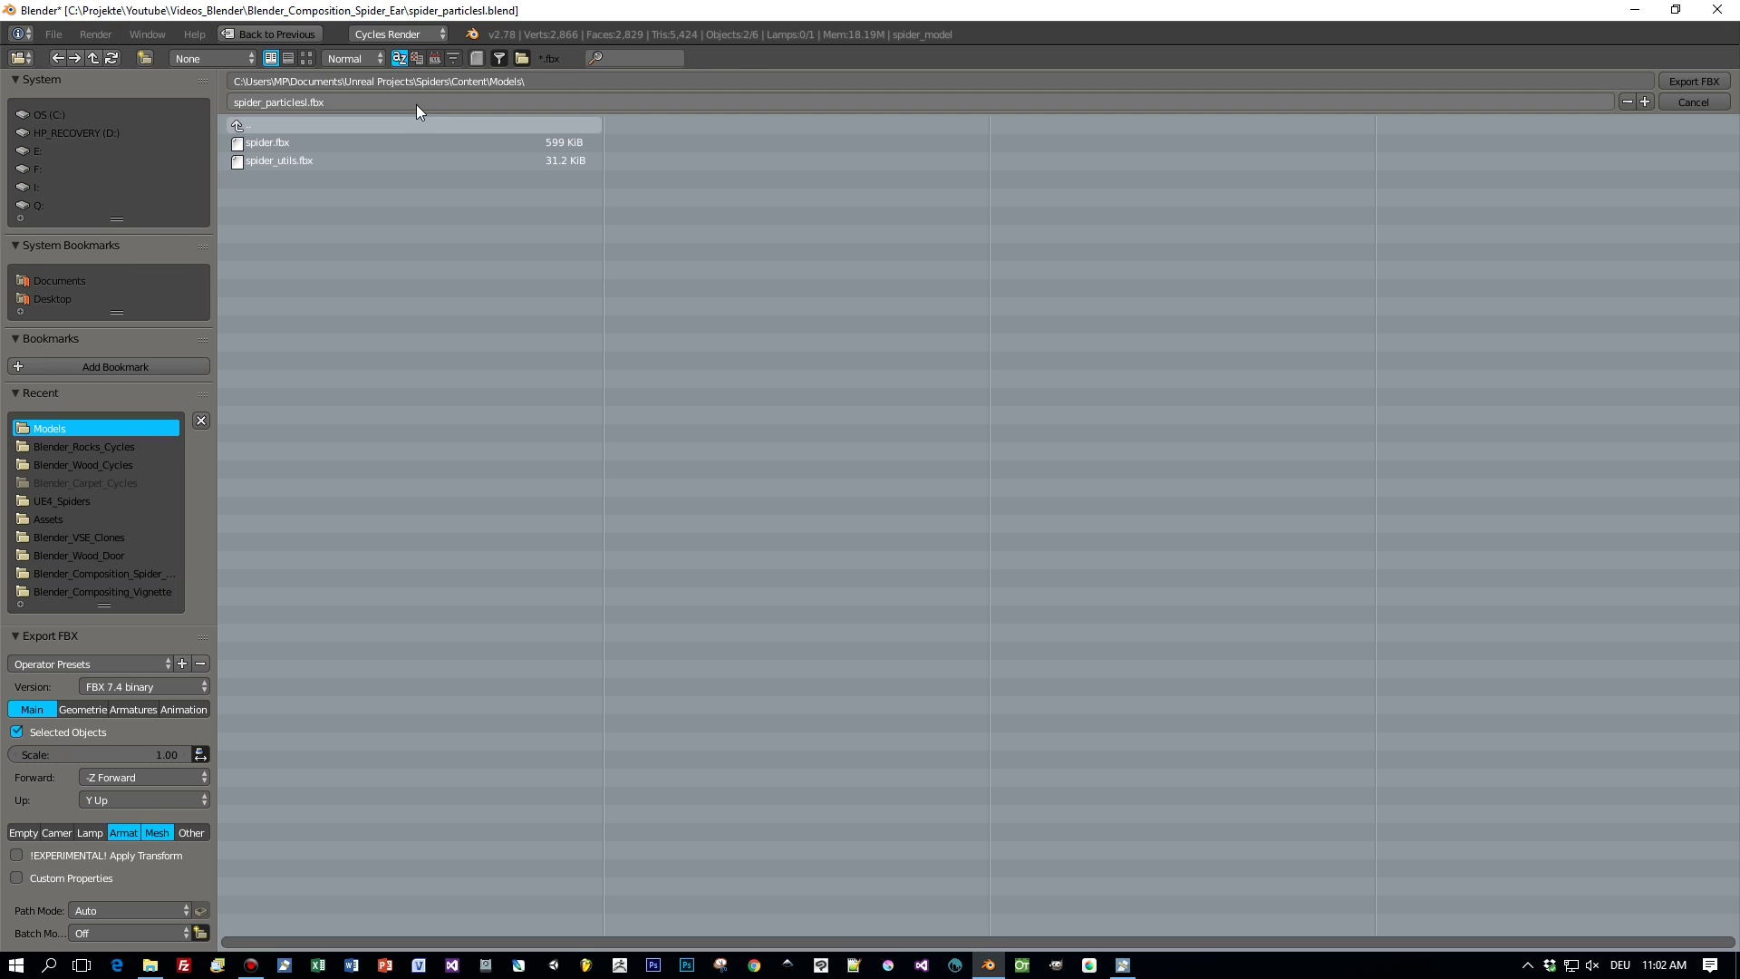
{"action": "left_click", "coordinate": [271, 142]}
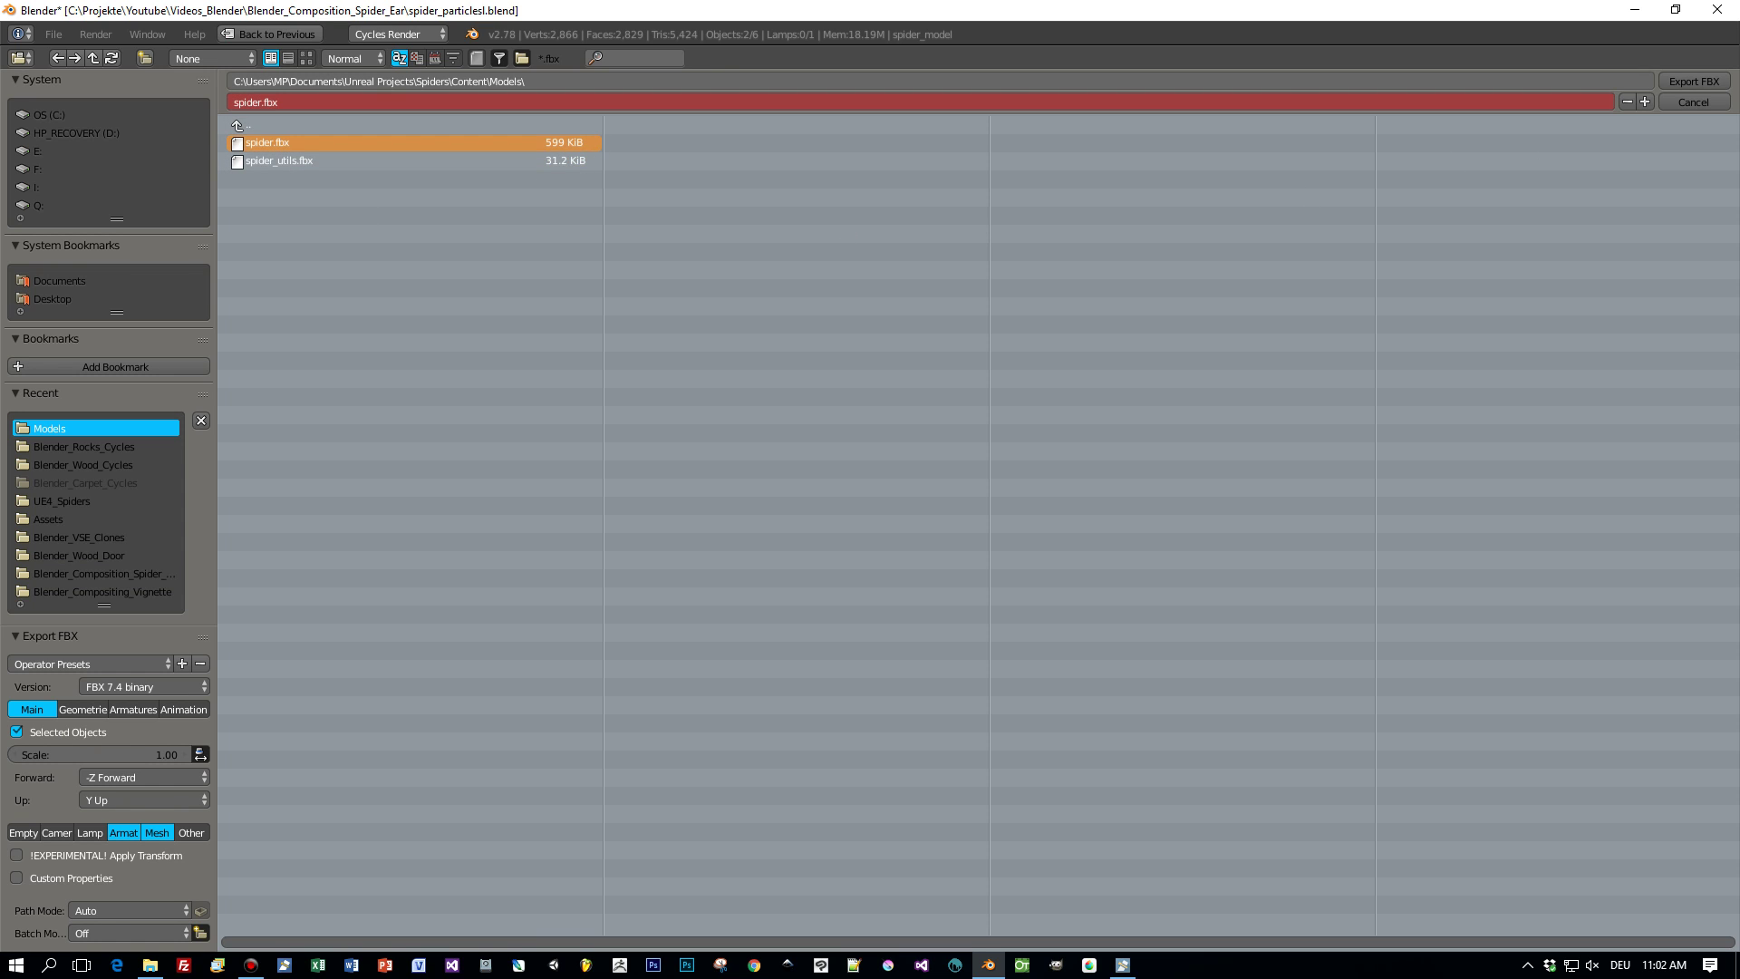
{"action": "left_click", "coordinate": [1691, 102]}
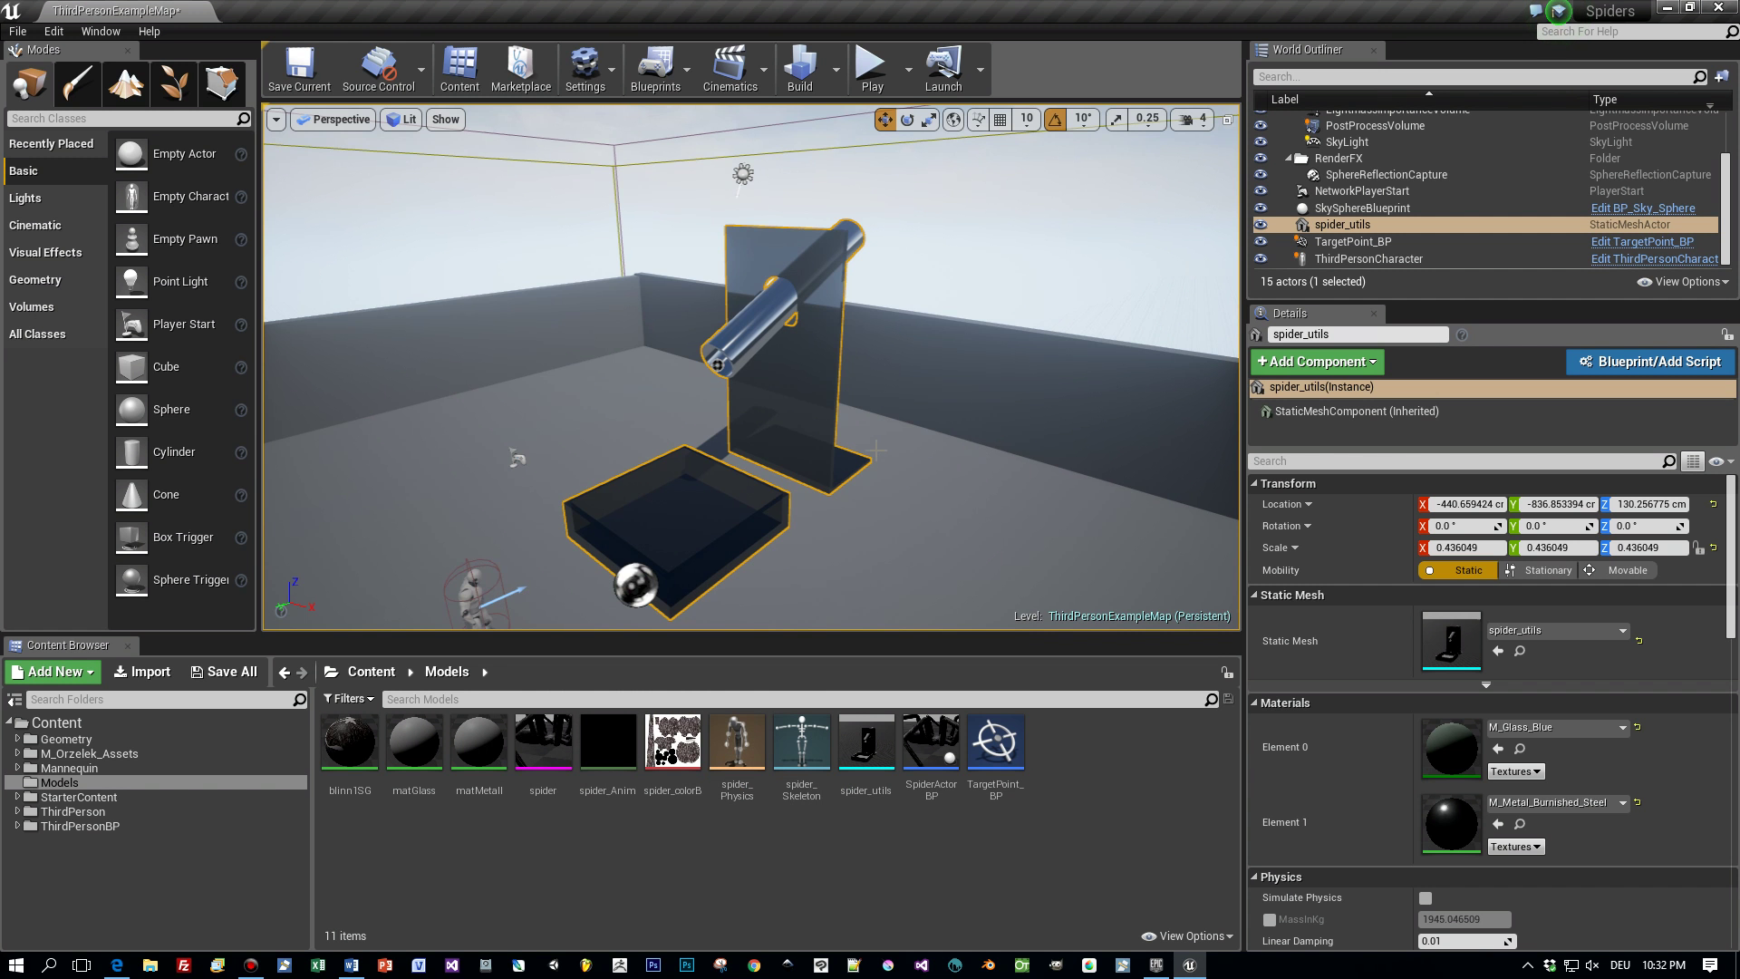
In Unreal Editor, view the spider_utils equipment in the level, play the level and walk the character around the spider box
{"action": "mouse_move", "coordinate": [850, 414]}
{"action": "left_mouse_down", "text": "alt"}
{"action": "mouse_move", "coordinate": [988, 371]}
{"action": "mouse_move", "coordinate": [850, 414]}
{"action": "left_mouse_up", "text": "alt"}
{"action": "scroll", "coordinate": [851, 414], "scroll_direction": "up", "scroll_amount": 5}
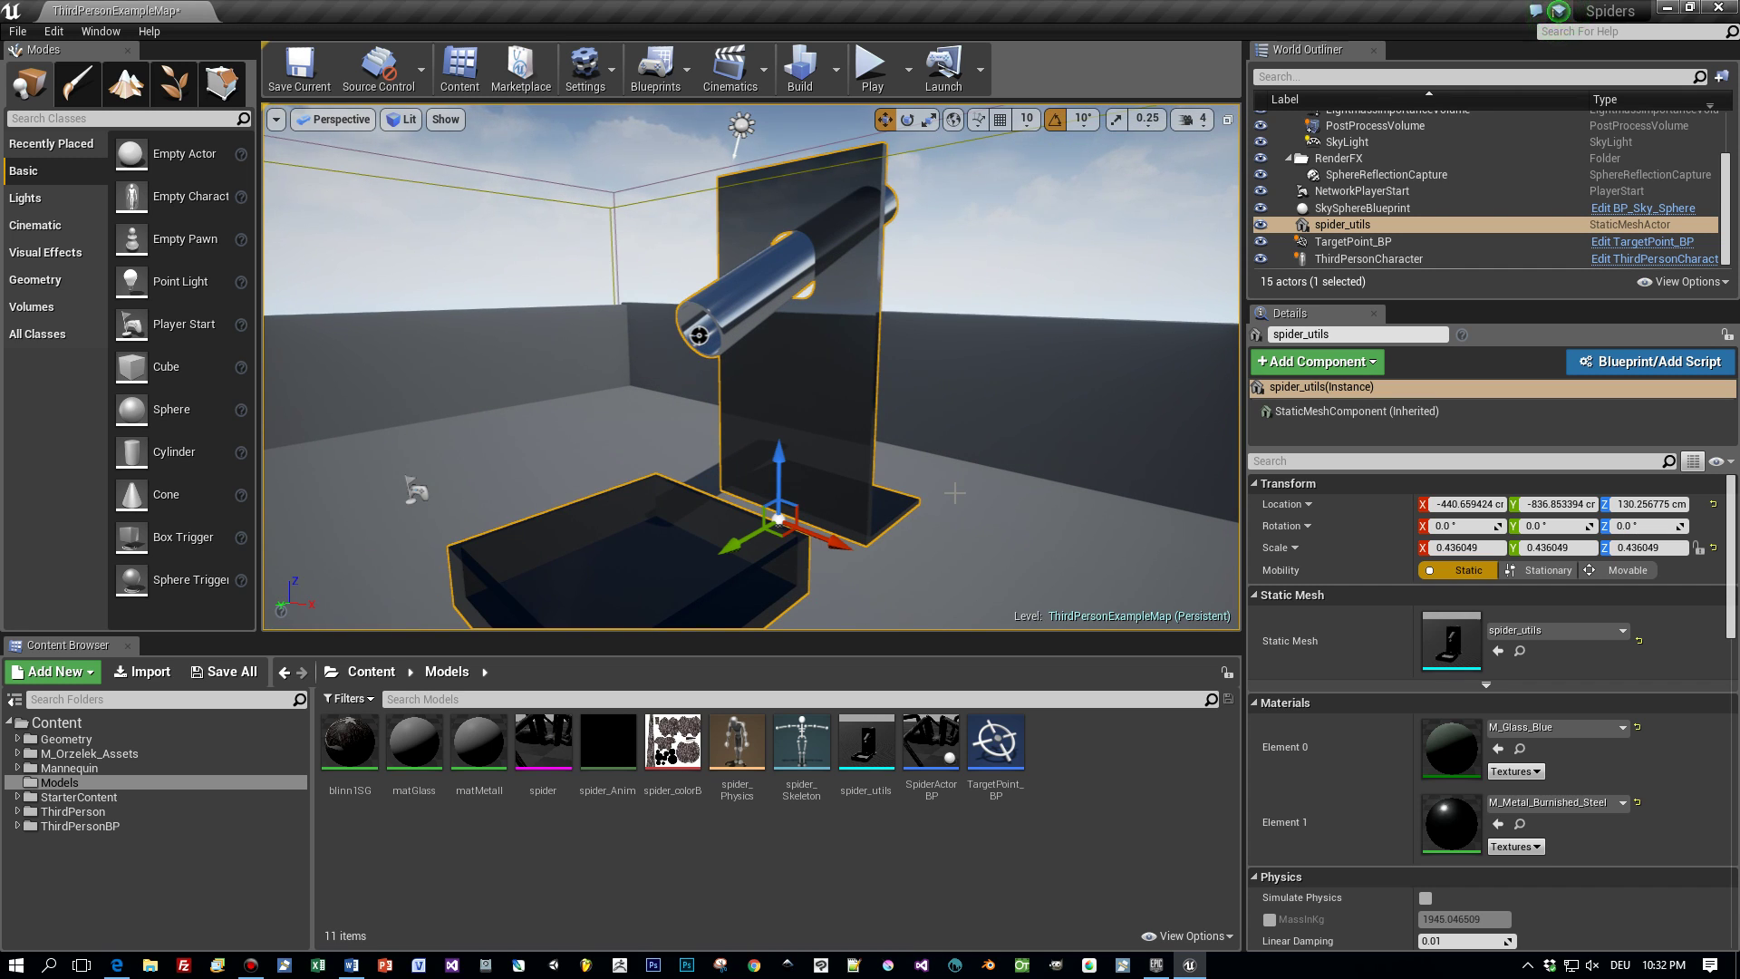
{"action": "scroll", "coordinate": [951, 490], "scroll_direction": "down", "scroll_amount": 2}
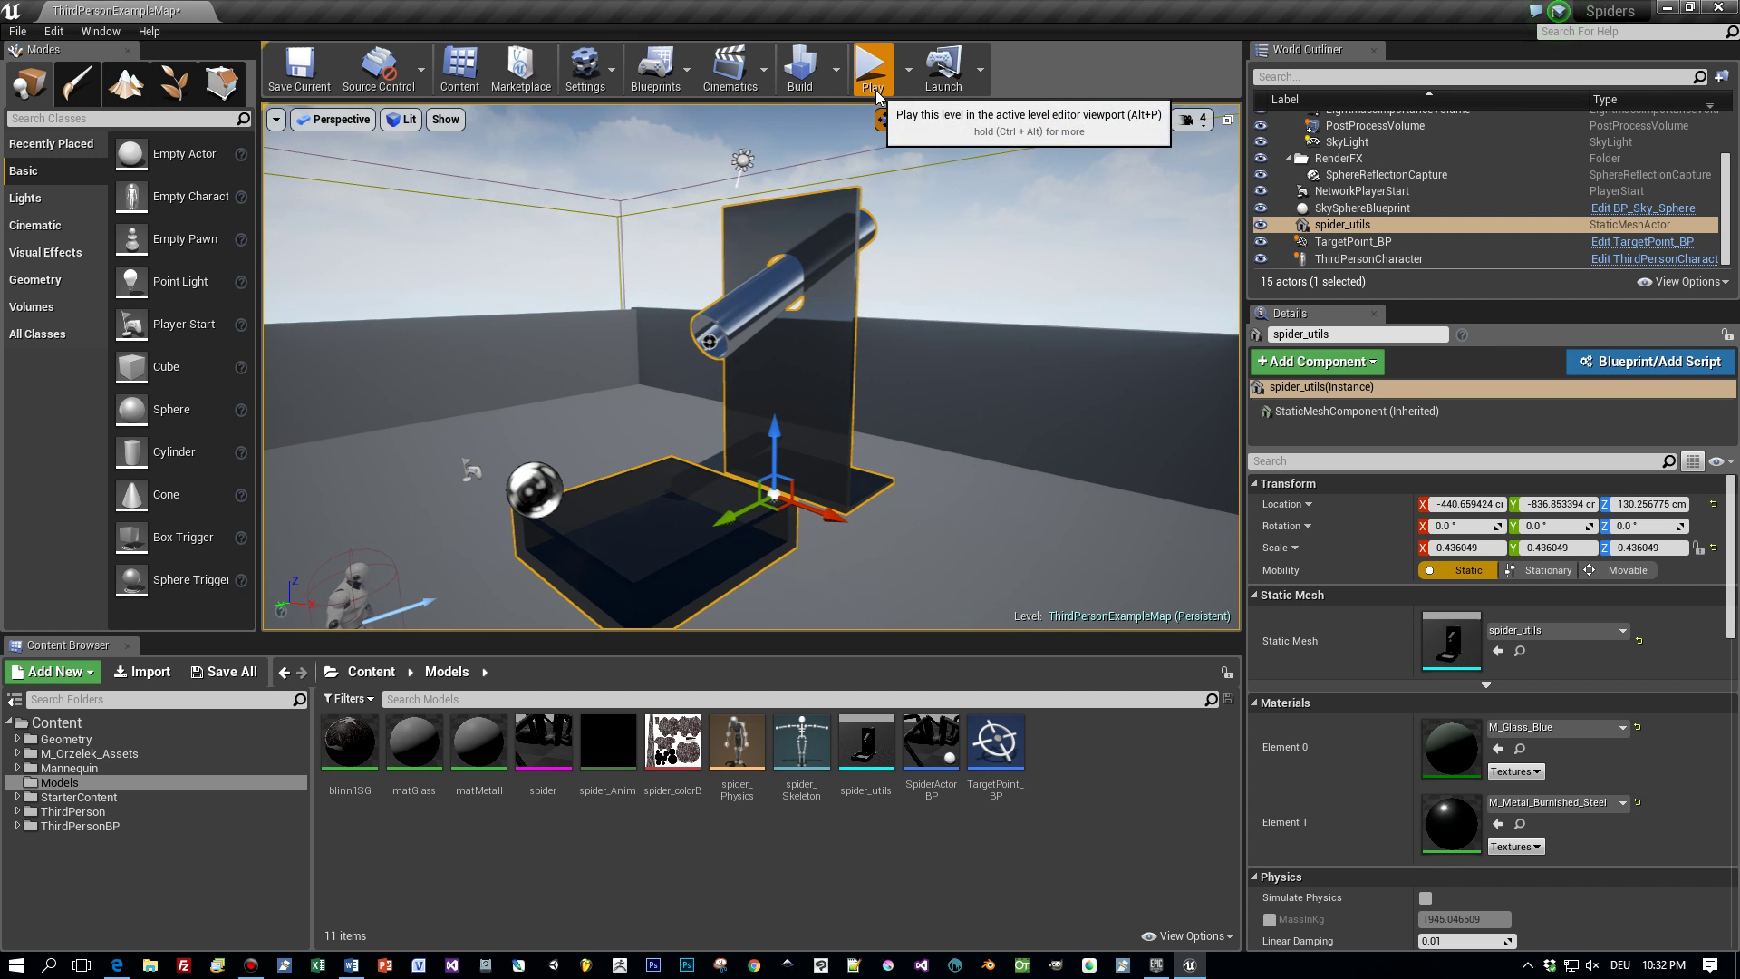
{"action": "left_click", "coordinate": [870, 65]}
{"action": "left_click", "coordinate": [936, 434]}
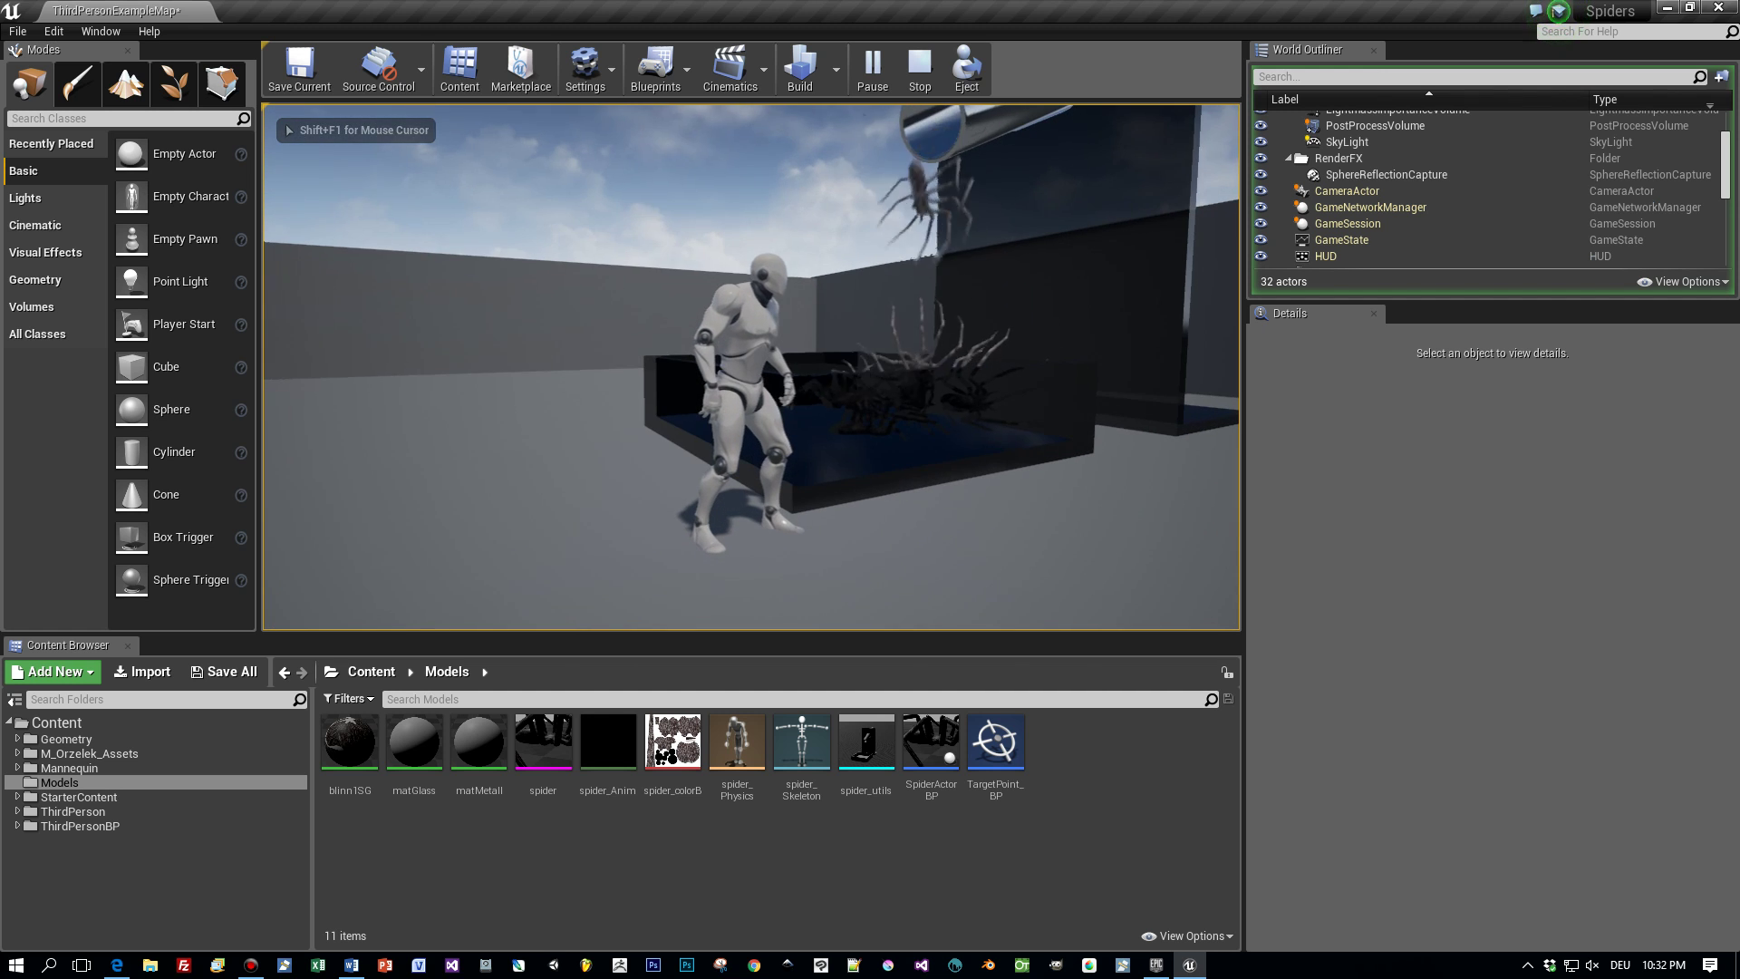
{"action": "key", "text": "w"}
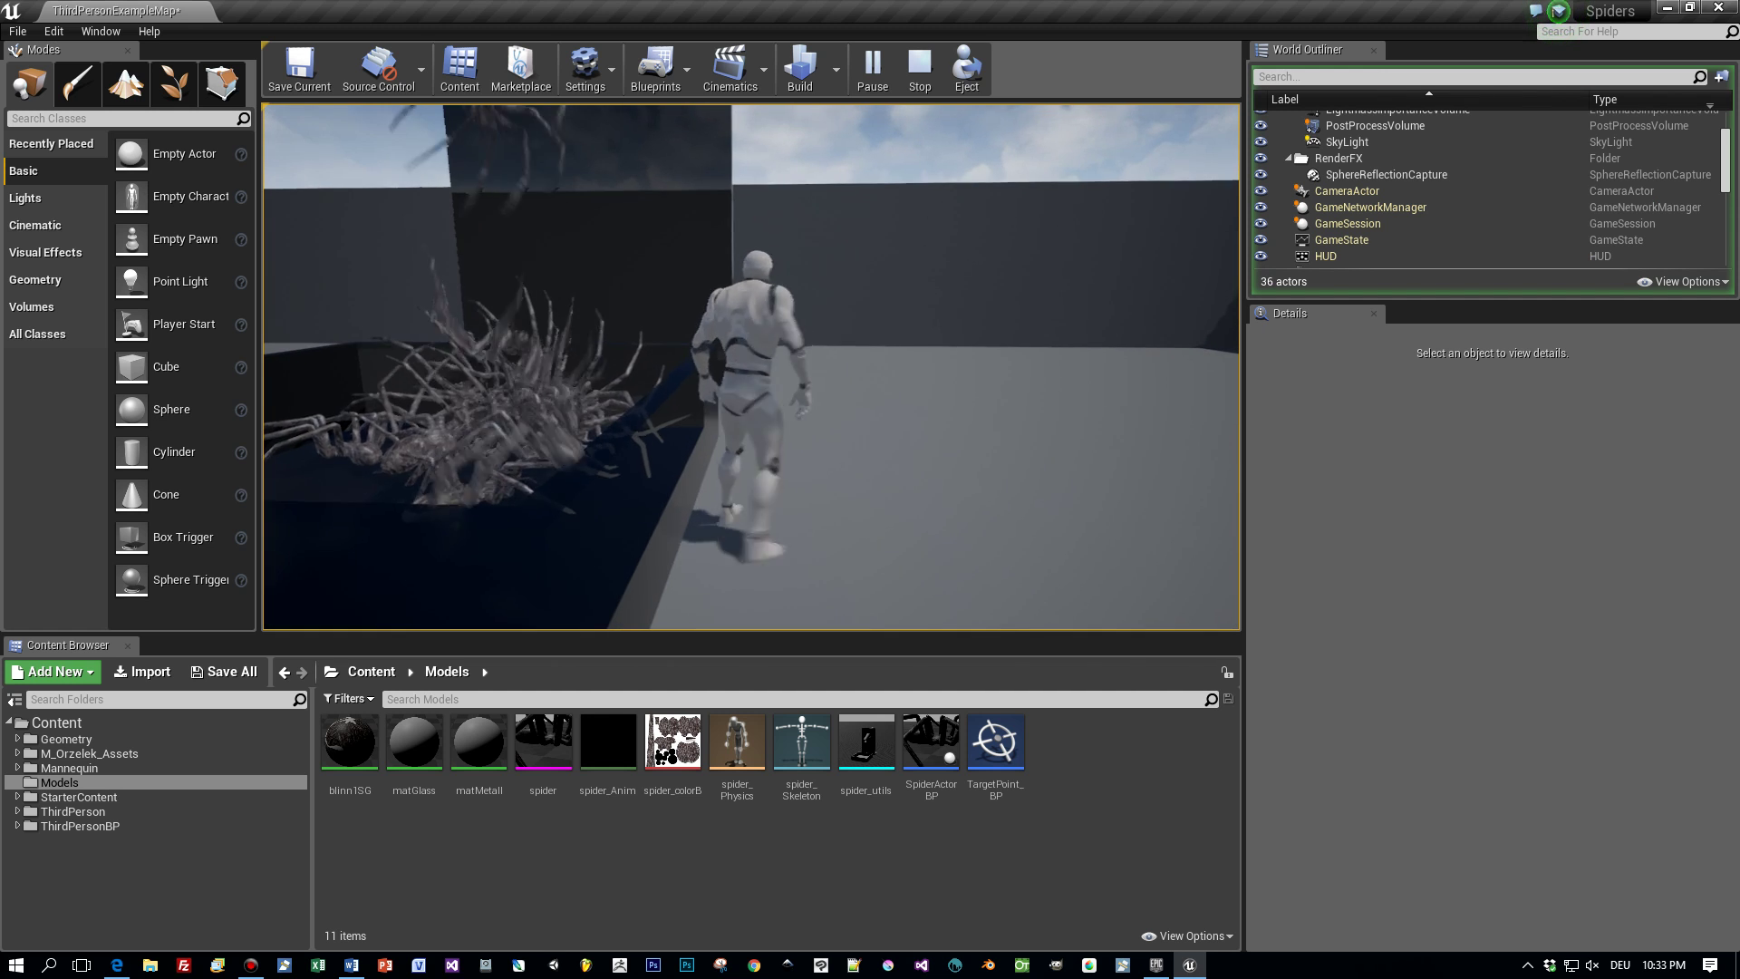
{"action": "key", "text": "s"}
{"action": "key", "text": "w"}
{"action": "key", "text": "w"}
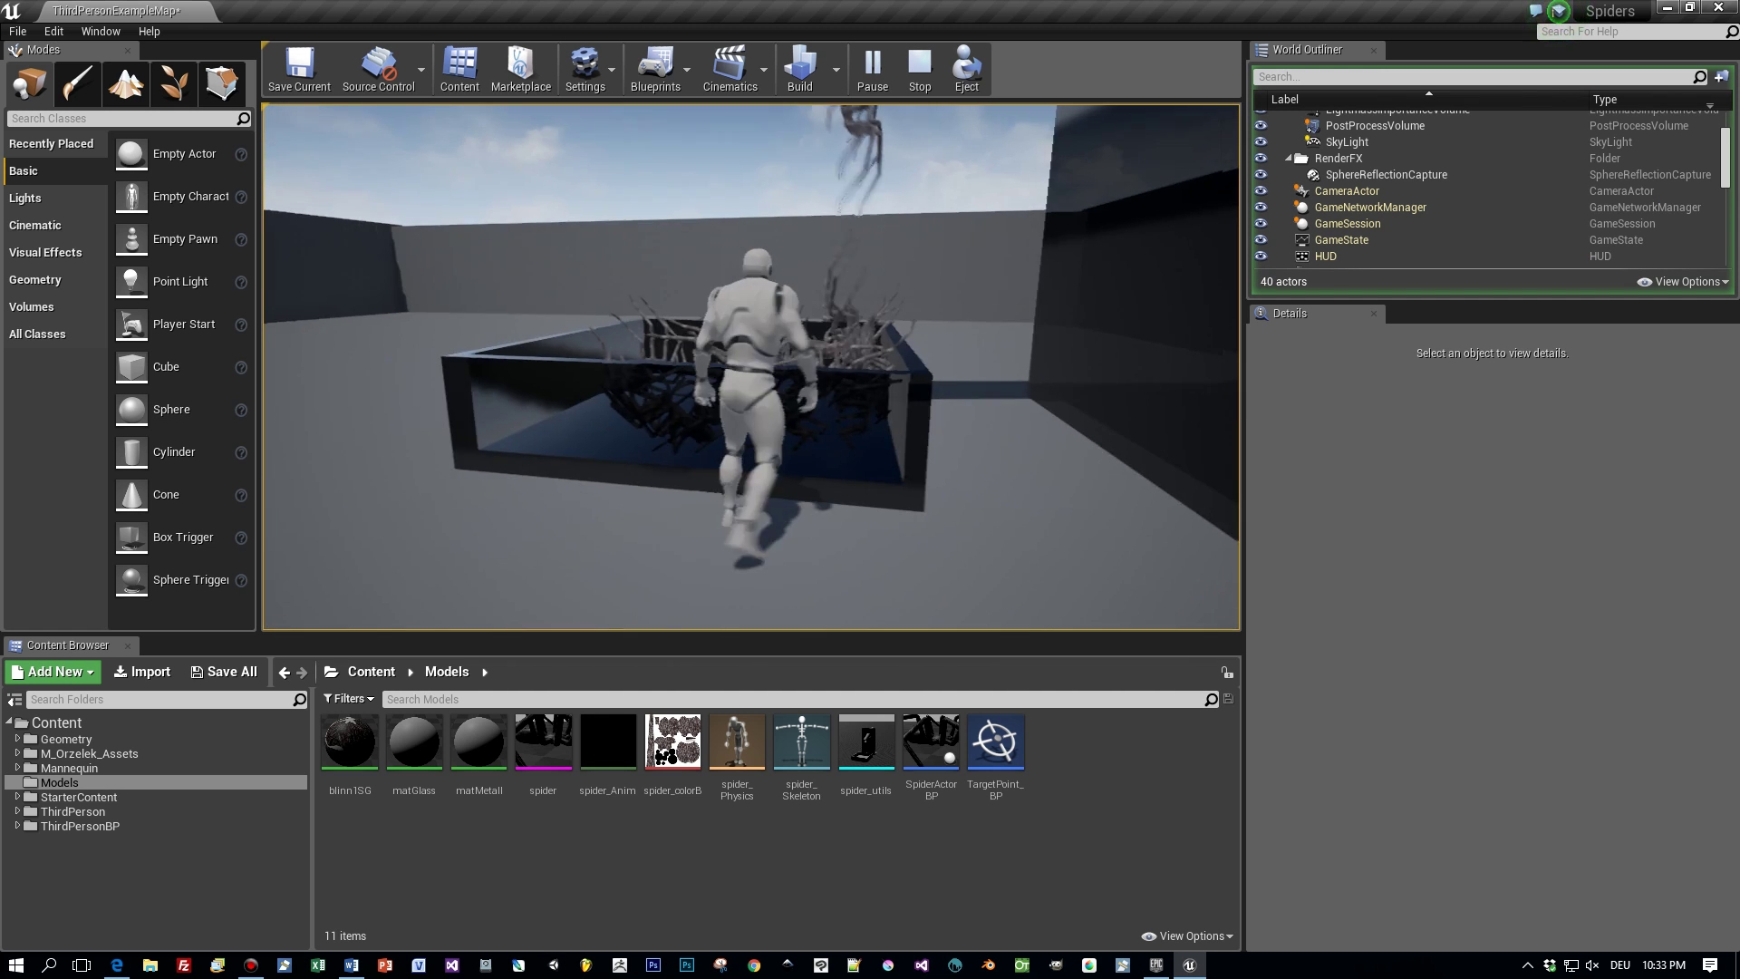
Jump the character into the glass box, walk through the pile of spiders and jump out over the box edge
{"action": "key", "text": "space"}
{"action": "key", "text": "w"}
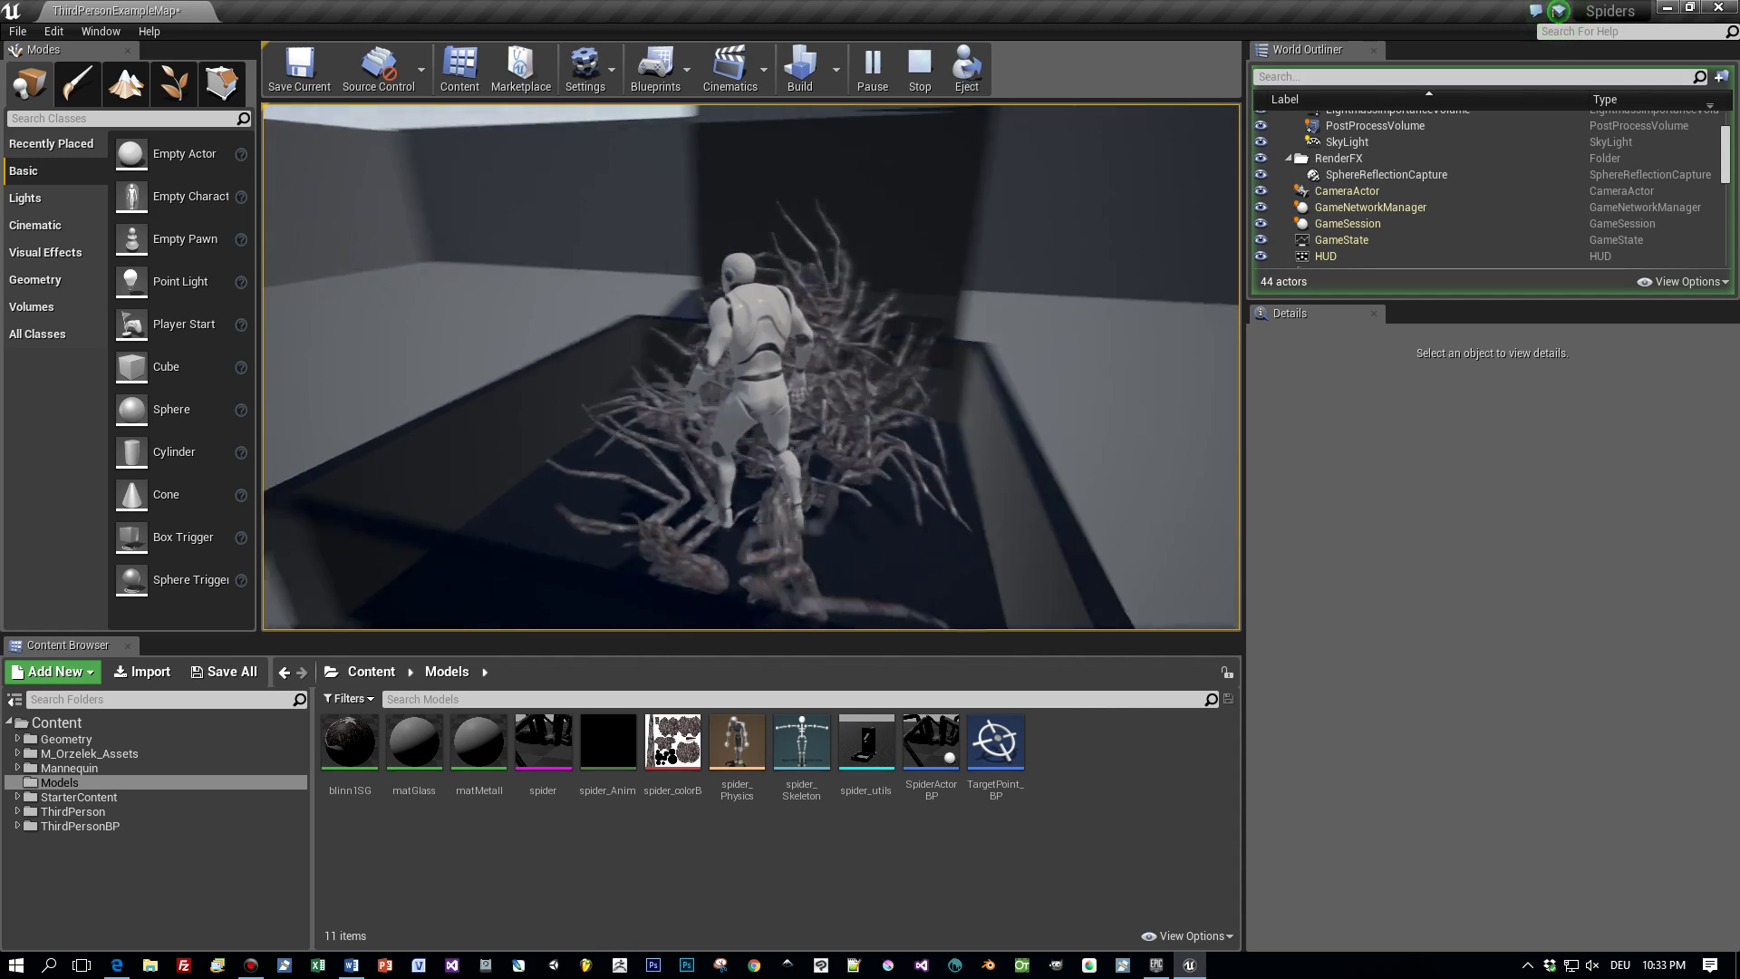
{"action": "key", "text": "w"}
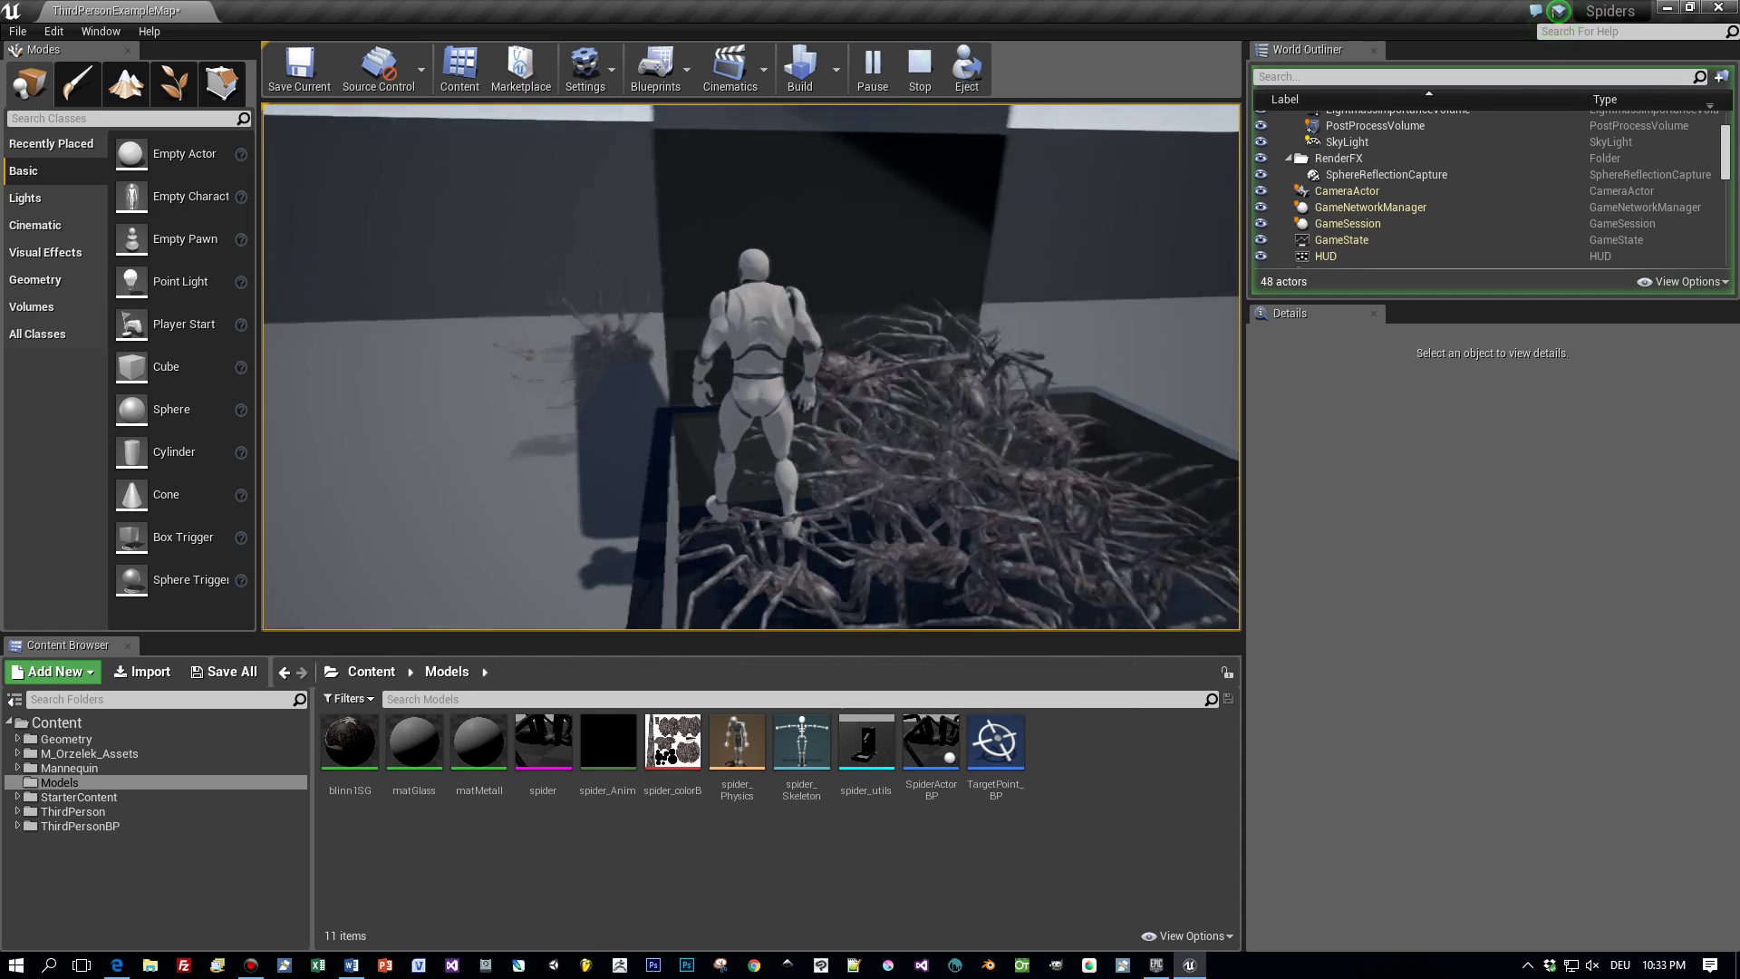
{"action": "key", "text": "space"}
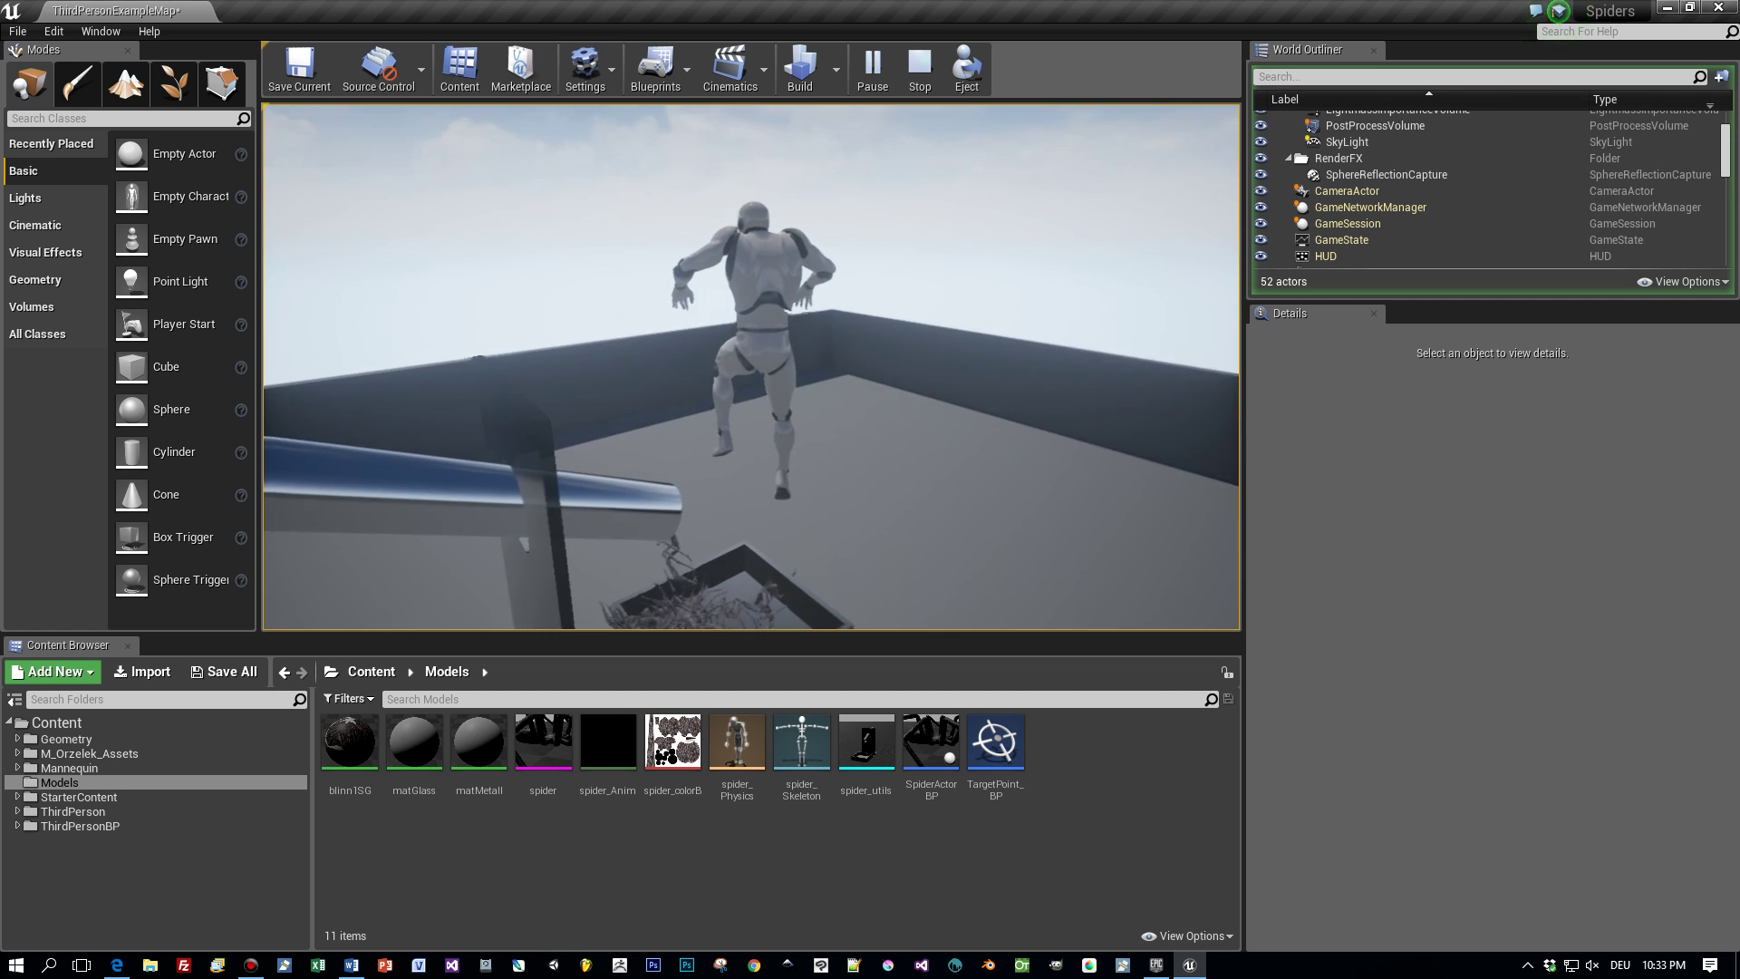
Walk the character around the equipment and back into the filled box to examine how the spiders pile up
{"action": "key", "text": "w"}
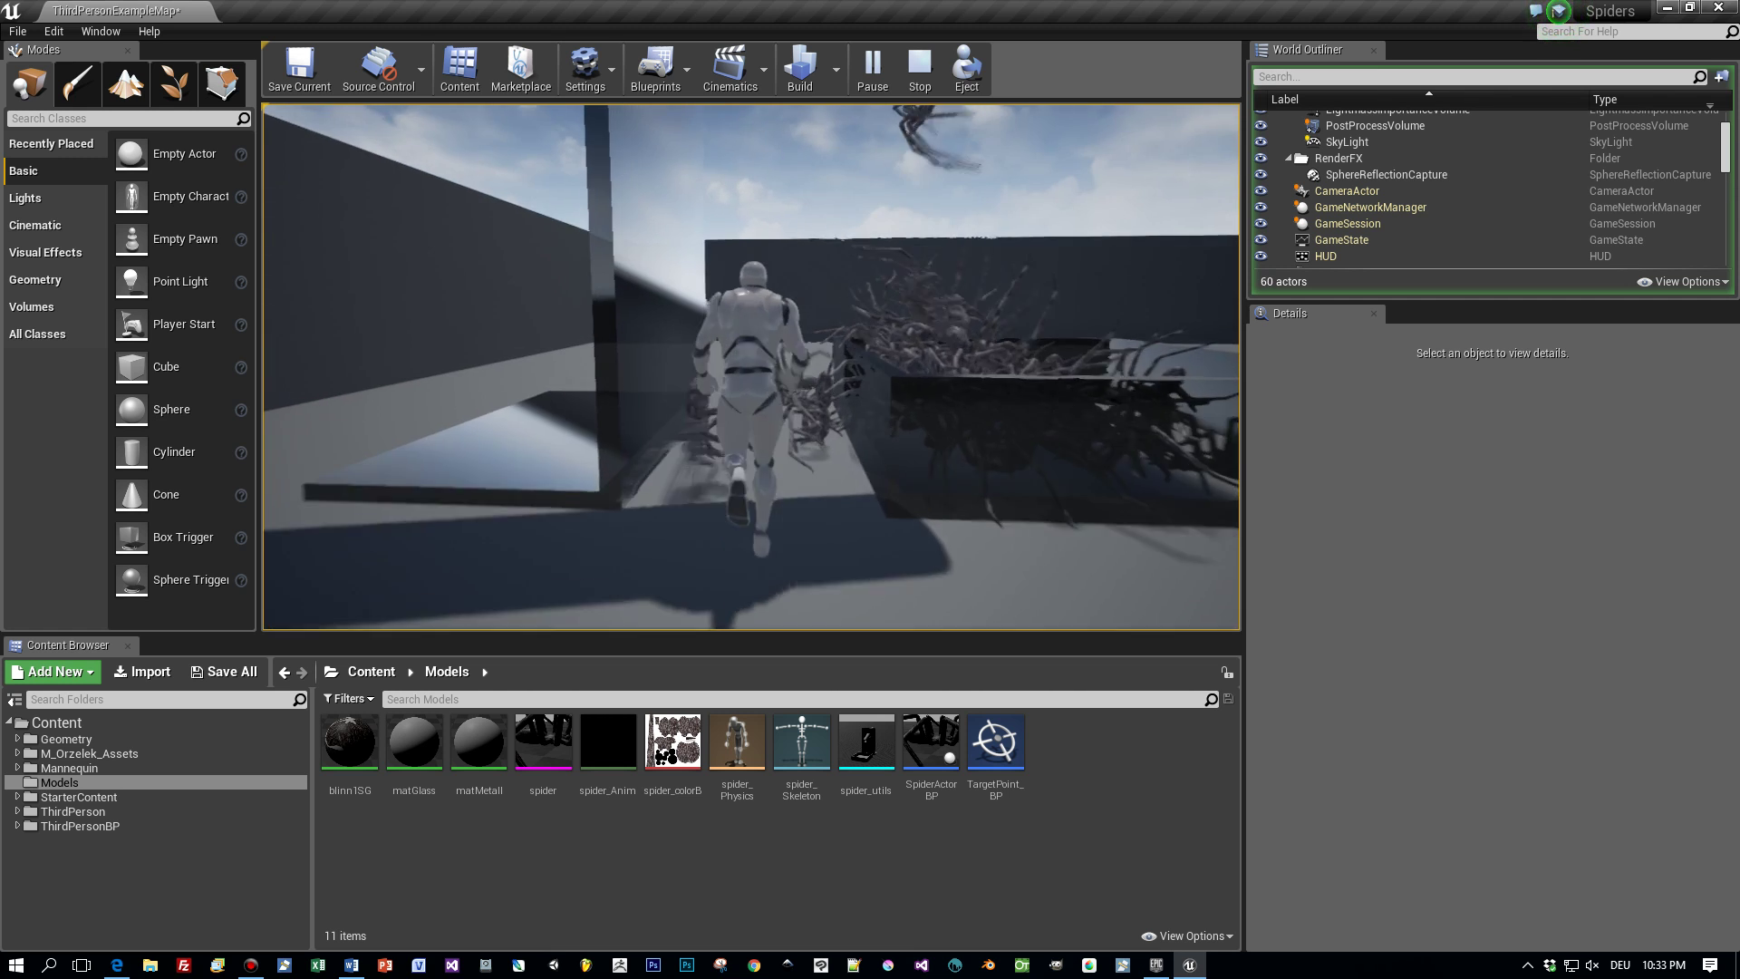
{"action": "key", "text": "s"}
{"action": "key", "text": "w"}
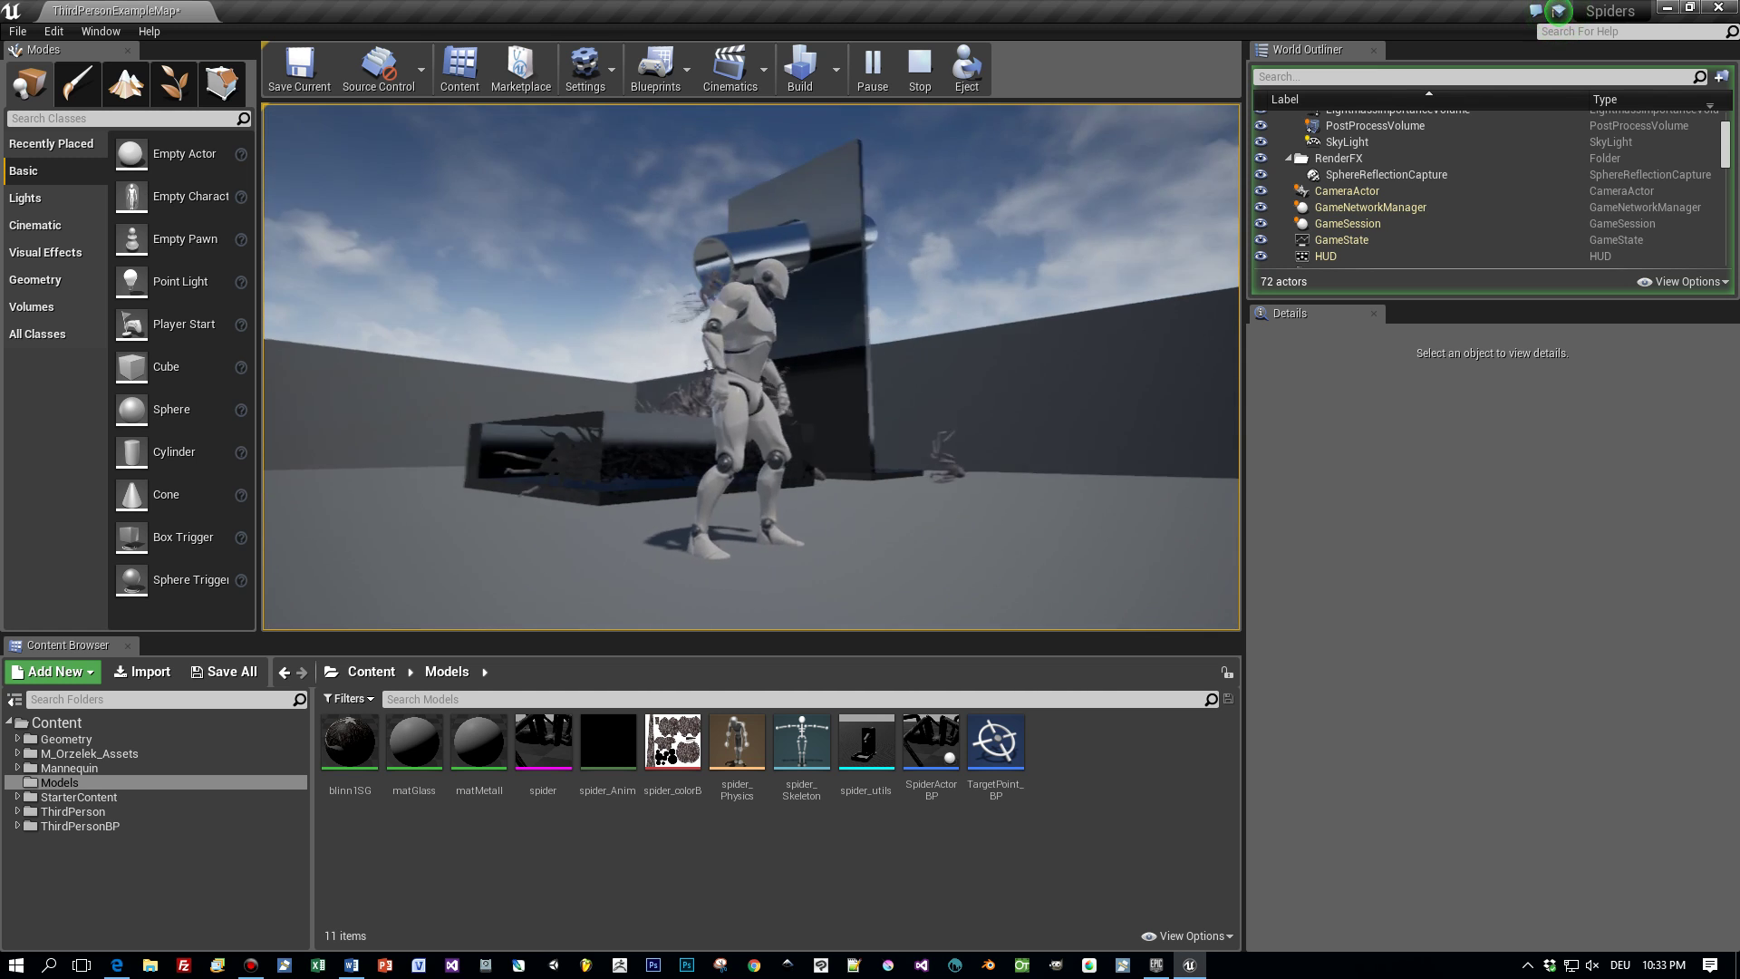
{"action": "key", "text": "w"}
{"action": "key", "text": "w"}
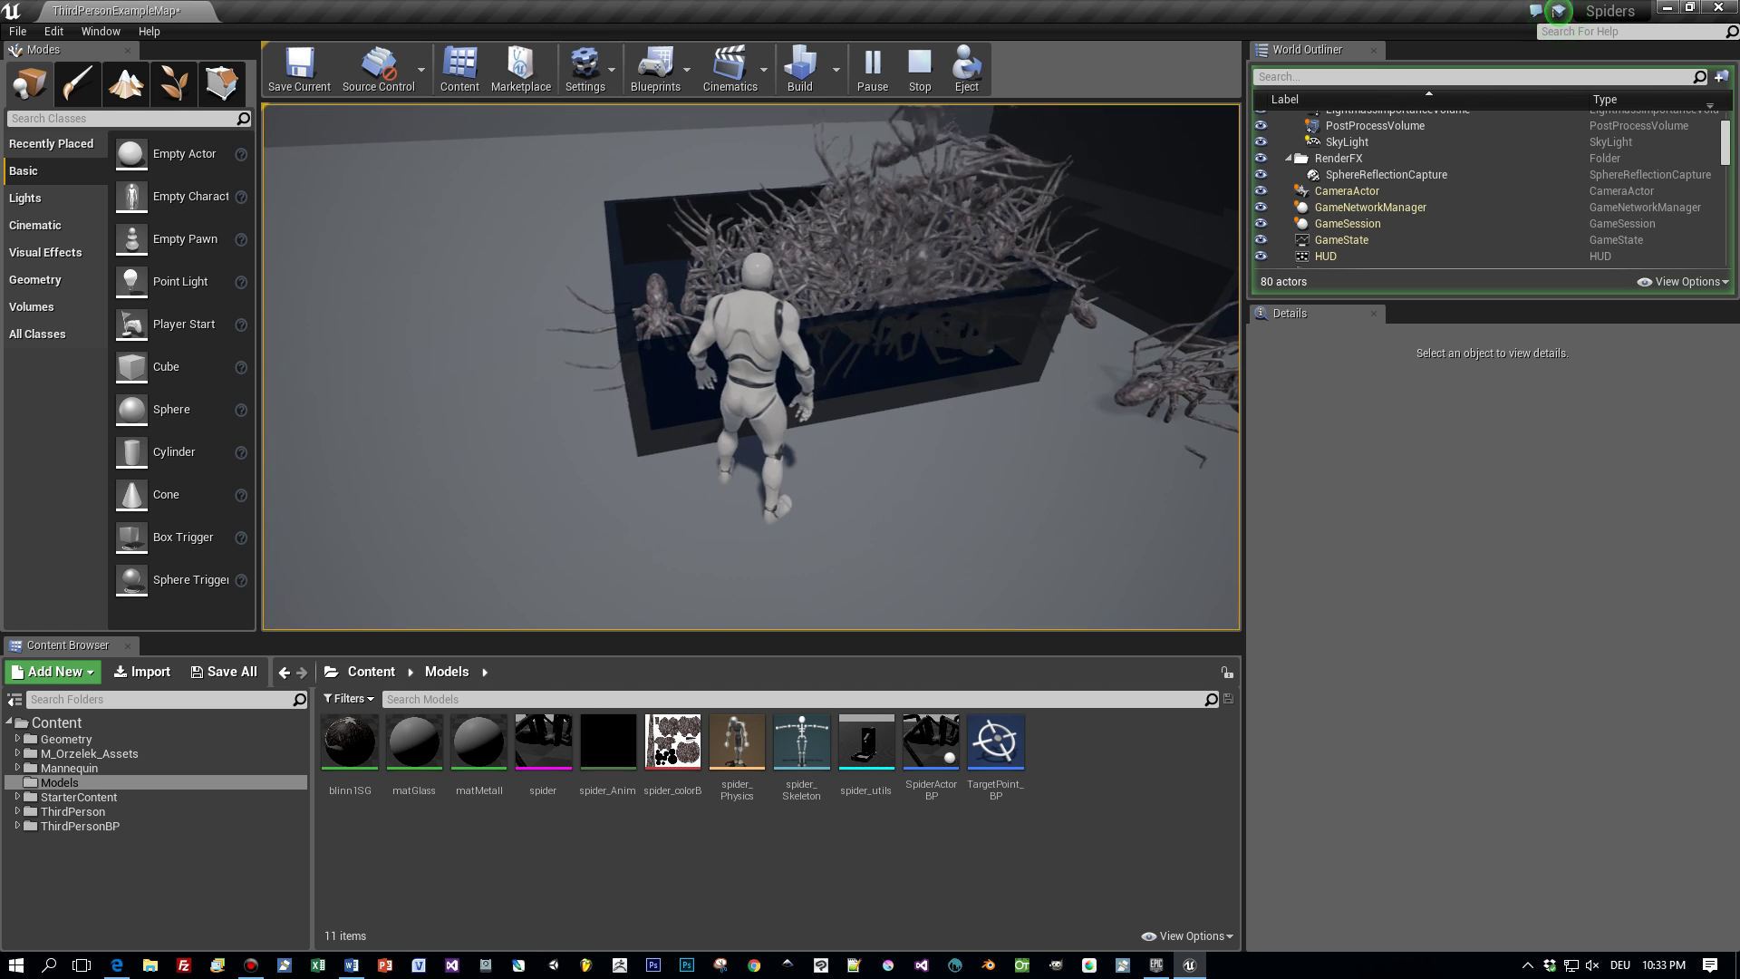
{"action": "key", "text": "w"}
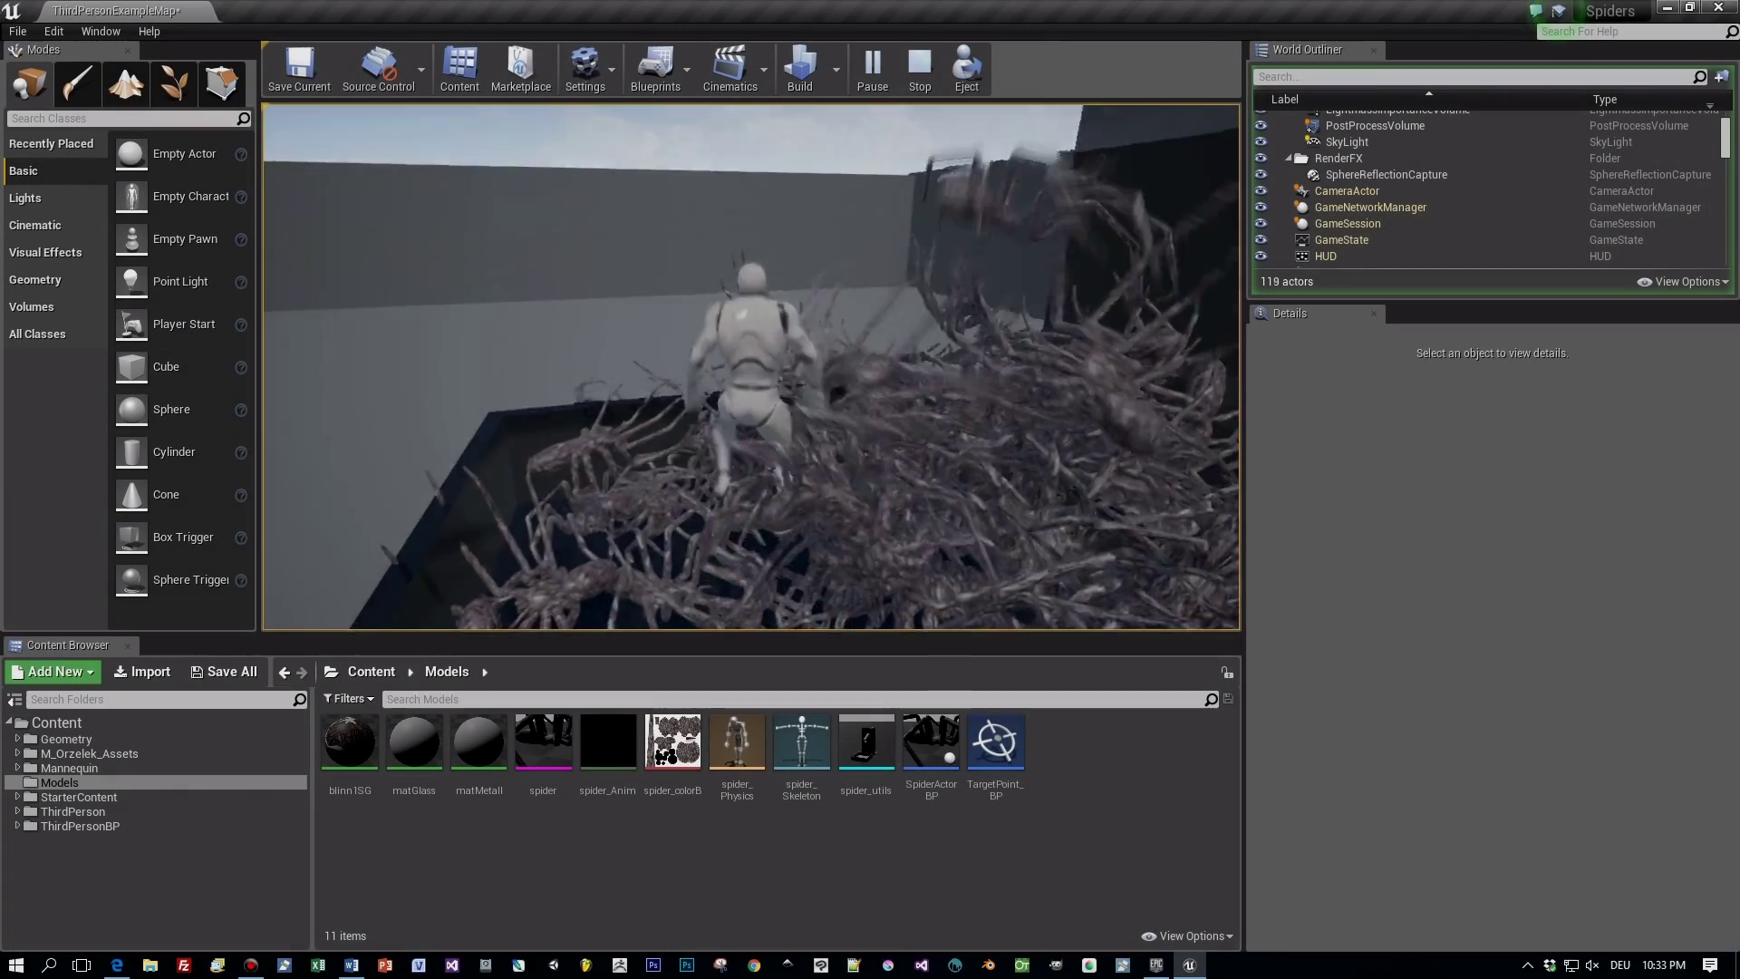
{"action": "key", "text": "w"}
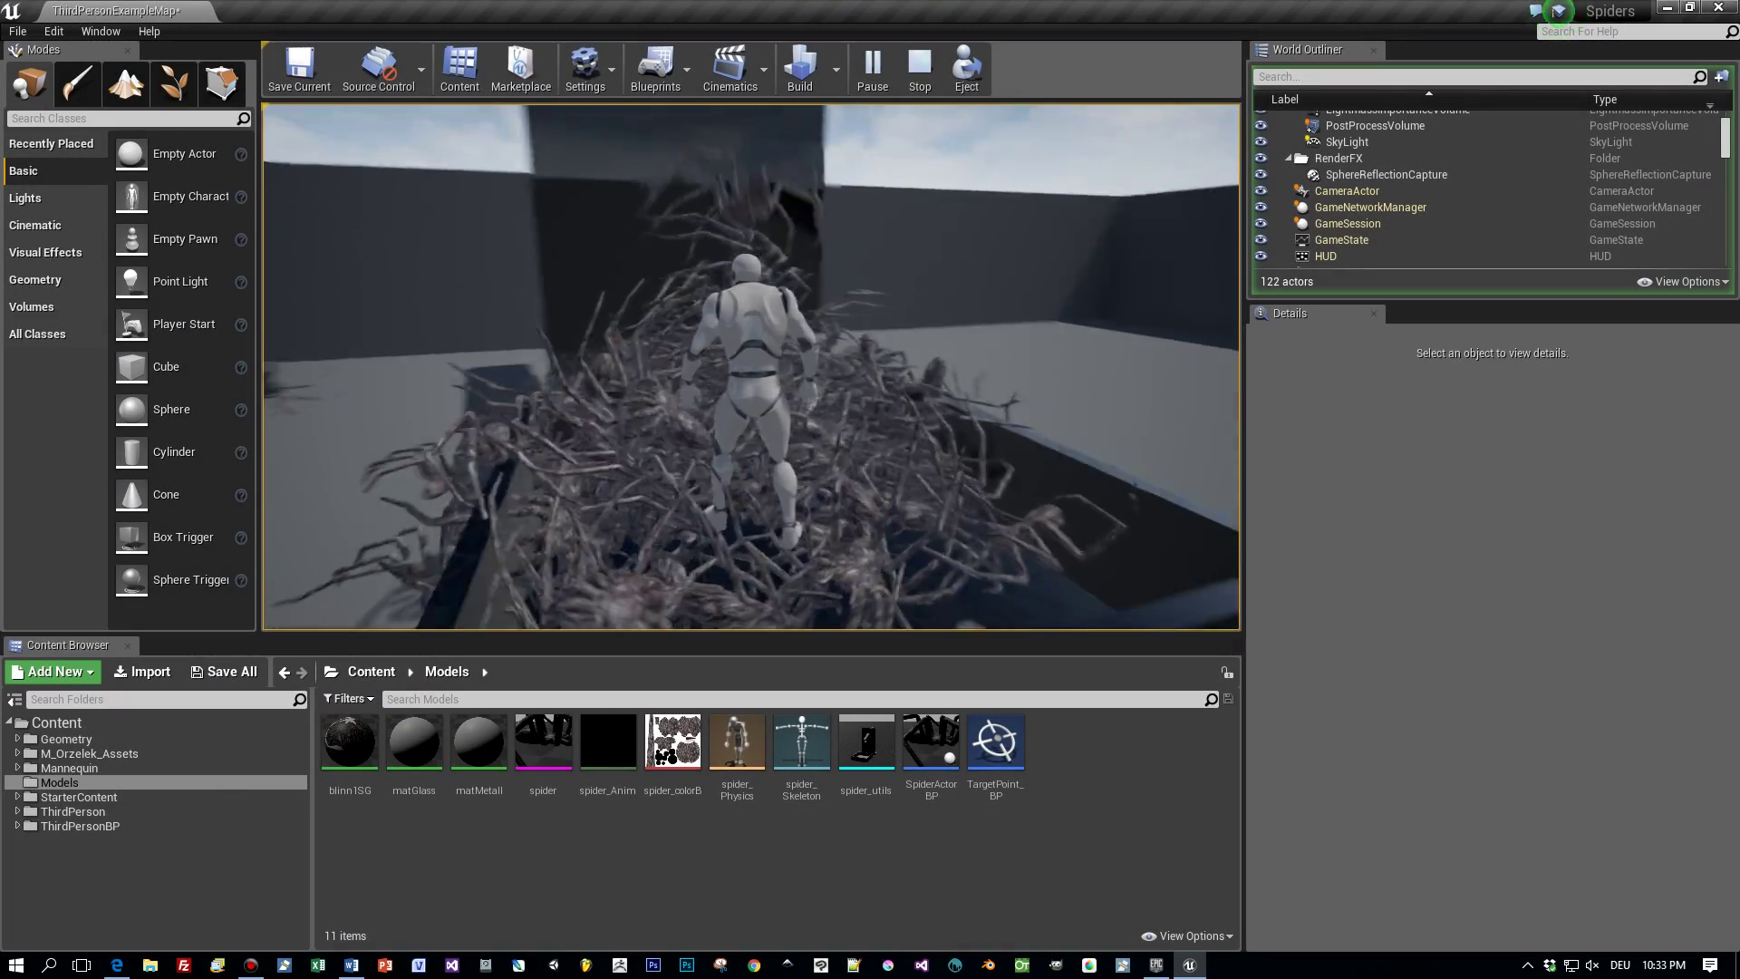
{"action": "key", "text": "w"}
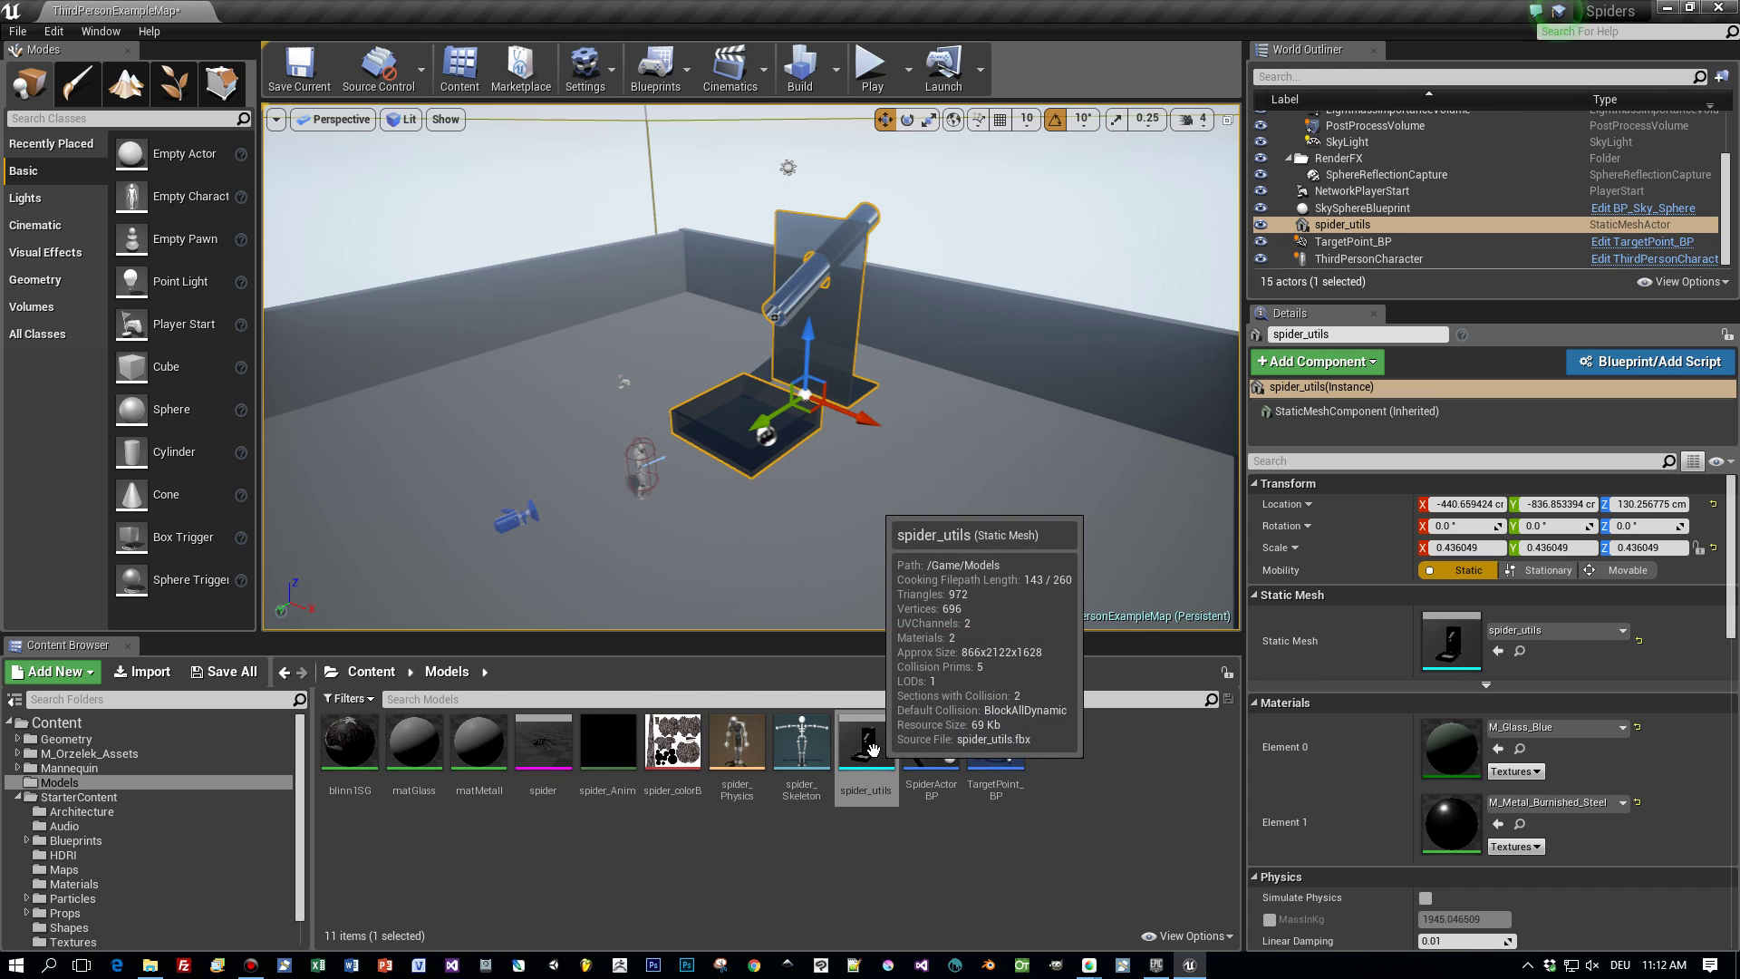
Place a second spider_utils mesh in the level and scale it uniformly to about 0.365
{"action": "left_click_drag", "start_coordinate": [871, 749], "coordinate": [852, 445]}
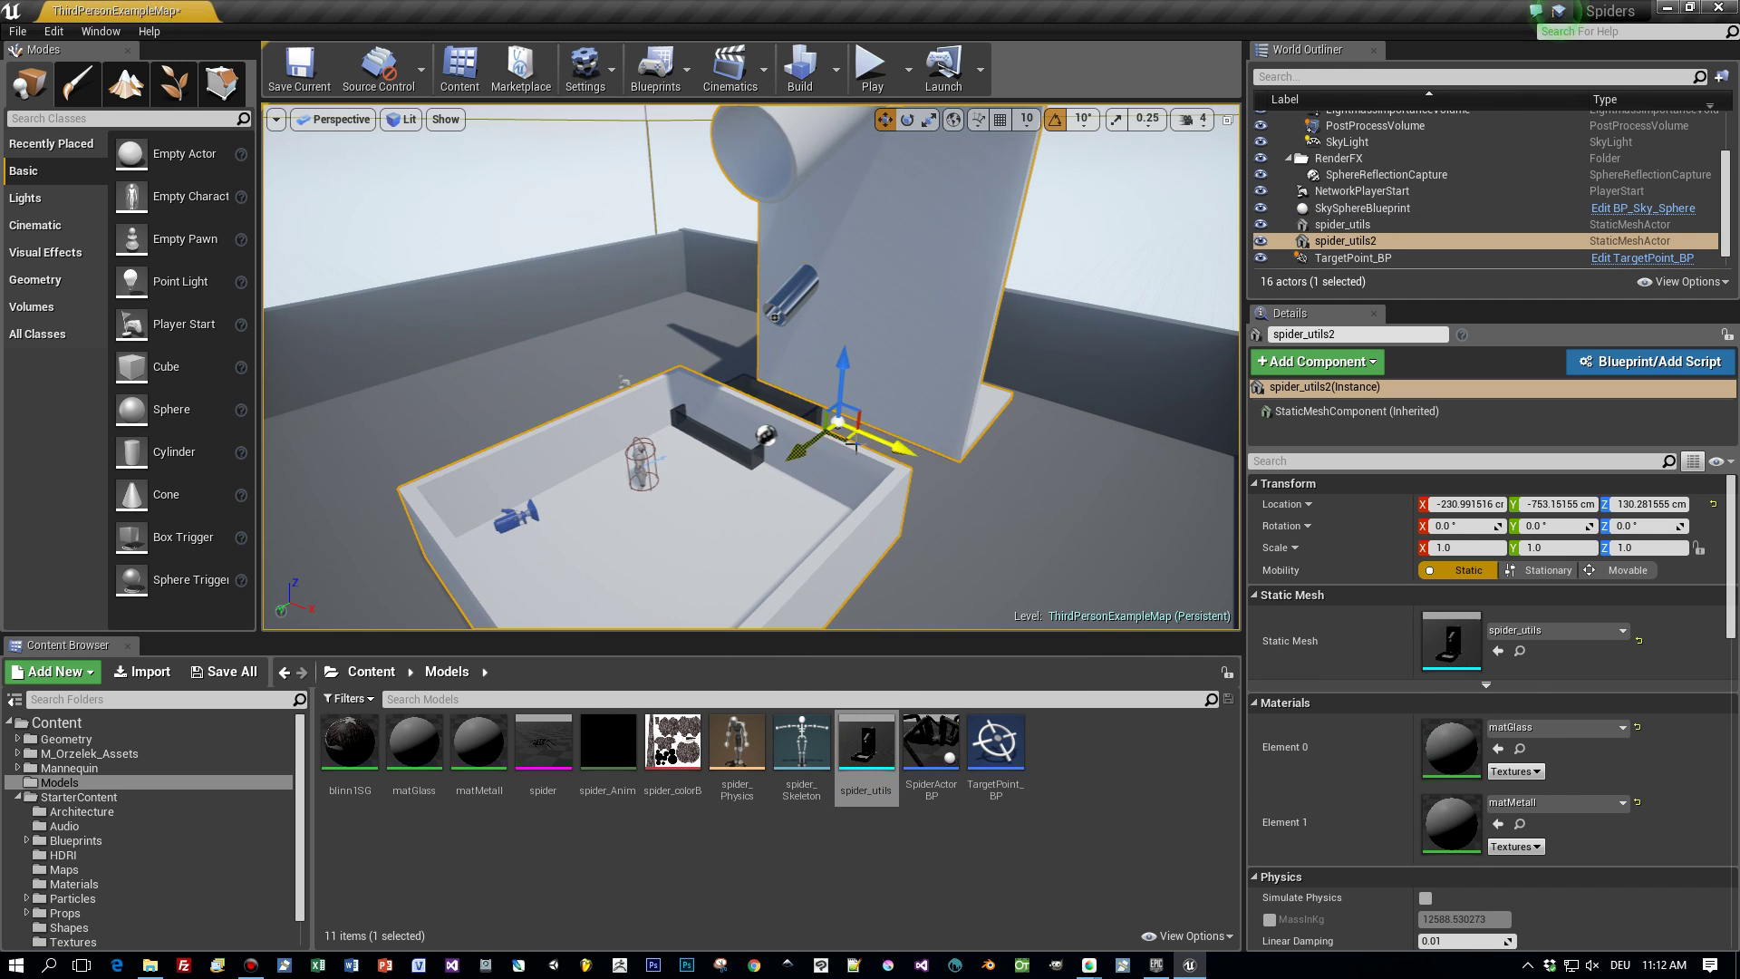
{"action": "key", "text": "e"}
{"action": "key", "text": "r"}
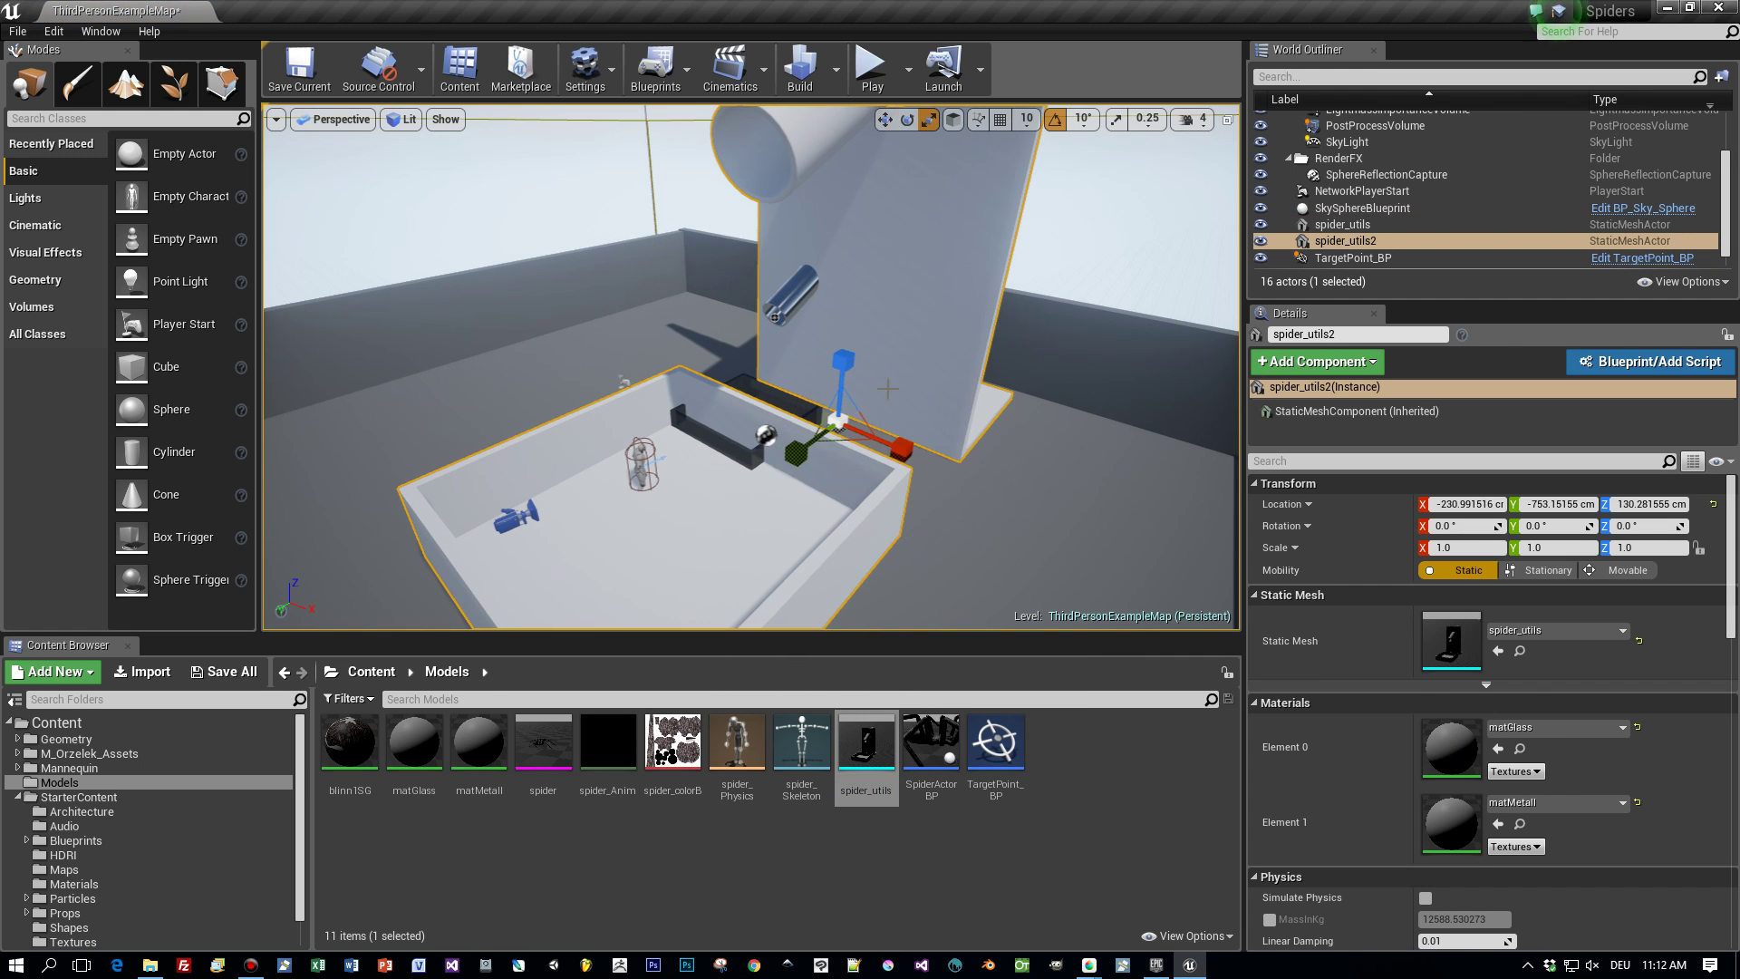
{"action": "left_click_drag", "start_coordinate": [838, 421], "coordinate": [789, 472]}
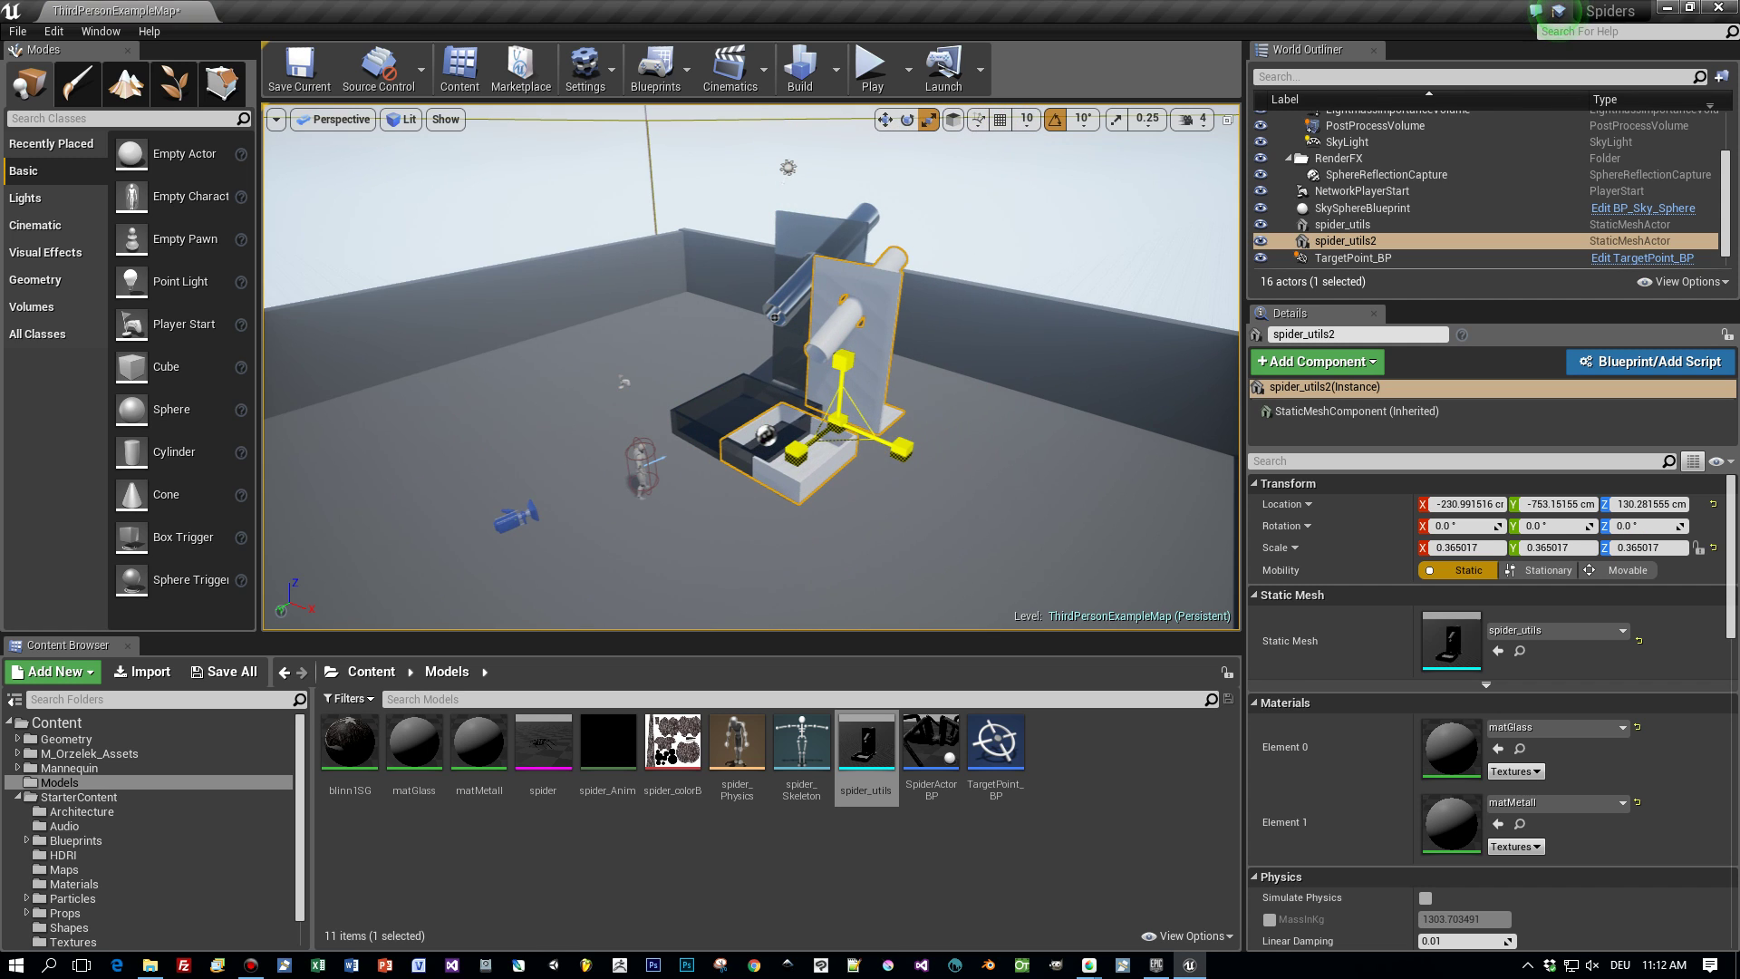
Move the new spider_utils copy along the X axis to about 62 cm, clear of the original equipment
{"action": "key", "text": "e"}
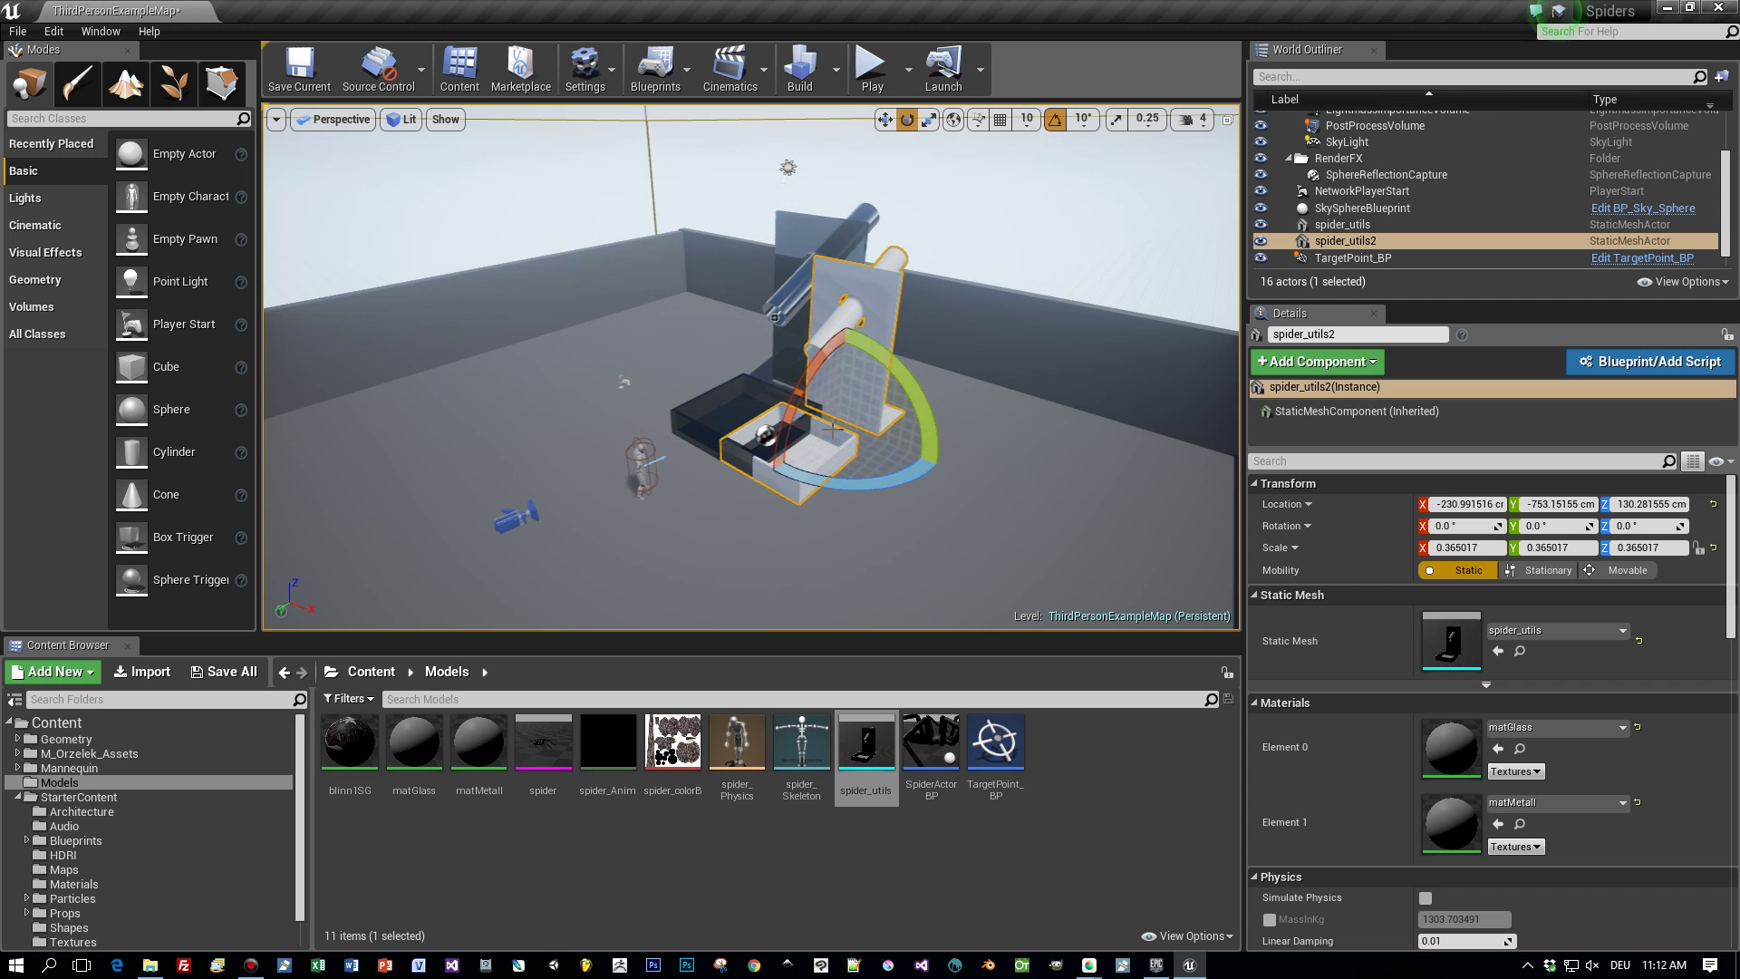
{"action": "key", "text": "w"}
{"action": "left_click_drag", "start_coordinate": [893, 453], "coordinate": [974, 498]}
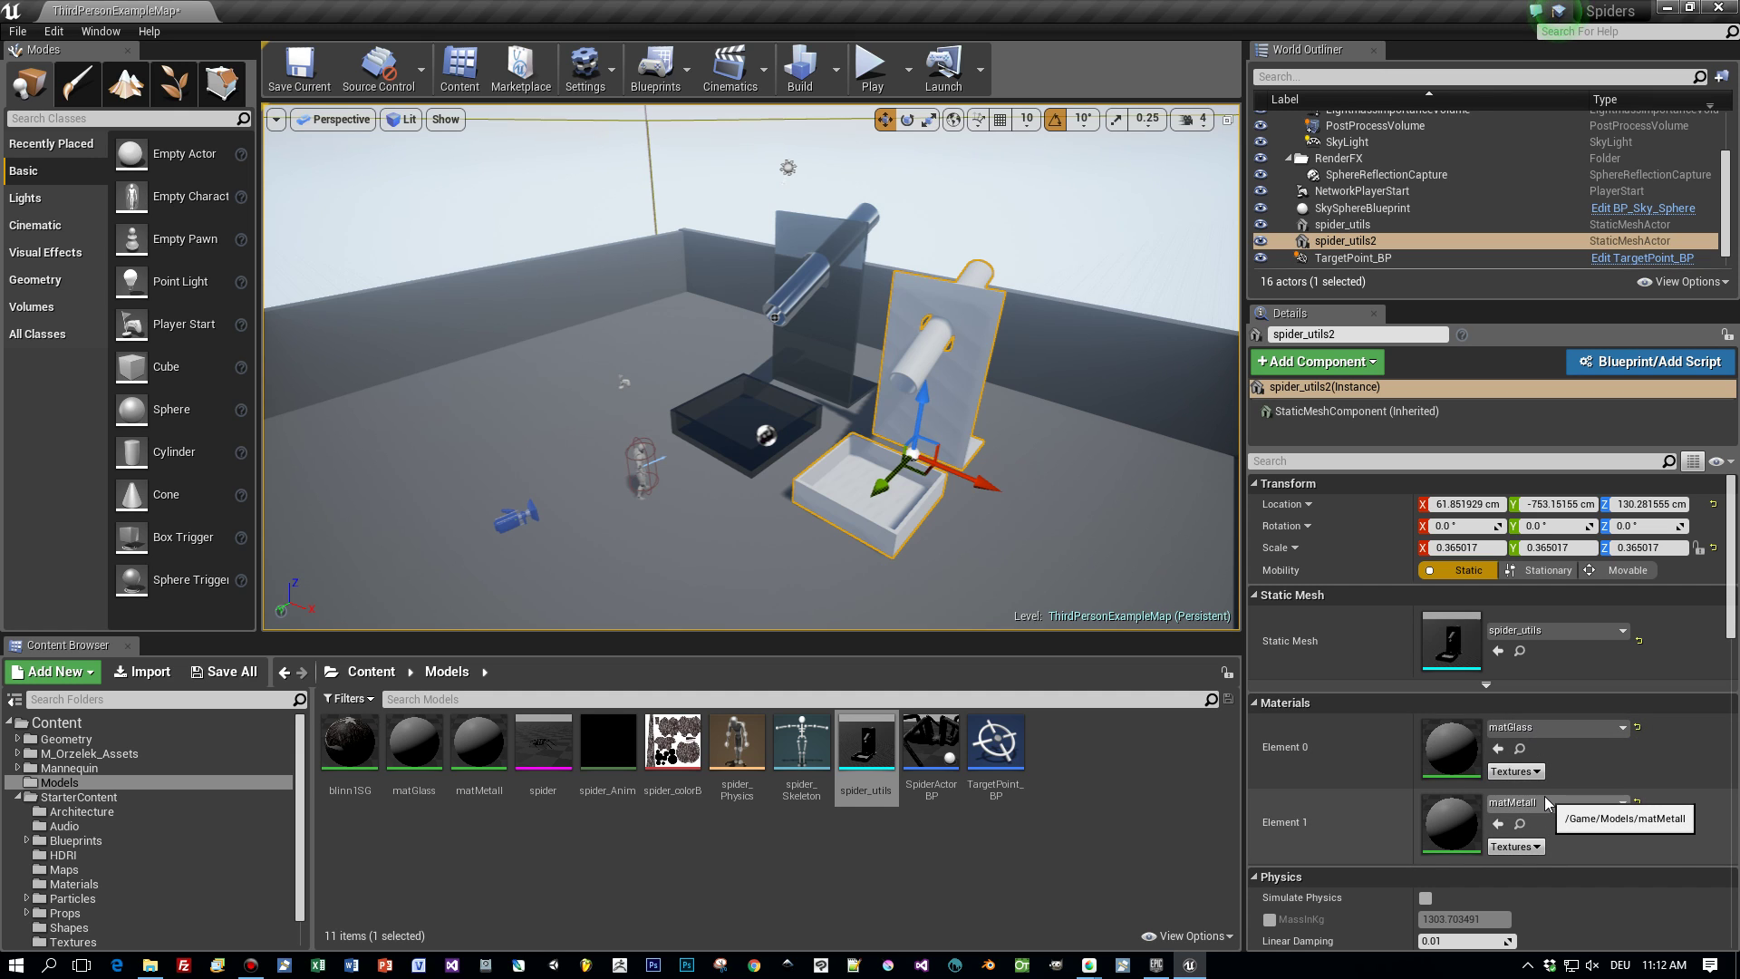
Search the materials for glass and assign M_Glass_Blue to material Element 0 of the new copy
{"action": "left_click", "coordinate": [1540, 725]}
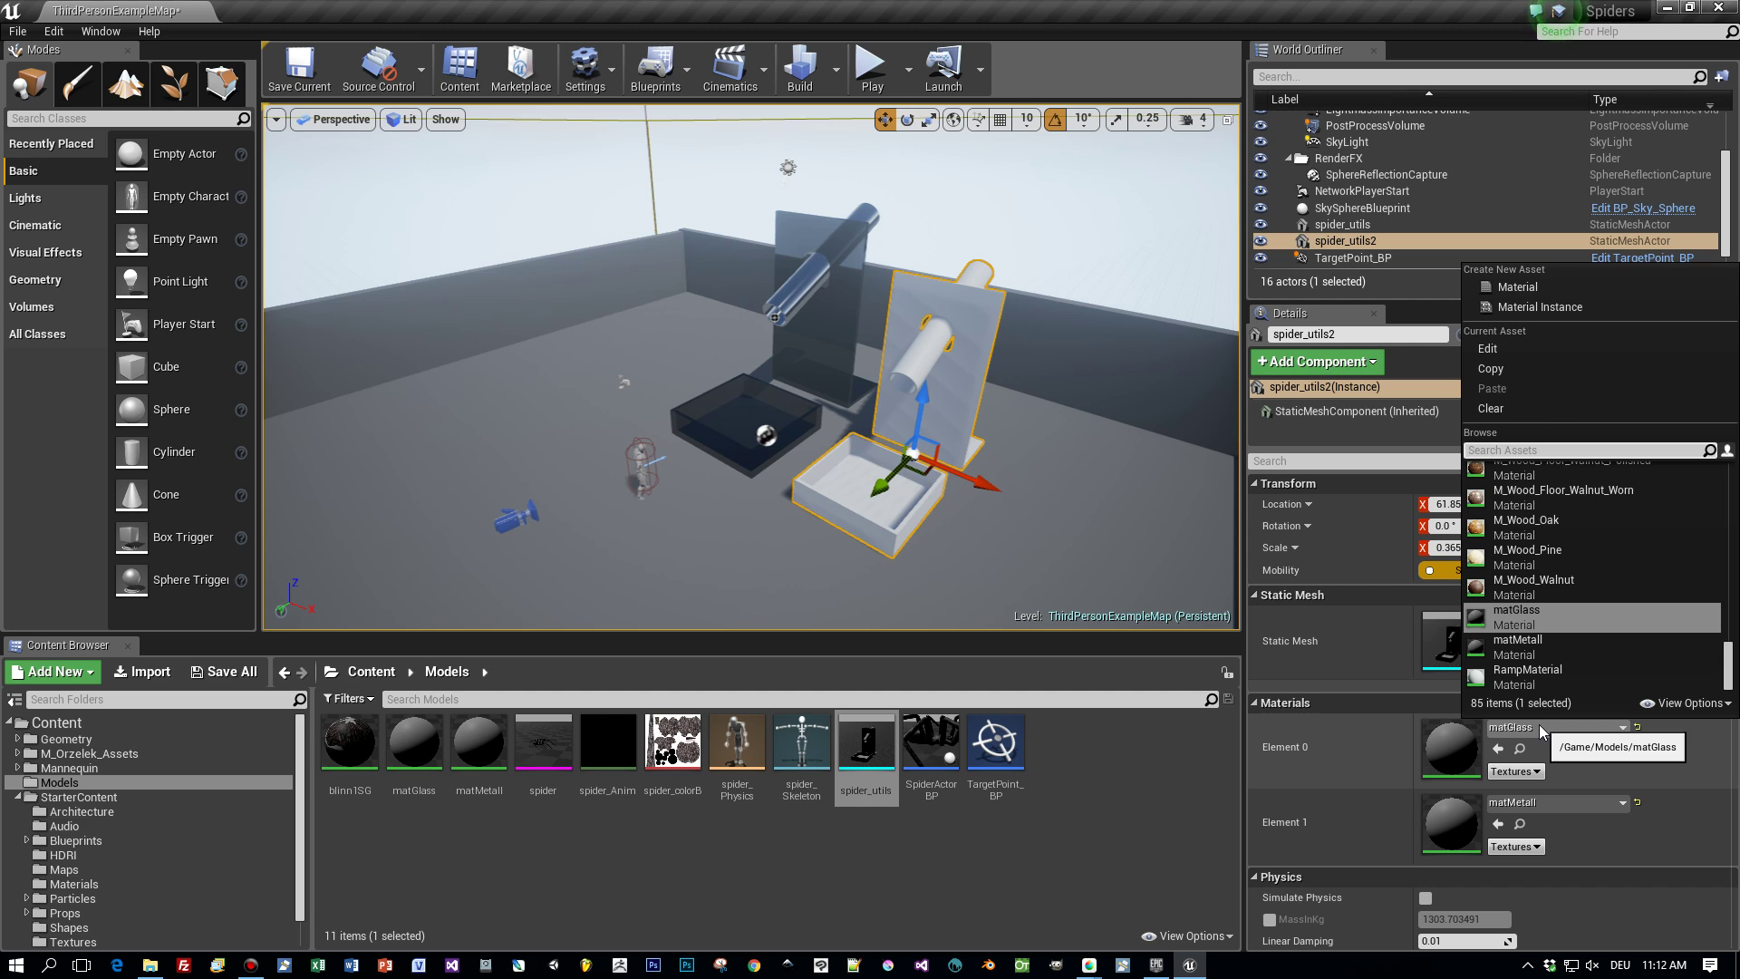
{"action": "left_click", "coordinate": [1496, 450]}
{"action": "type", "text": "gla"}
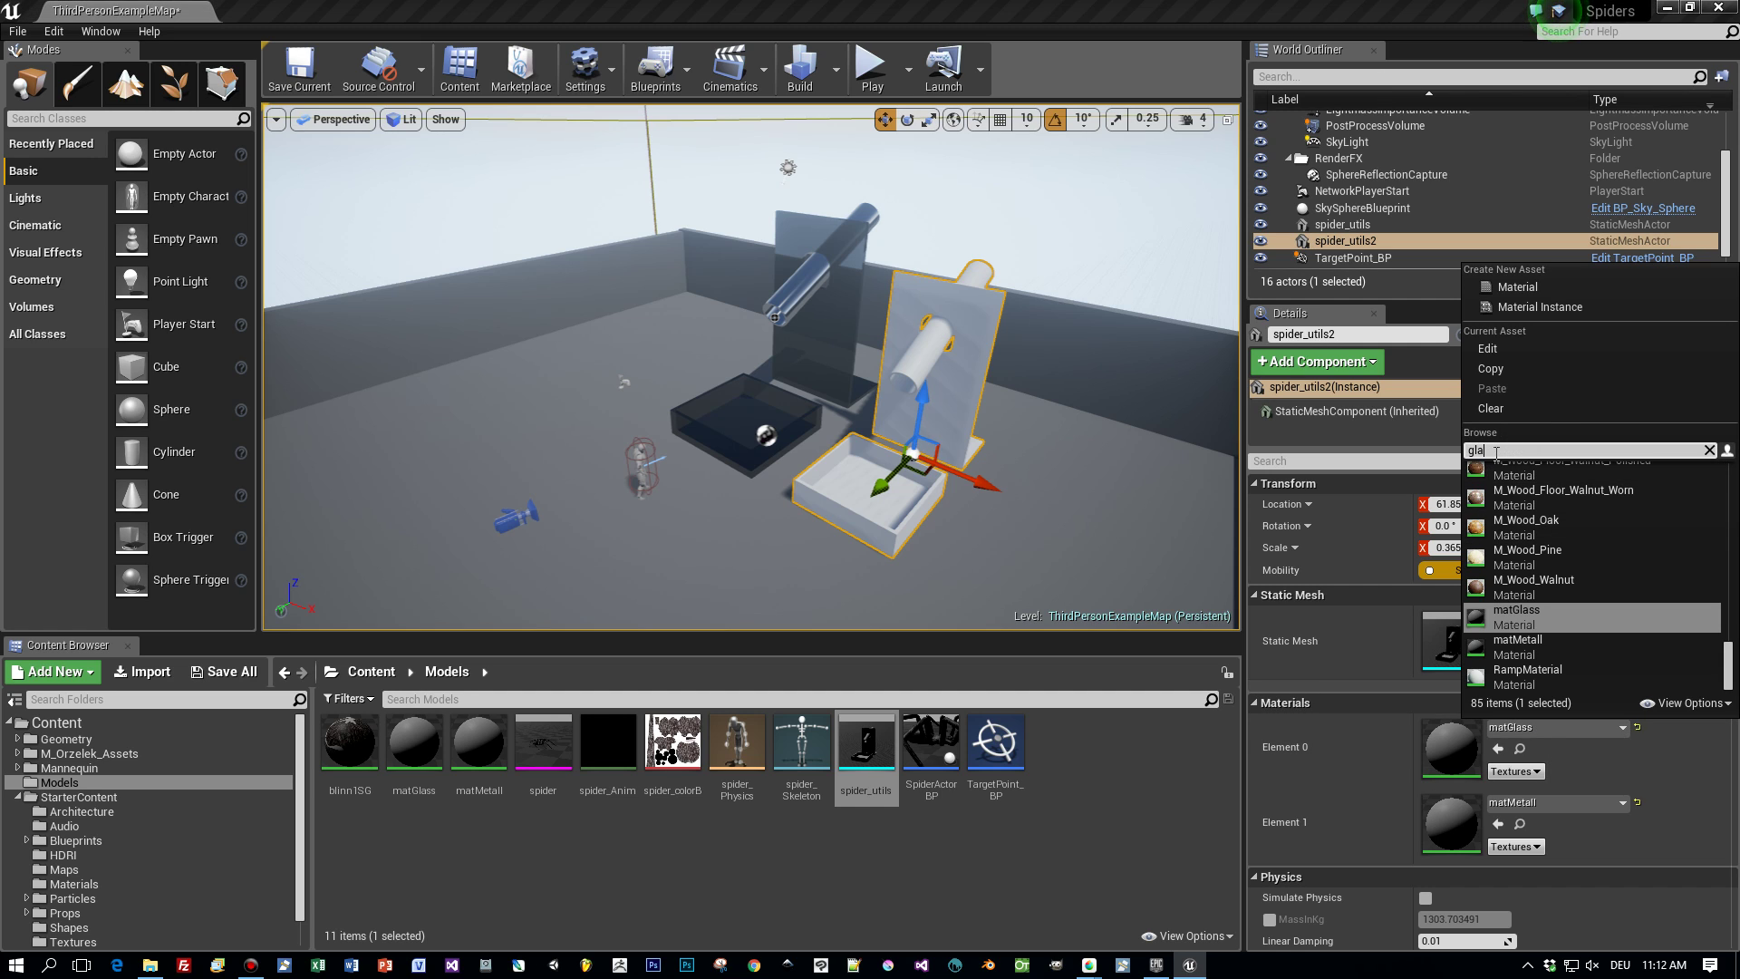
{"action": "type", "text": "s_"}
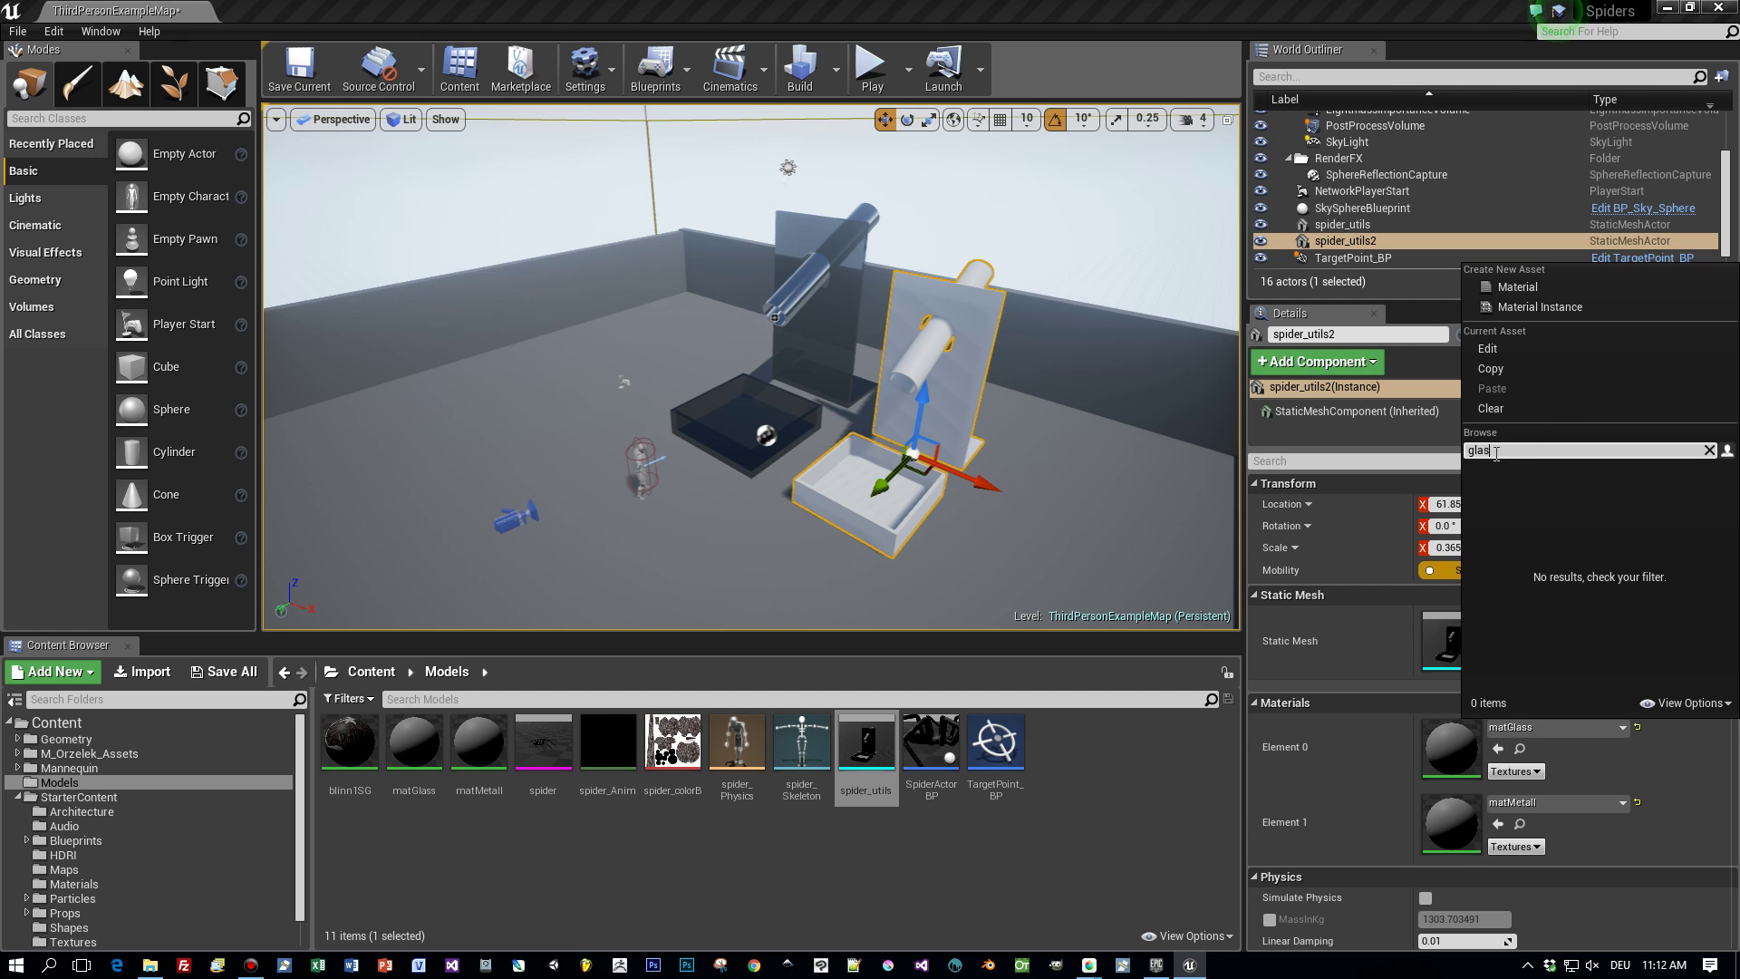
{"action": "key", "text": "BackSpace"}
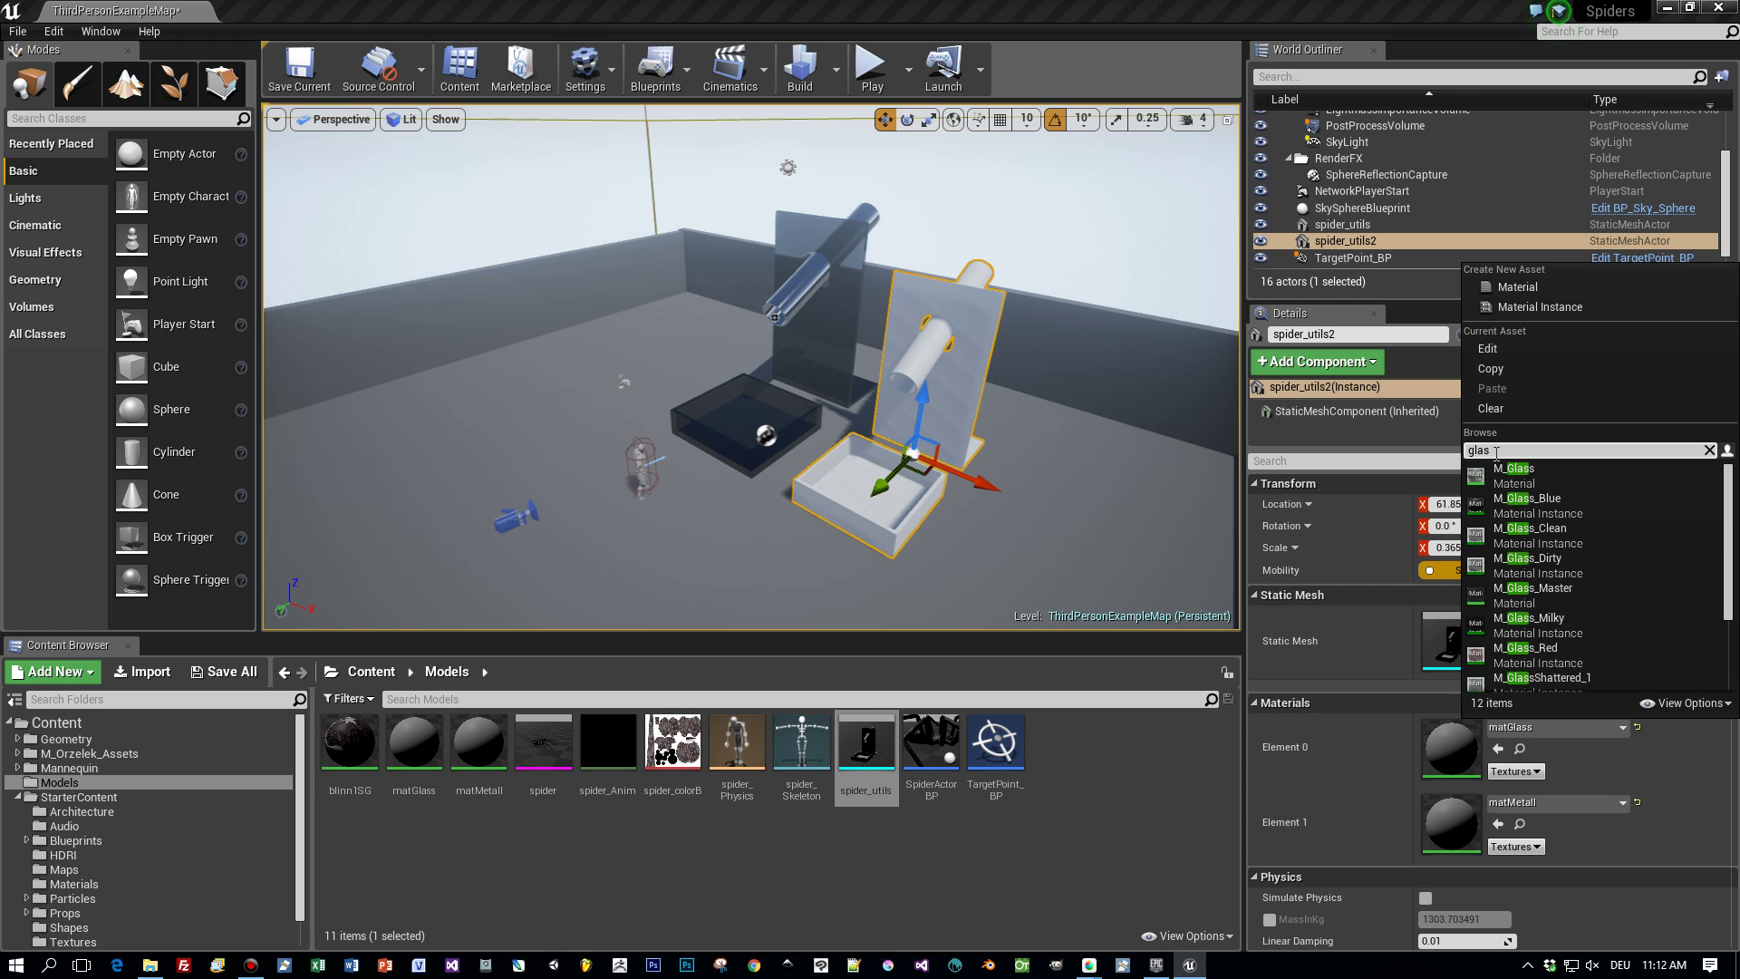
{"action": "left_click", "coordinate": [1559, 498]}
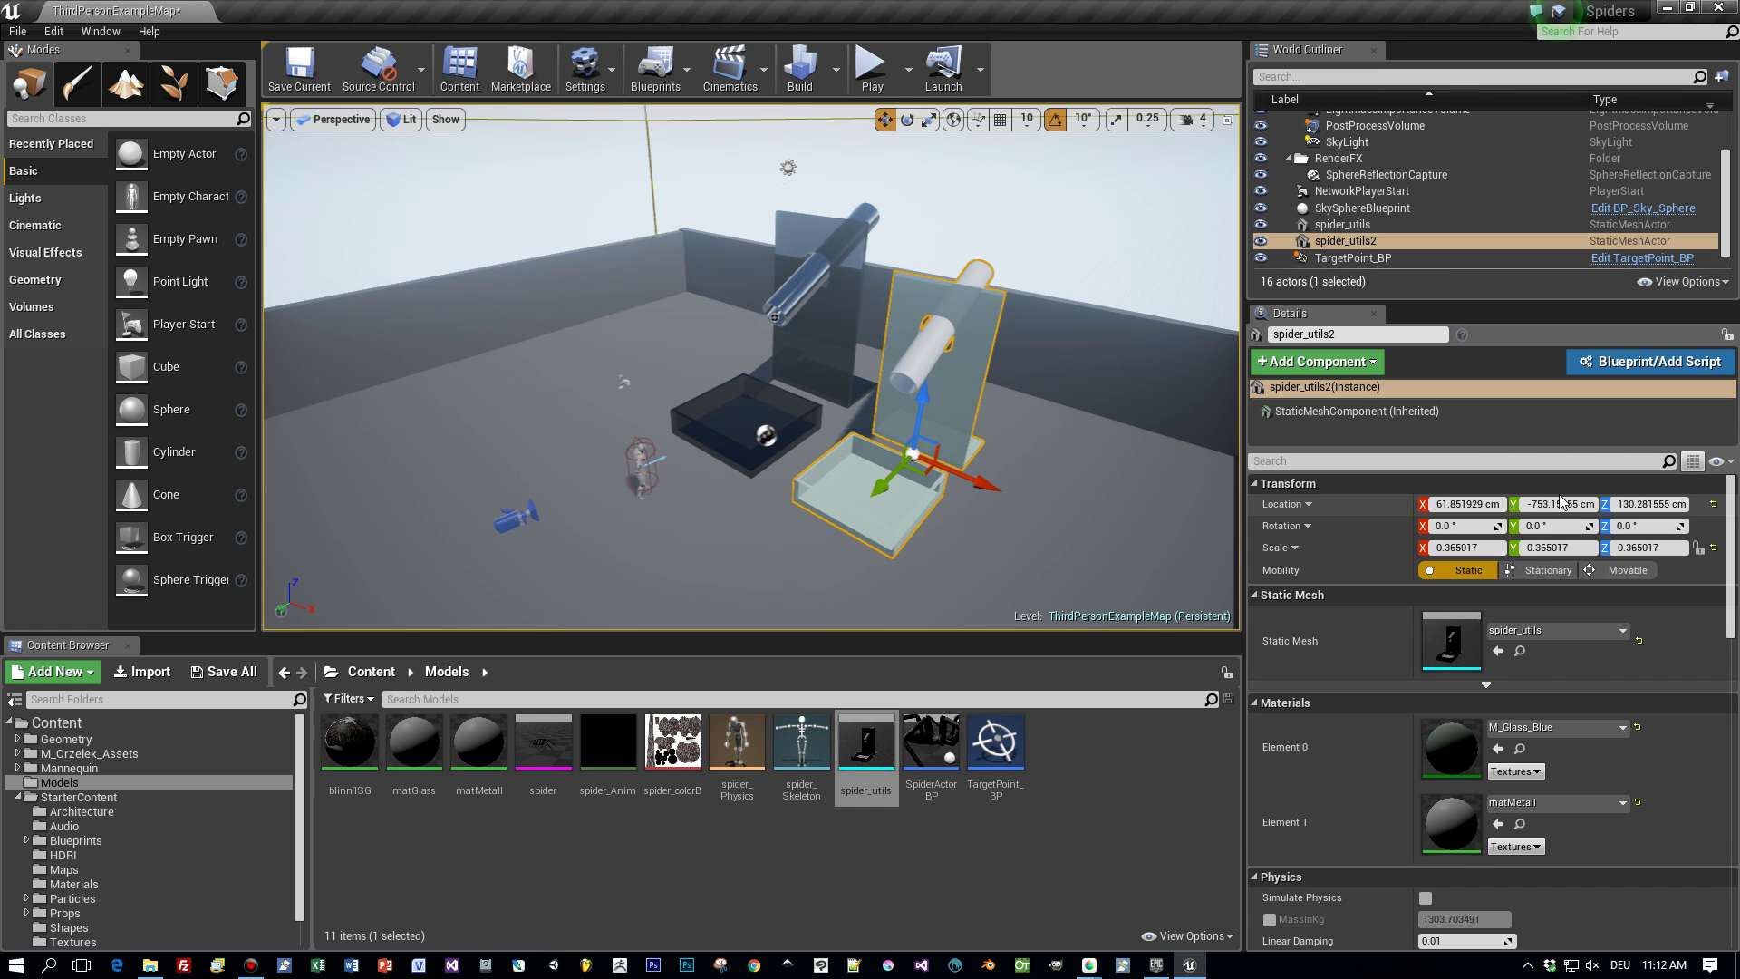
Try M_Metal_Steel from the StarterContent Materials folder on the new copy's pipe, and replace it with M_Metal_Chrome
{"action": "left_click", "coordinate": [1531, 803]}
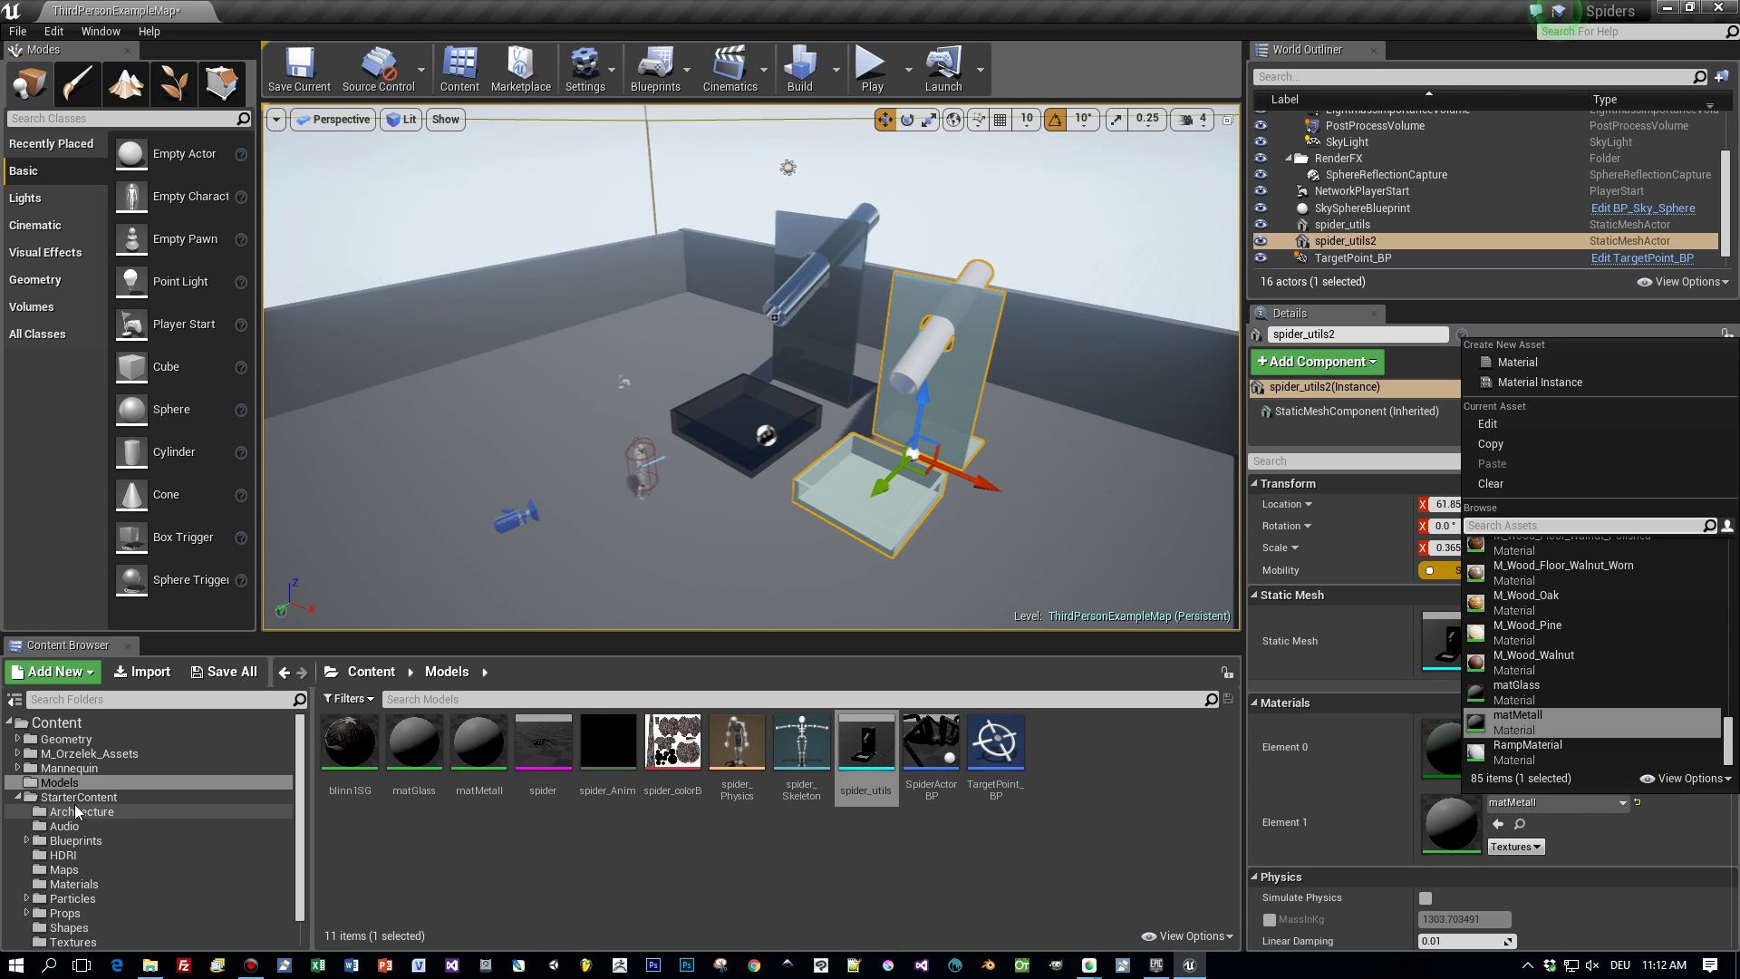
{"action": "left_click", "coordinate": [80, 887]}
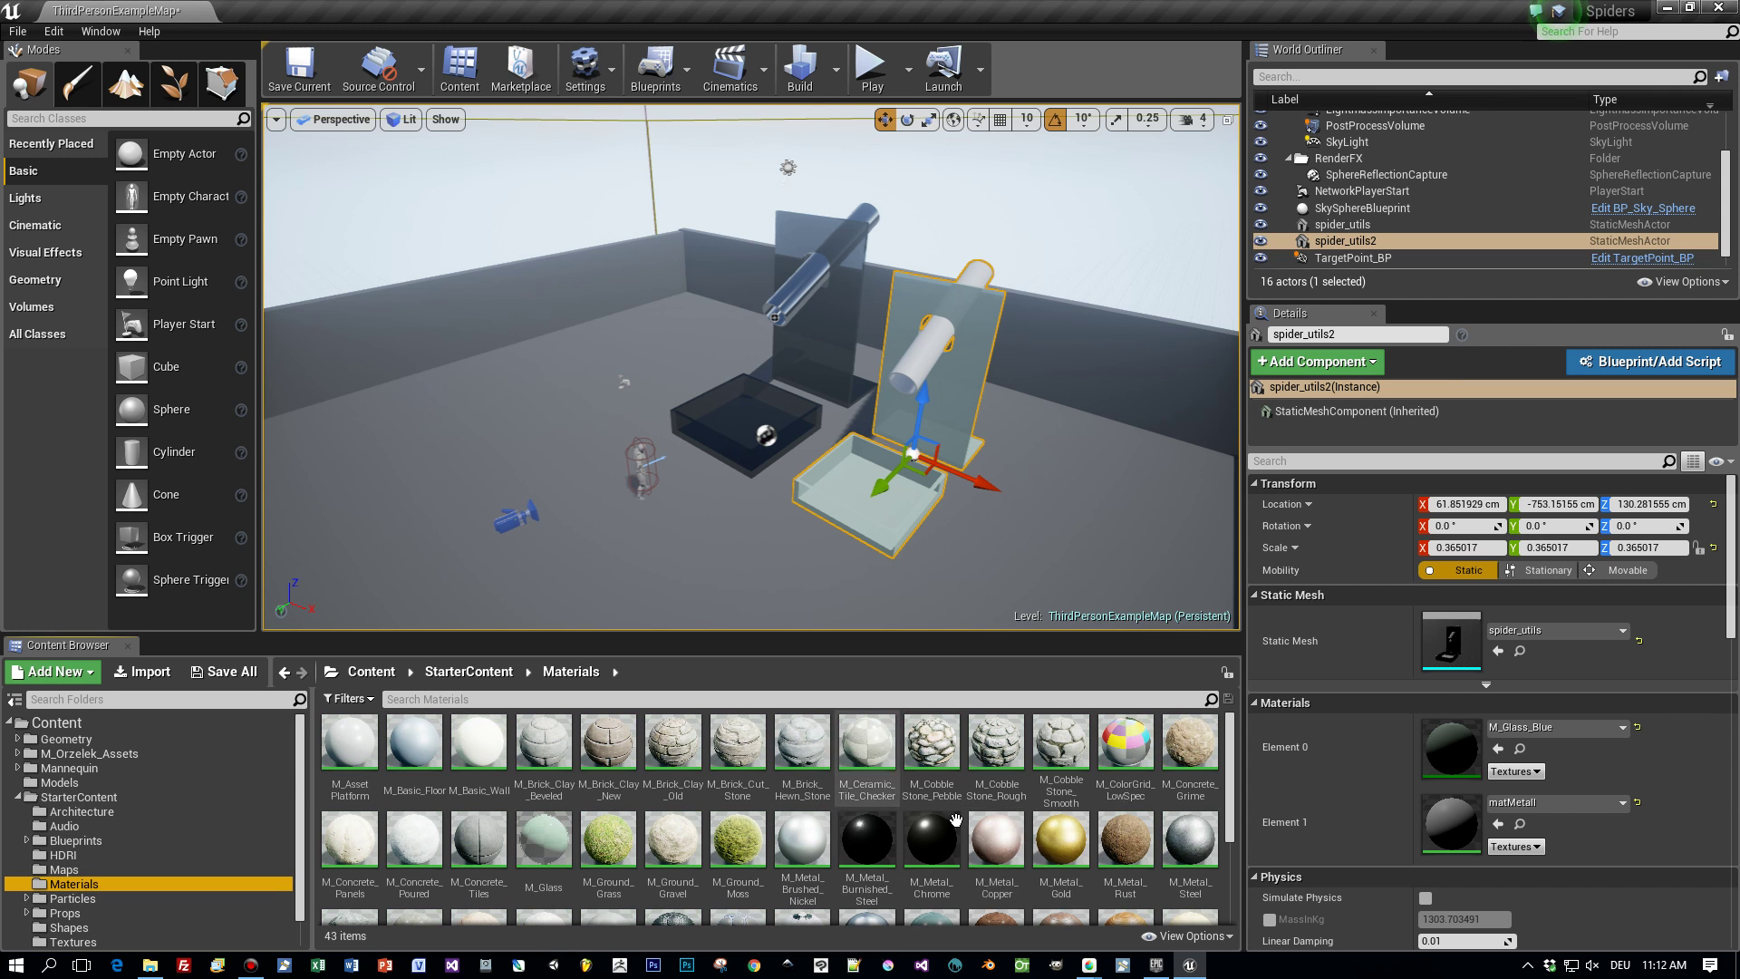
{"action": "left_click", "coordinate": [1192, 842]}
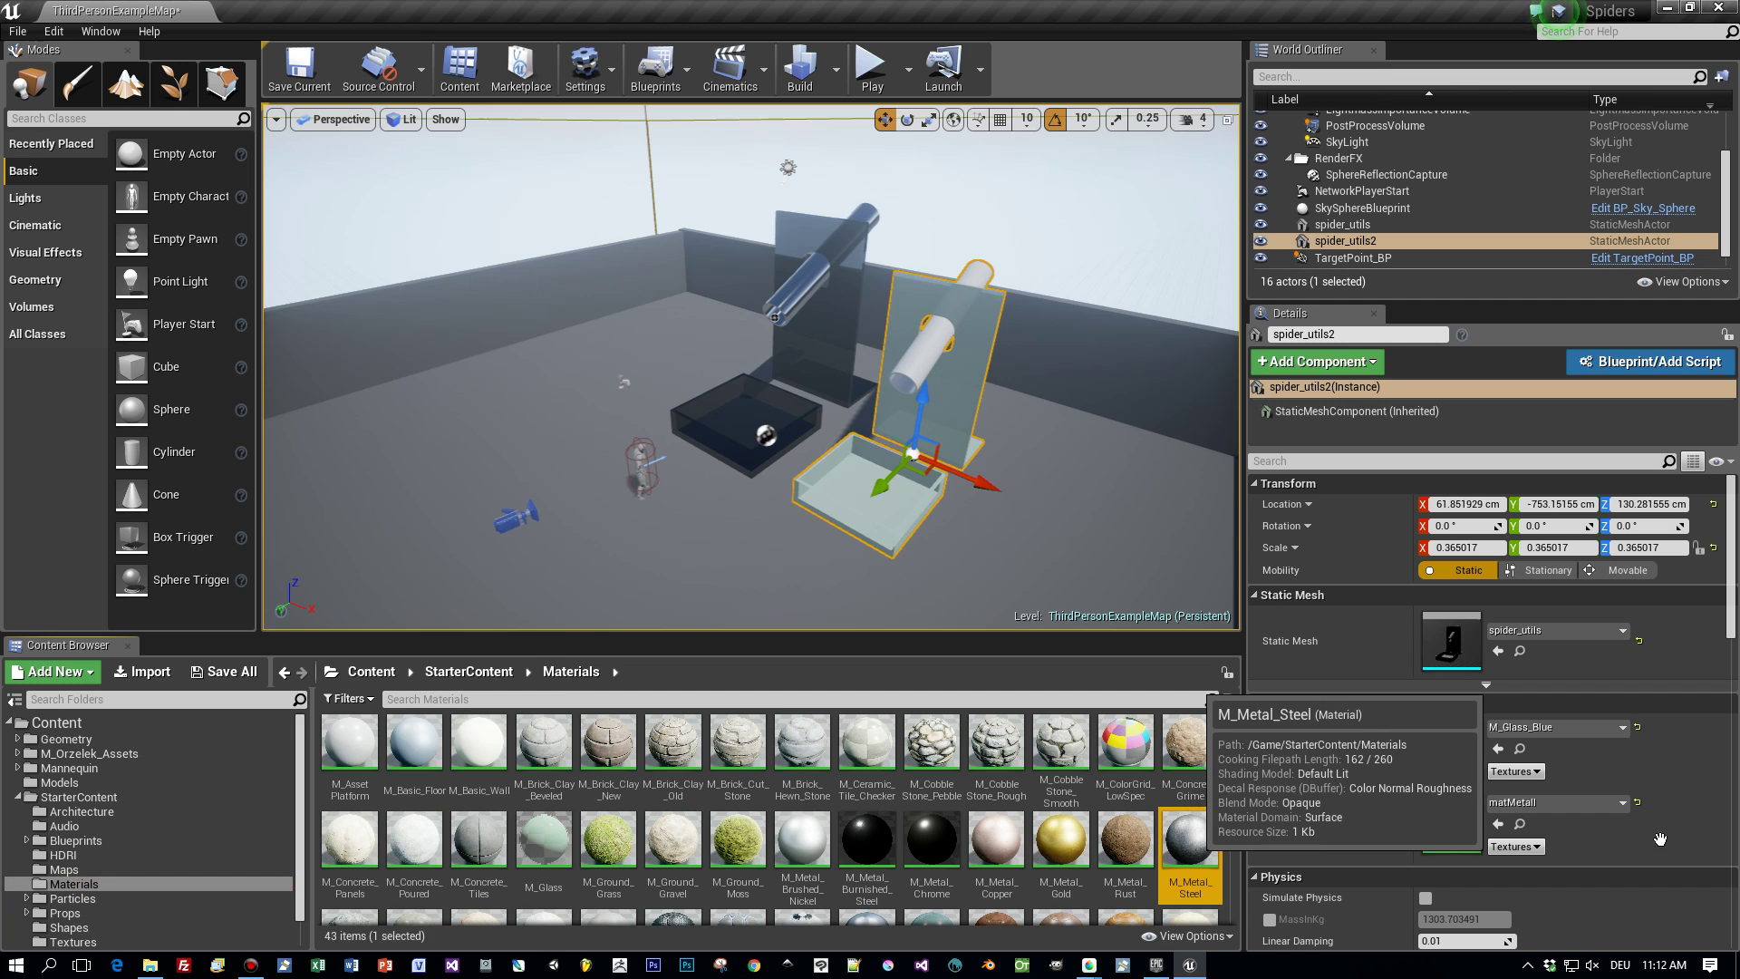
{"action": "left_click_drag", "start_coordinate": [1494, 829], "coordinate": [920, 363]}
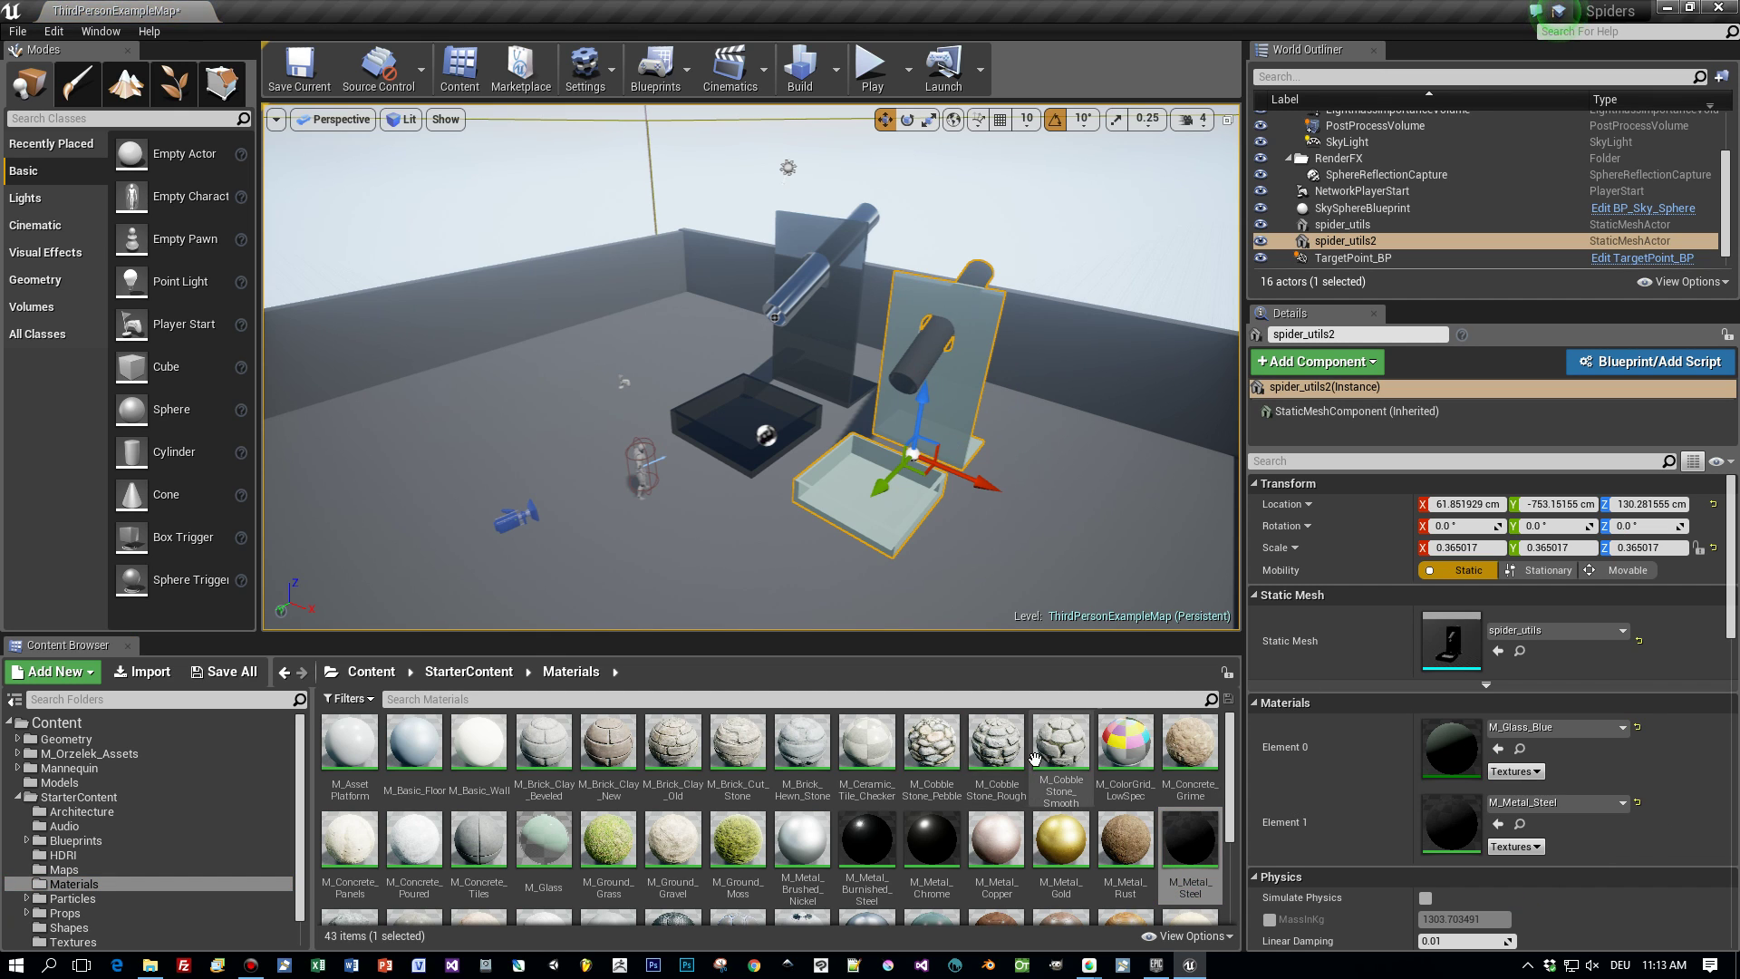
{"action": "left_click_drag", "start_coordinate": [954, 870], "coordinate": [918, 362]}
{"action": "mouse_move", "coordinate": [1081, 505]}
{"action": "left_mouse_down", "text": "alt"}
{"action": "mouse_move", "coordinate": [983, 483]}
{"action": "mouse_move", "coordinate": [1085, 507]}
{"action": "left_mouse_up", "text": "alt"}
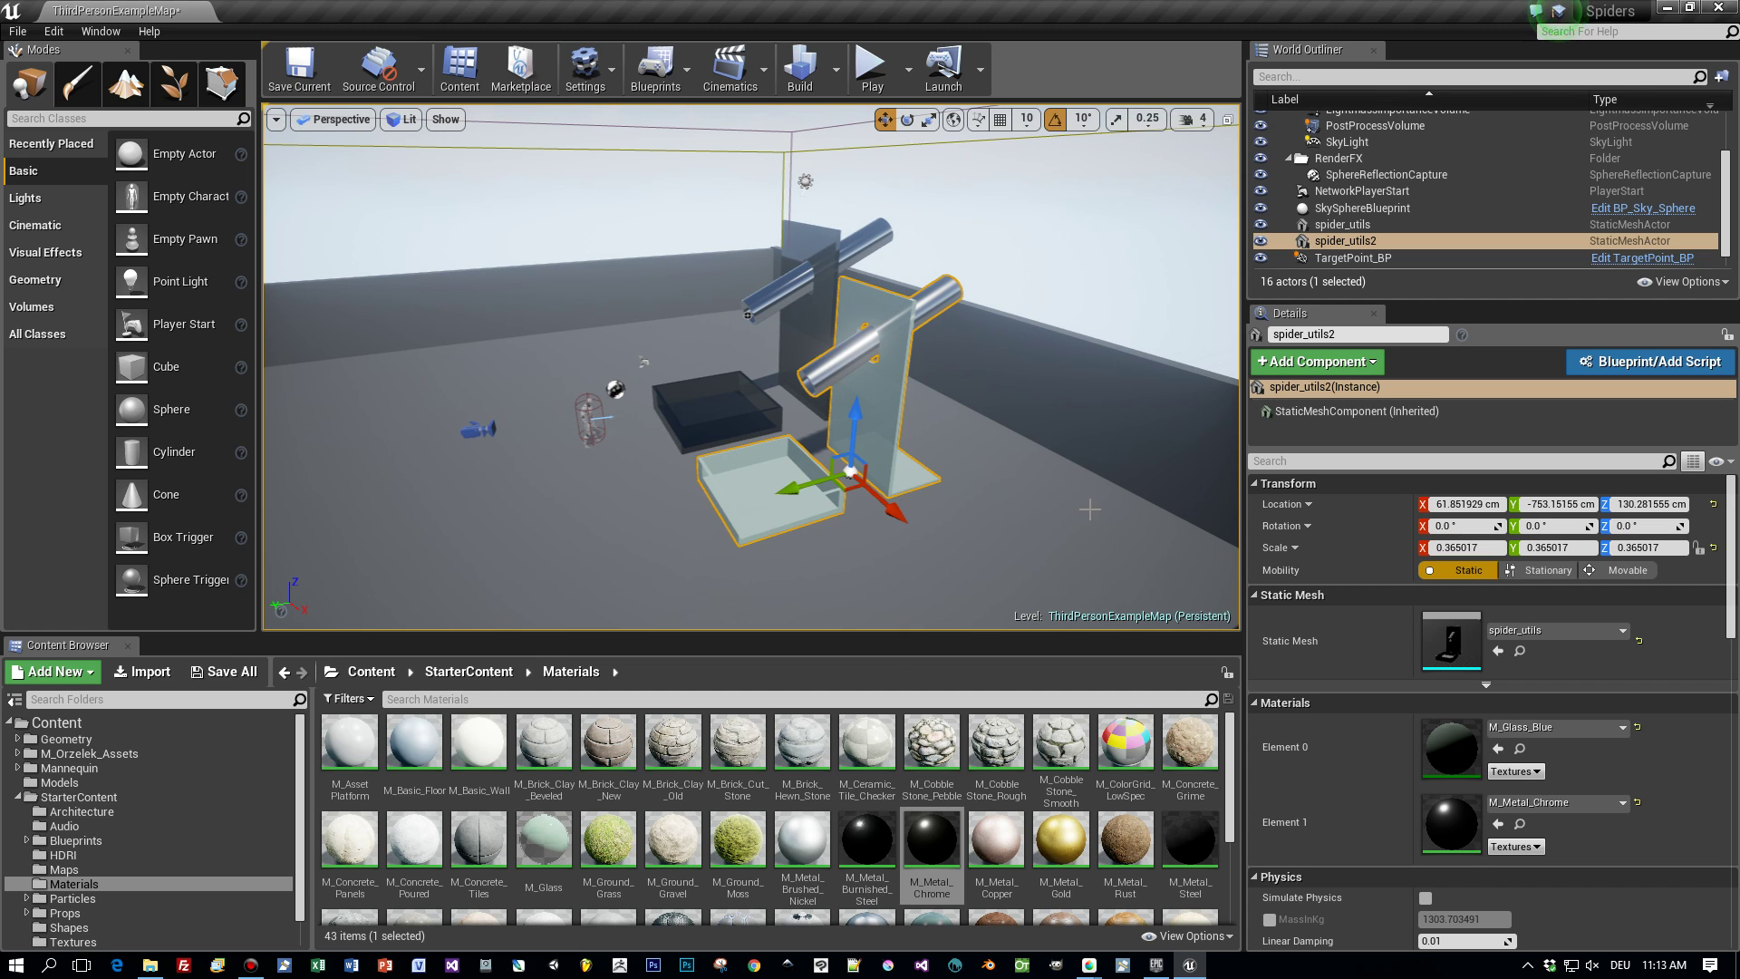
{"action": "left_click_drag", "start_coordinate": [885, 511], "coordinate": [825, 514], "text": "alt"}
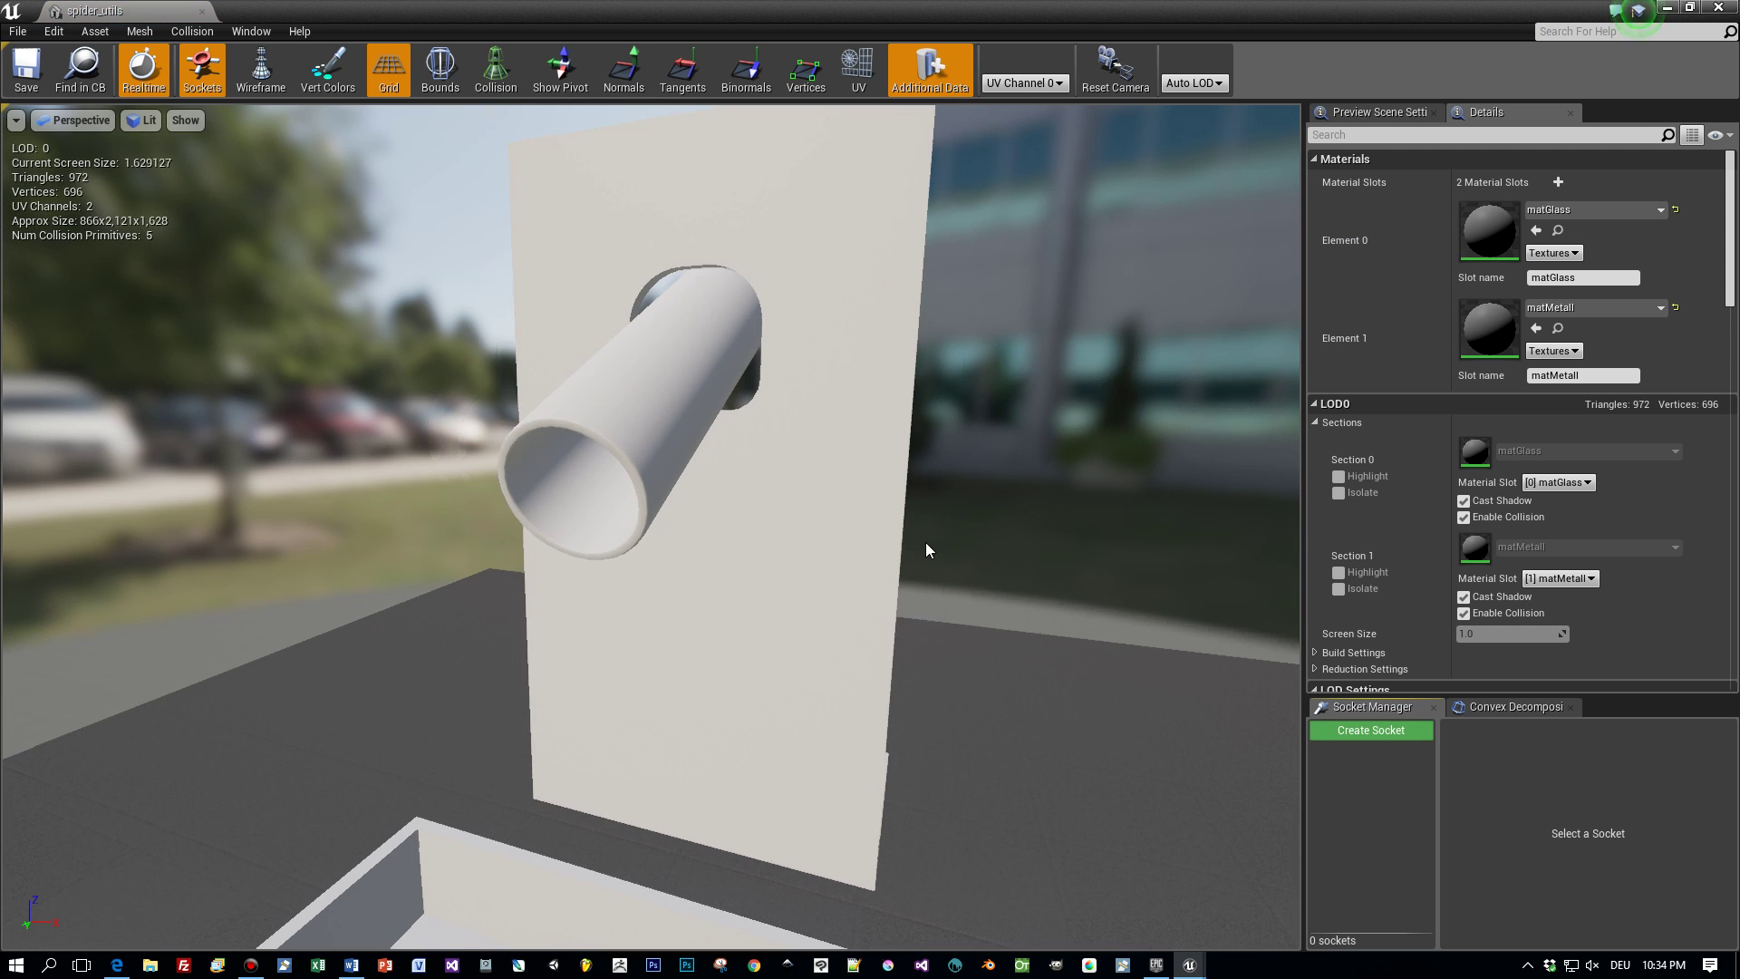
Display the collision wireframe of the spider_utils mesh, examine its collision shape and collision complexity settings, and close the mesh editor
{"action": "scroll", "coordinate": [926, 542], "scroll_direction": "down", "scroll_amount": 4}
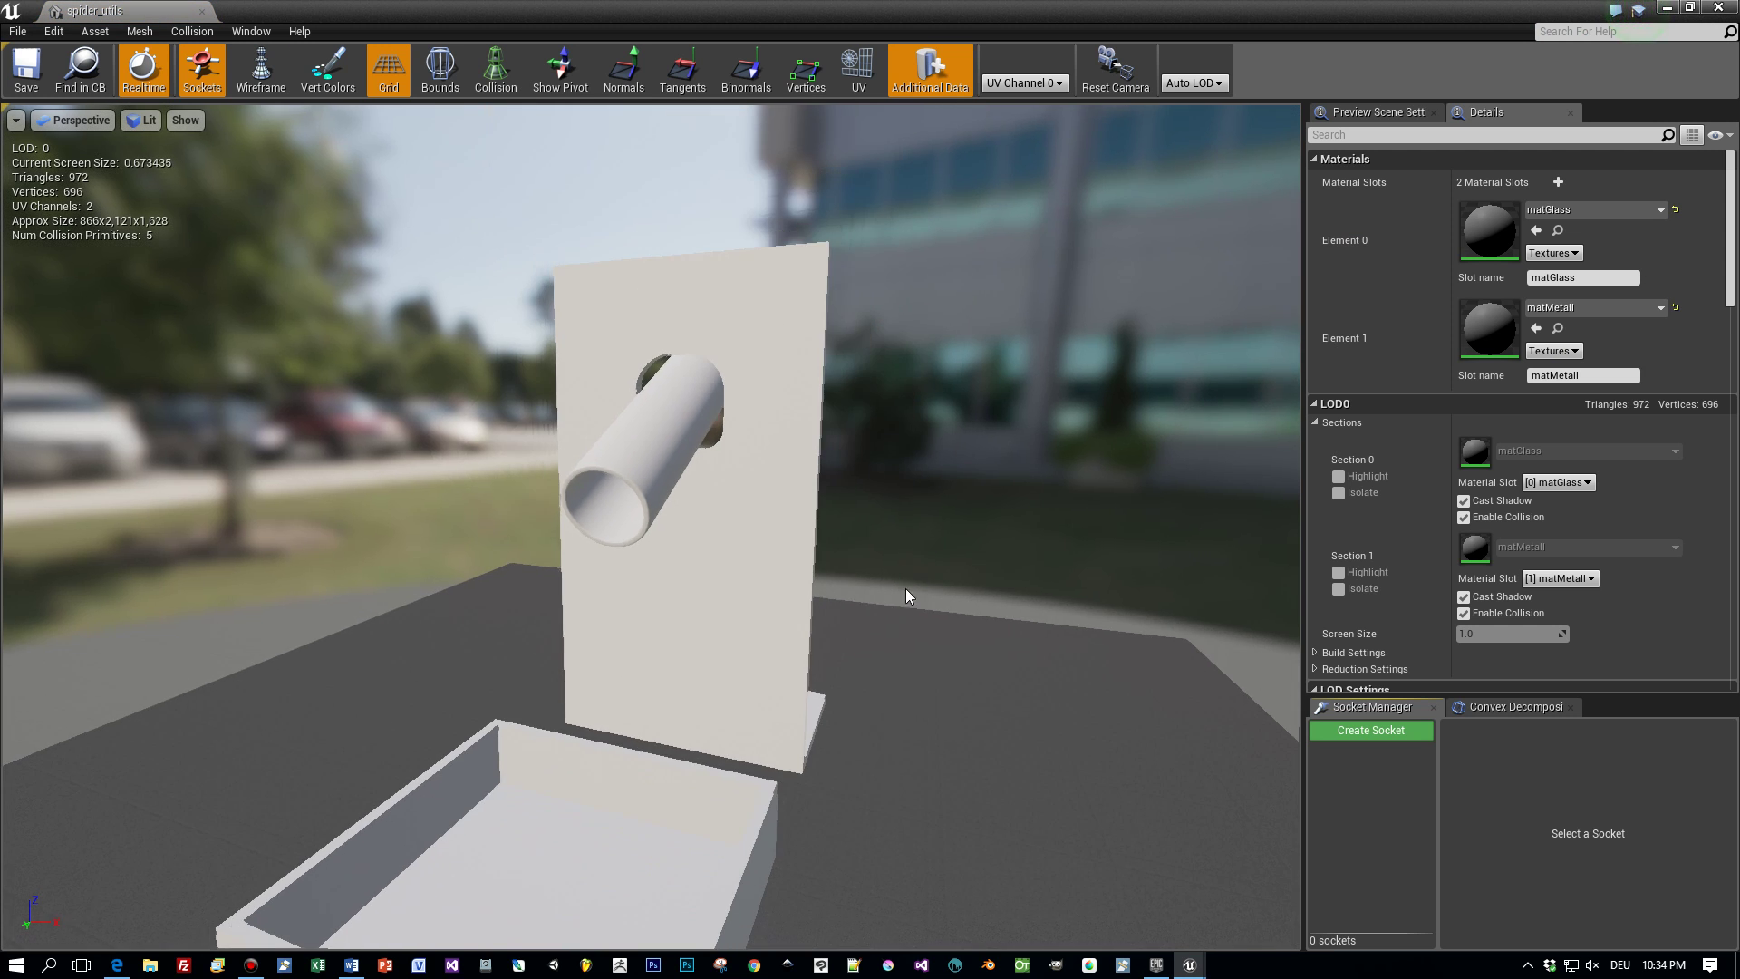
{"action": "left_click_drag", "start_coordinate": [906, 590], "coordinate": [870, 620], "text": "alt"}
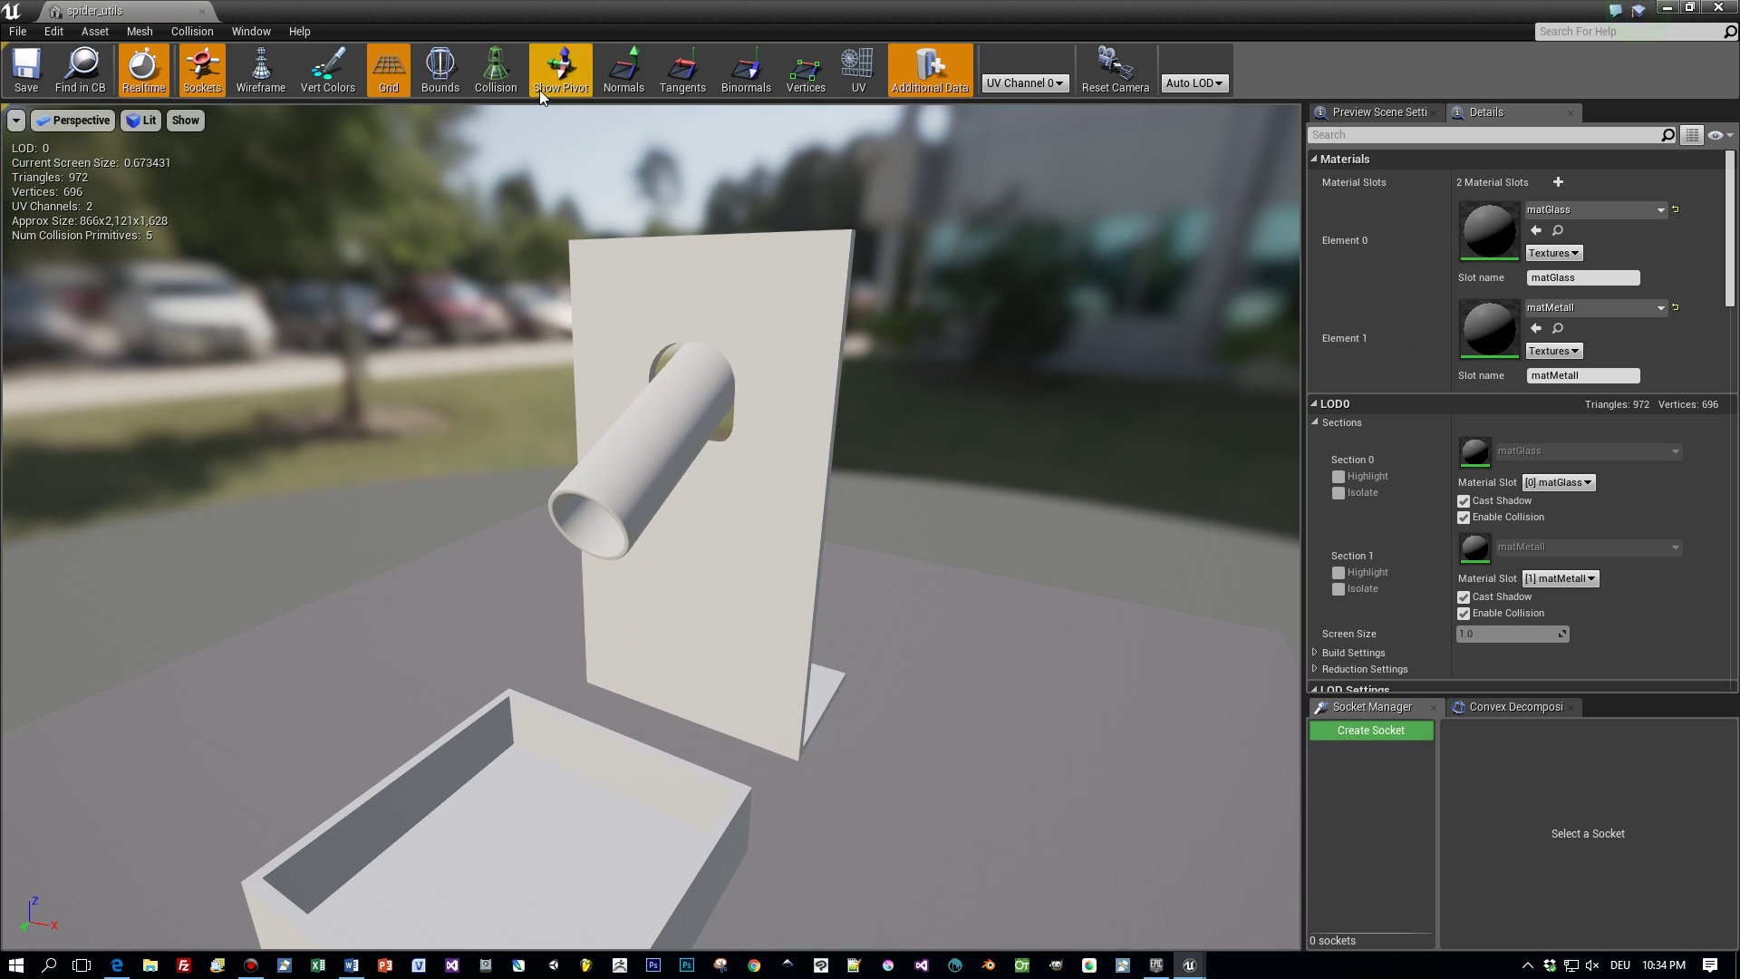
{"action": "left_click", "coordinate": [496, 72]}
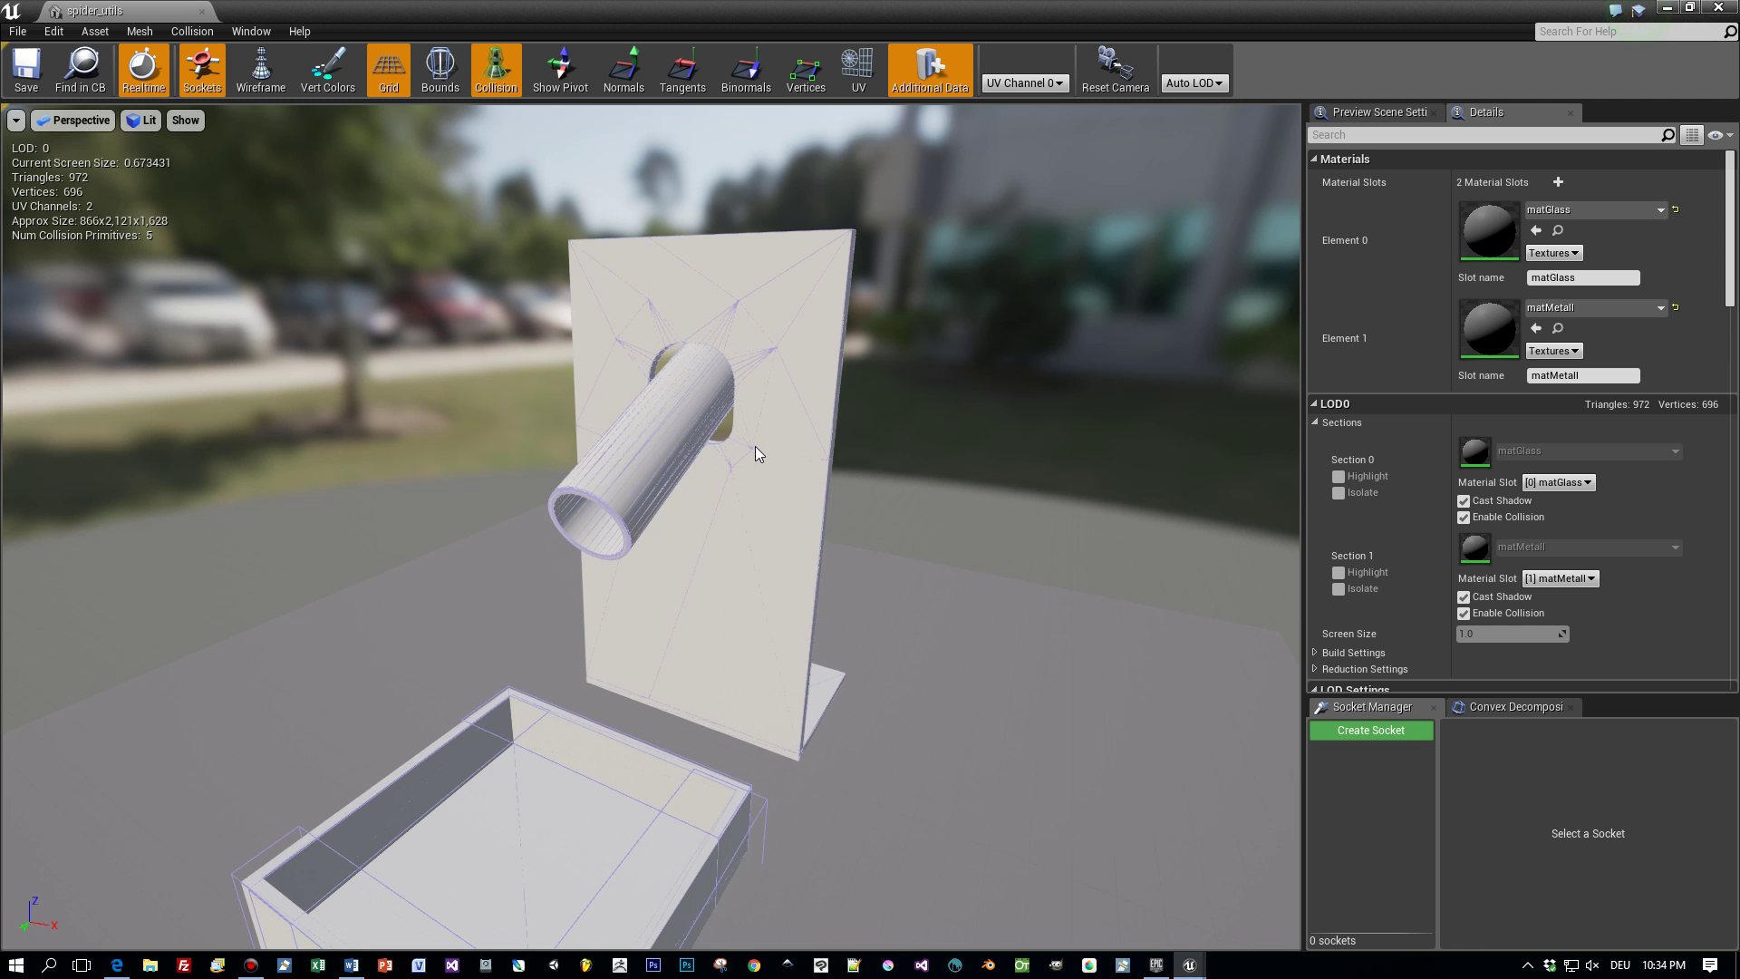
{"action": "left_click_drag", "start_coordinate": [910, 502], "coordinate": [915, 544]}
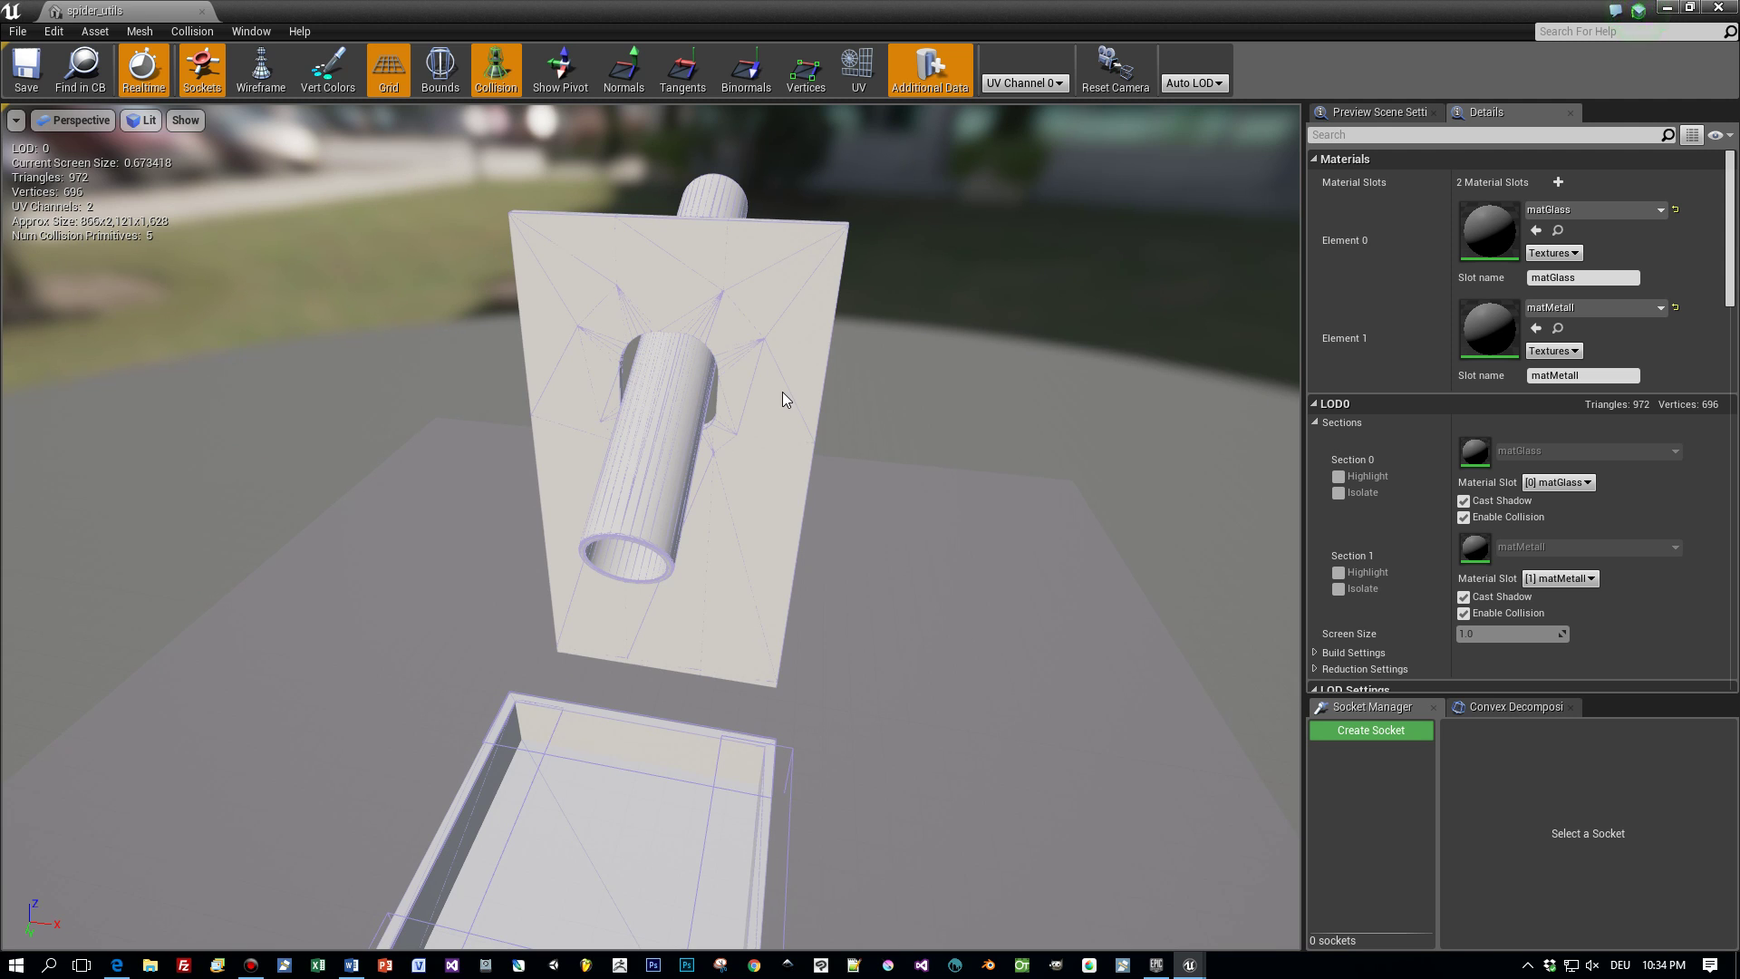
{"action": "scroll", "coordinate": [1545, 593], "scroll_direction": "down", "scroll_amount": 5}
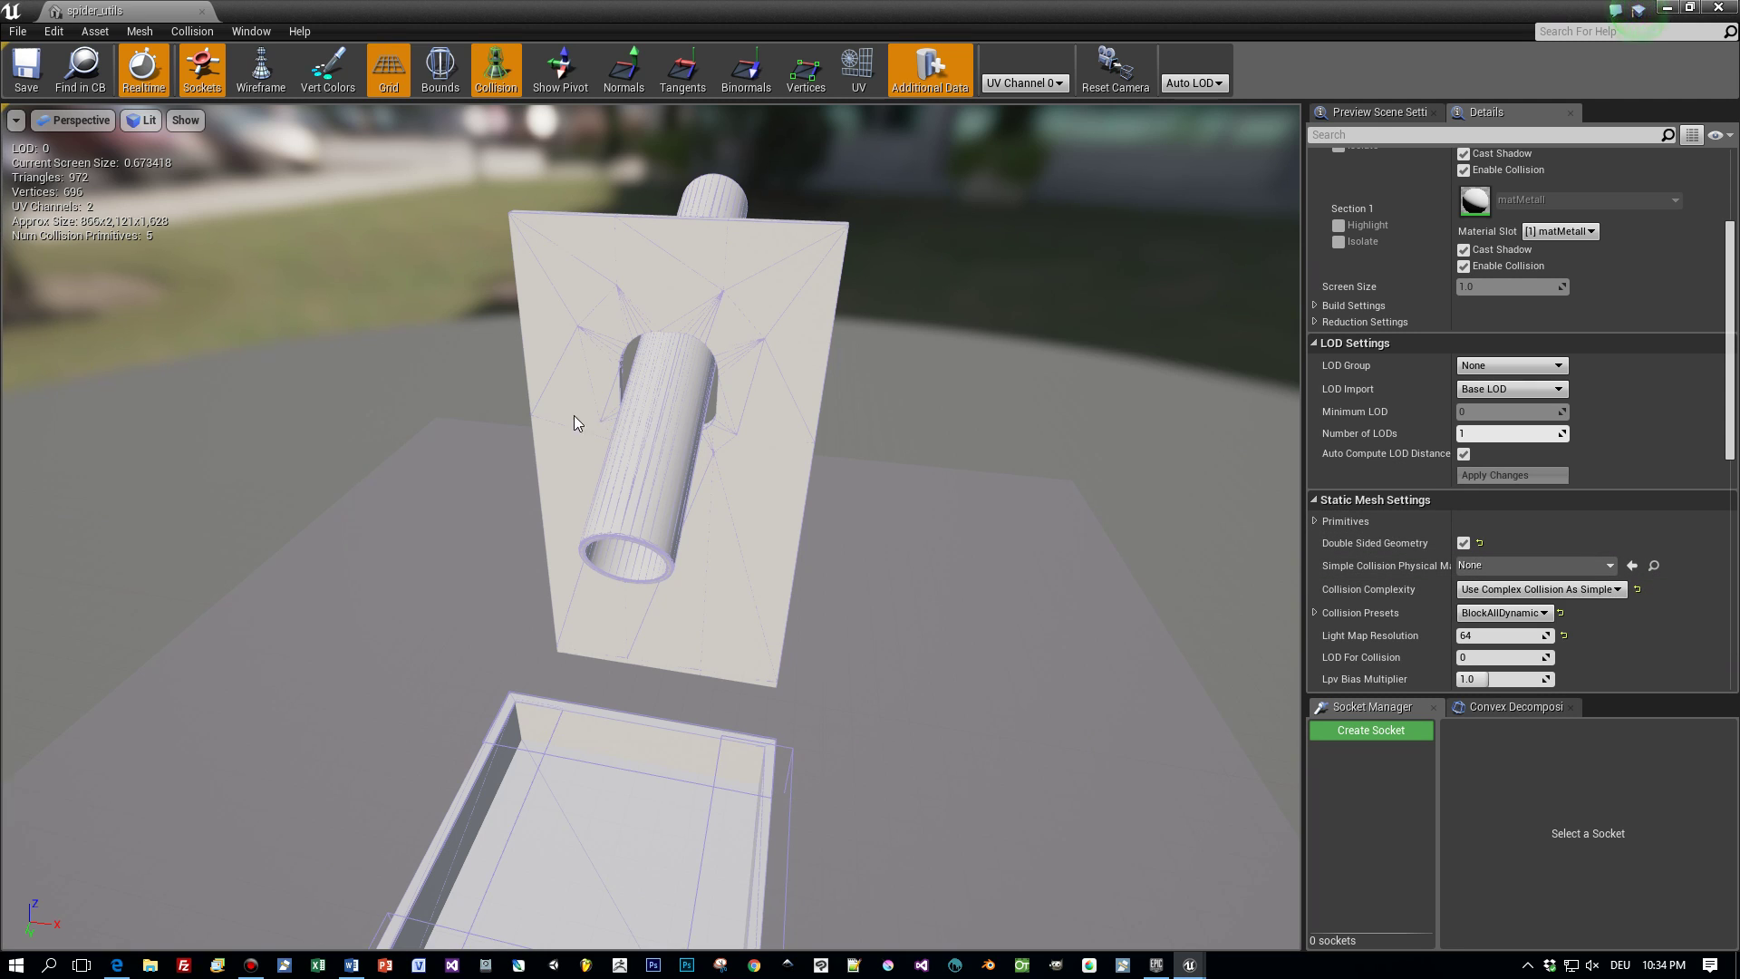
{"action": "left_click", "coordinate": [1719, 9]}
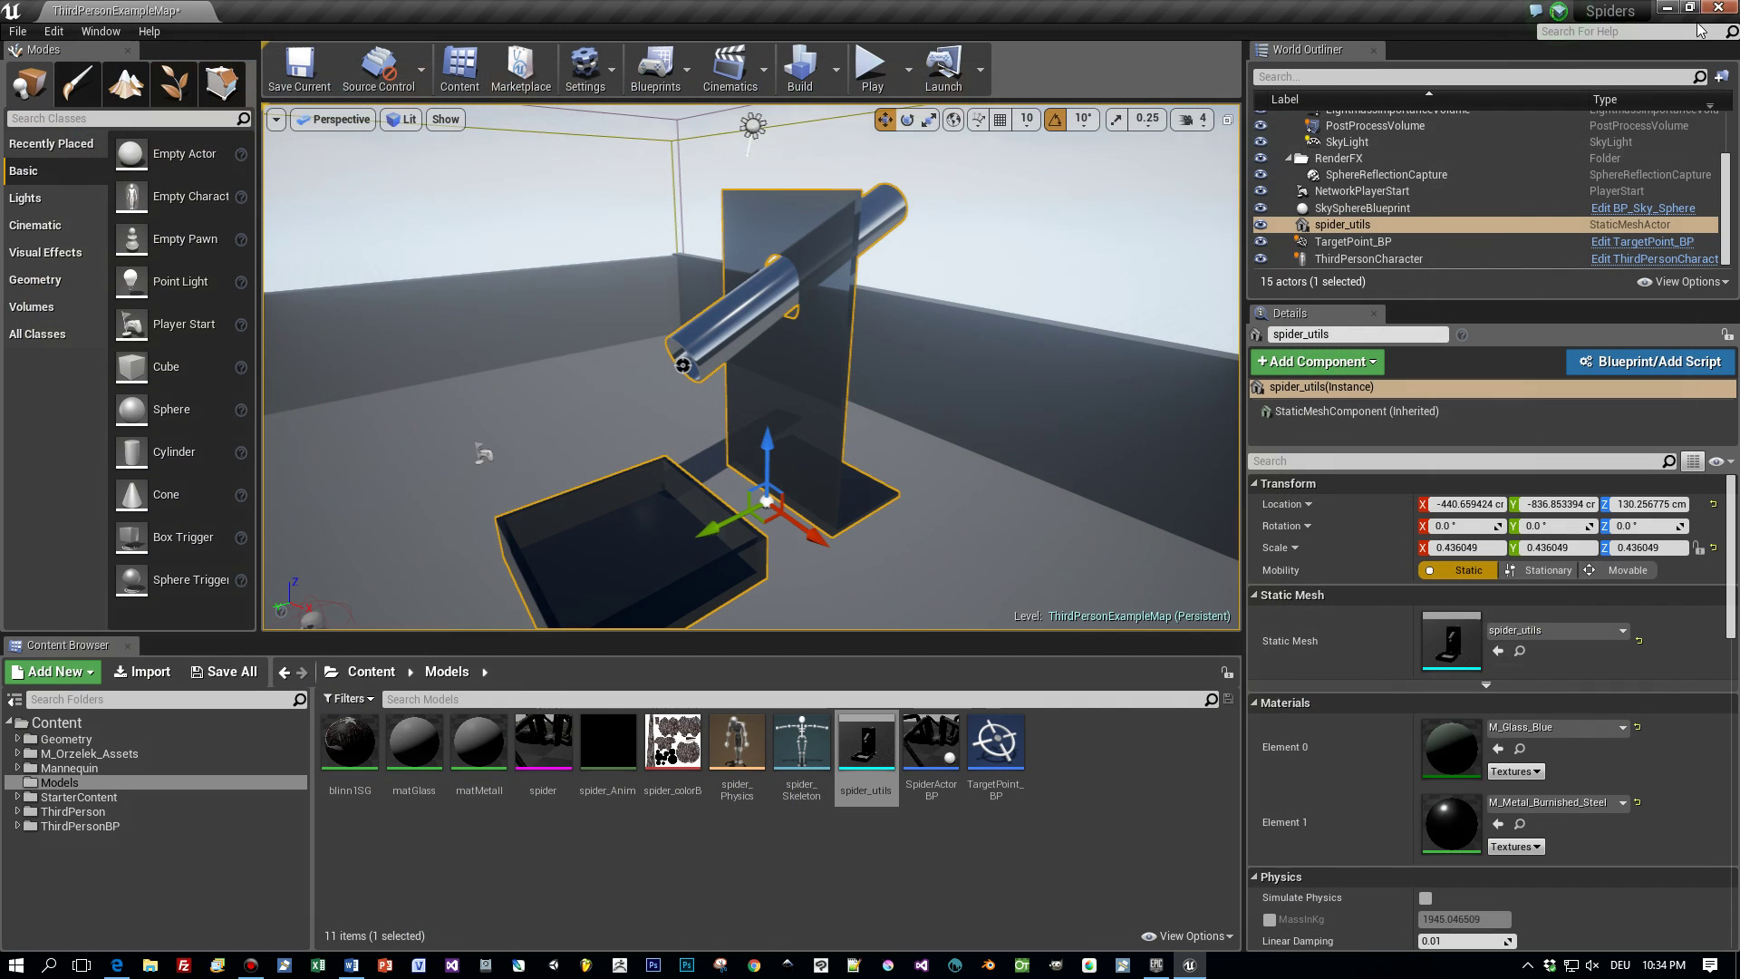
Open the spider skeletal mesh from the Models folder and examine the textured model from another angle
{"action": "scroll", "coordinate": [1046, 481], "scroll_direction": "down", "scroll_amount": 3}
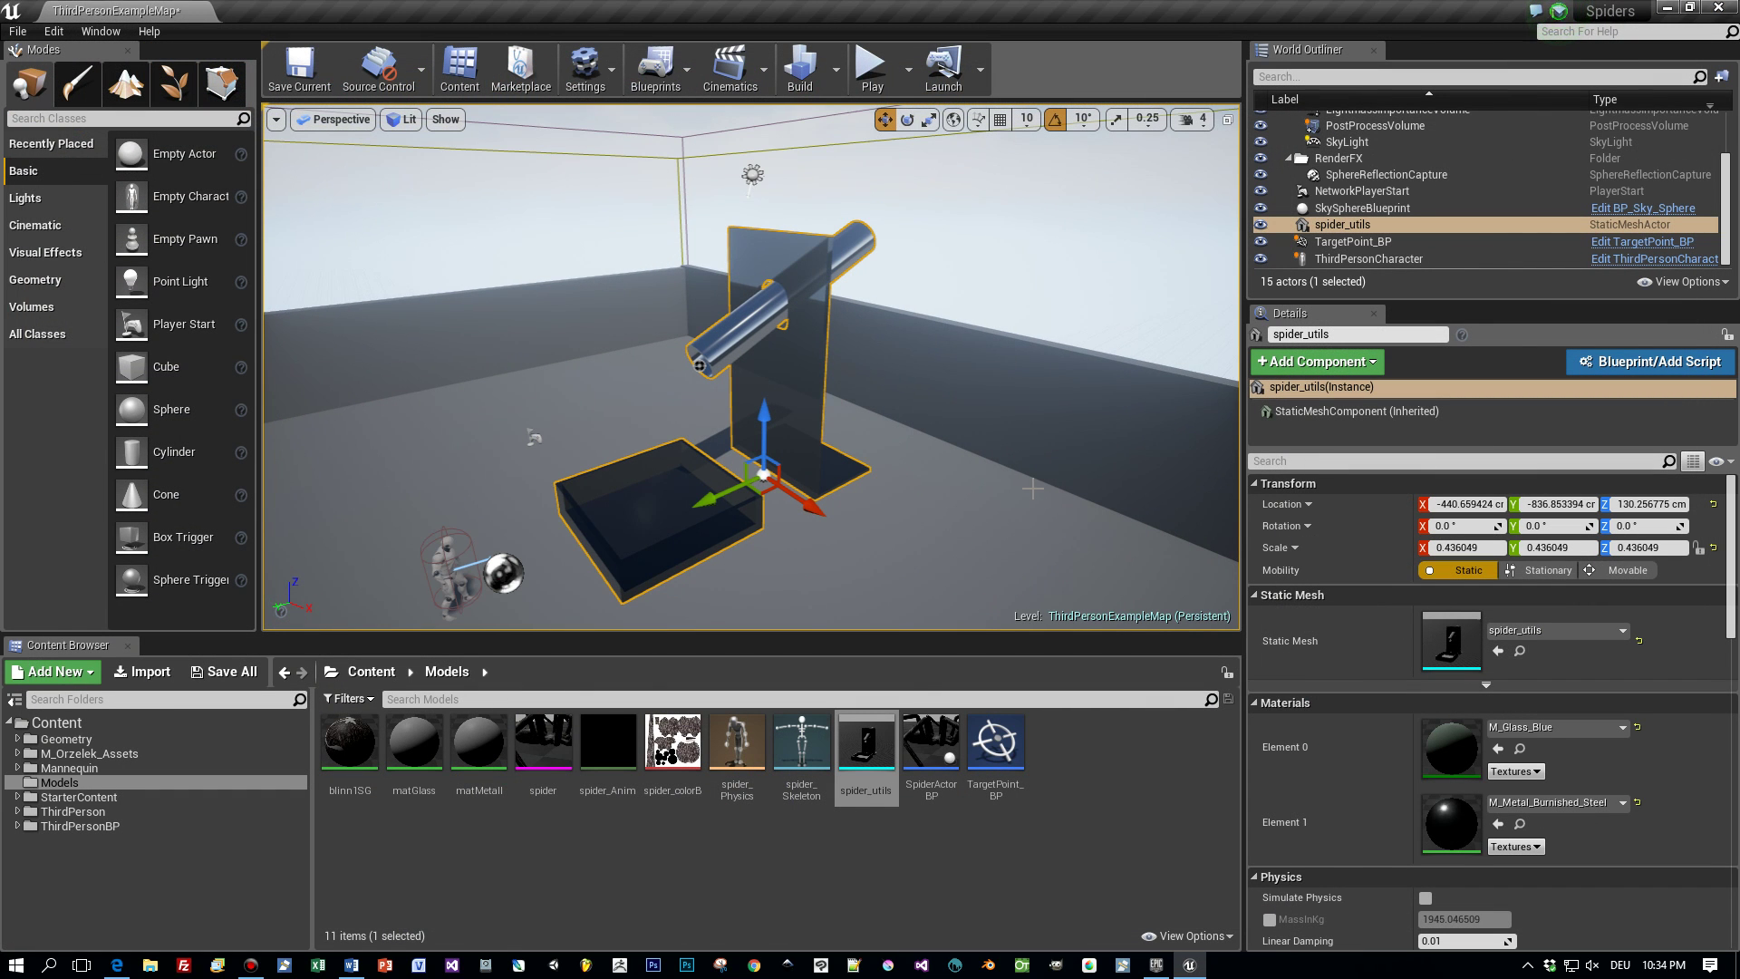
{"action": "left_click", "coordinate": [549, 741]}
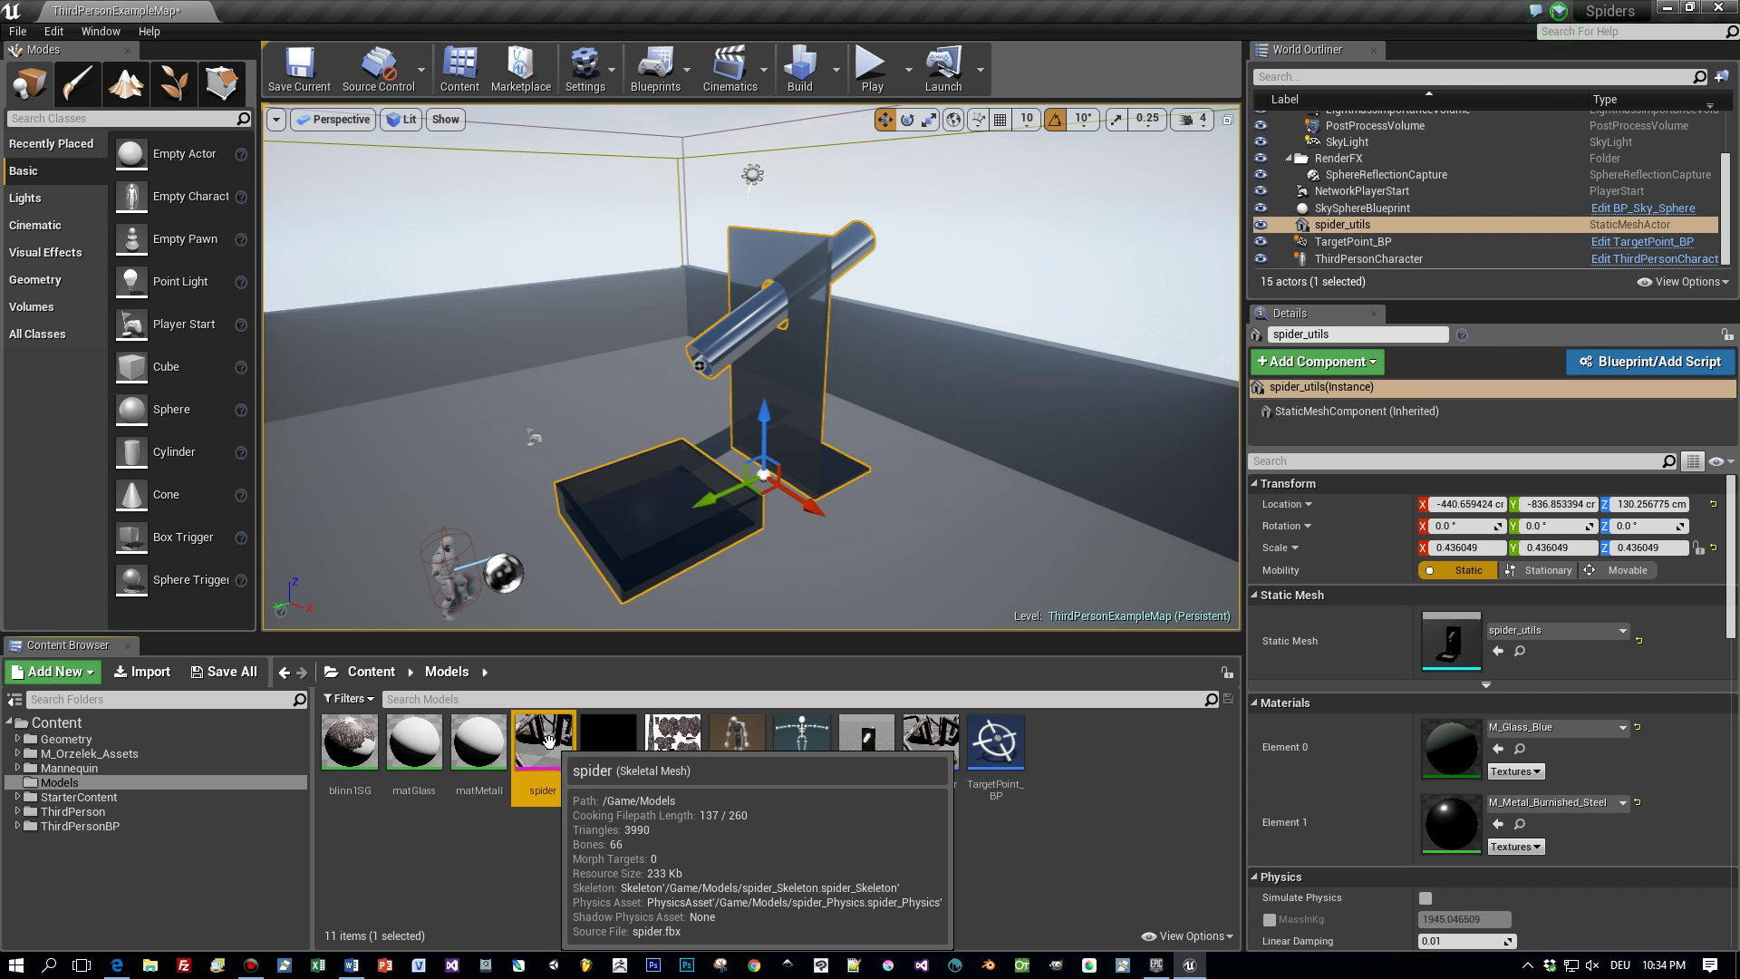
{"action": "double_click", "coordinate": [548, 741]}
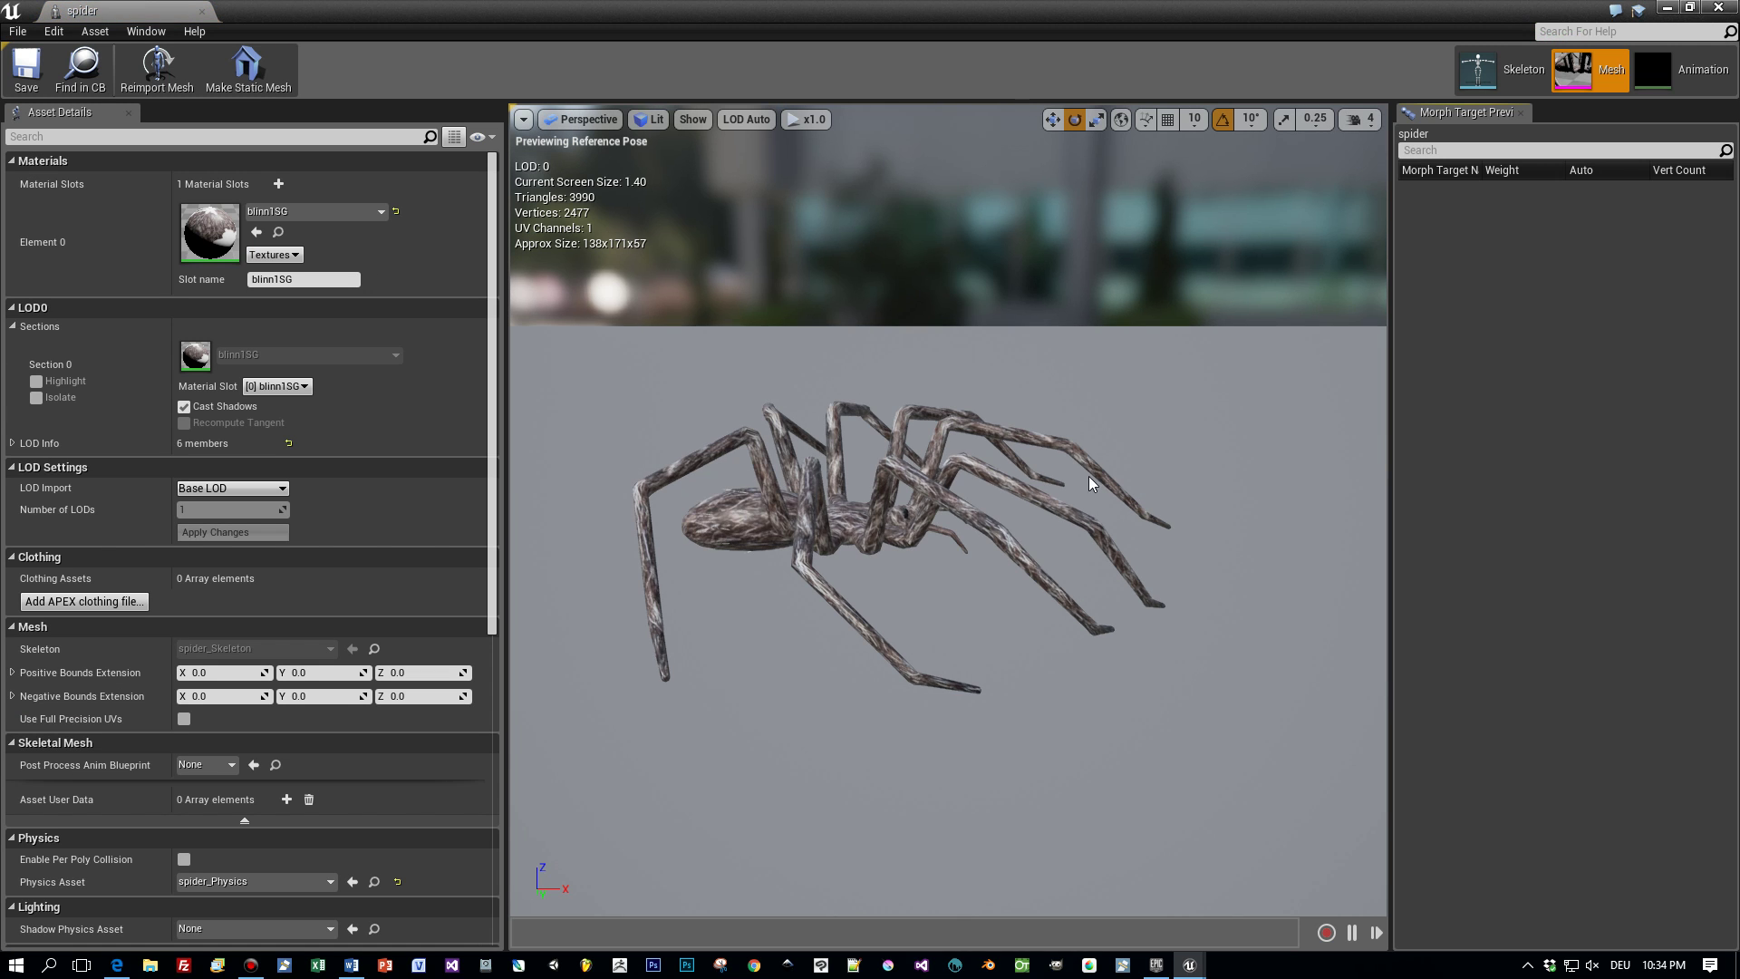
{"action": "left_click_drag", "start_coordinate": [1089, 476], "coordinate": [1037, 488]}
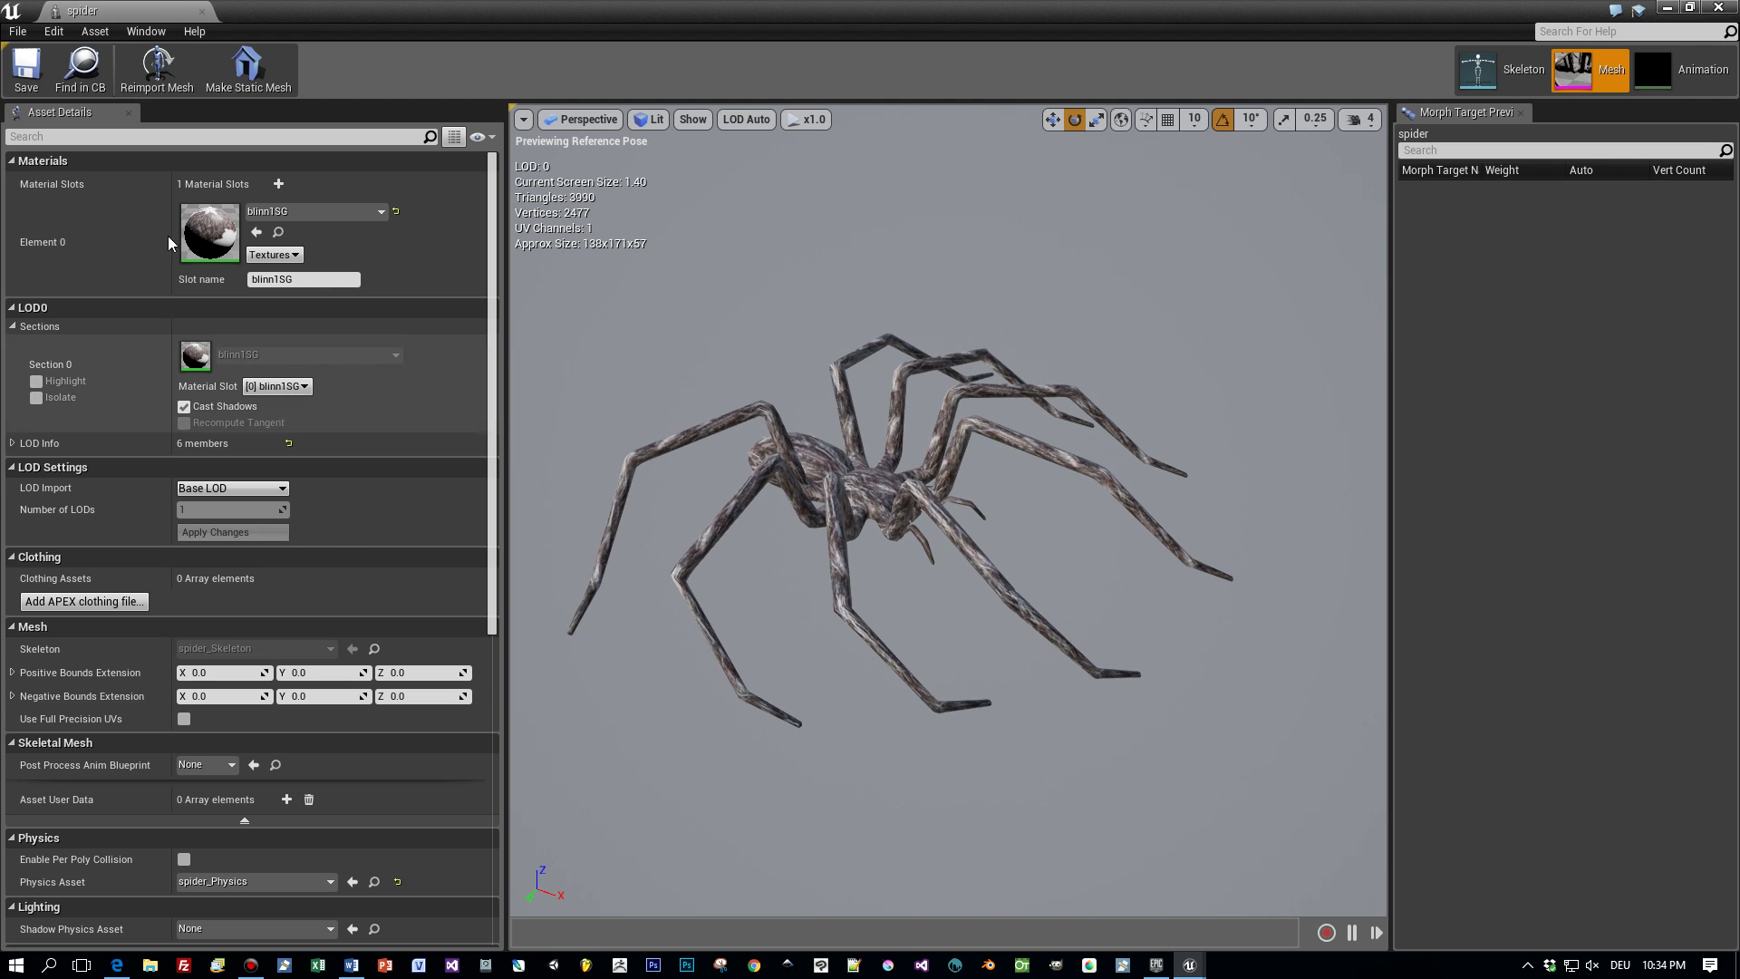
Open the blinn1SG material, shift the Texture Sample node away from the material node, and delete the unconnected vector parameter node
{"action": "double_click", "coordinate": [215, 235]}
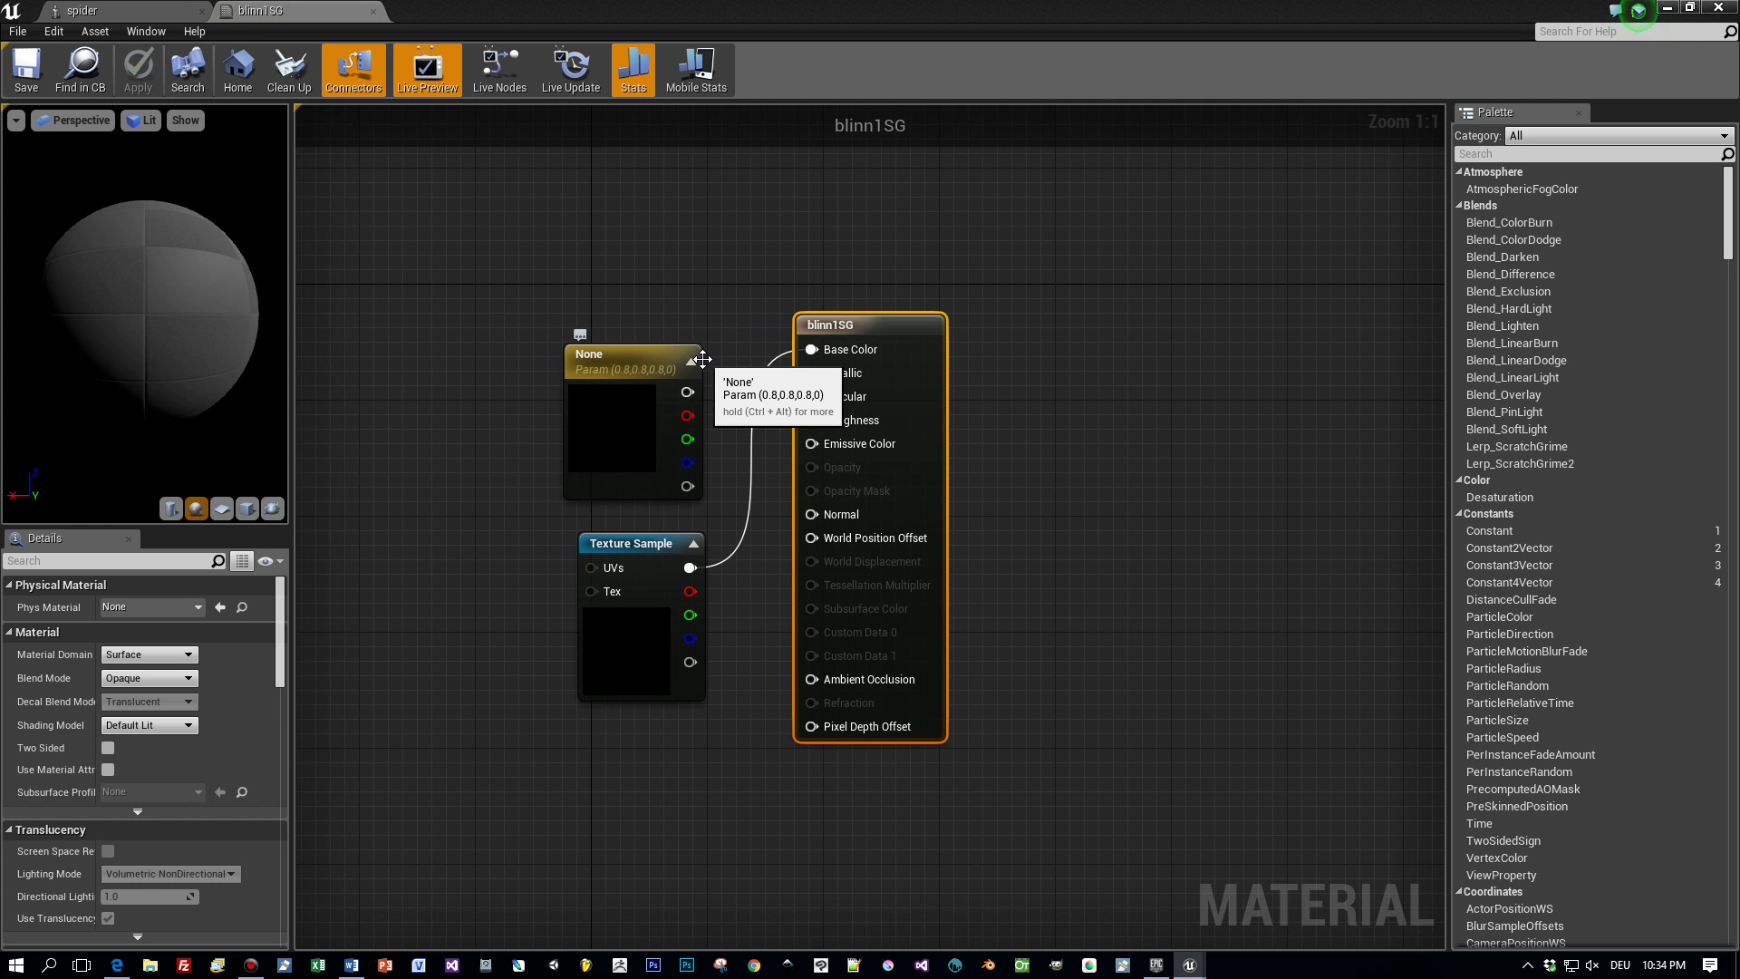
{"action": "left_click_drag", "start_coordinate": [645, 341], "coordinate": [660, 326]}
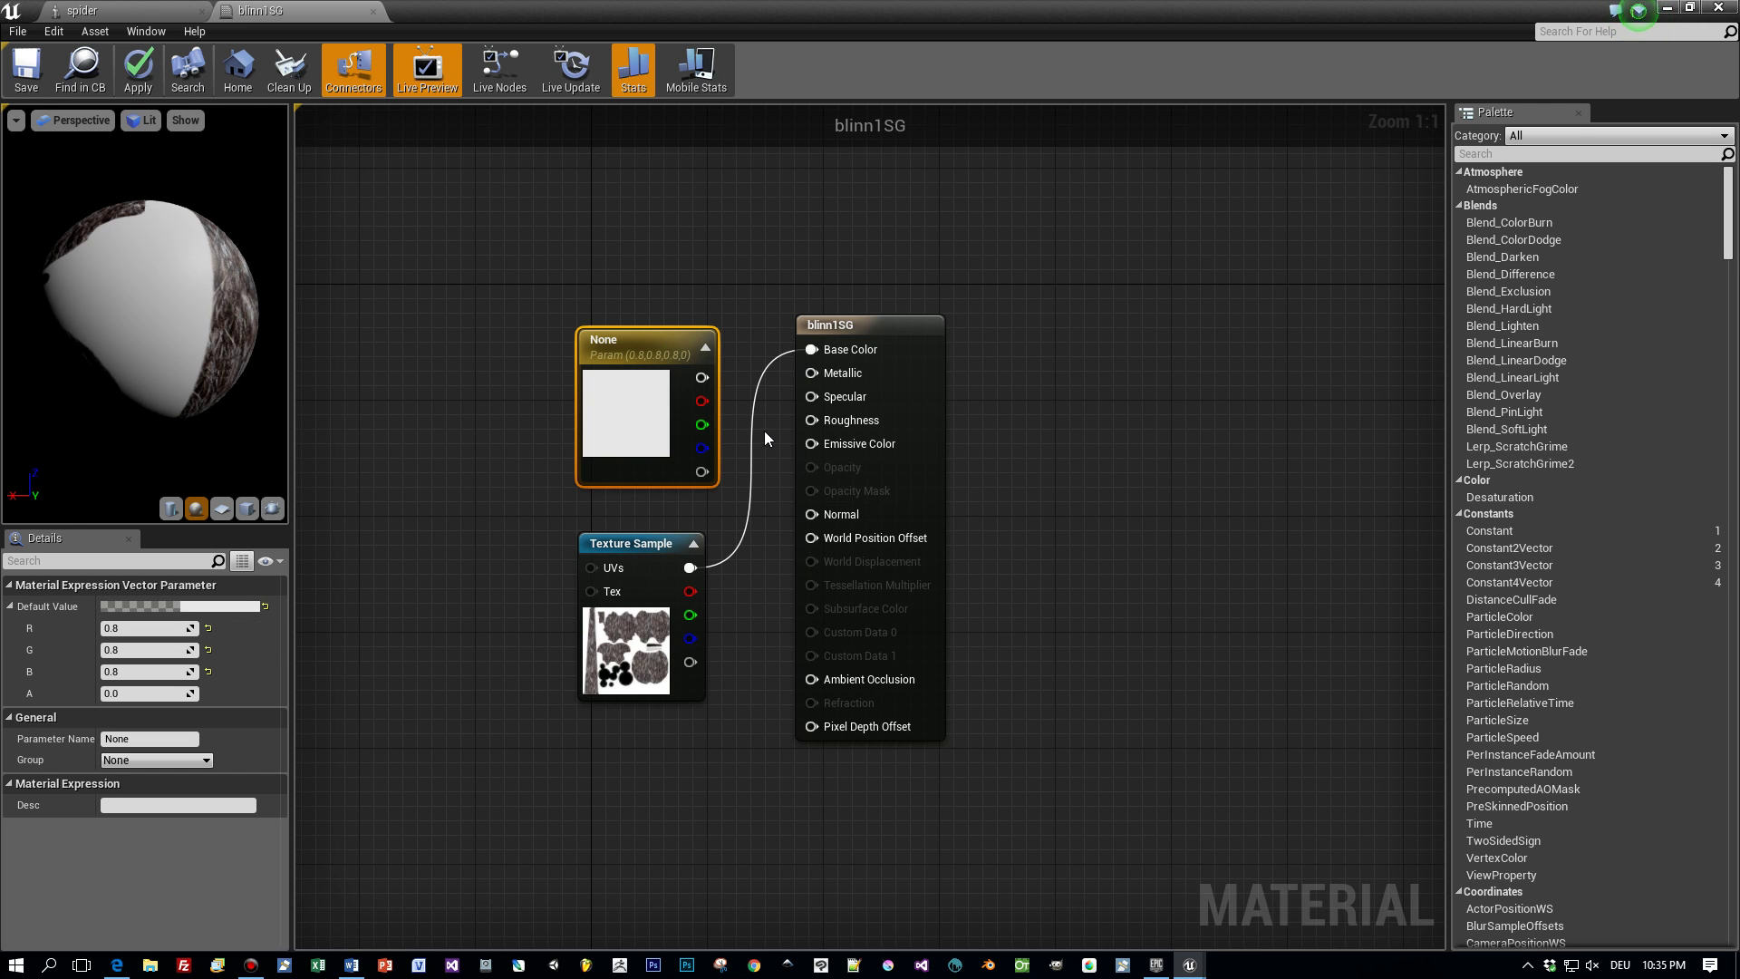
{"action": "left_click_drag", "start_coordinate": [634, 547], "coordinate": [606, 547]}
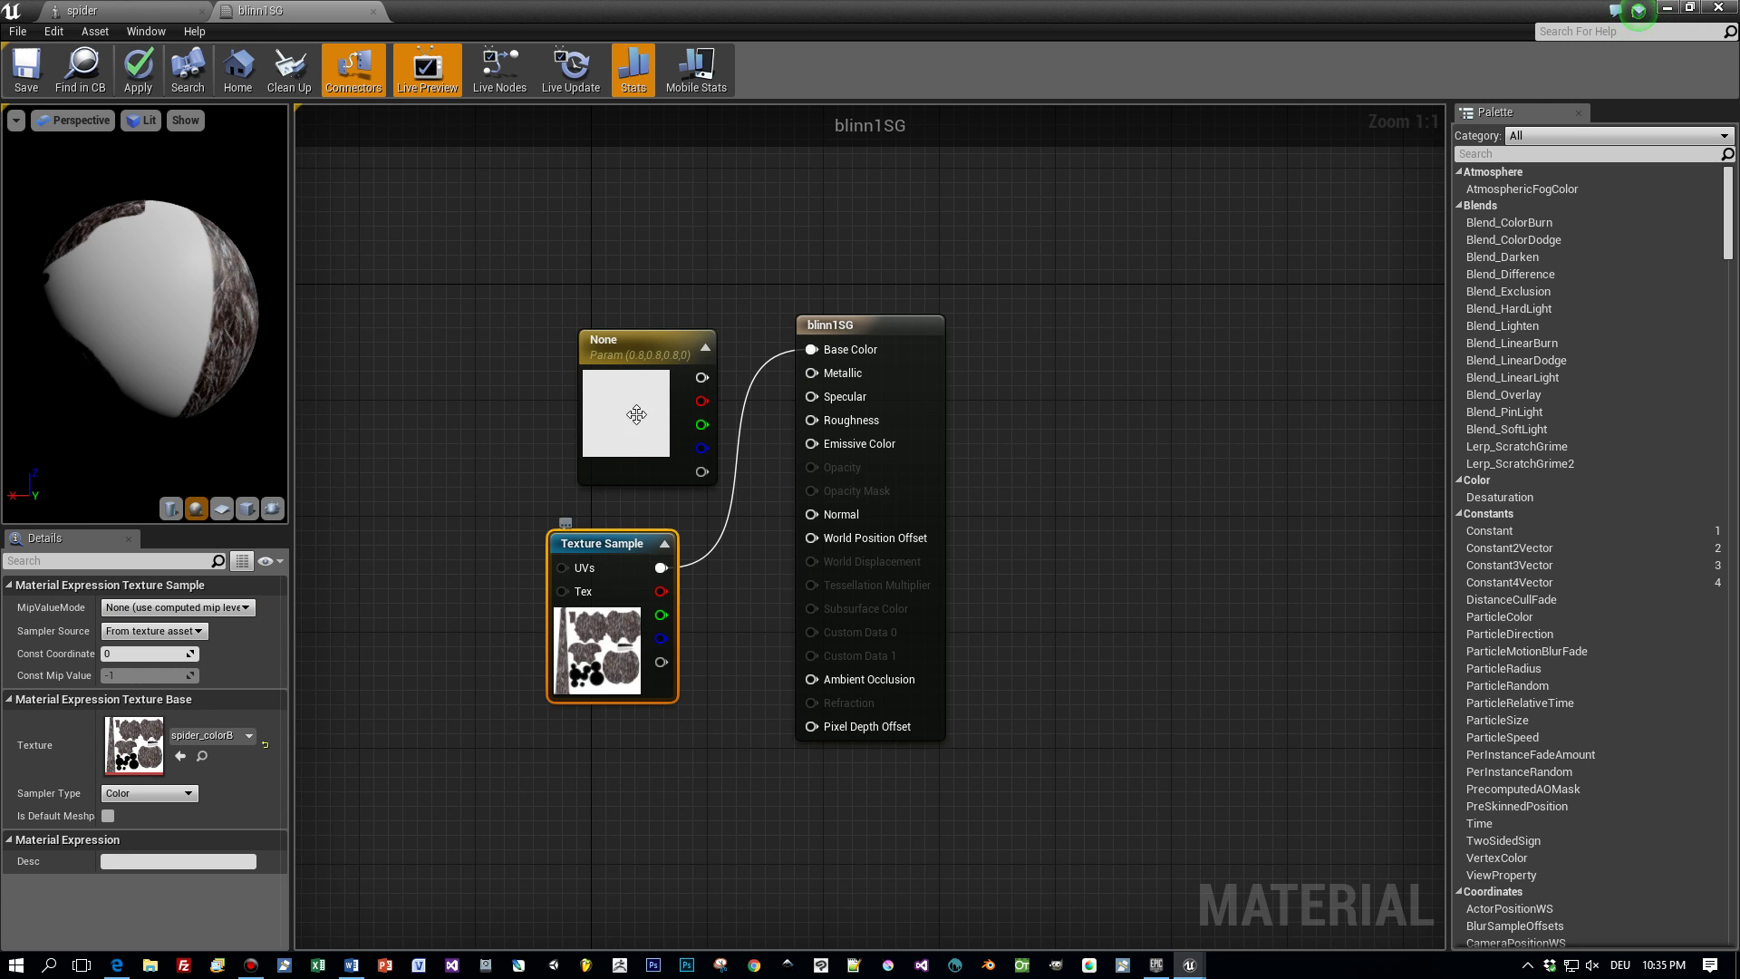
{"action": "left_click_drag", "start_coordinate": [639, 329], "coordinate": [611, 332]}
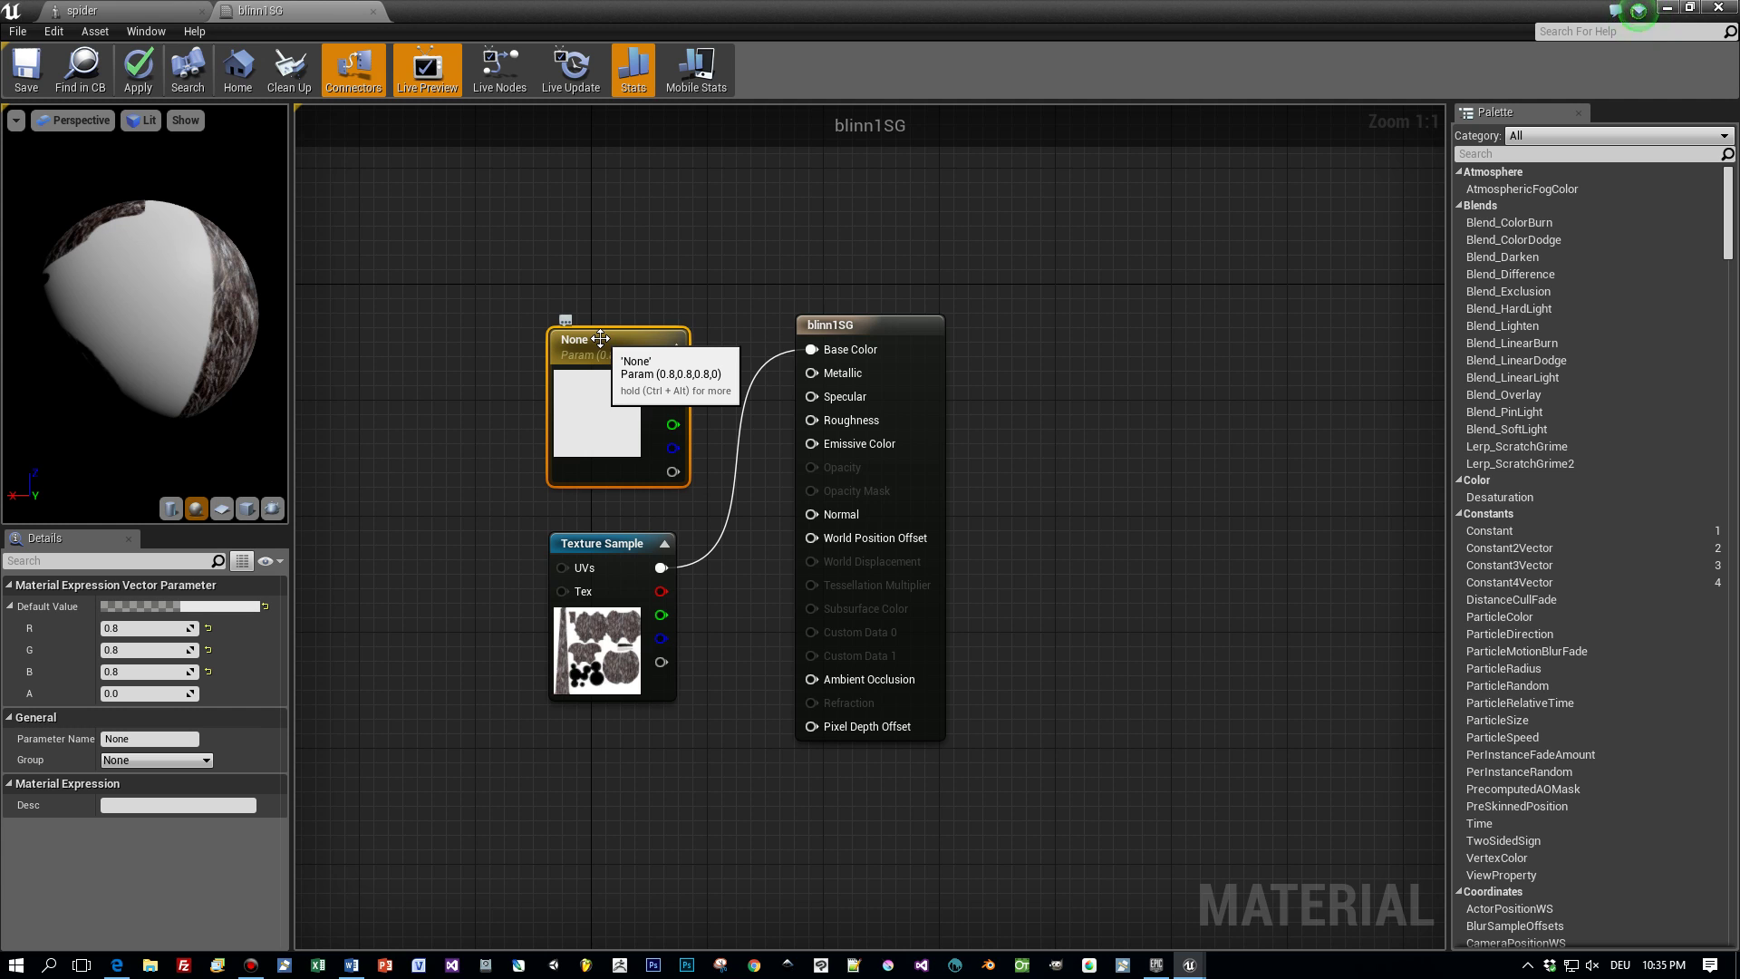
{"action": "key", "text": "Delete"}
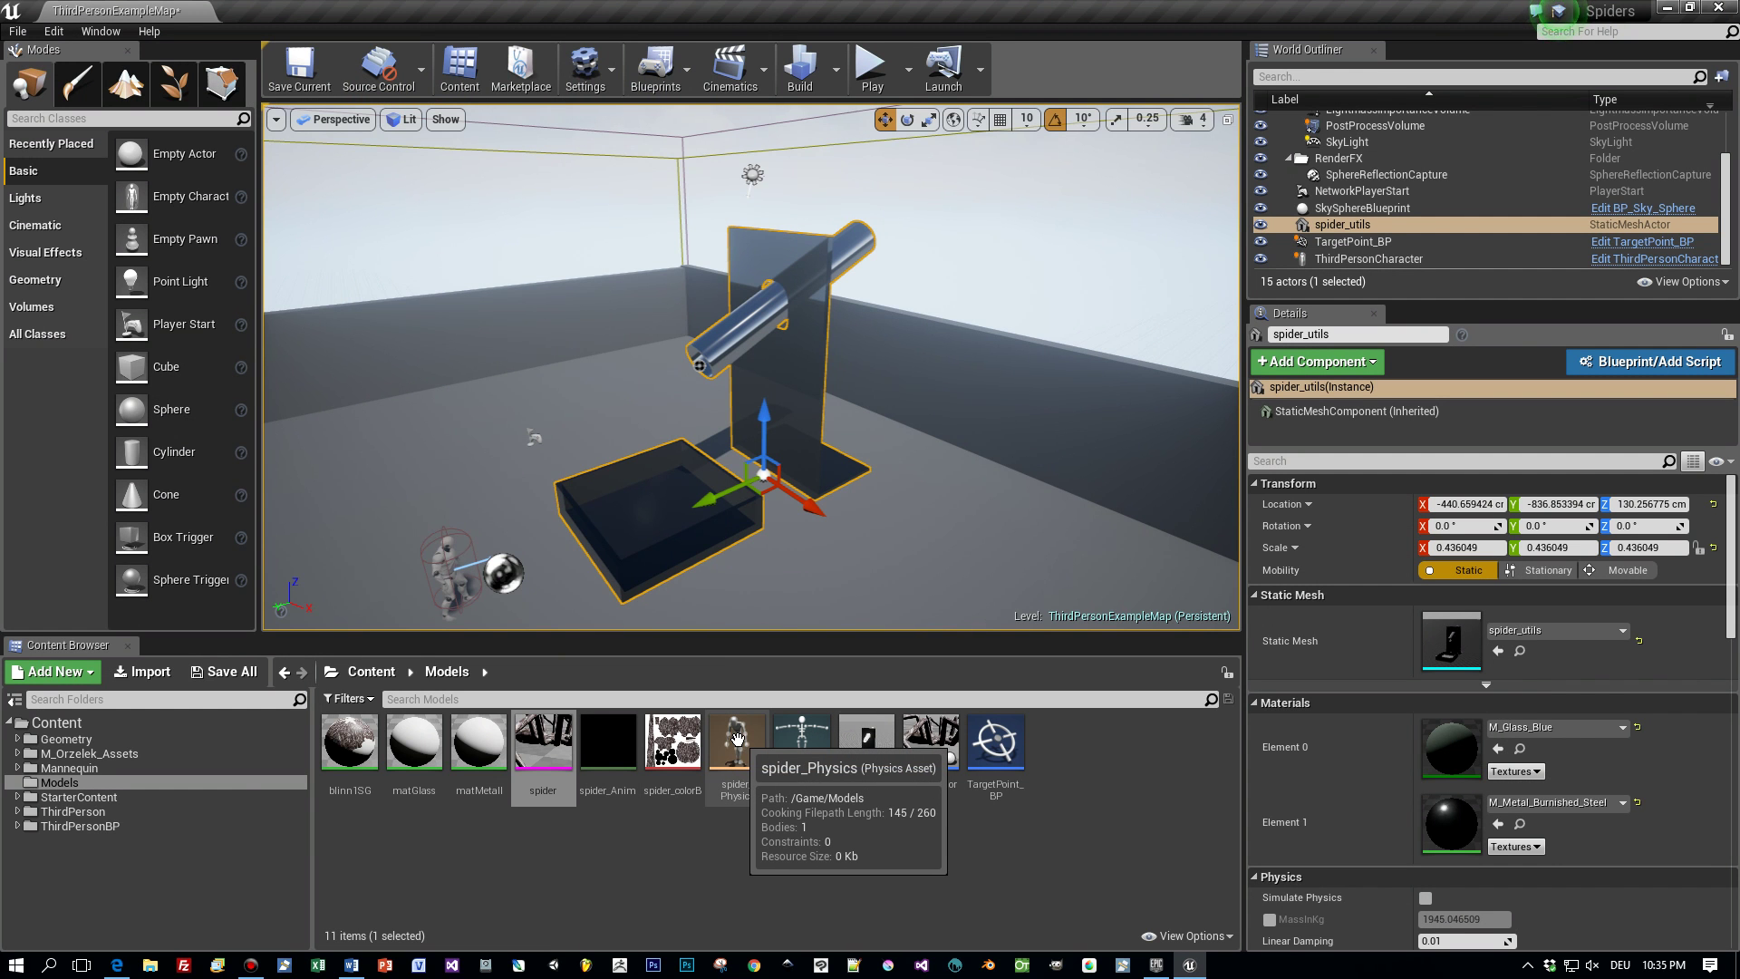
Start a new physics asset from the spider skeletal mesh with a minimum bone size of 0.1
{"action": "left_click", "coordinate": [737, 739]}
{"action": "right_click", "coordinate": [548, 747]}
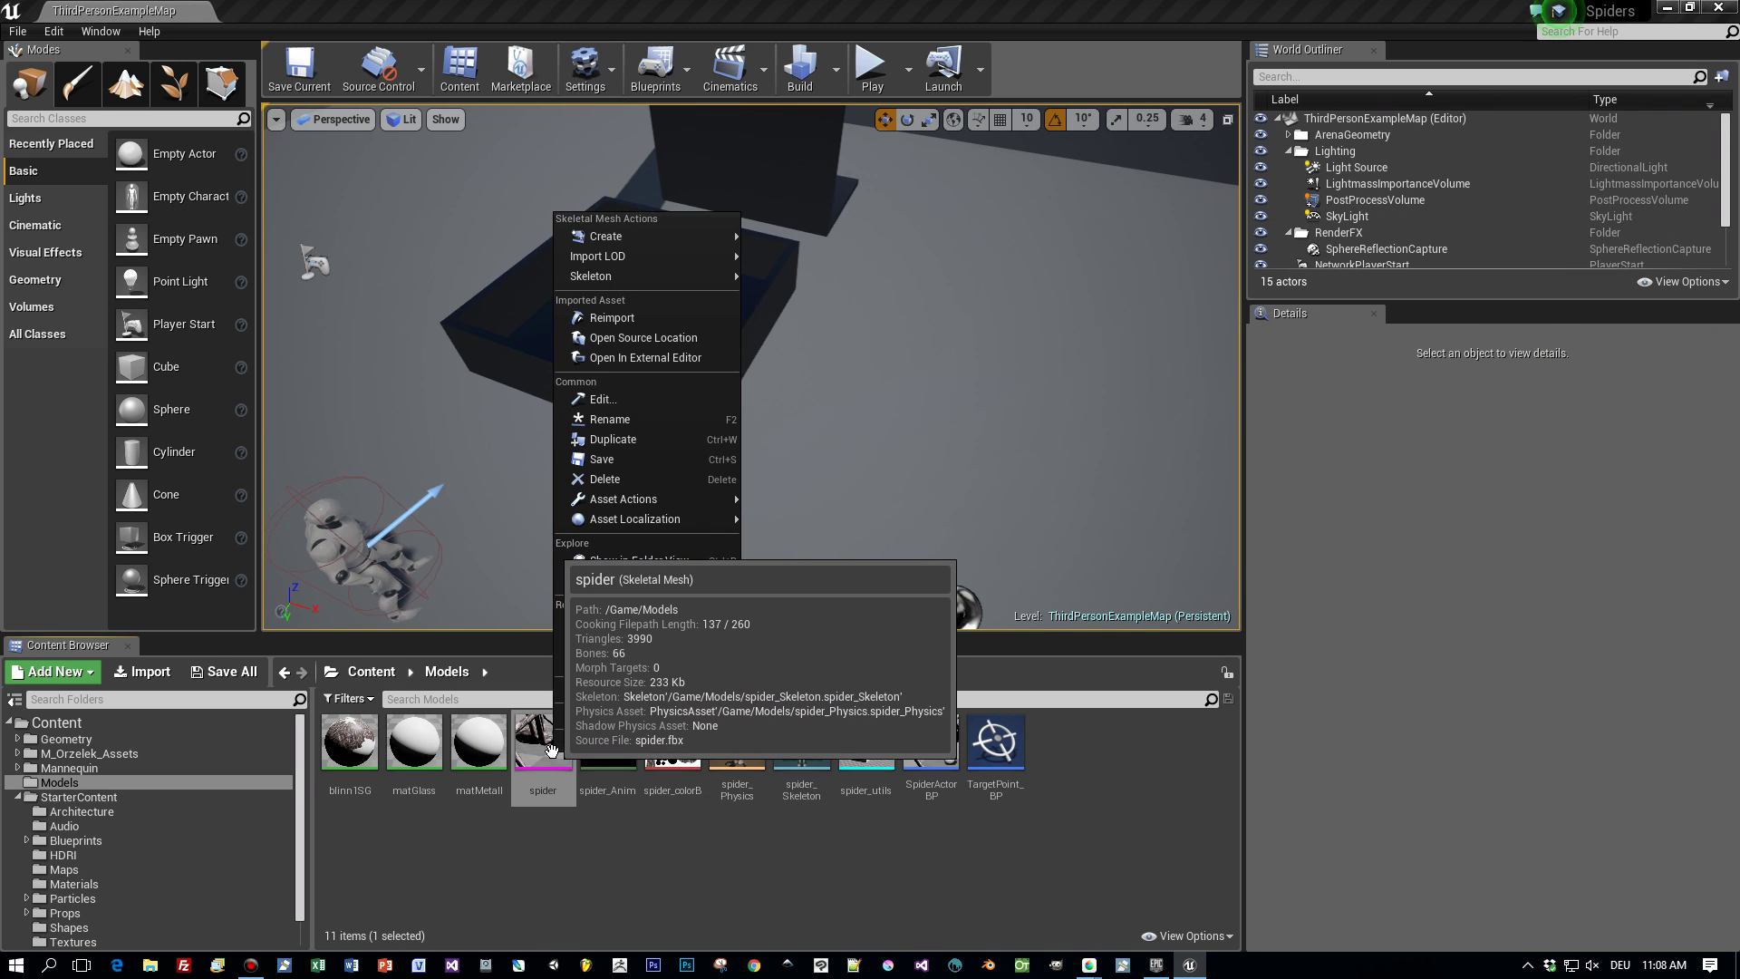
{"action": "mouse_move", "coordinate": [725, 238]}
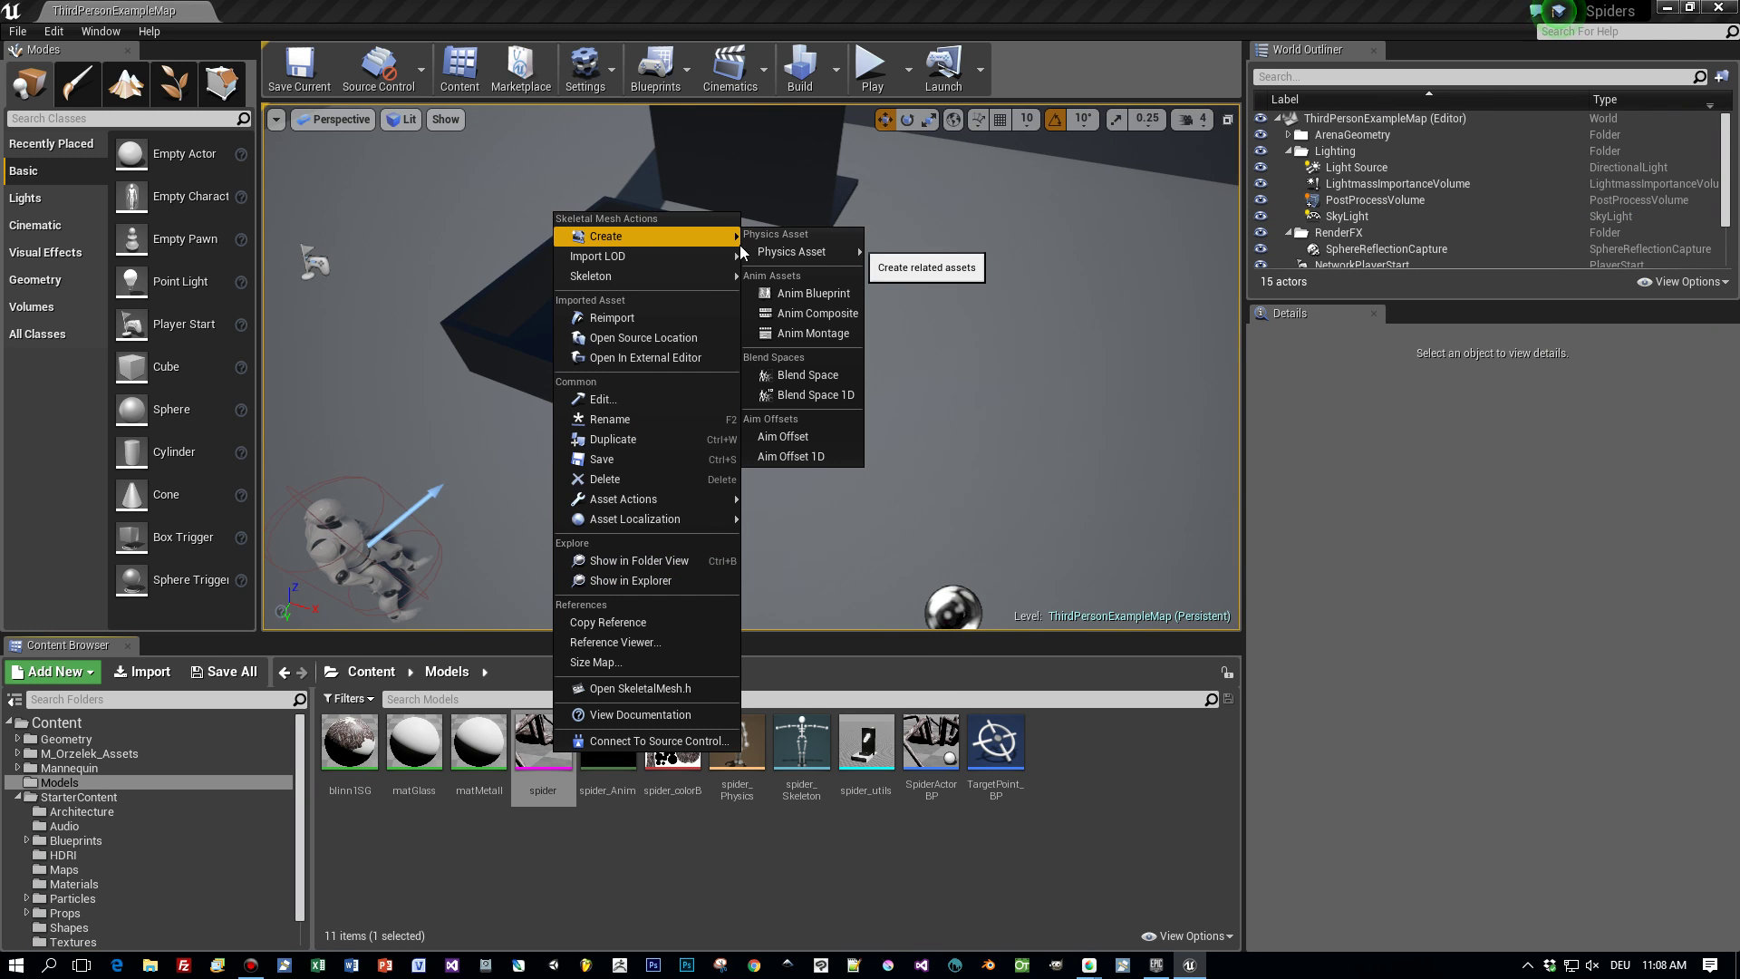
{"action": "mouse_move", "coordinate": [824, 254]}
{"action": "left_click", "coordinate": [942, 270]}
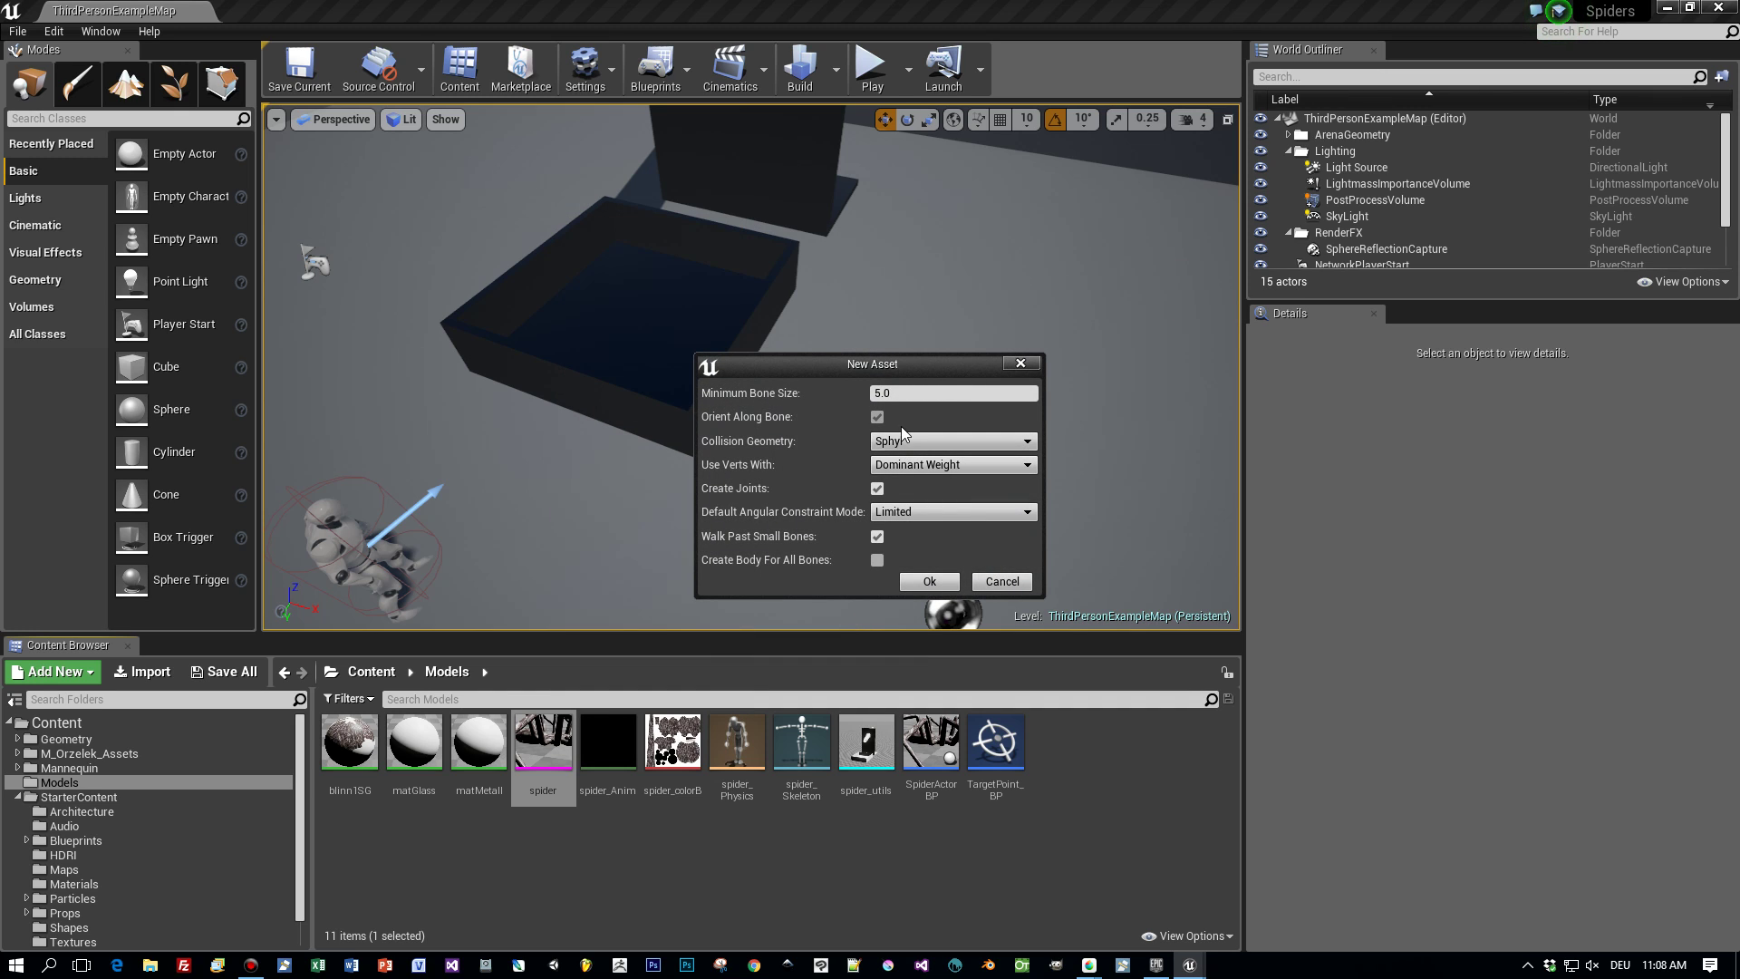
{"action": "left_click", "coordinate": [874, 394]}
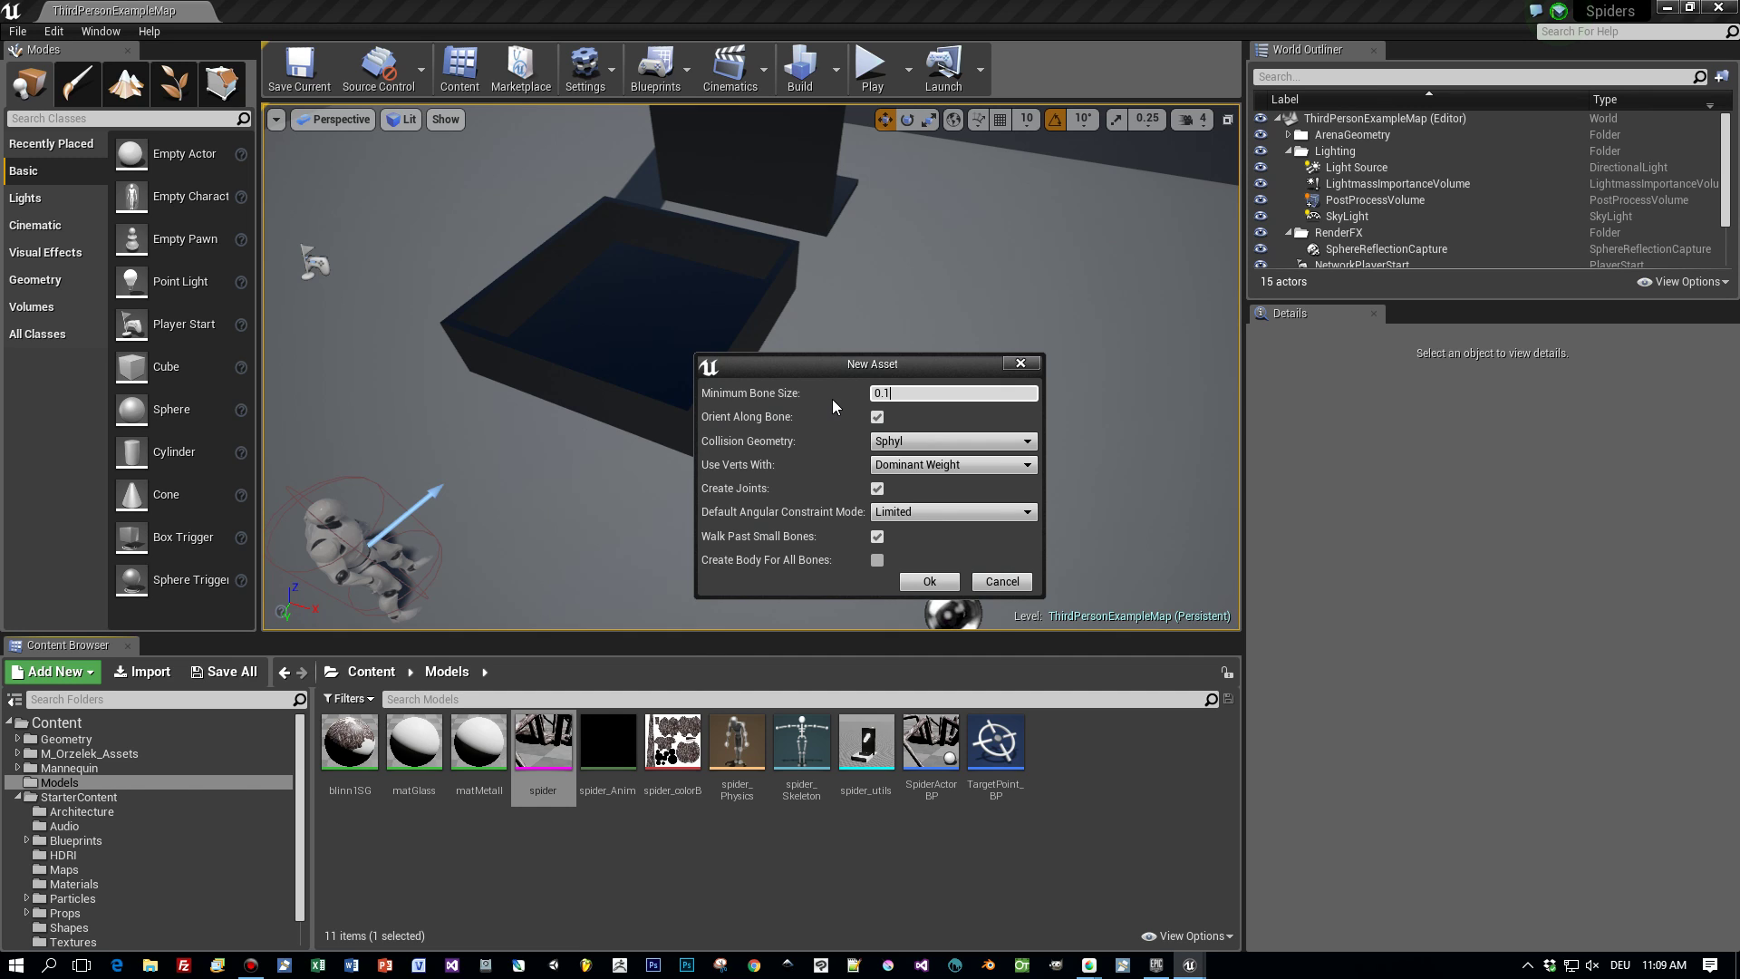
{"action": "type", "text": ".1"}
{"action": "key", "text": "Tab"}
Create the physics asset with Sphyl collision geometry, vertices used with Any Weight, and joint creation disabled
{"action": "left_click", "coordinate": [888, 443]}
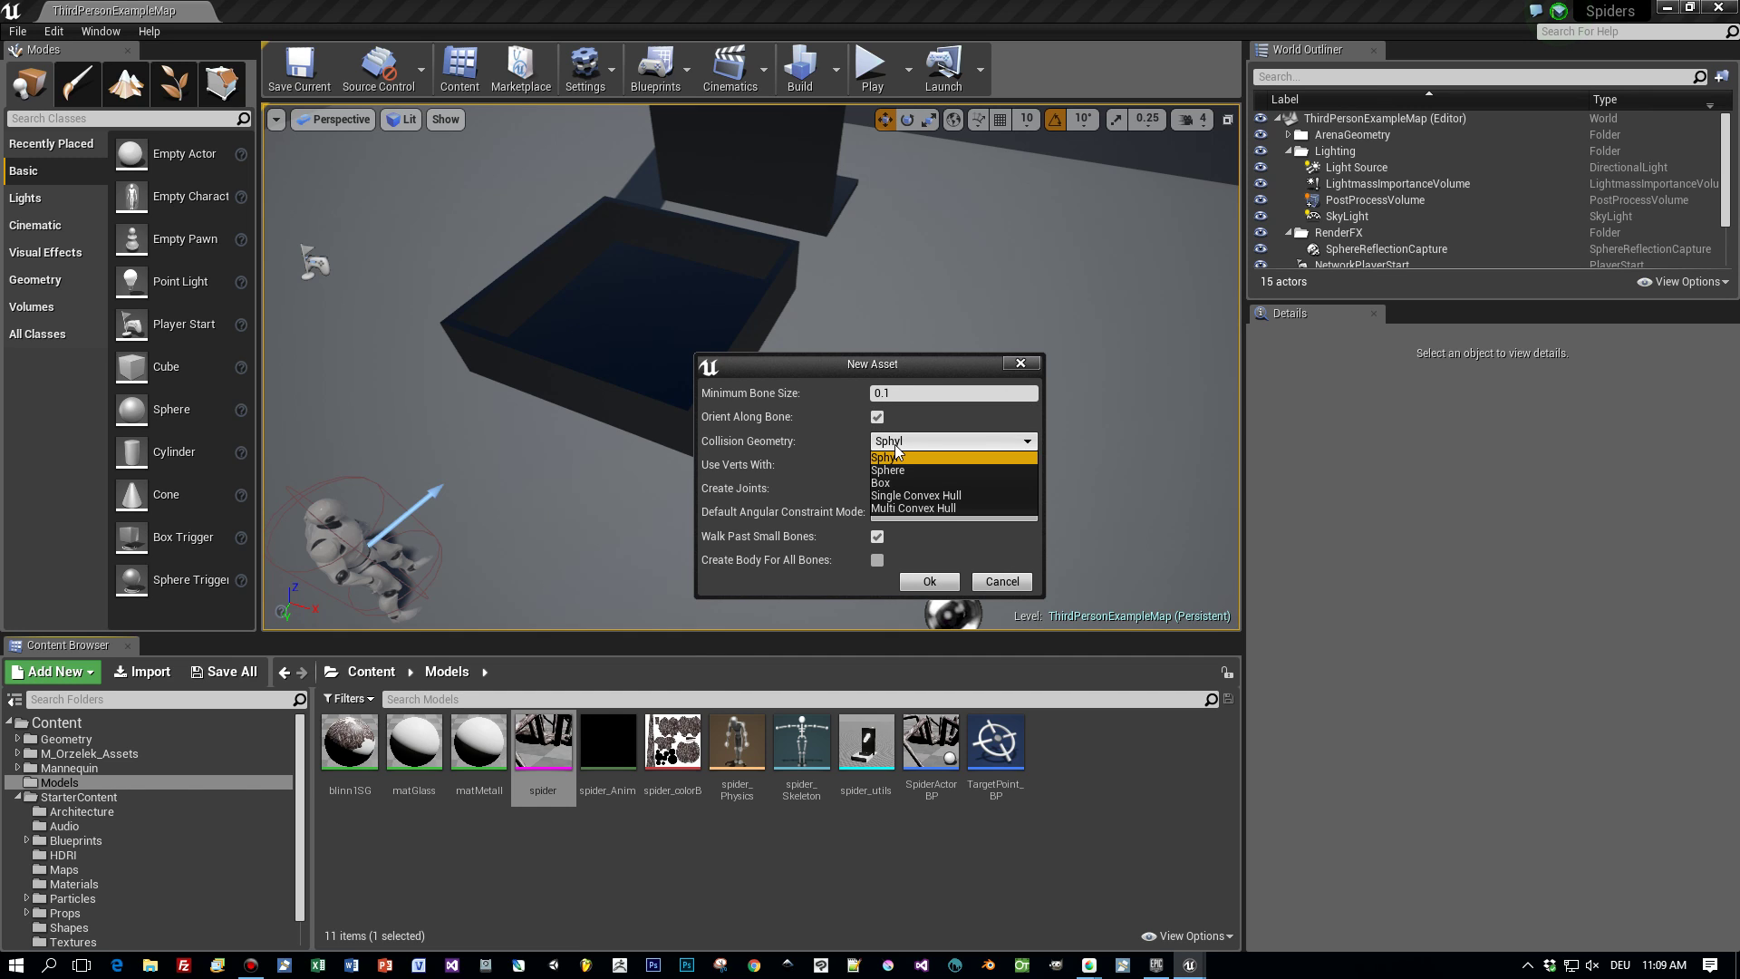
{"action": "left_click", "coordinate": [896, 455]}
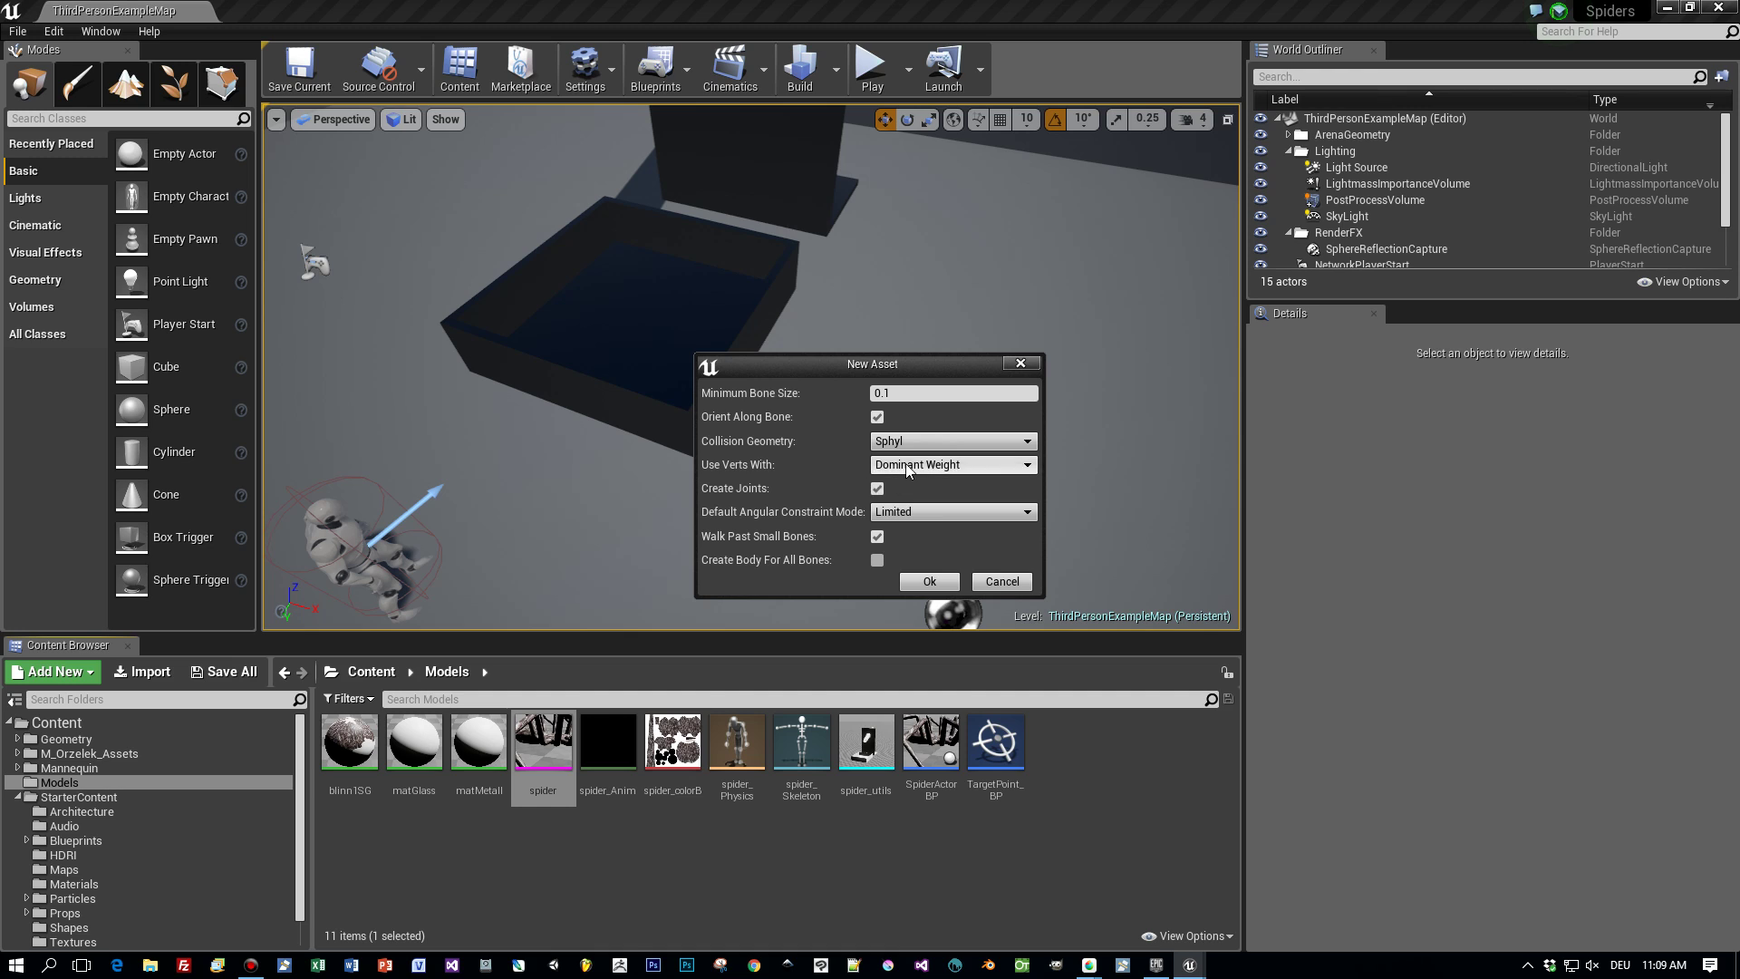
{"action": "left_click", "coordinate": [906, 466]}
{"action": "left_click", "coordinate": [897, 497]}
{"action": "left_click", "coordinate": [876, 490]}
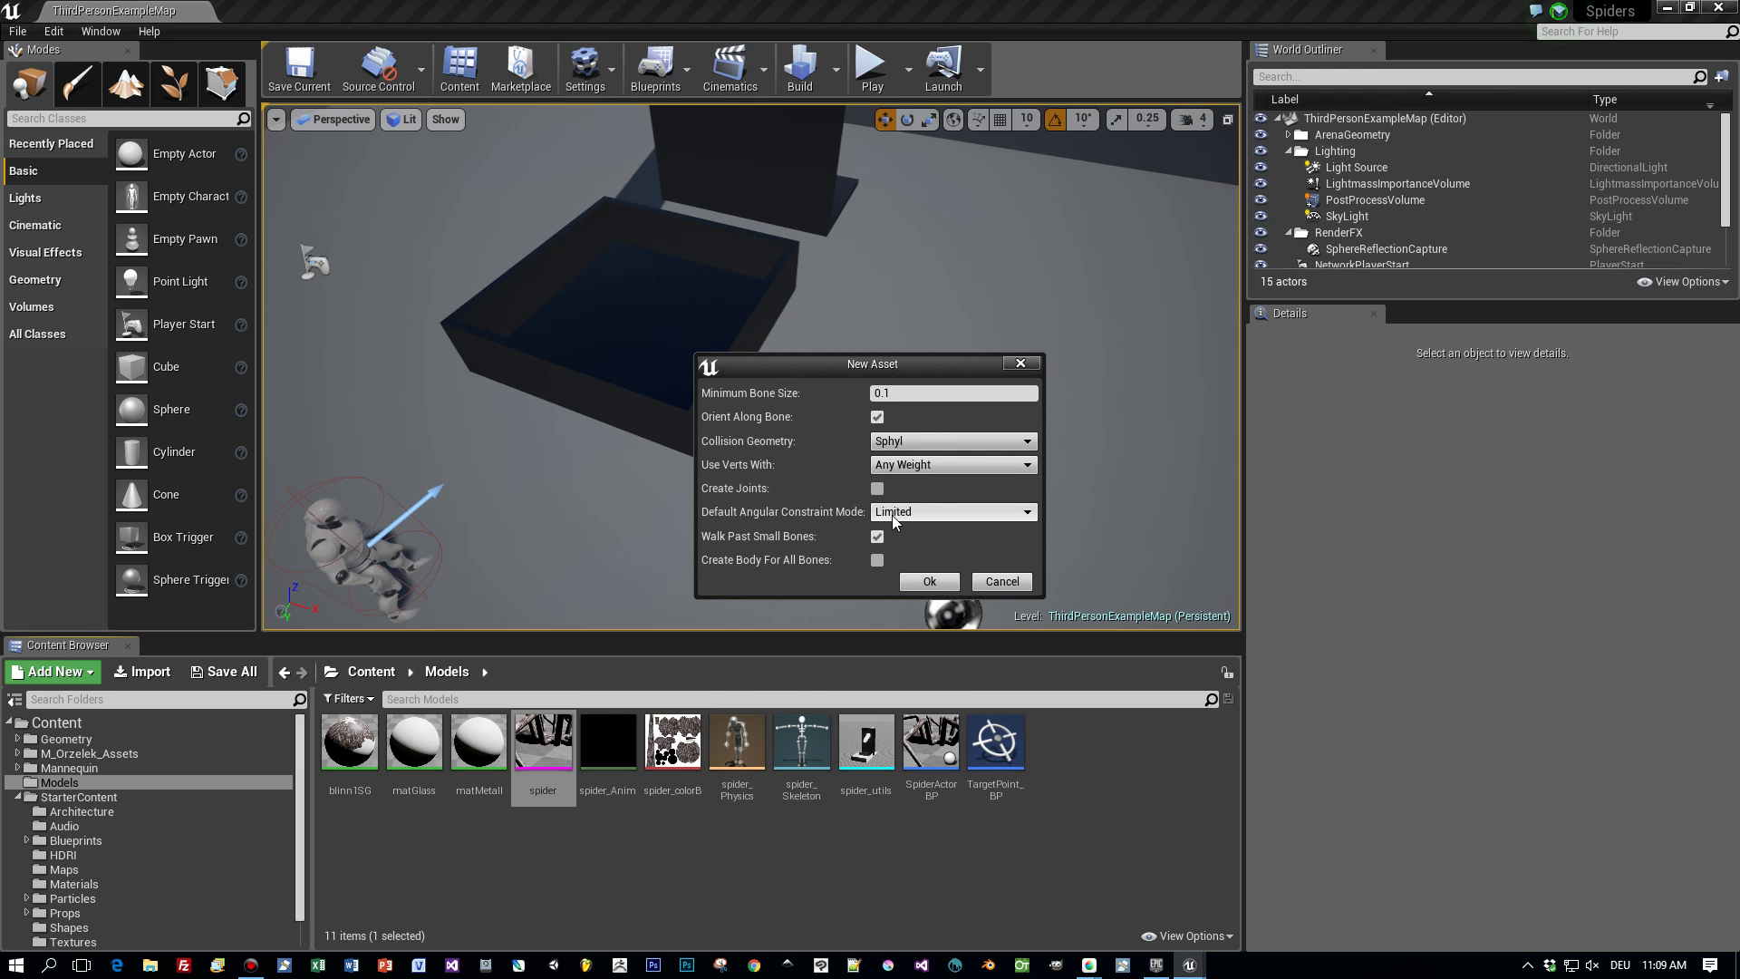
{"action": "left_click", "coordinate": [921, 581]}
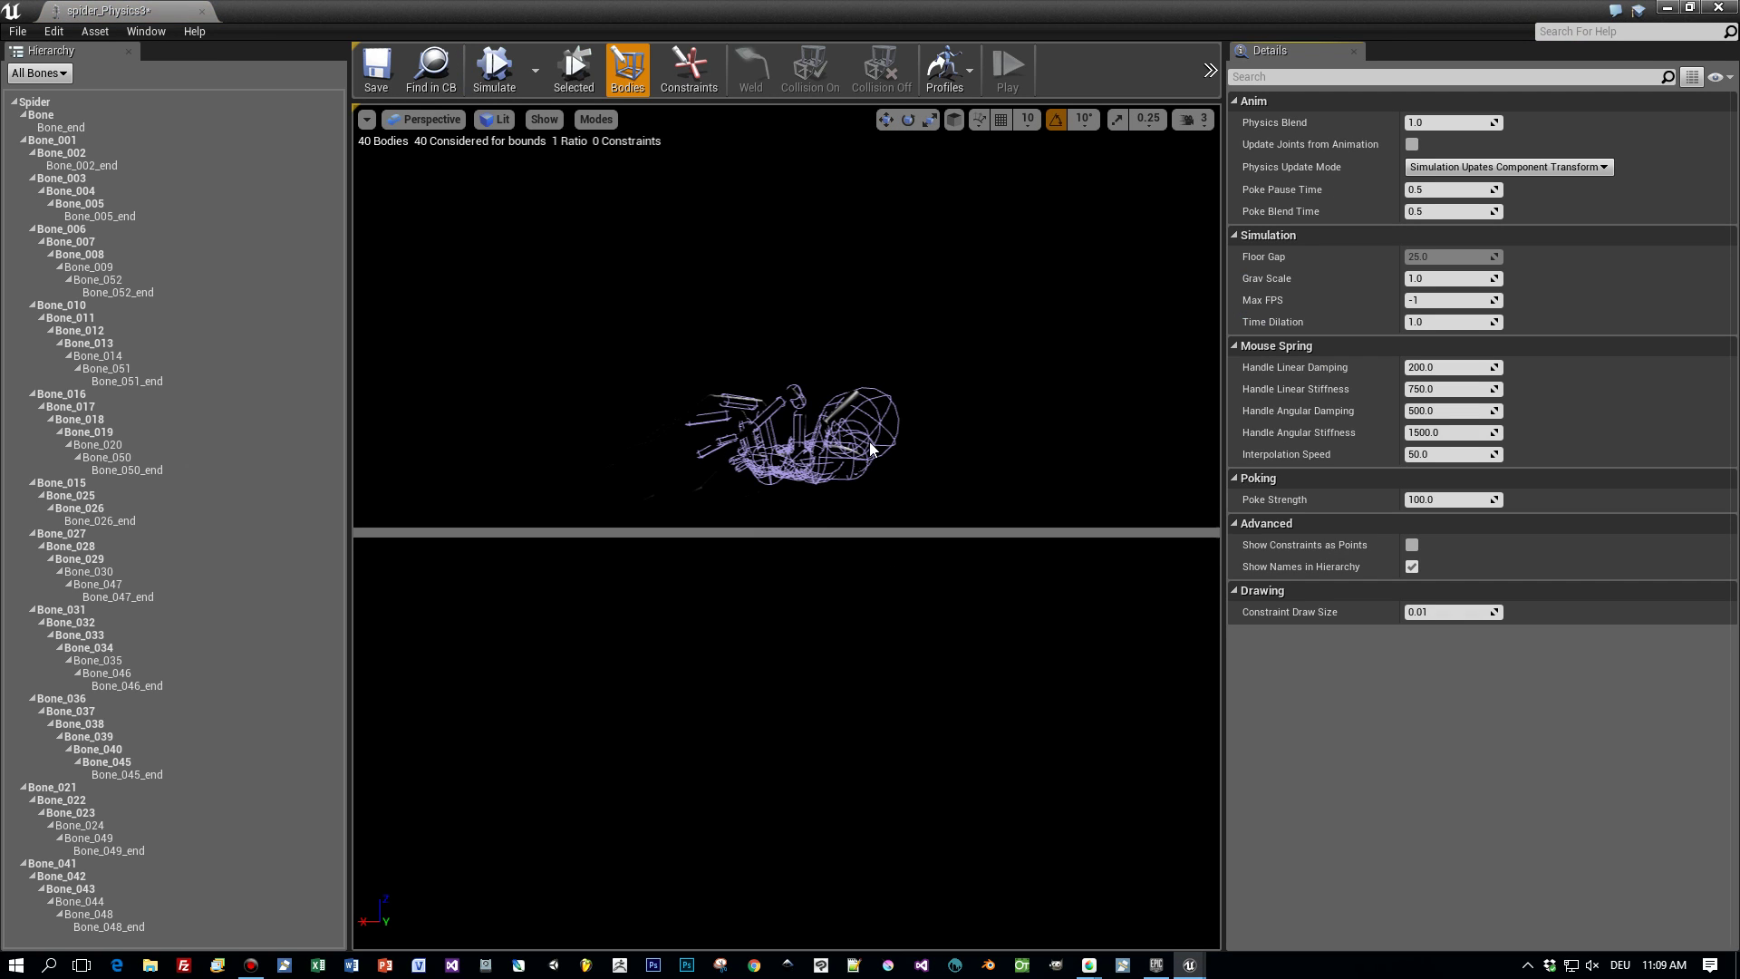
Delete all generated bodies from the spider's physics asset and select the Spider root bone in the hierarchy
{"action": "right_click", "coordinate": [903, 424]}
{"action": "left_click_drag", "start_coordinate": [998, 386], "coordinate": [994, 391]}
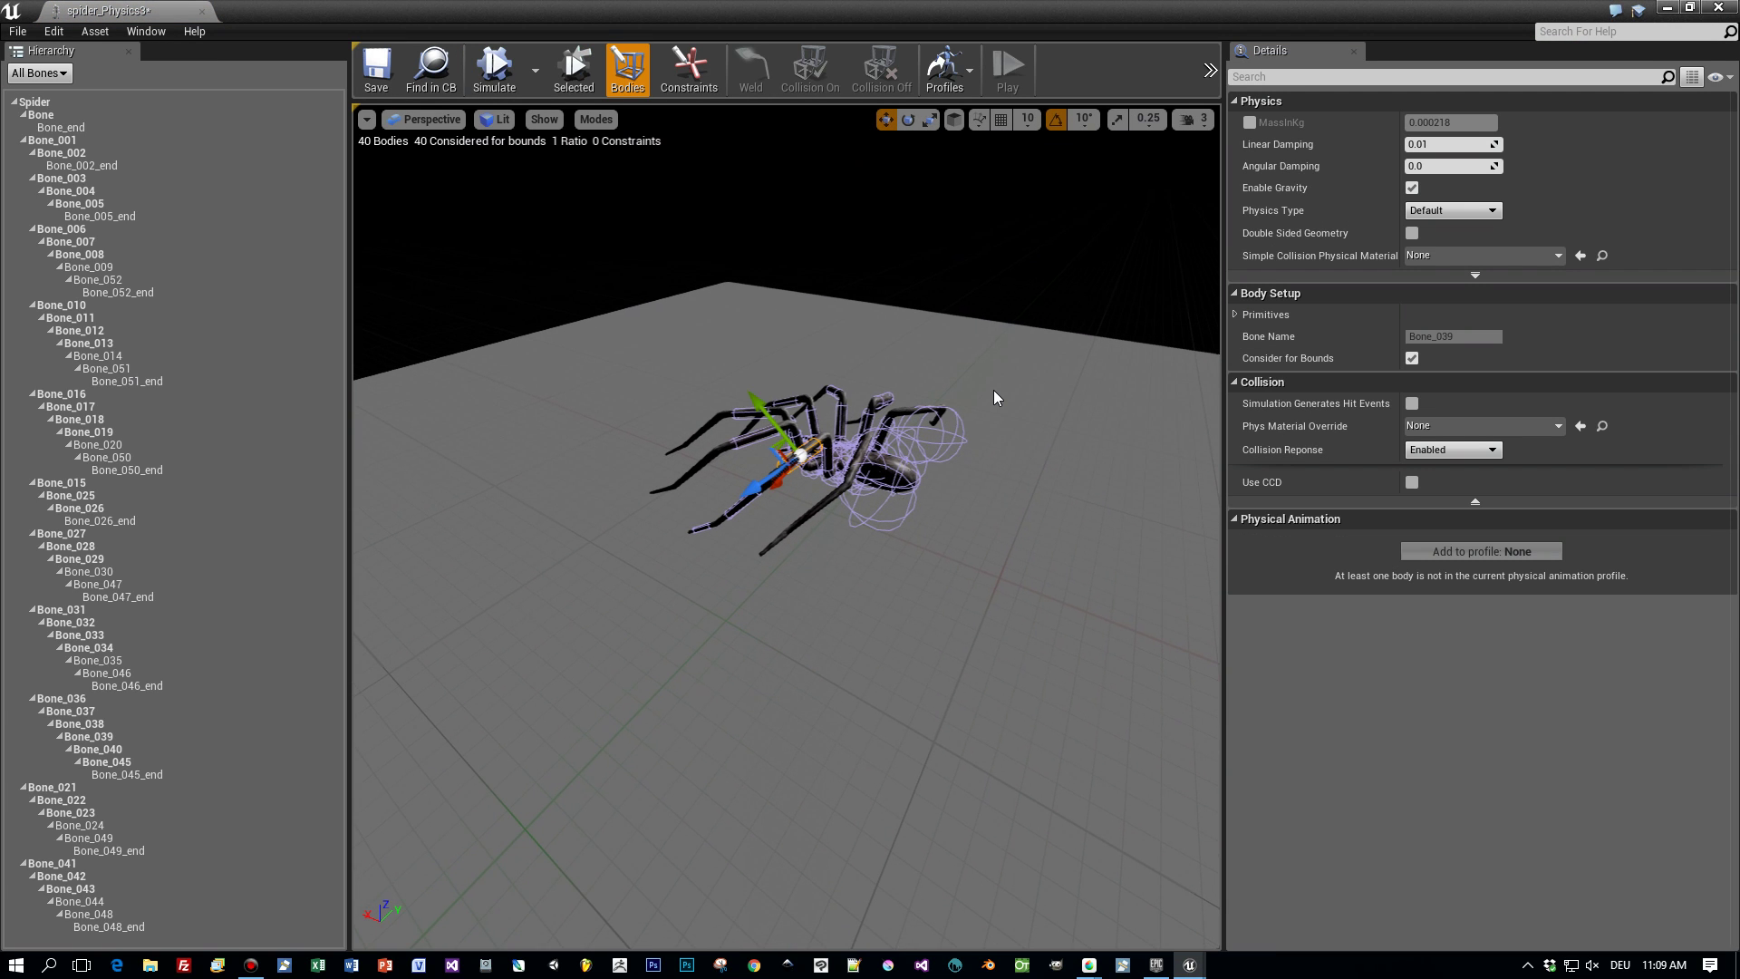
{"action": "key", "text": "ctrl+a"}
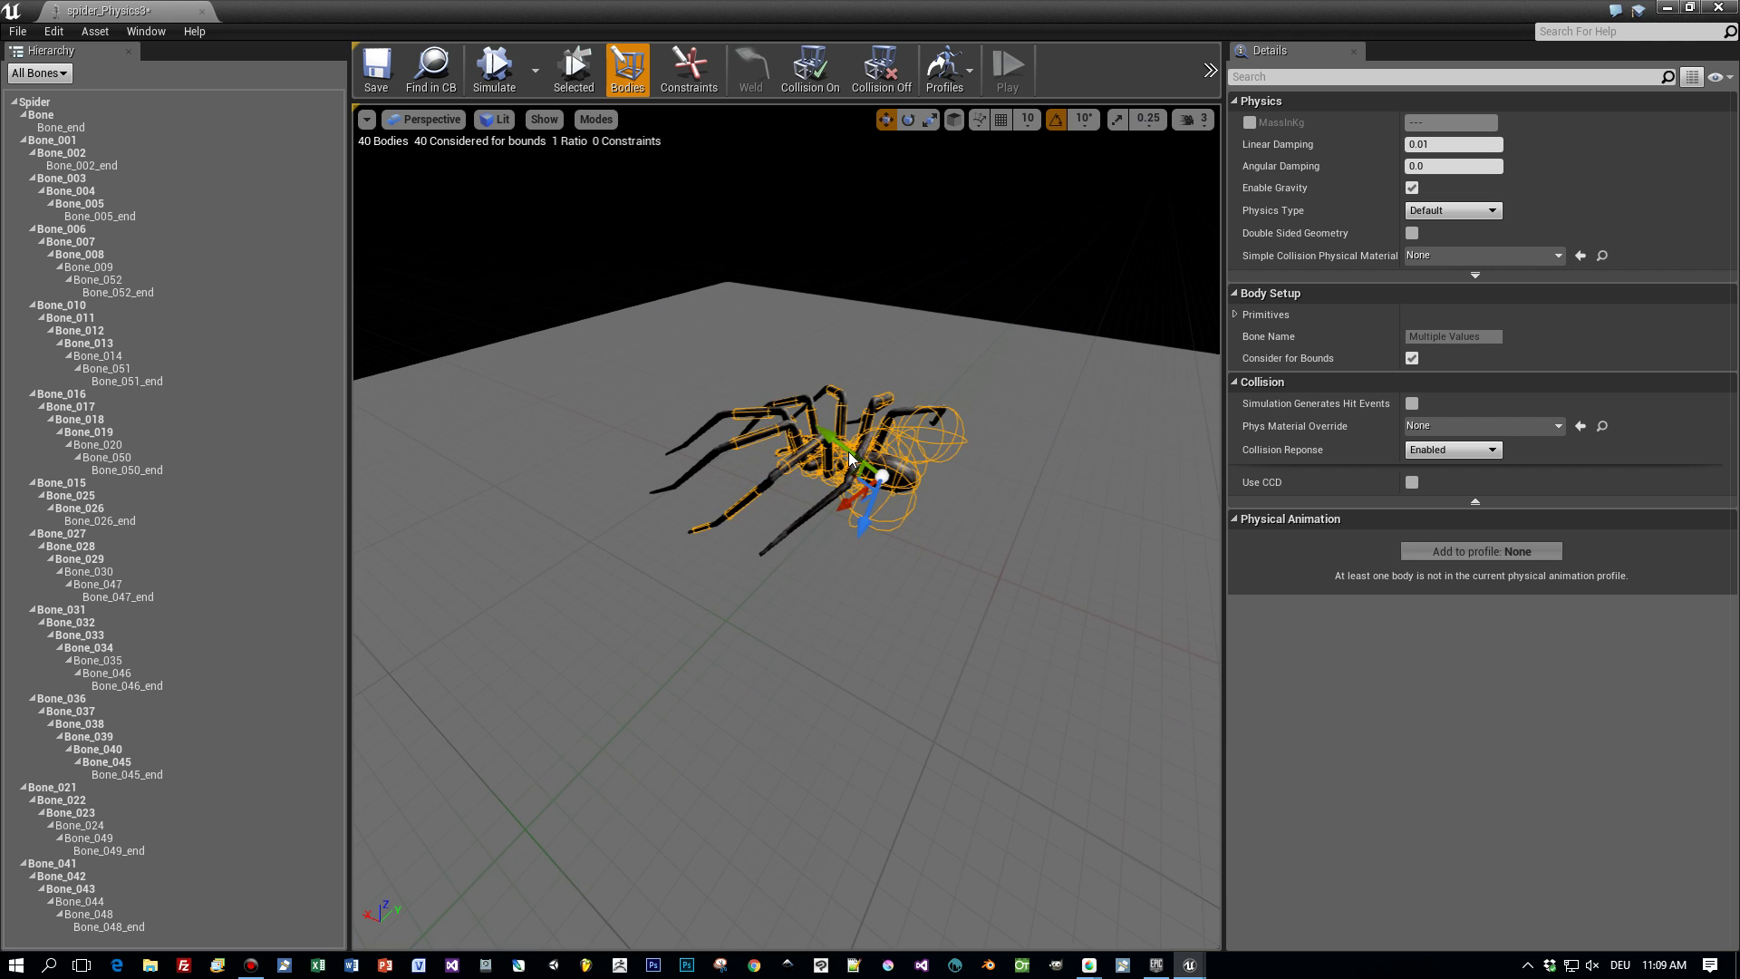
{"action": "key", "text": "Escape"}
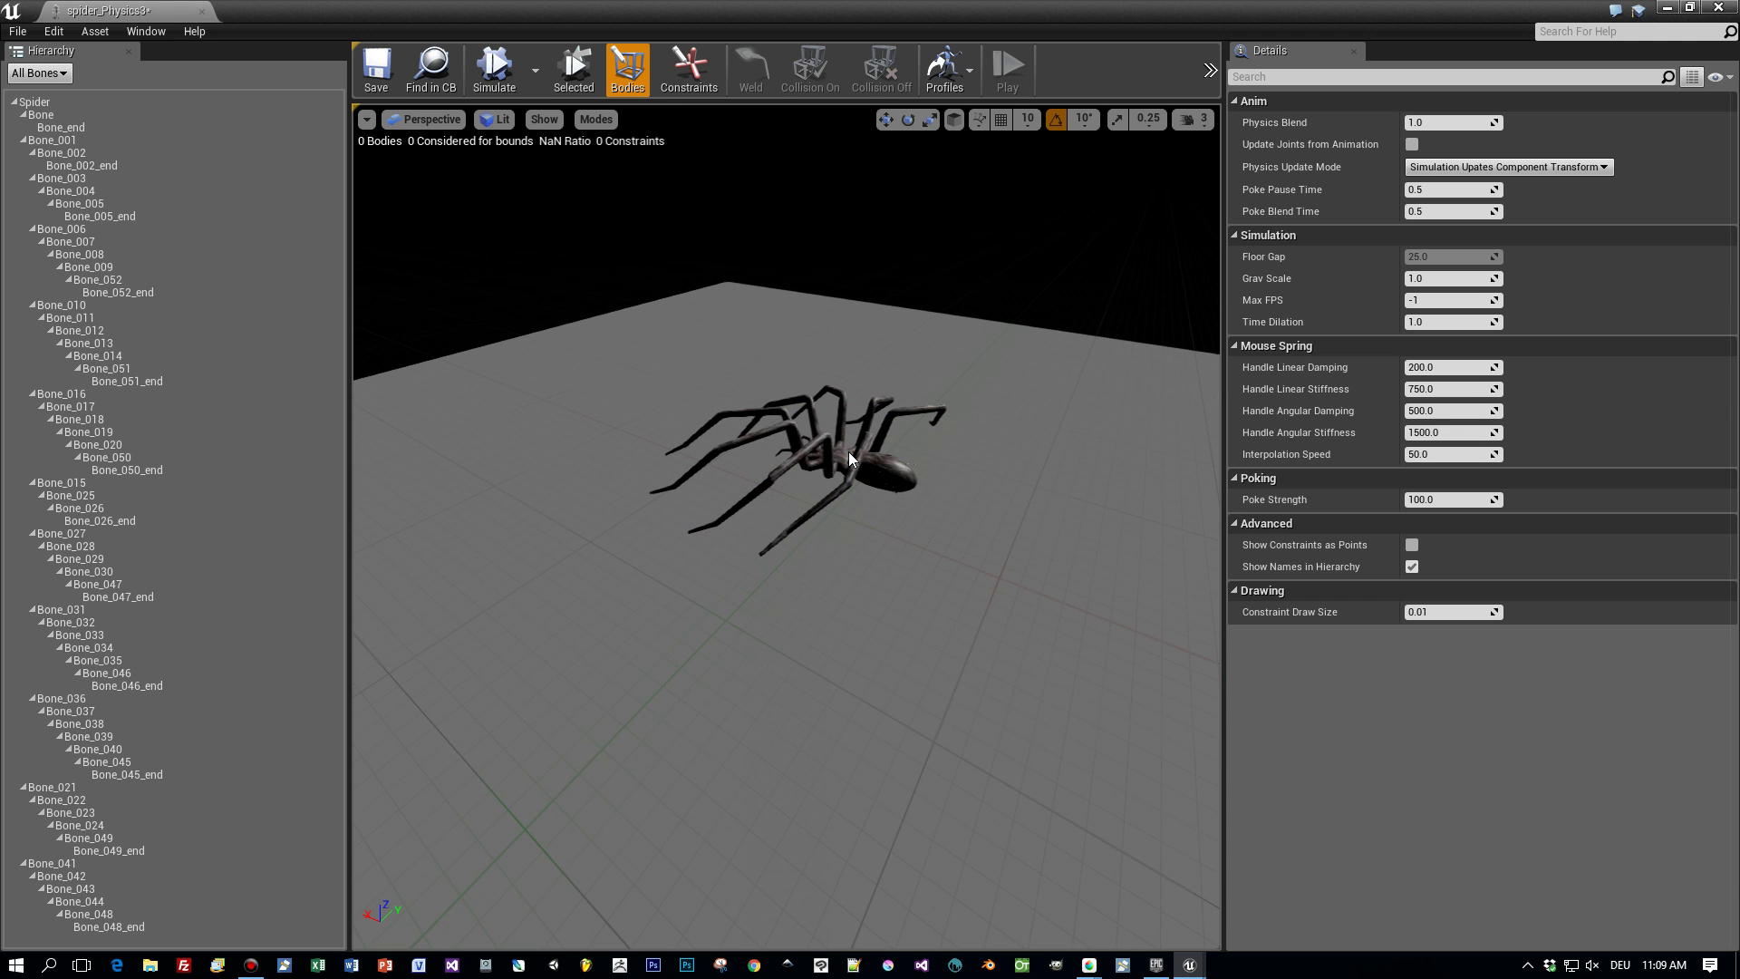
{"action": "left_click", "coordinate": [37, 102]}
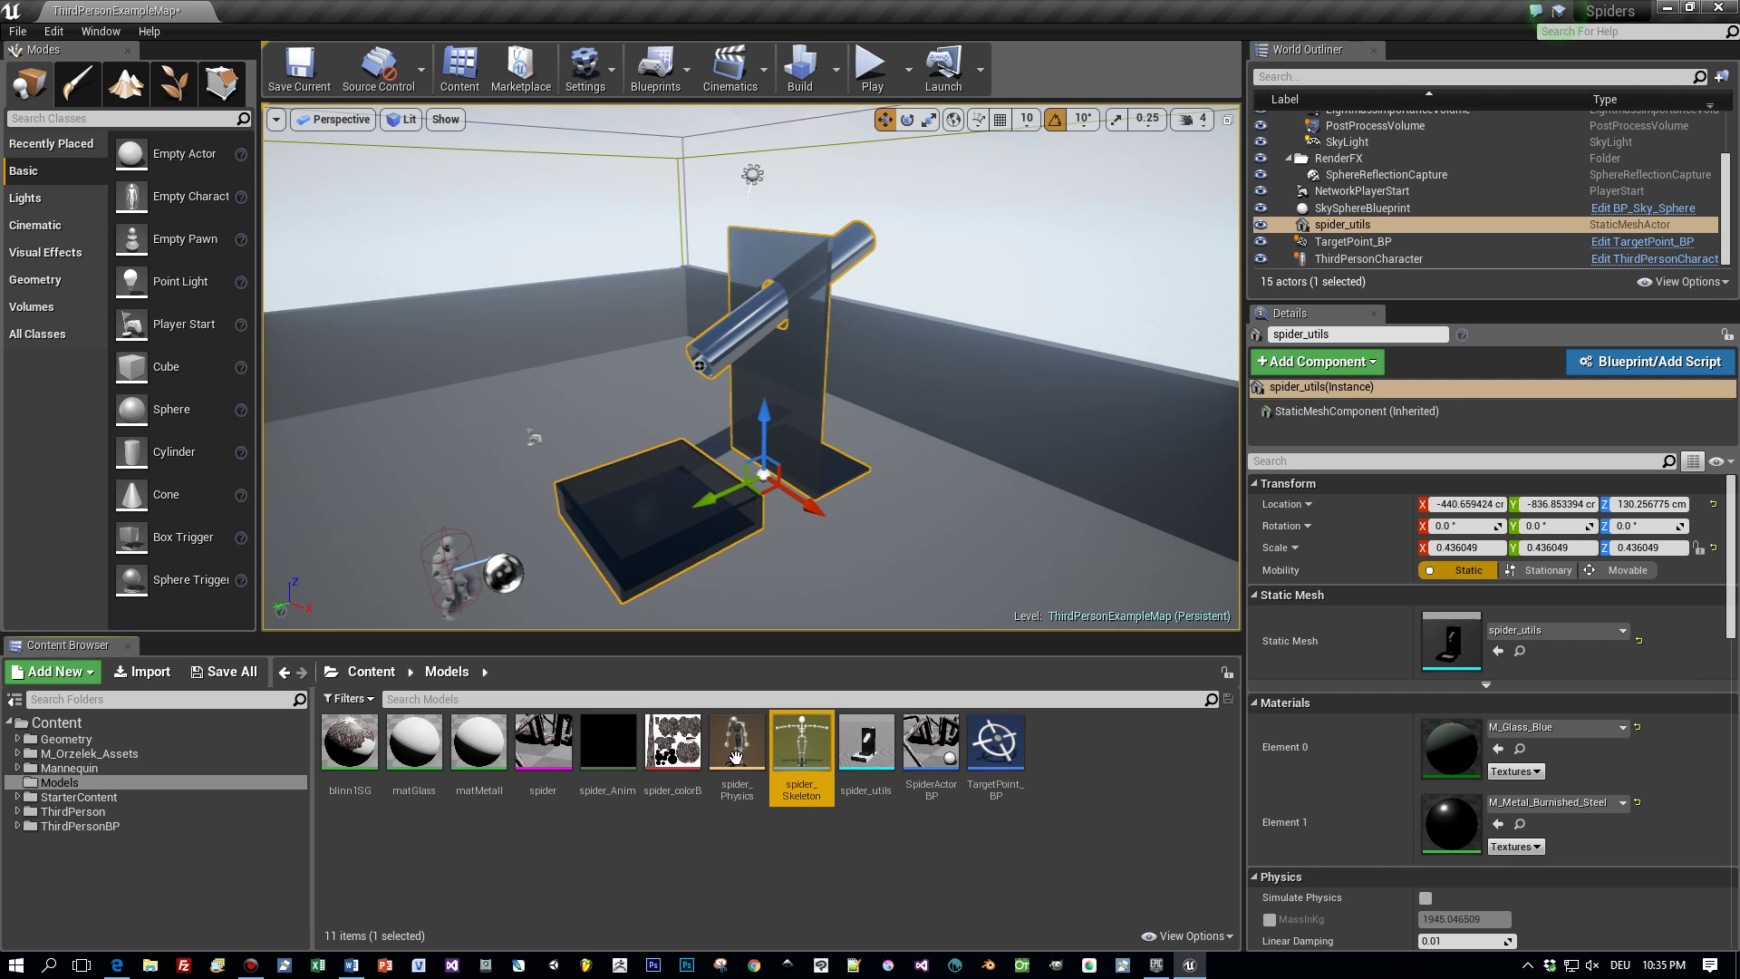
Open the spider_Anim animation, watch the spider's movement in the preview, and close the animation editor
{"action": "double_click", "coordinate": [608, 741]}
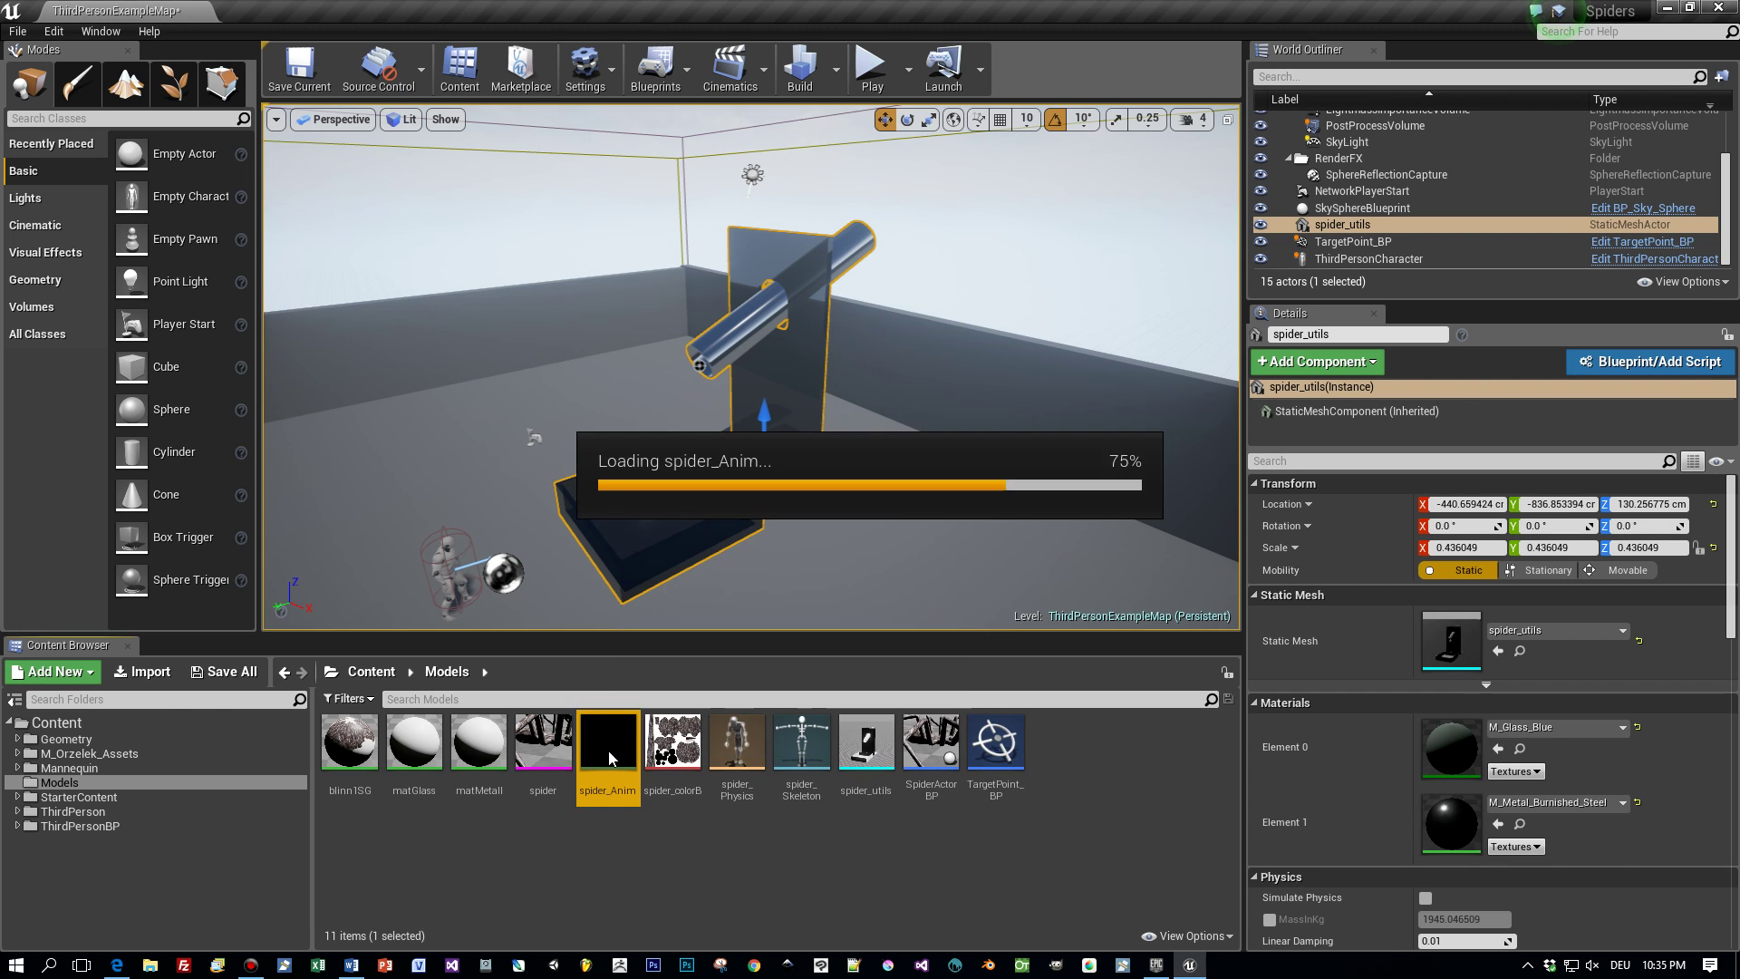
{"action": "left_click_drag", "start_coordinate": [890, 491], "coordinate": [843, 454]}
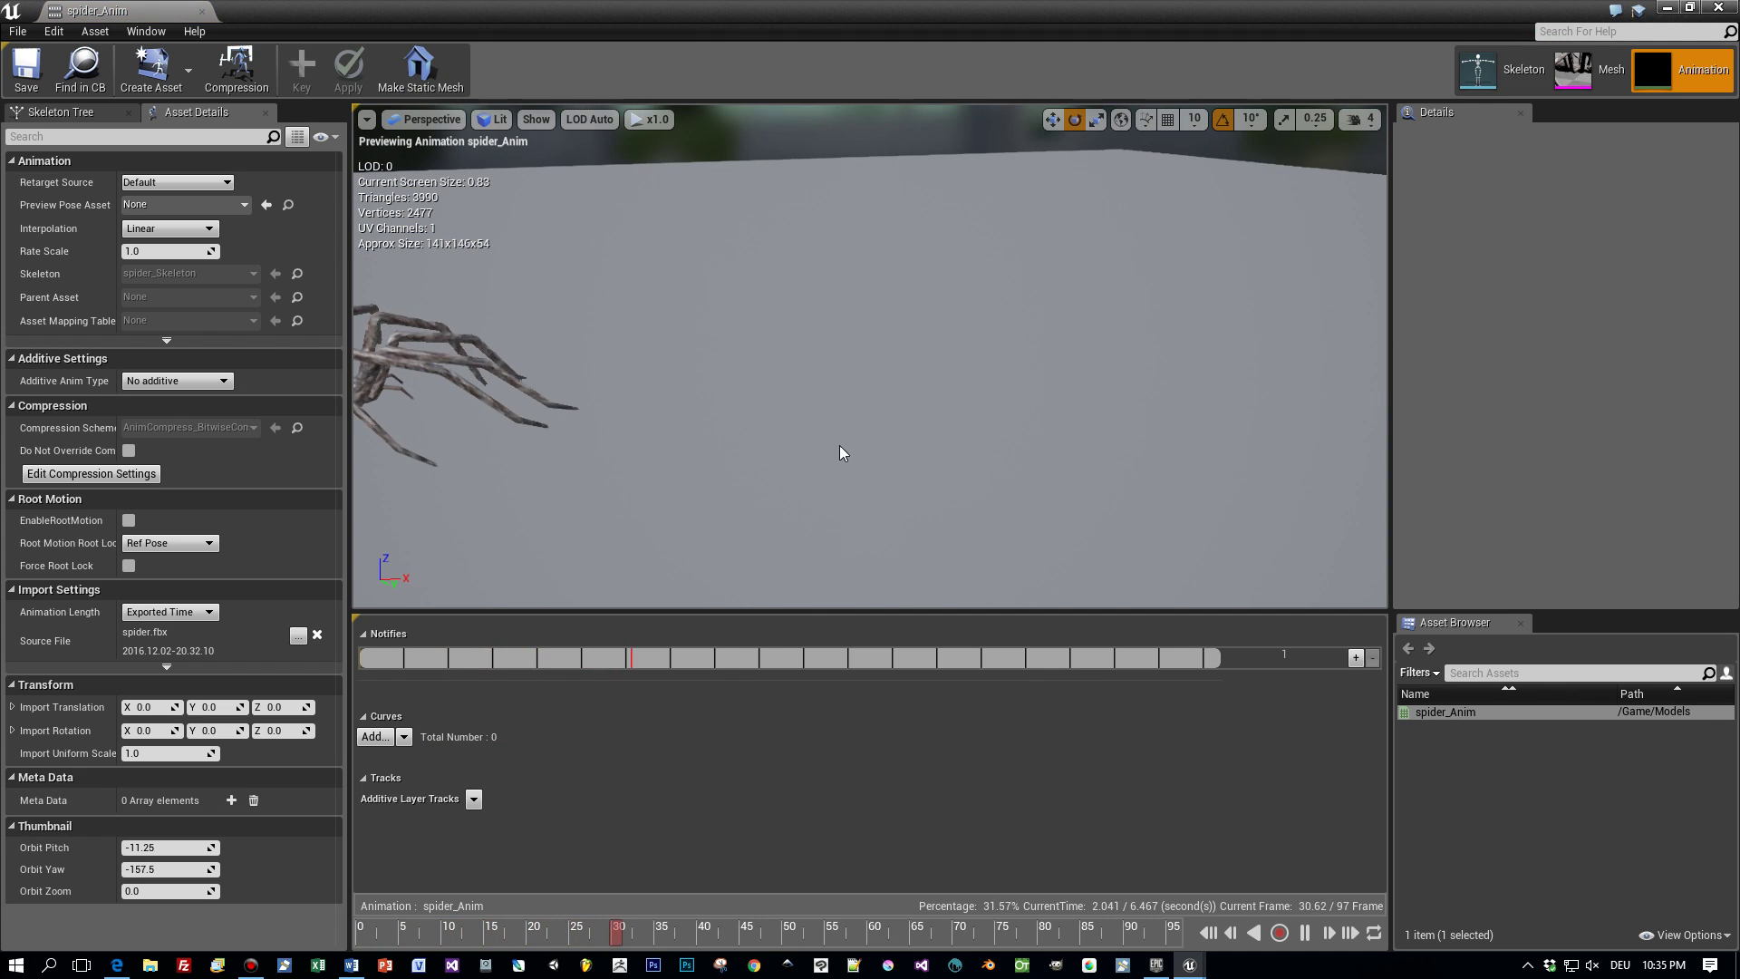
{"action": "scroll", "coordinate": [661, 381], "scroll_direction": "up", "scroll_amount": 1}
{"action": "left_click_drag", "start_coordinate": [569, 421], "coordinate": [639, 476]}
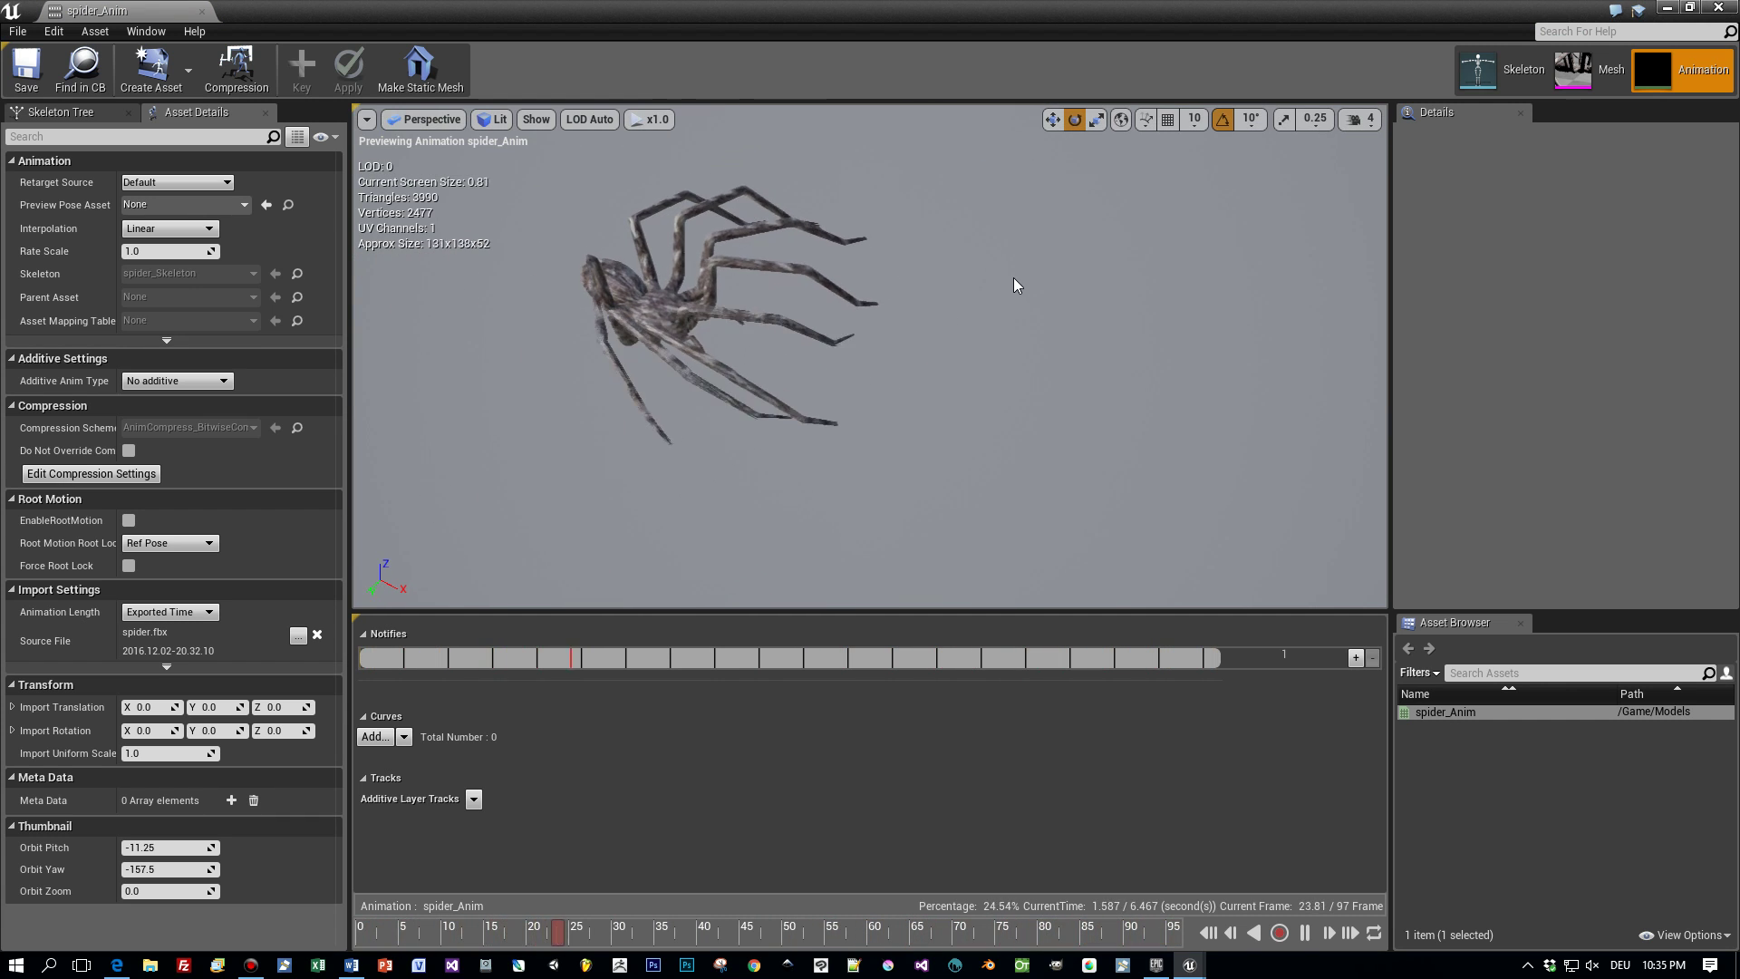
{"action": "left_click", "coordinate": [1719, 9]}
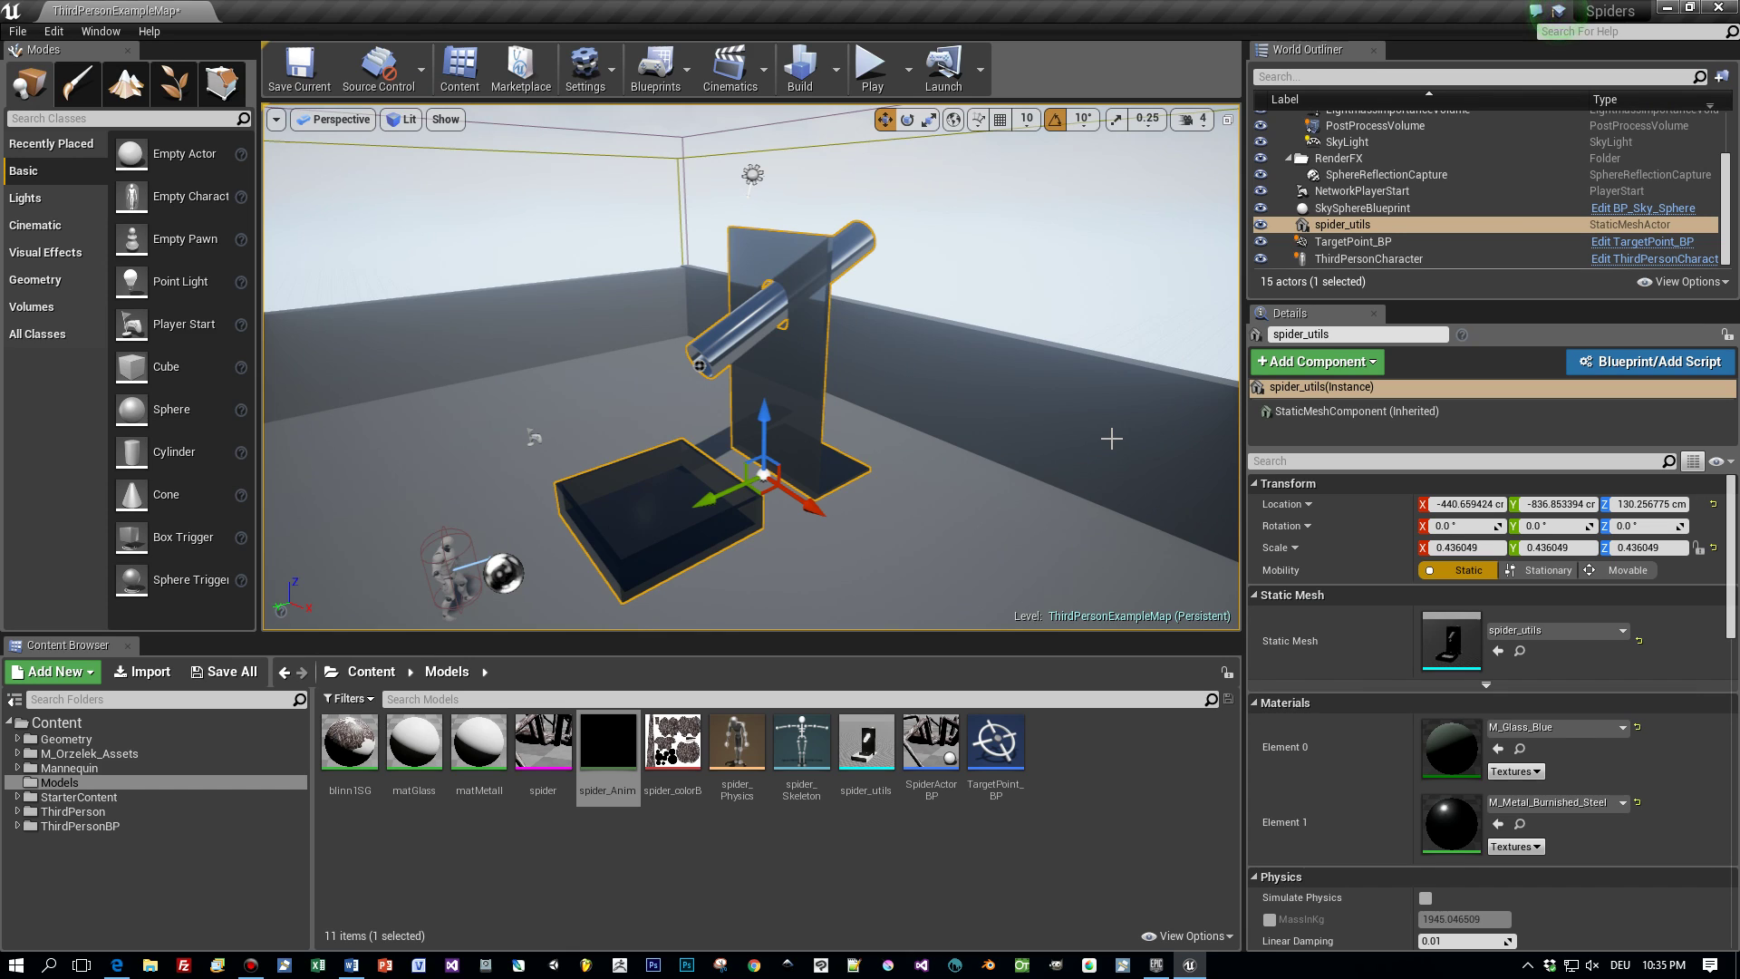
{"action": "left_click", "coordinate": [931, 745]}
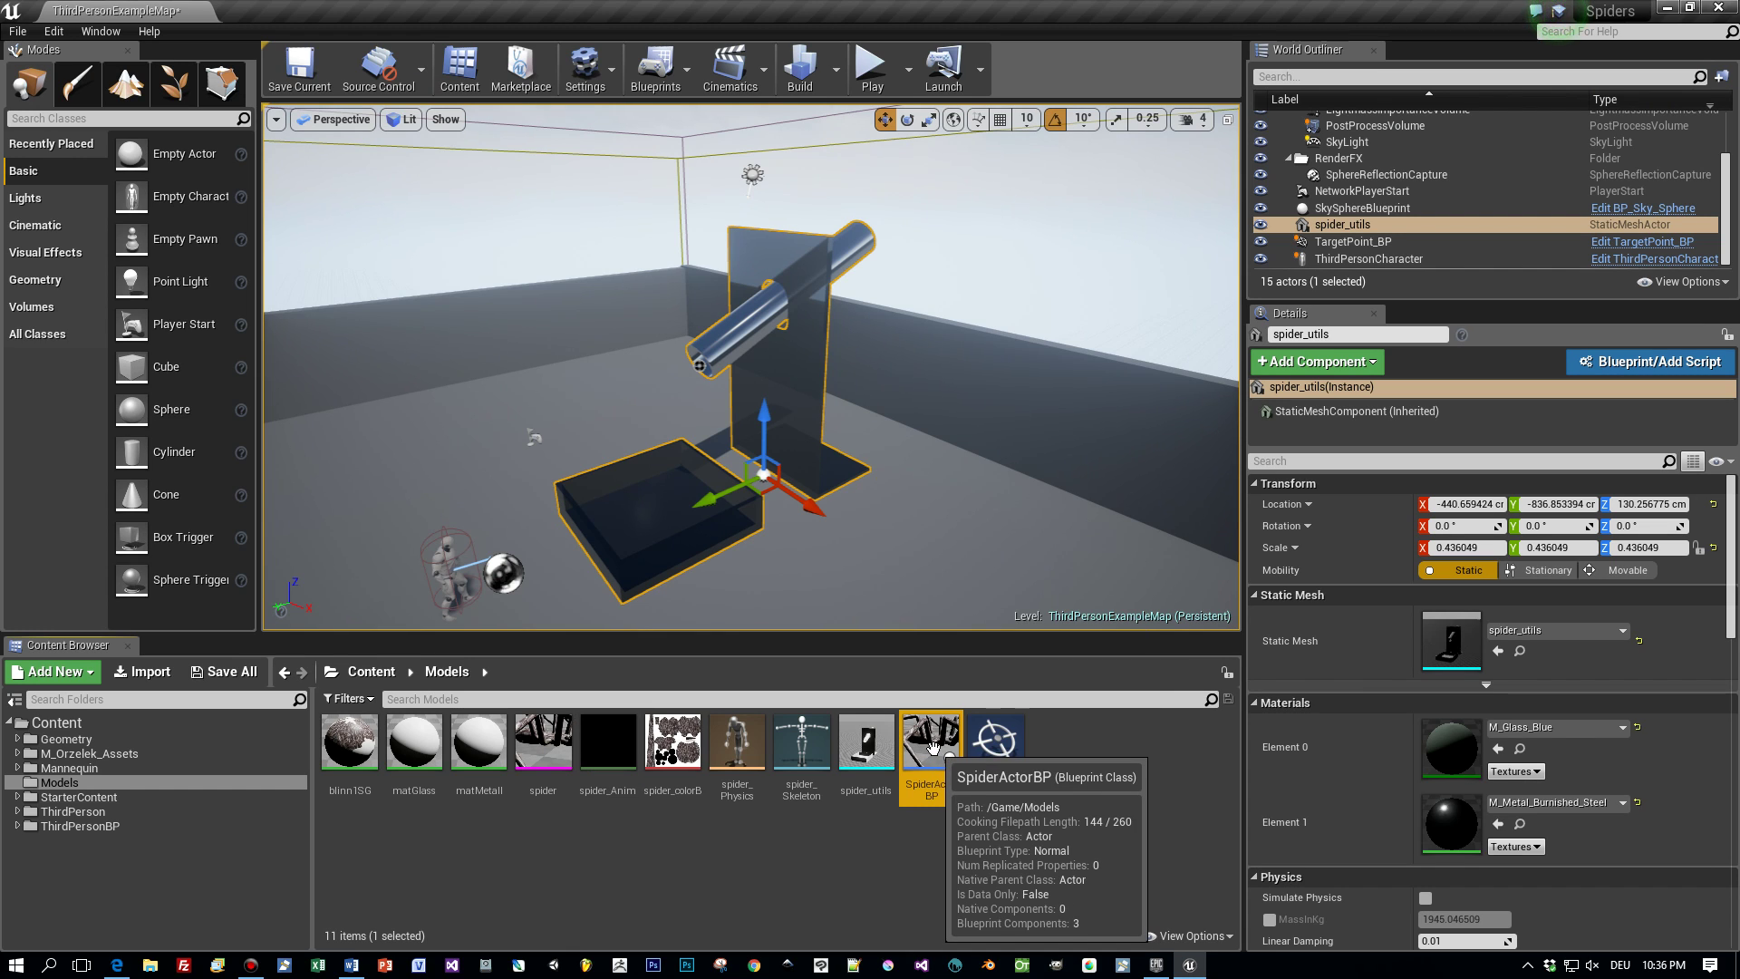
{"action": "right_click", "coordinate": [1058, 742]}
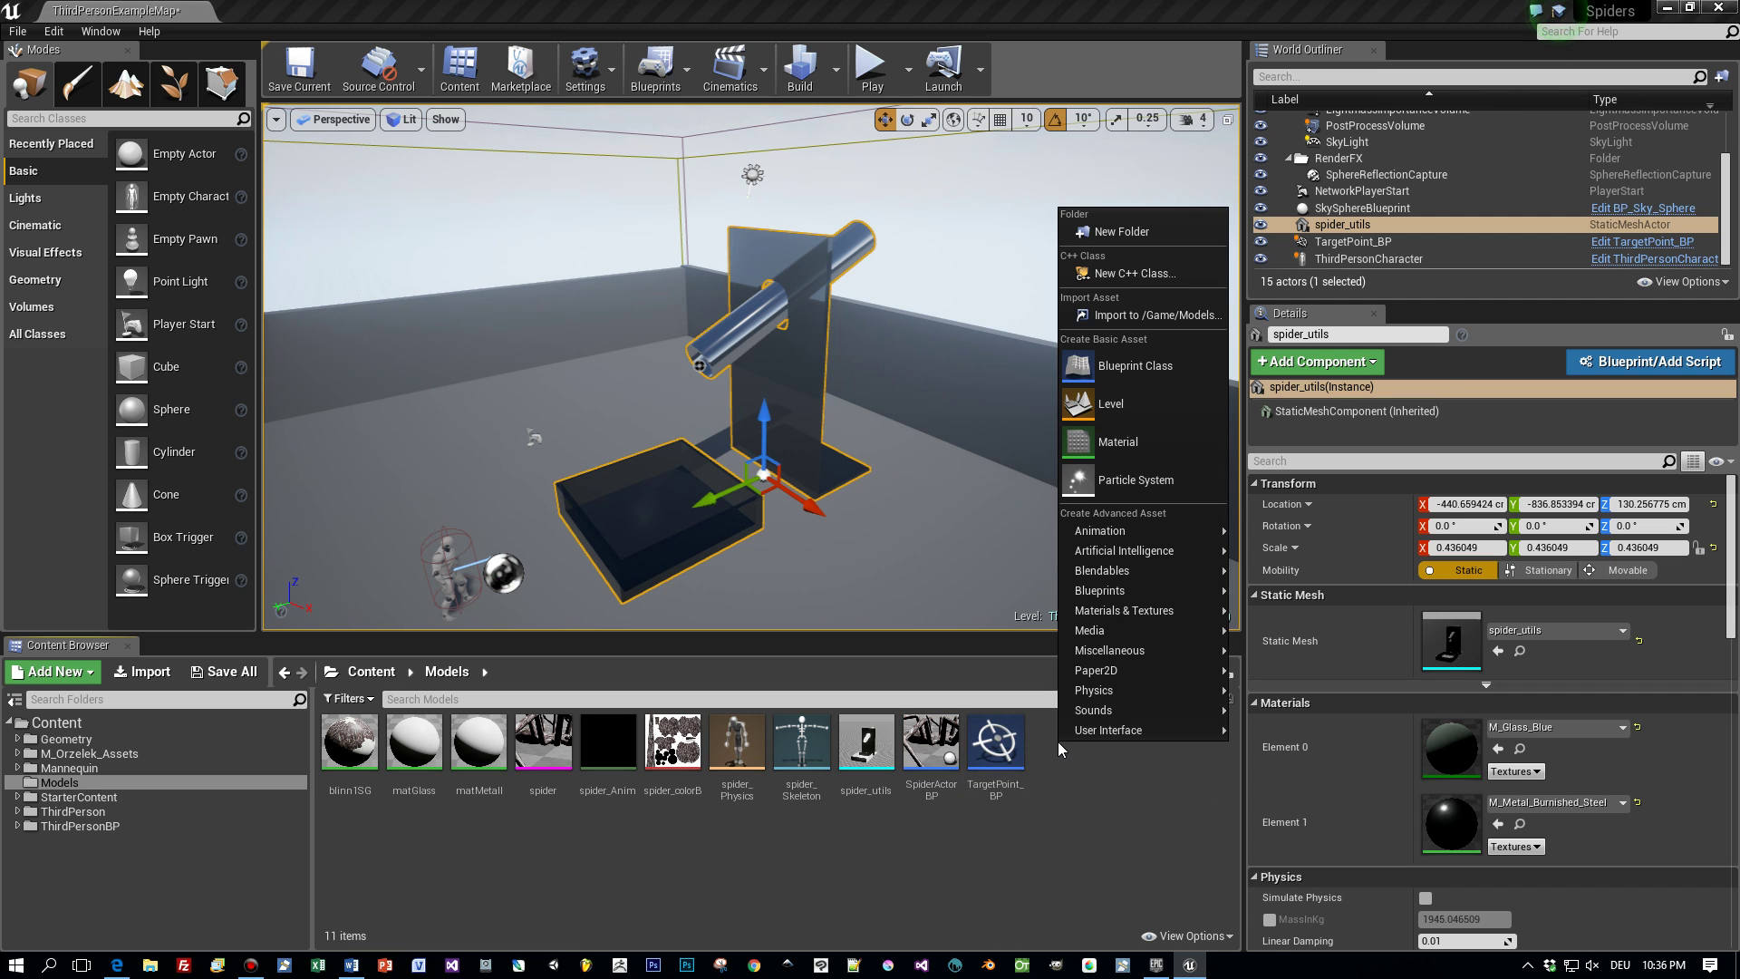
{"action": "left_click", "coordinate": [1134, 376]}
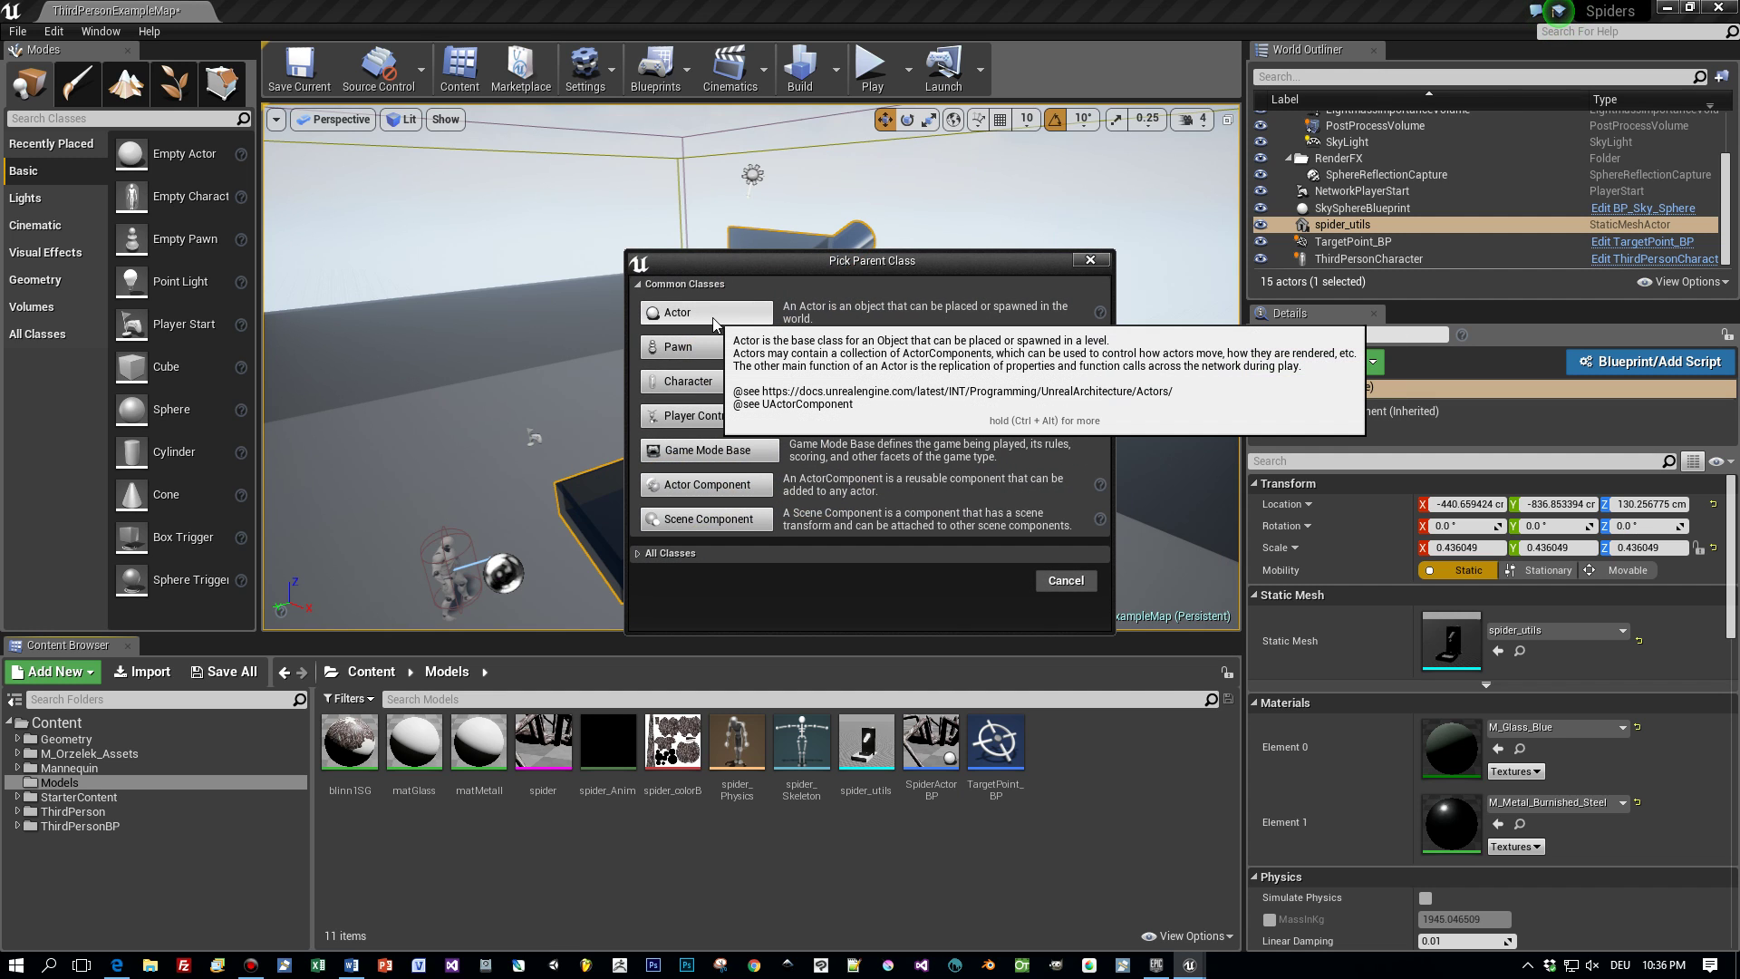
{"action": "left_click", "coordinate": [1065, 580]}
Open the SpiderActorBP blueprint and view the animated spider in its 3D preview
{"action": "double_click", "coordinate": [956, 796]}
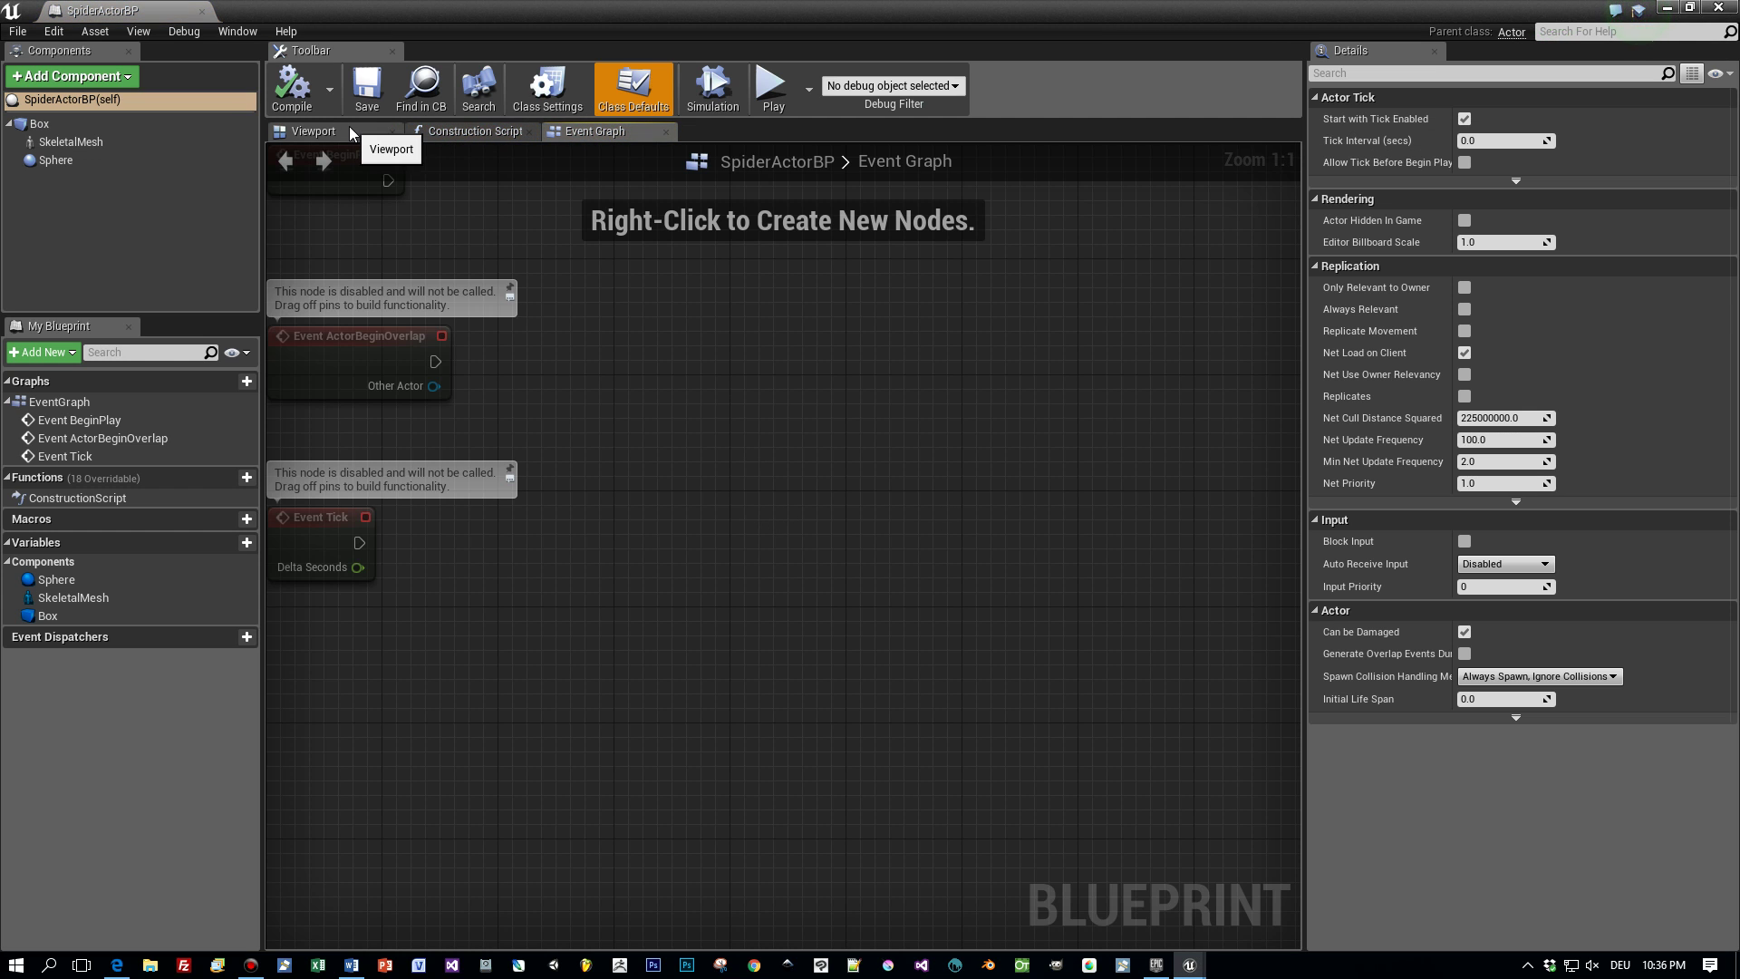
{"action": "left_click", "coordinate": [350, 131]}
{"action": "scroll", "coordinate": [921, 533], "scroll_direction": "up", "scroll_amount": 5}
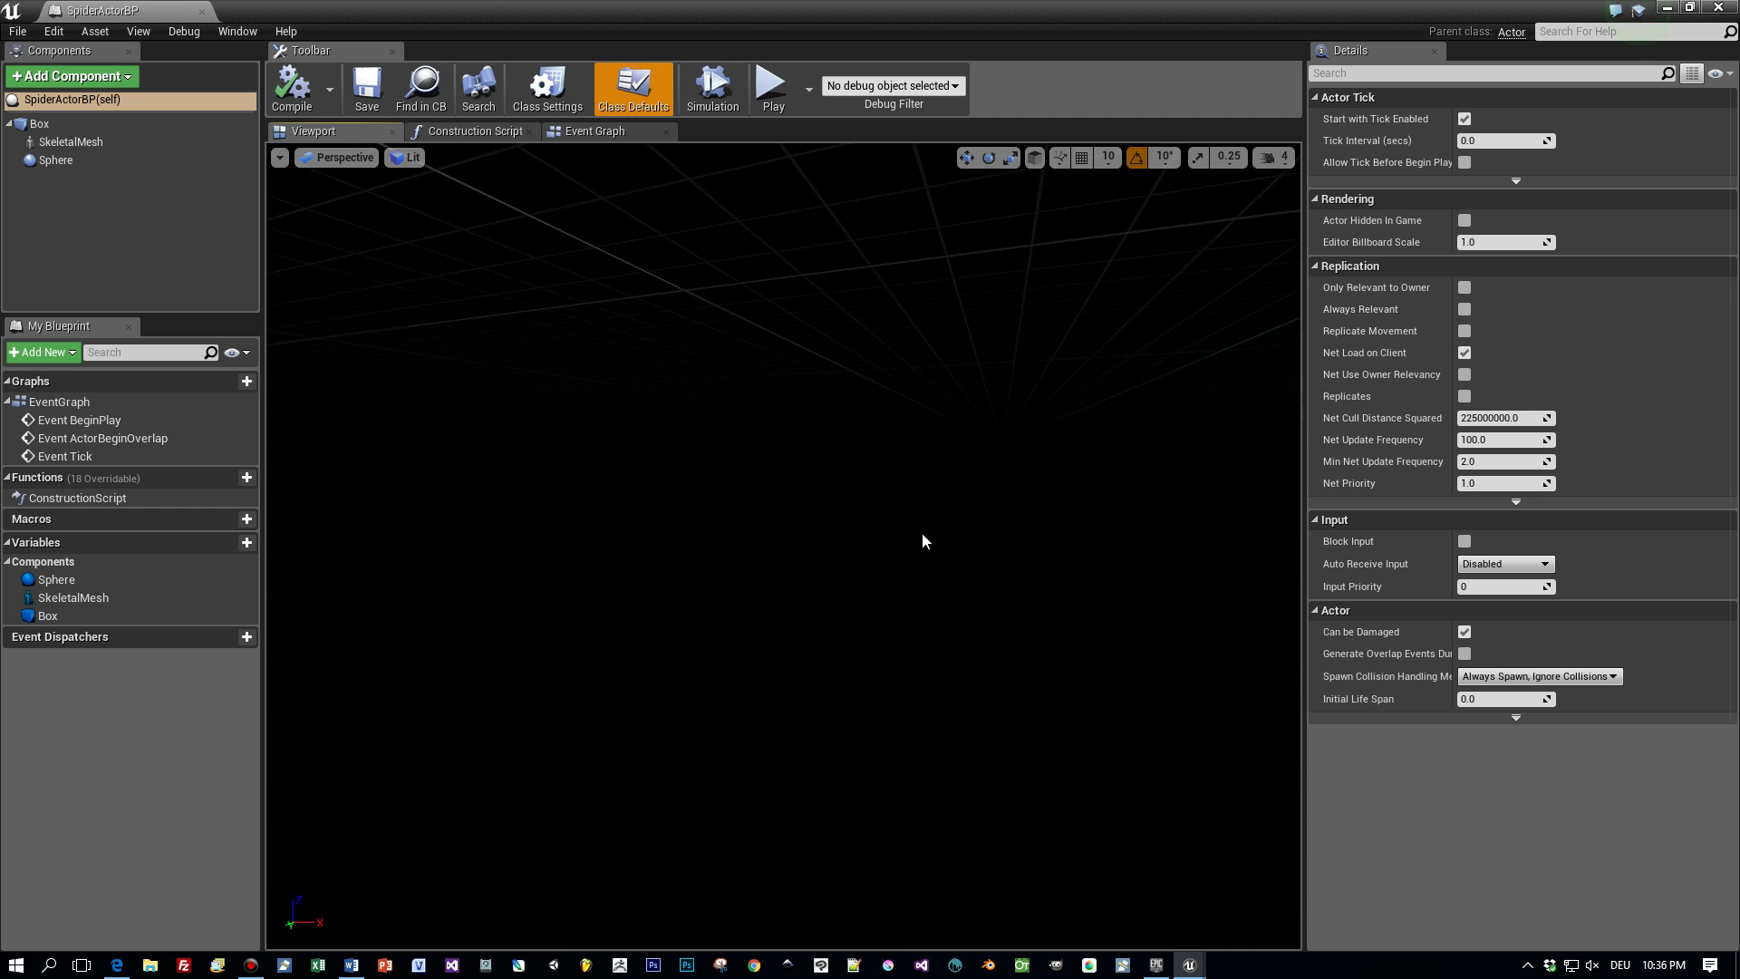
{"action": "scroll", "coordinate": [922, 532], "scroll_direction": "down", "scroll_amount": 5}
{"action": "left_click_drag", "start_coordinate": [936, 462], "coordinate": [843, 571], "text": "alt"}
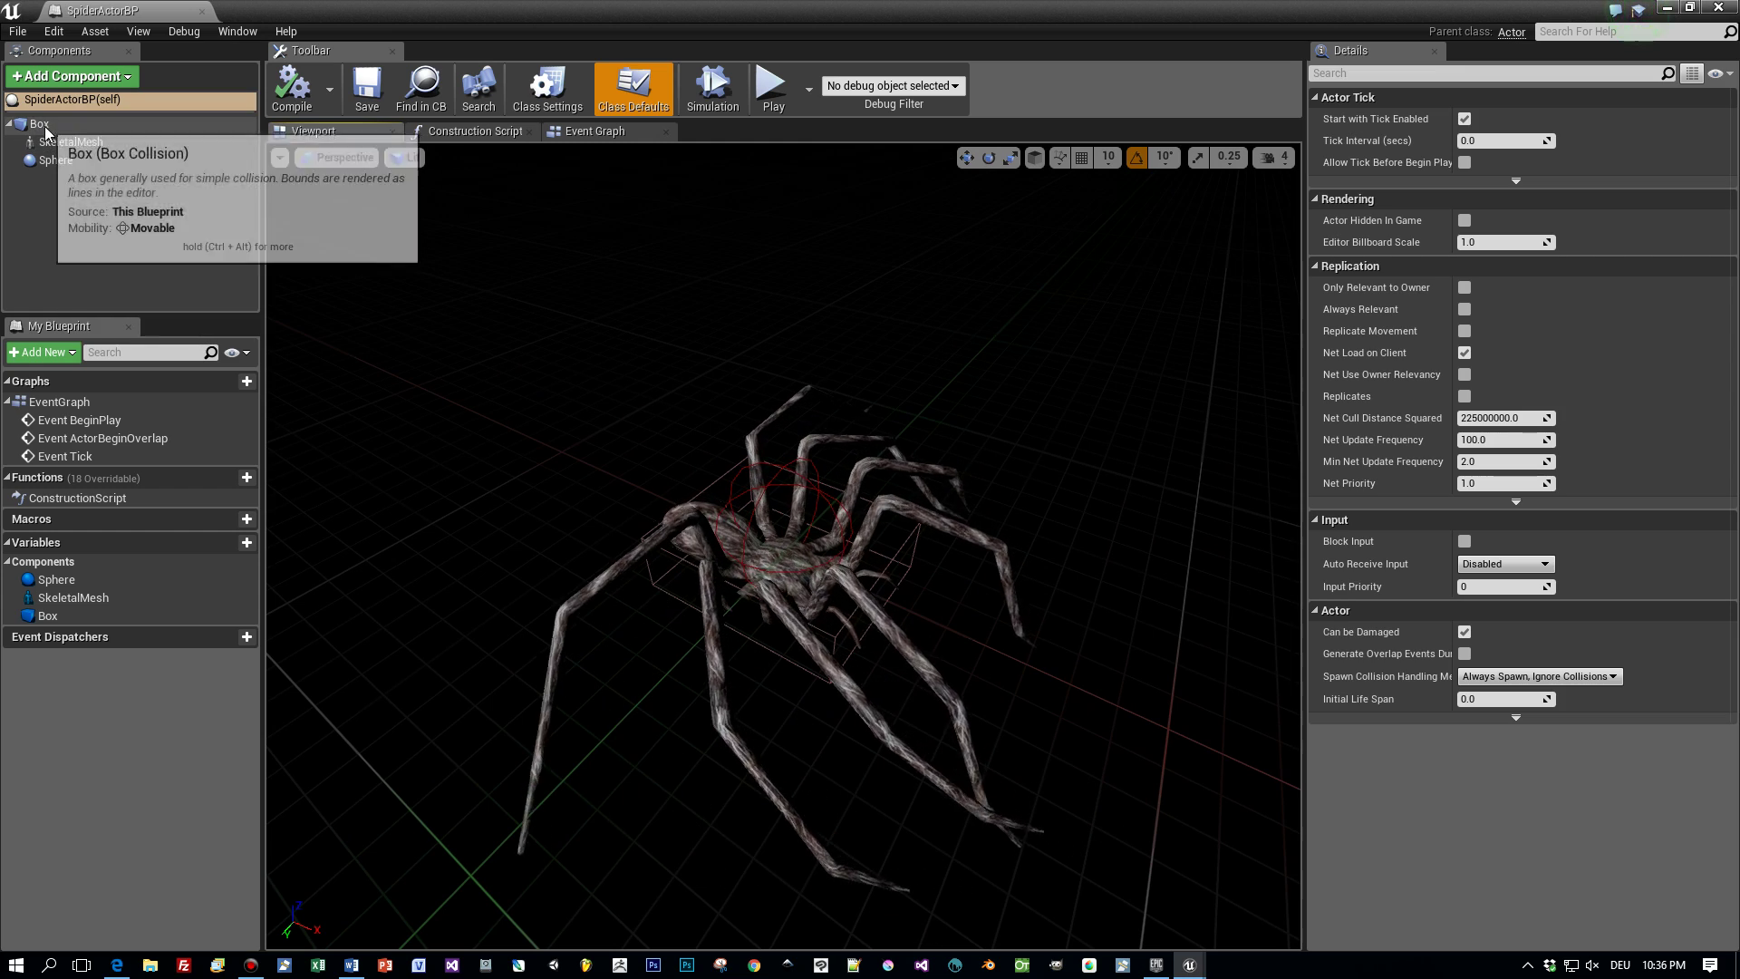
Inspect the Box, SkeletalMesh and Sphere components of the spider actor around the model
{"action": "left_click", "coordinate": [45, 126]}
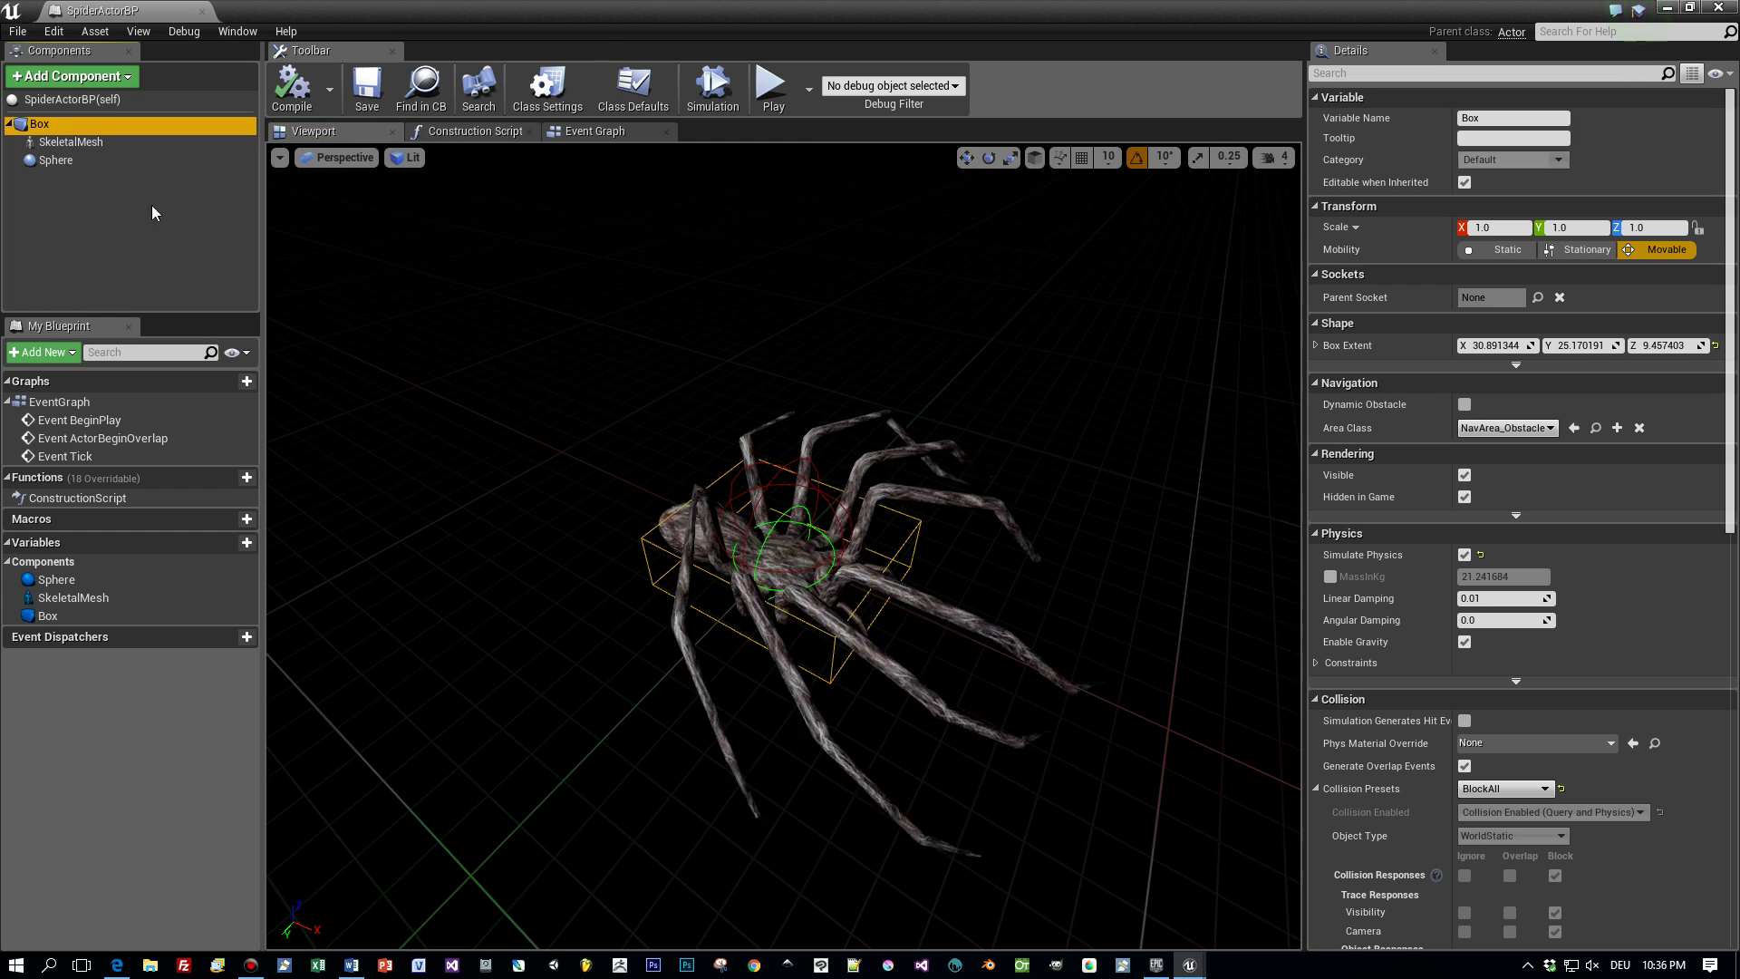
{"action": "left_click", "coordinate": [72, 143]}
{"action": "left_click", "coordinate": [56, 160]}
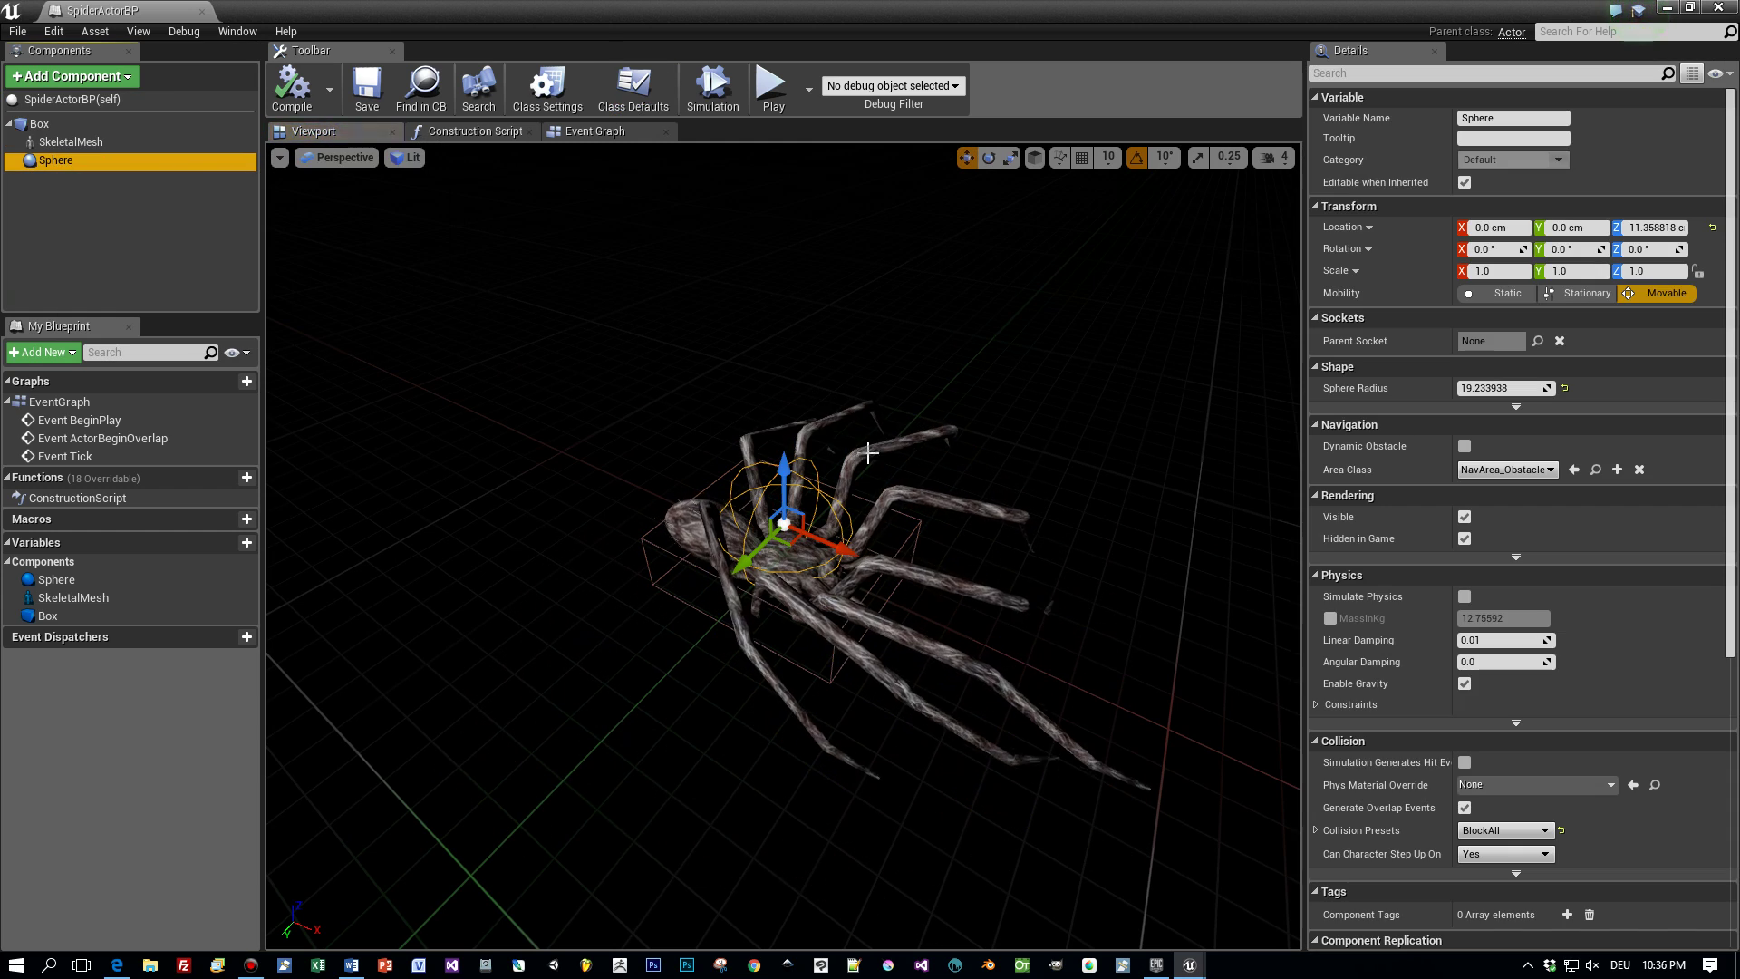
{"action": "left_click_drag", "start_coordinate": [764, 428], "coordinate": [870, 317], "text": "alt"}
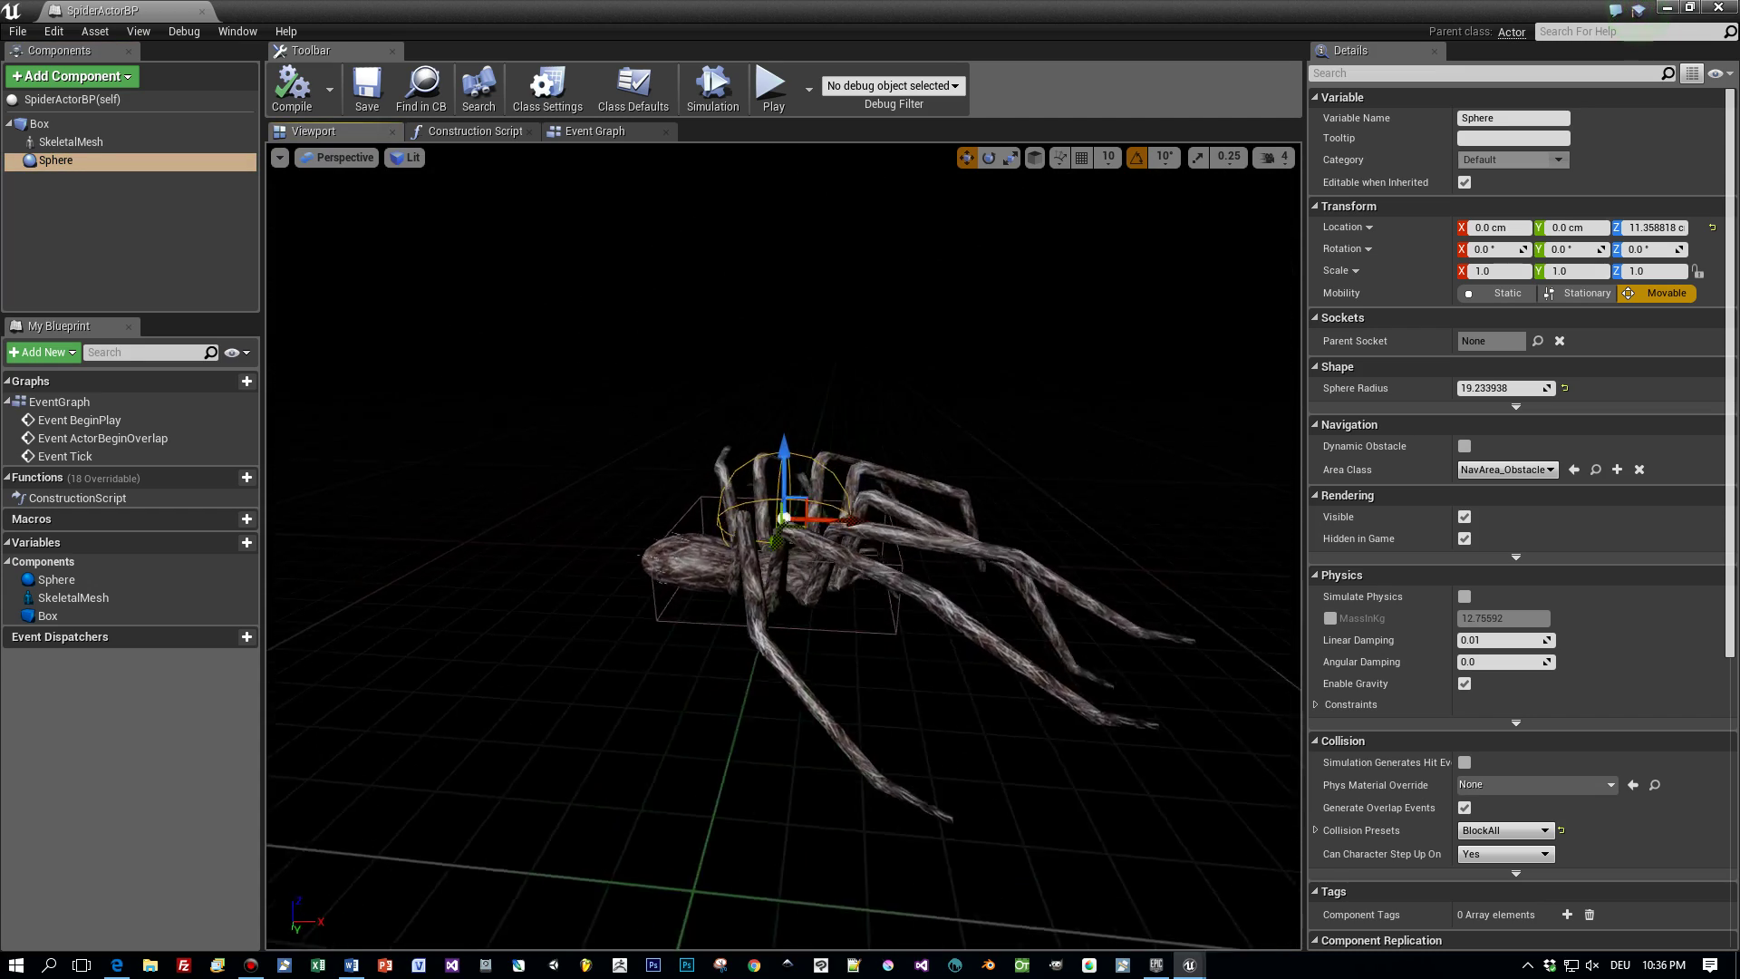
{"action": "left_click_drag", "start_coordinate": [877, 412], "coordinate": [881, 390]}
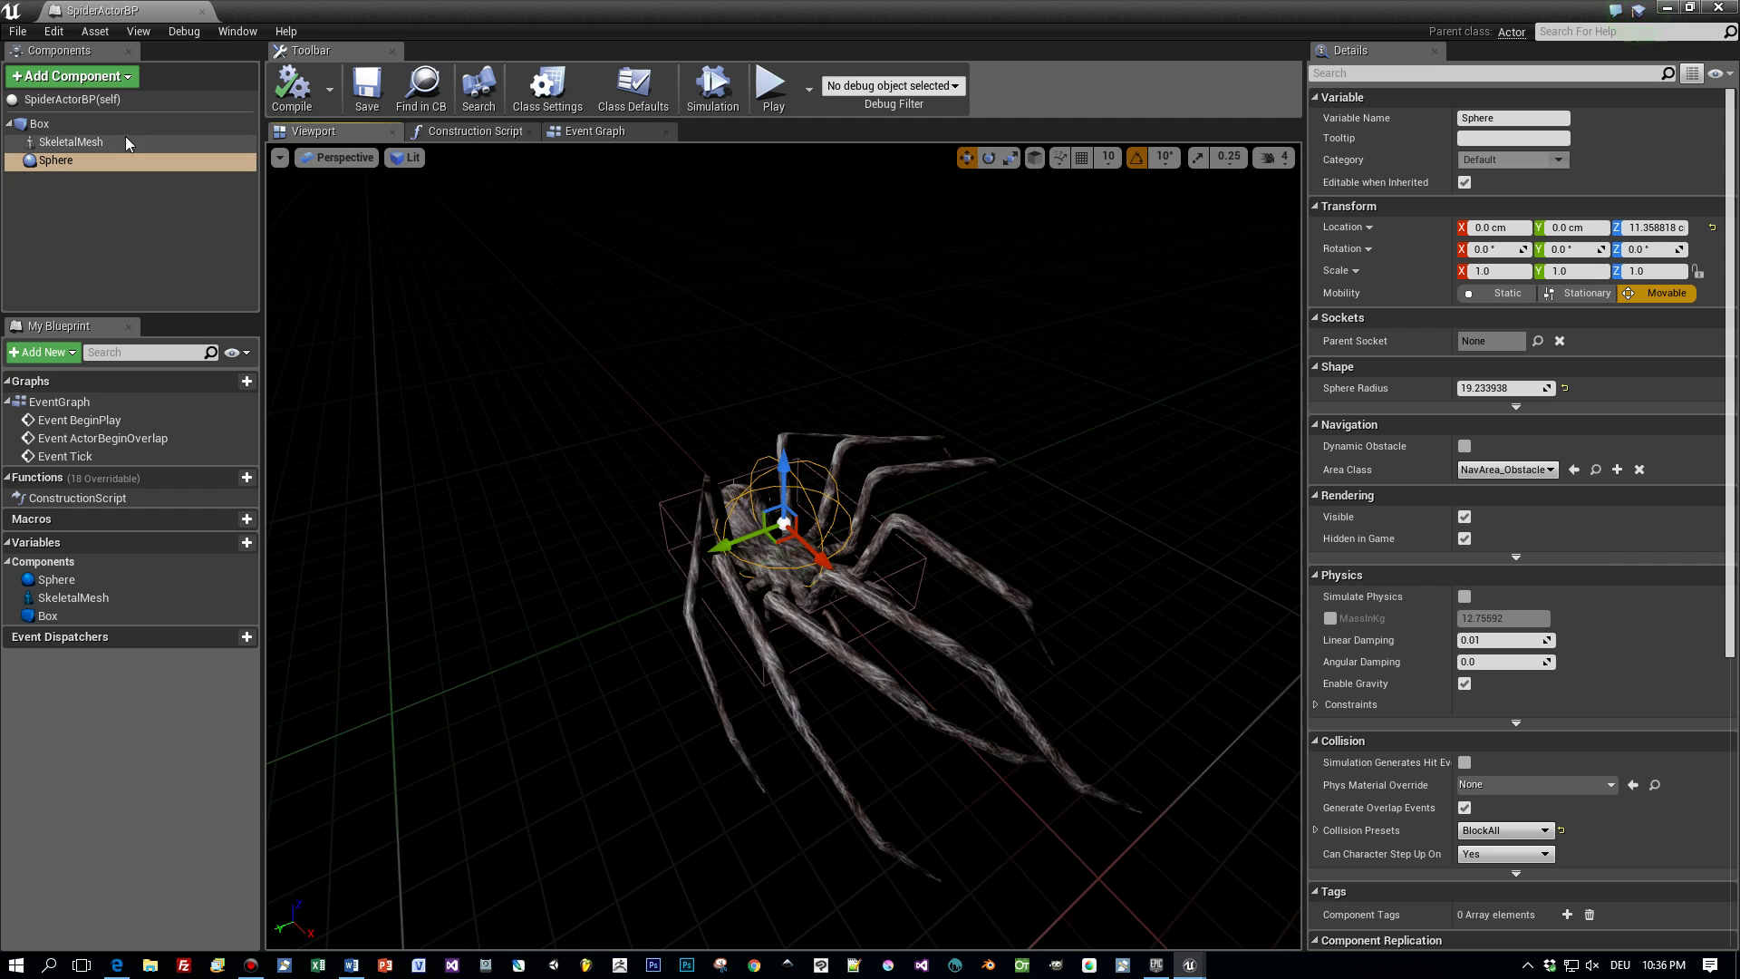
Examine the Box component's collision and physics settings, filtering its properties by "coll" and "physi"
{"action": "left_click", "coordinate": [41, 123]}
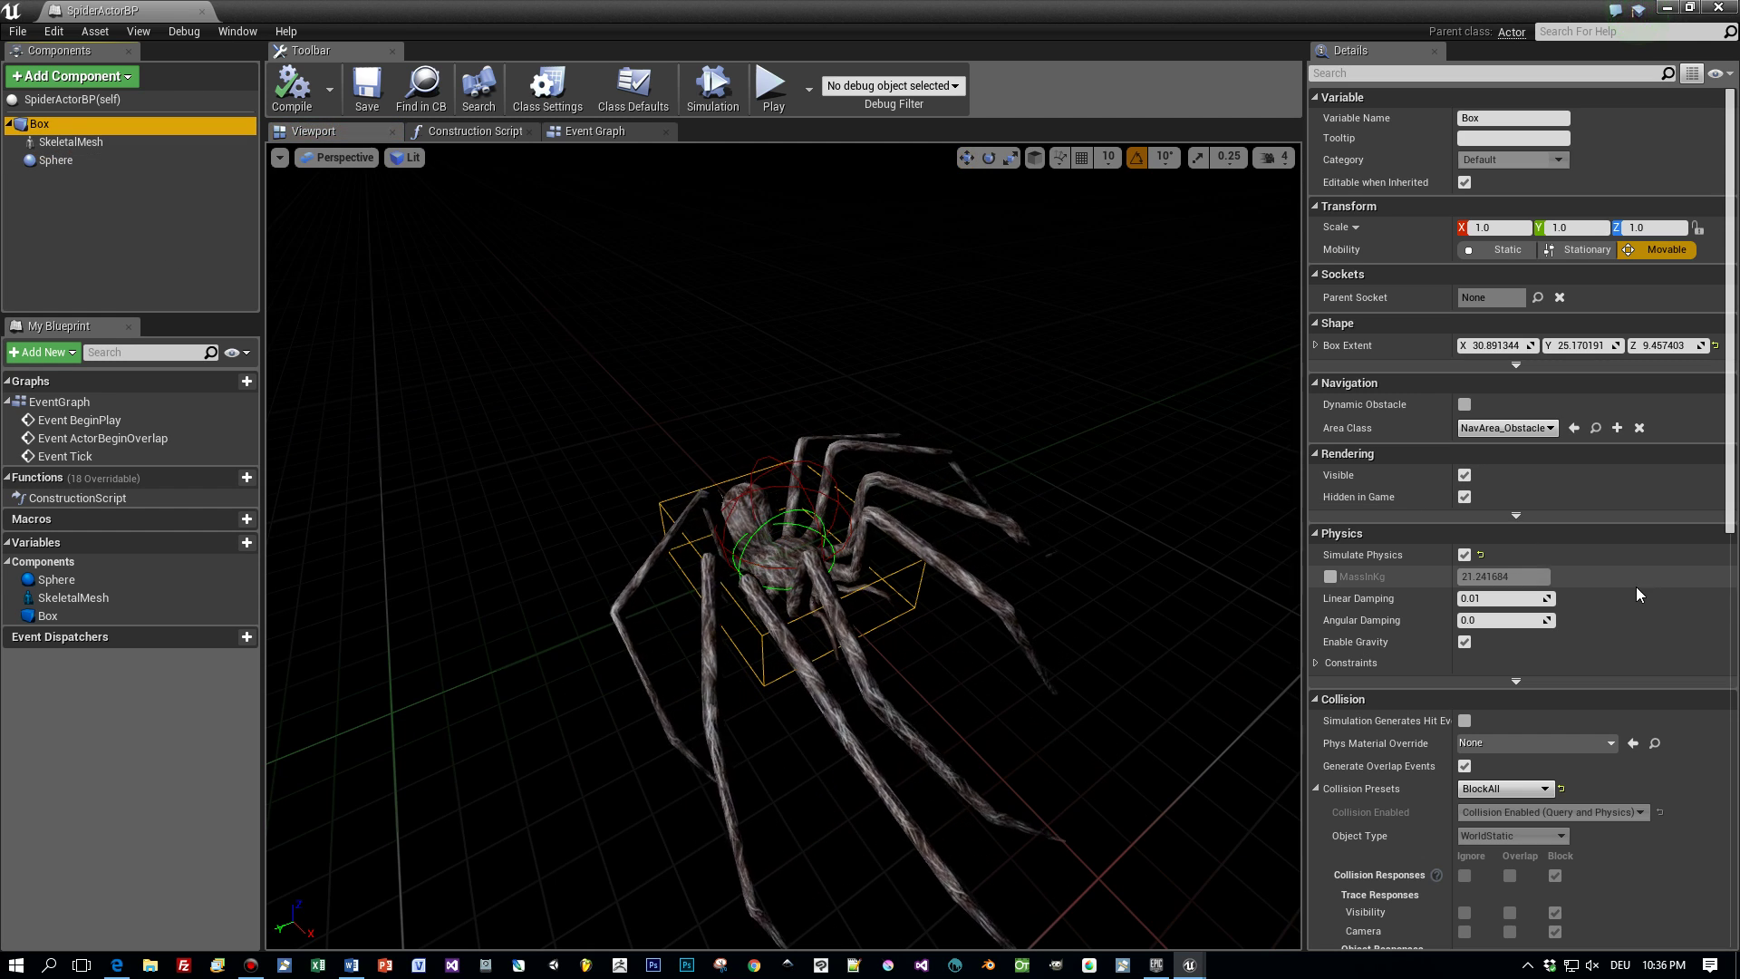
{"action": "scroll", "coordinate": [1650, 602], "scroll_direction": "down", "scroll_amount": 5}
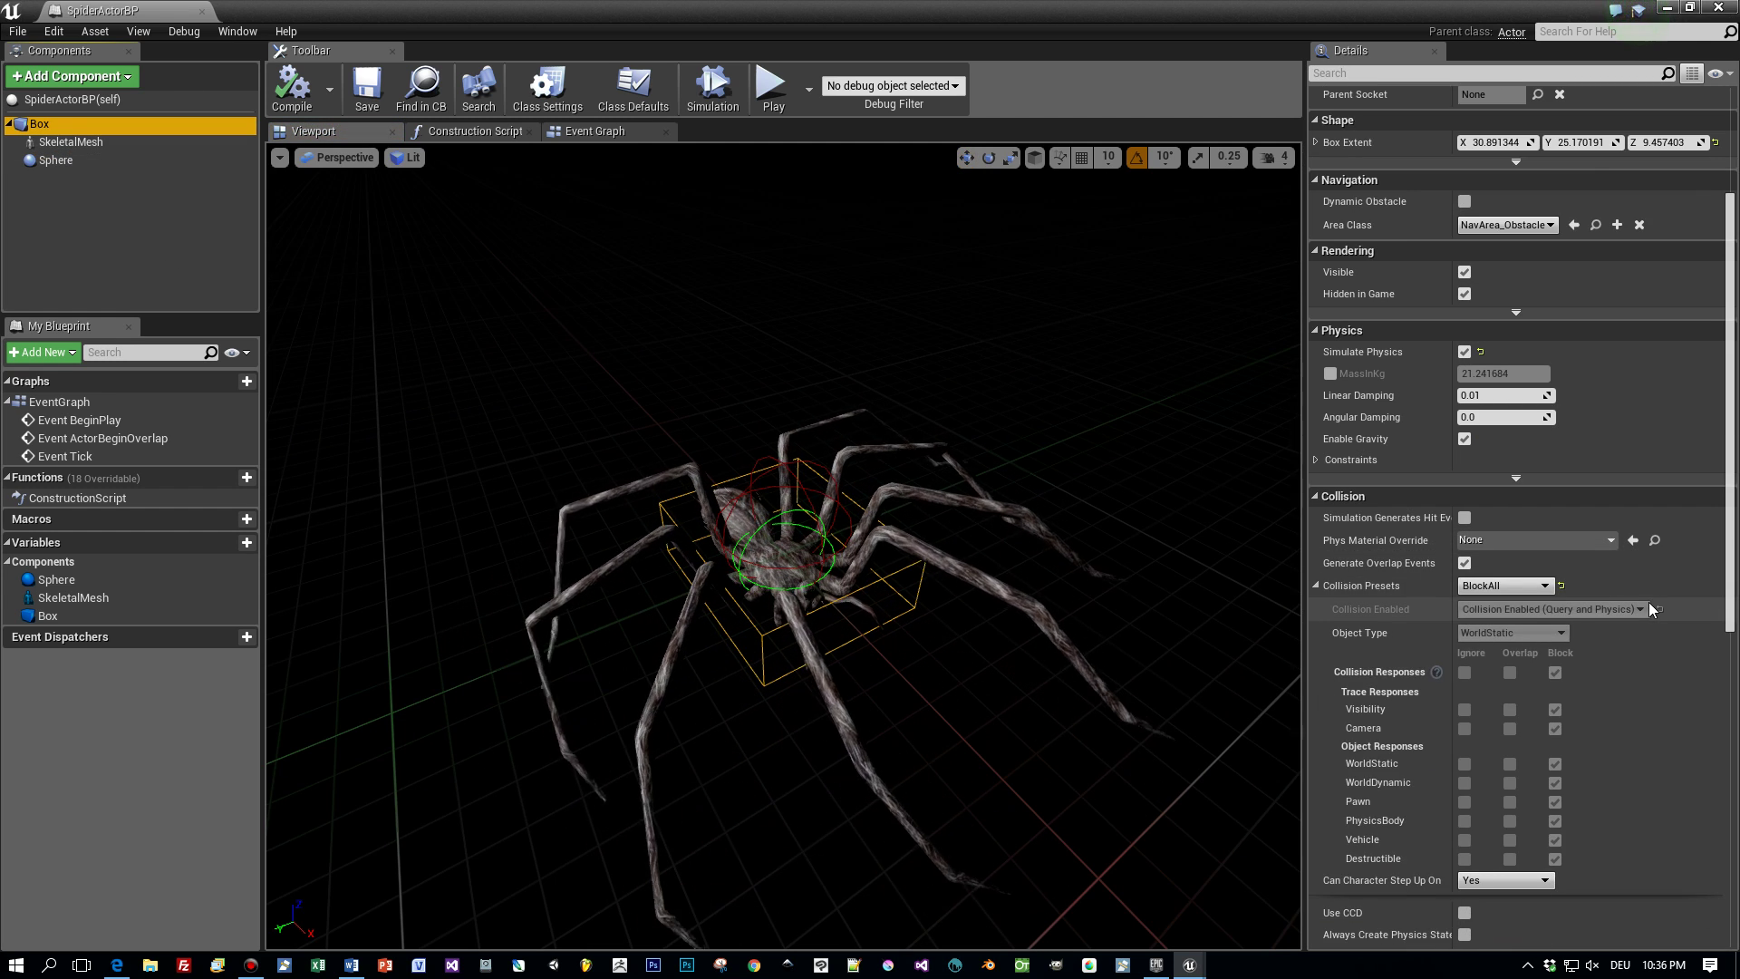
{"action": "scroll", "coordinate": [1650, 601], "scroll_direction": "down", "scroll_amount": 3}
{"action": "scroll", "coordinate": [1650, 602], "scroll_direction": "up", "scroll_amount": 6}
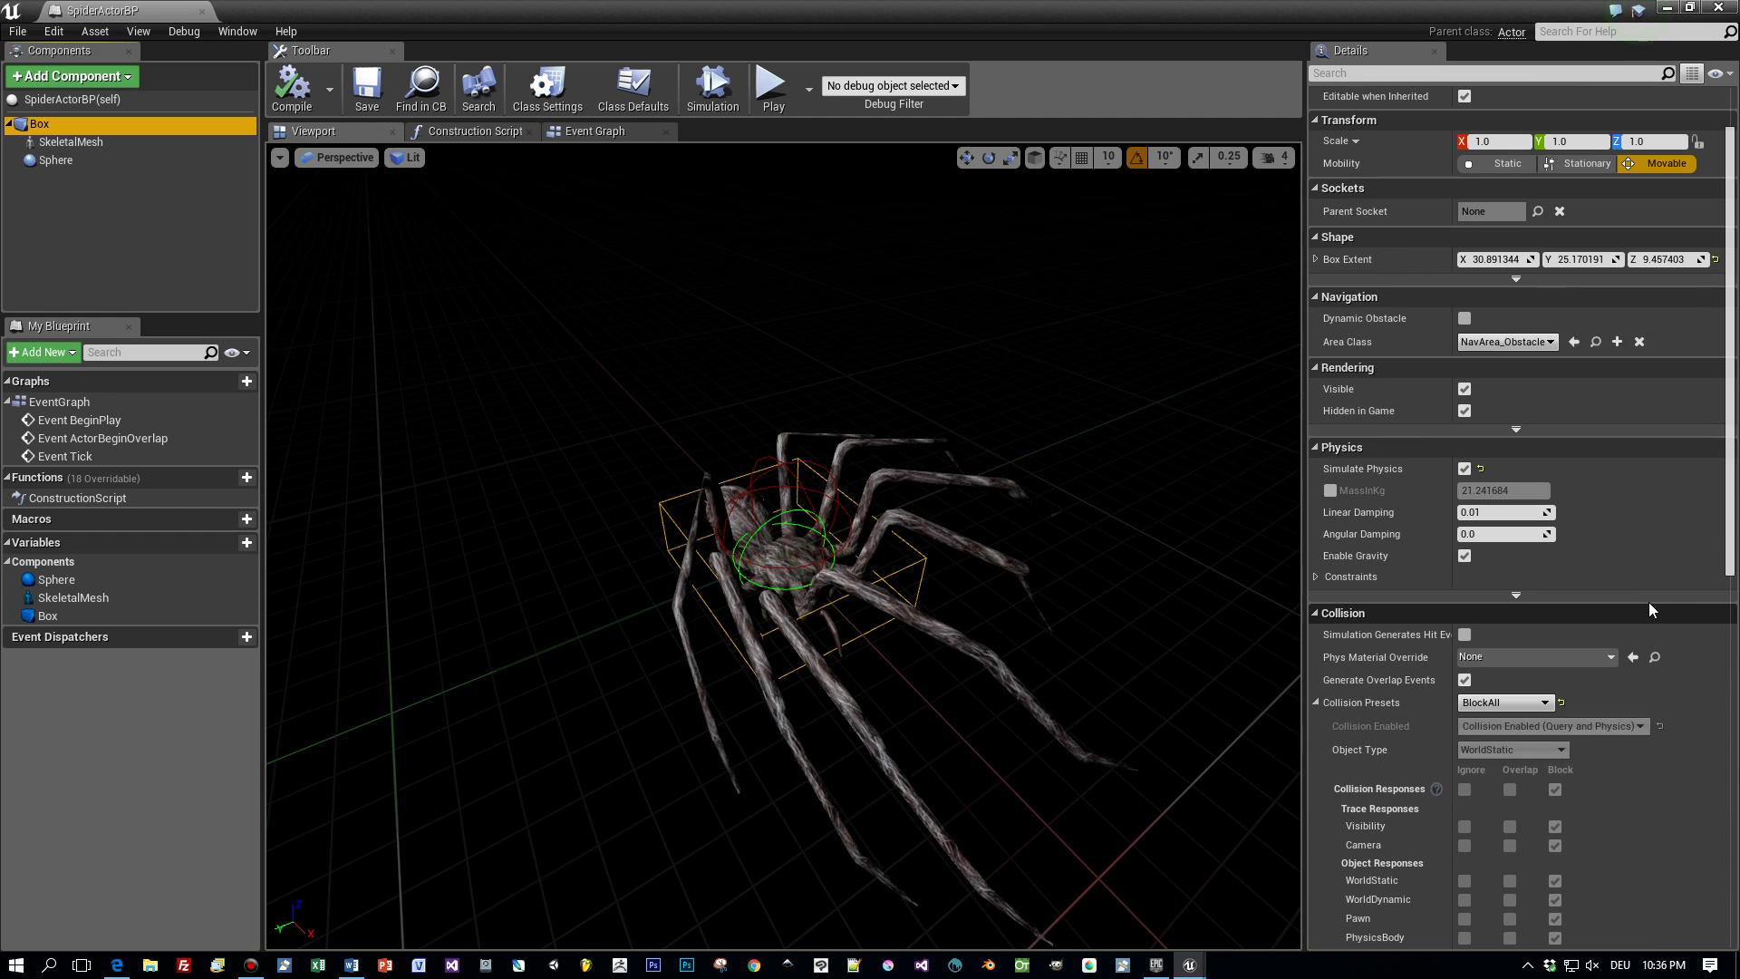
{"action": "scroll", "coordinate": [1650, 602], "scroll_direction": "down", "scroll_amount": 3}
{"action": "left_click", "coordinate": [1358, 72]}
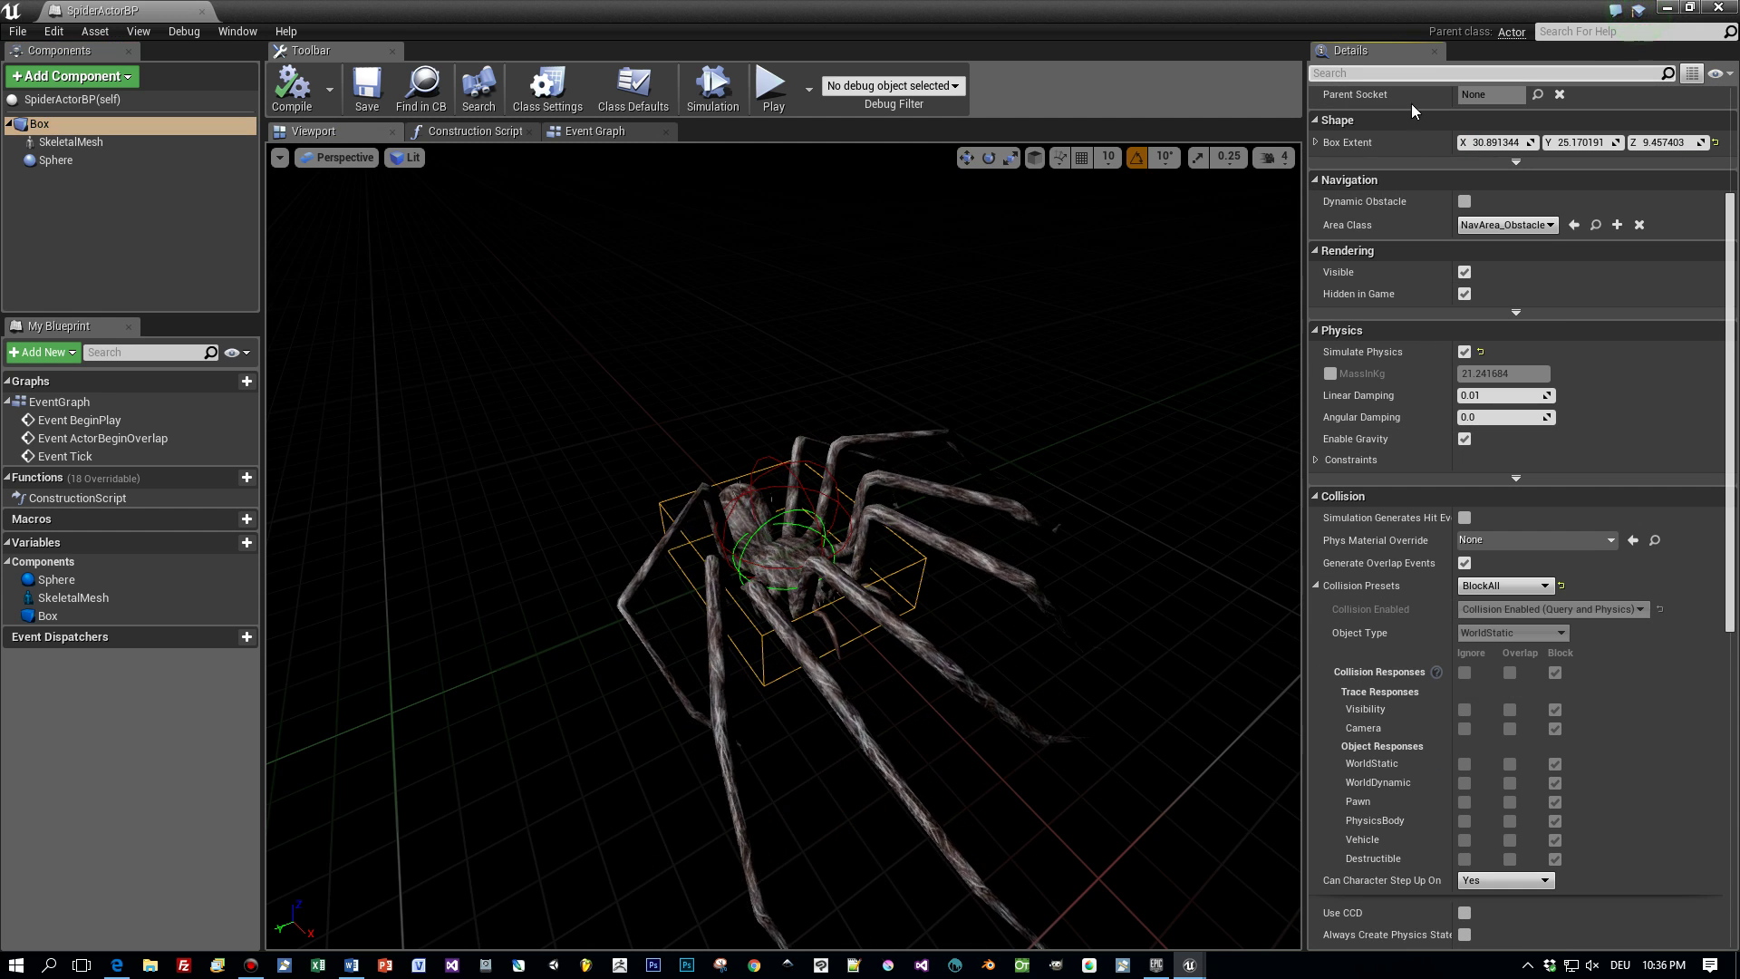
{"action": "type", "text": "coll"}
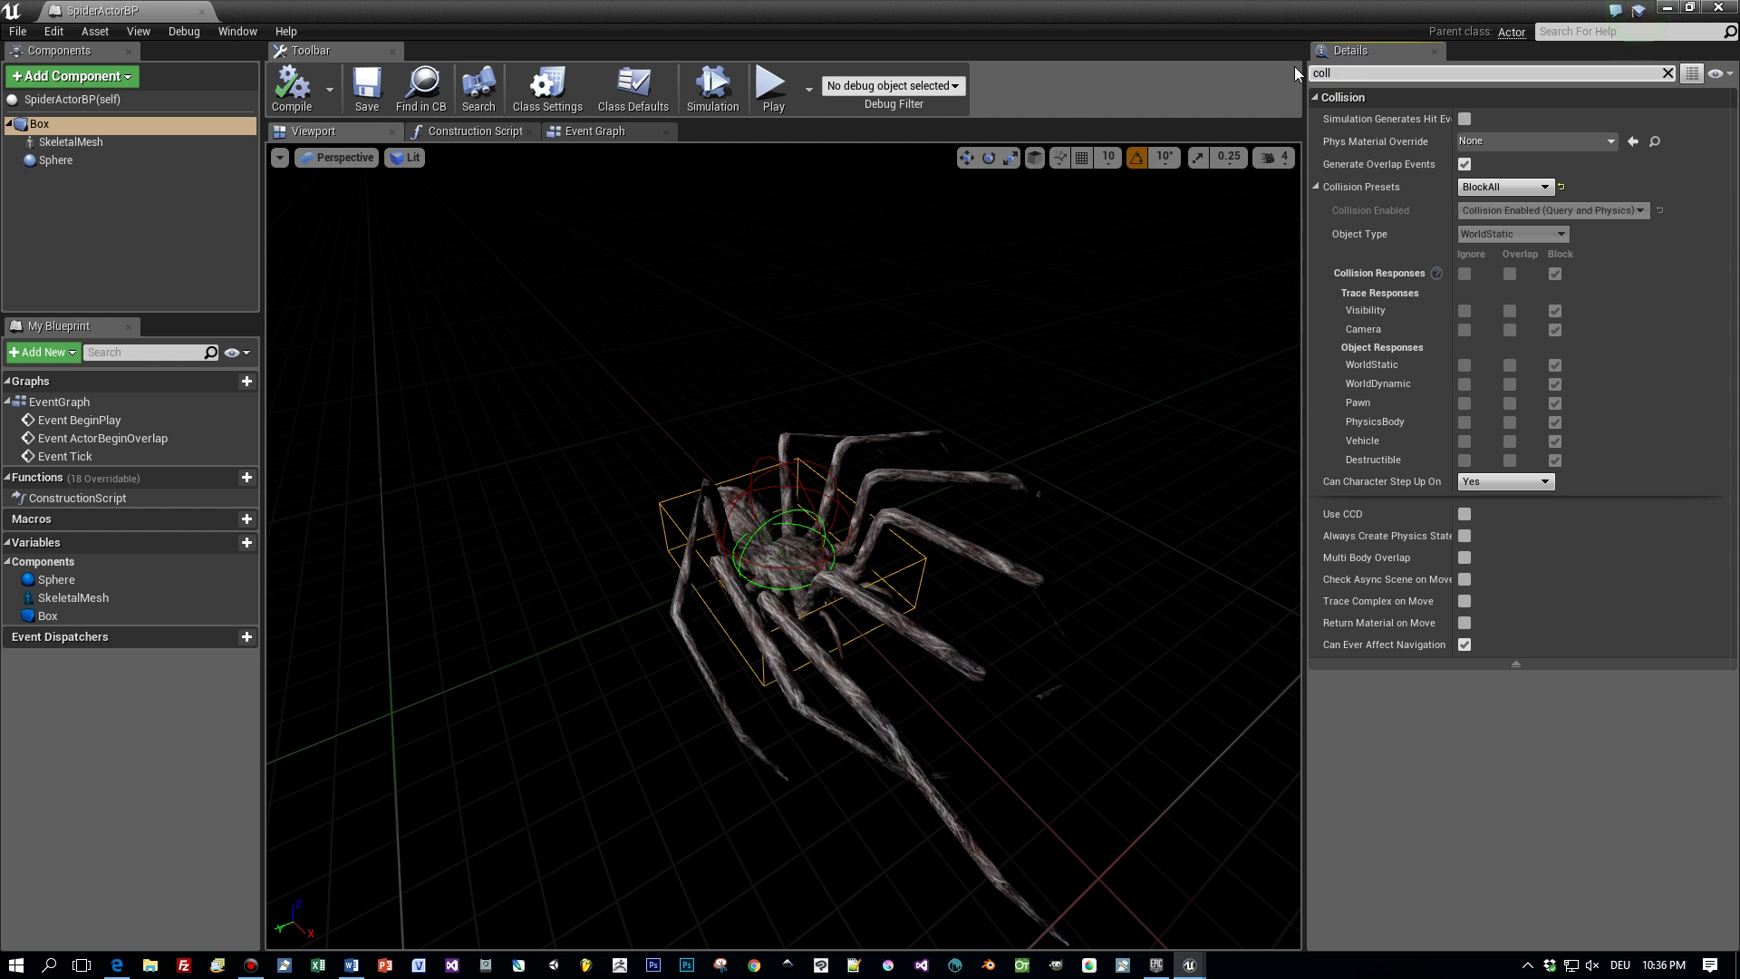
{"action": "double_click", "coordinate": [1346, 71]}
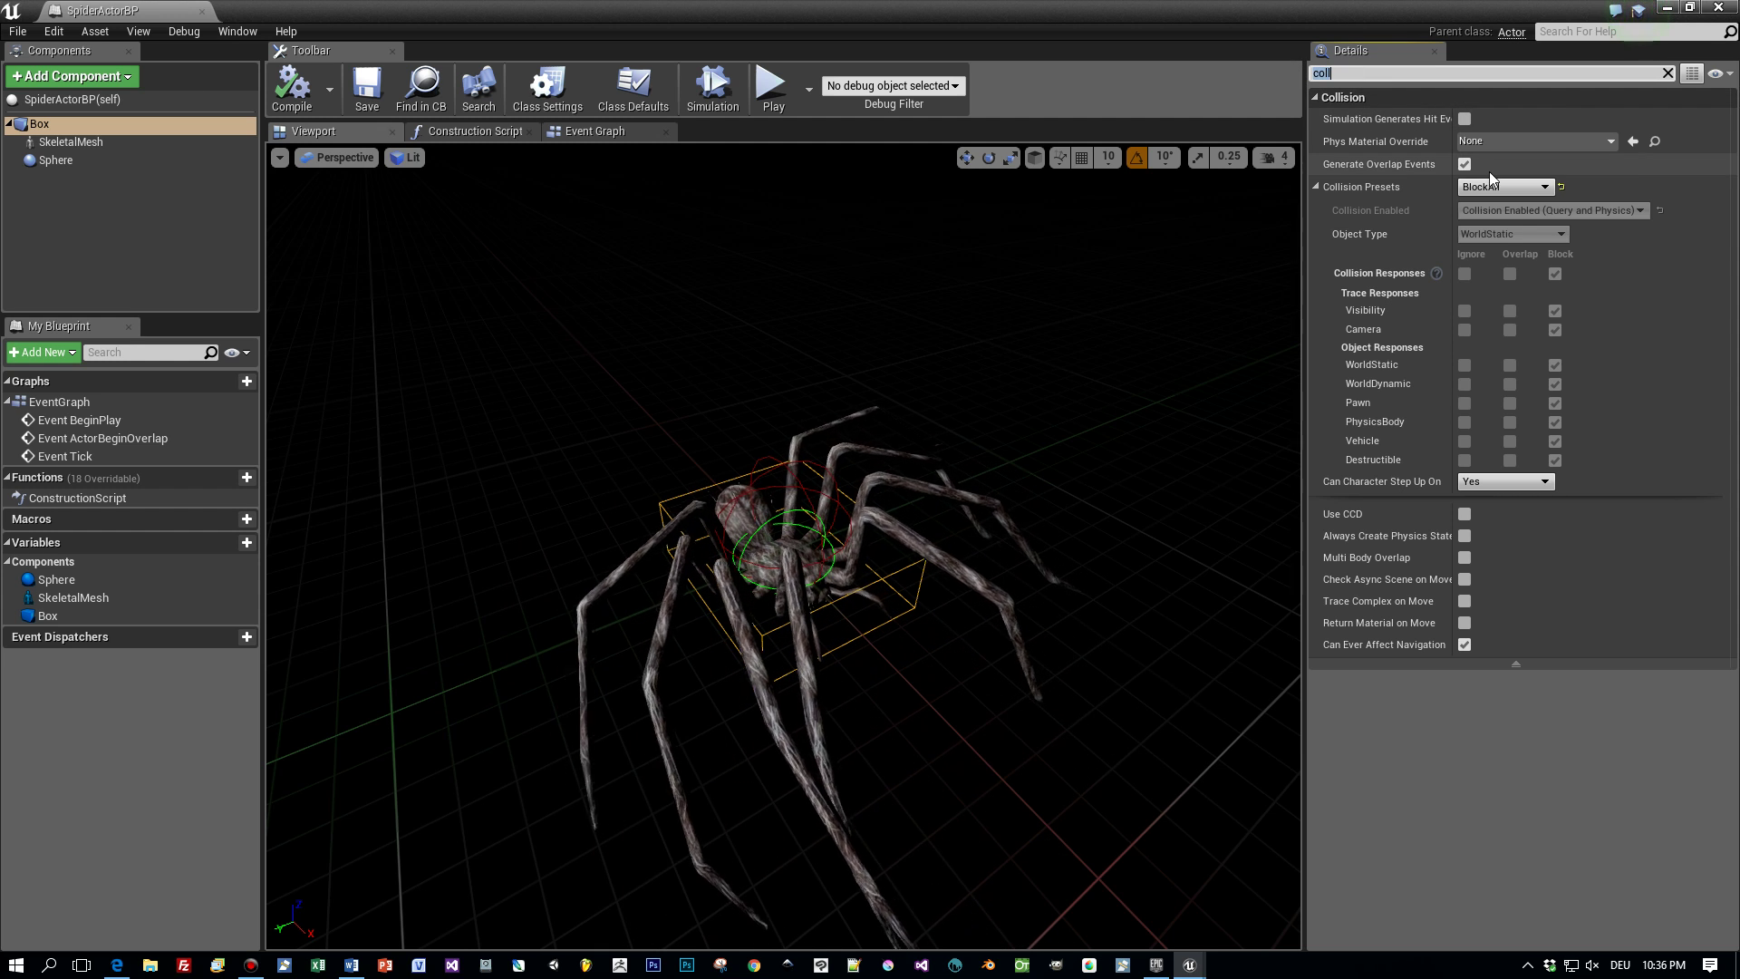
{"action": "type", "text": "physi"}
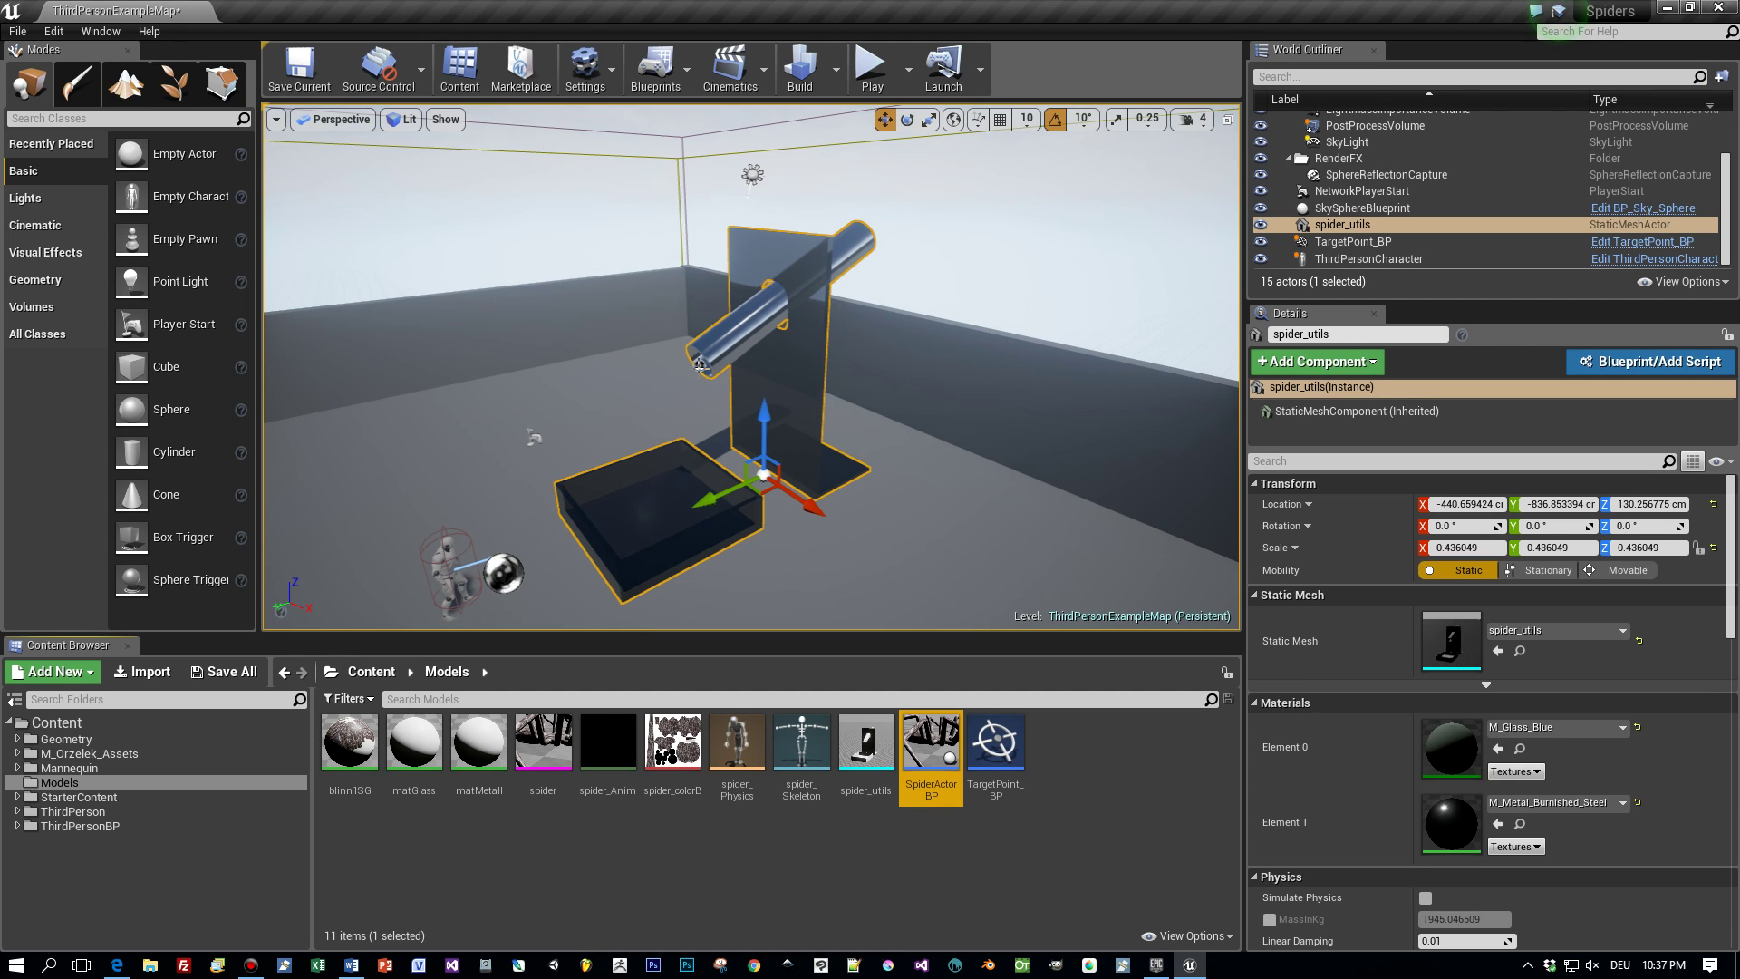
Select the target point at the tube's mouth and search the placeable actors for "target"
{"action": "left_click", "coordinate": [700, 366]}
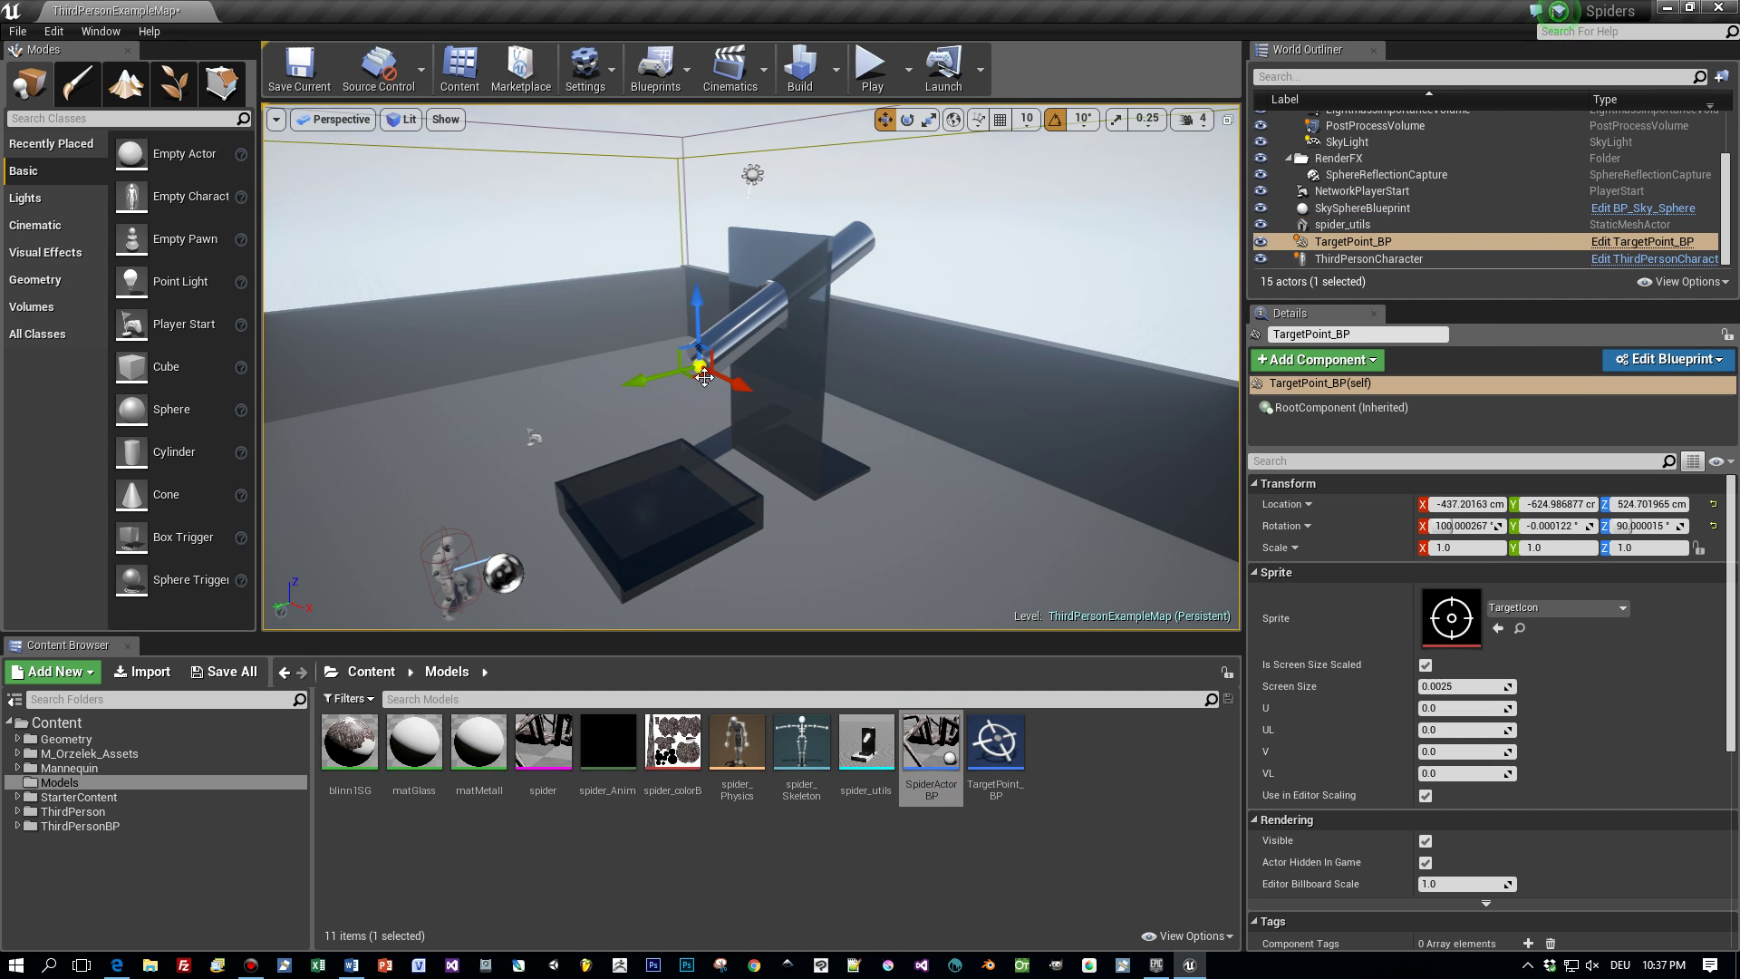
{"action": "left_click", "coordinate": [73, 118]}
{"action": "type", "text": "target"}
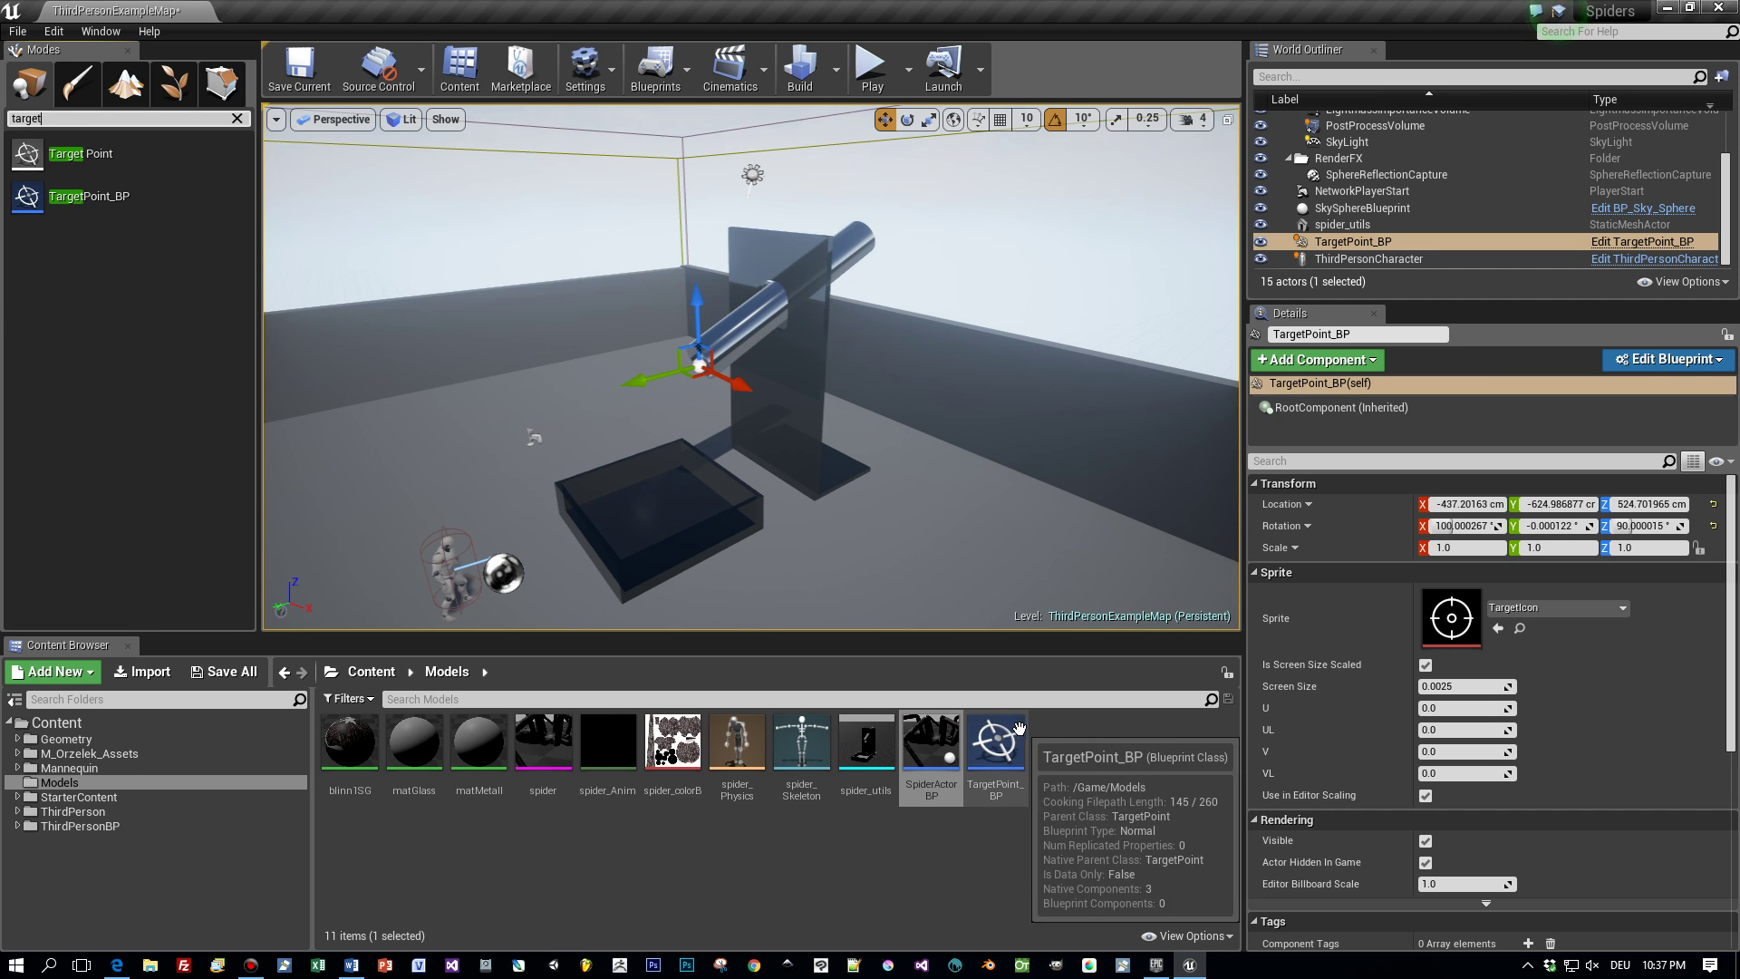
{"action": "left_click", "coordinate": [1079, 761]}
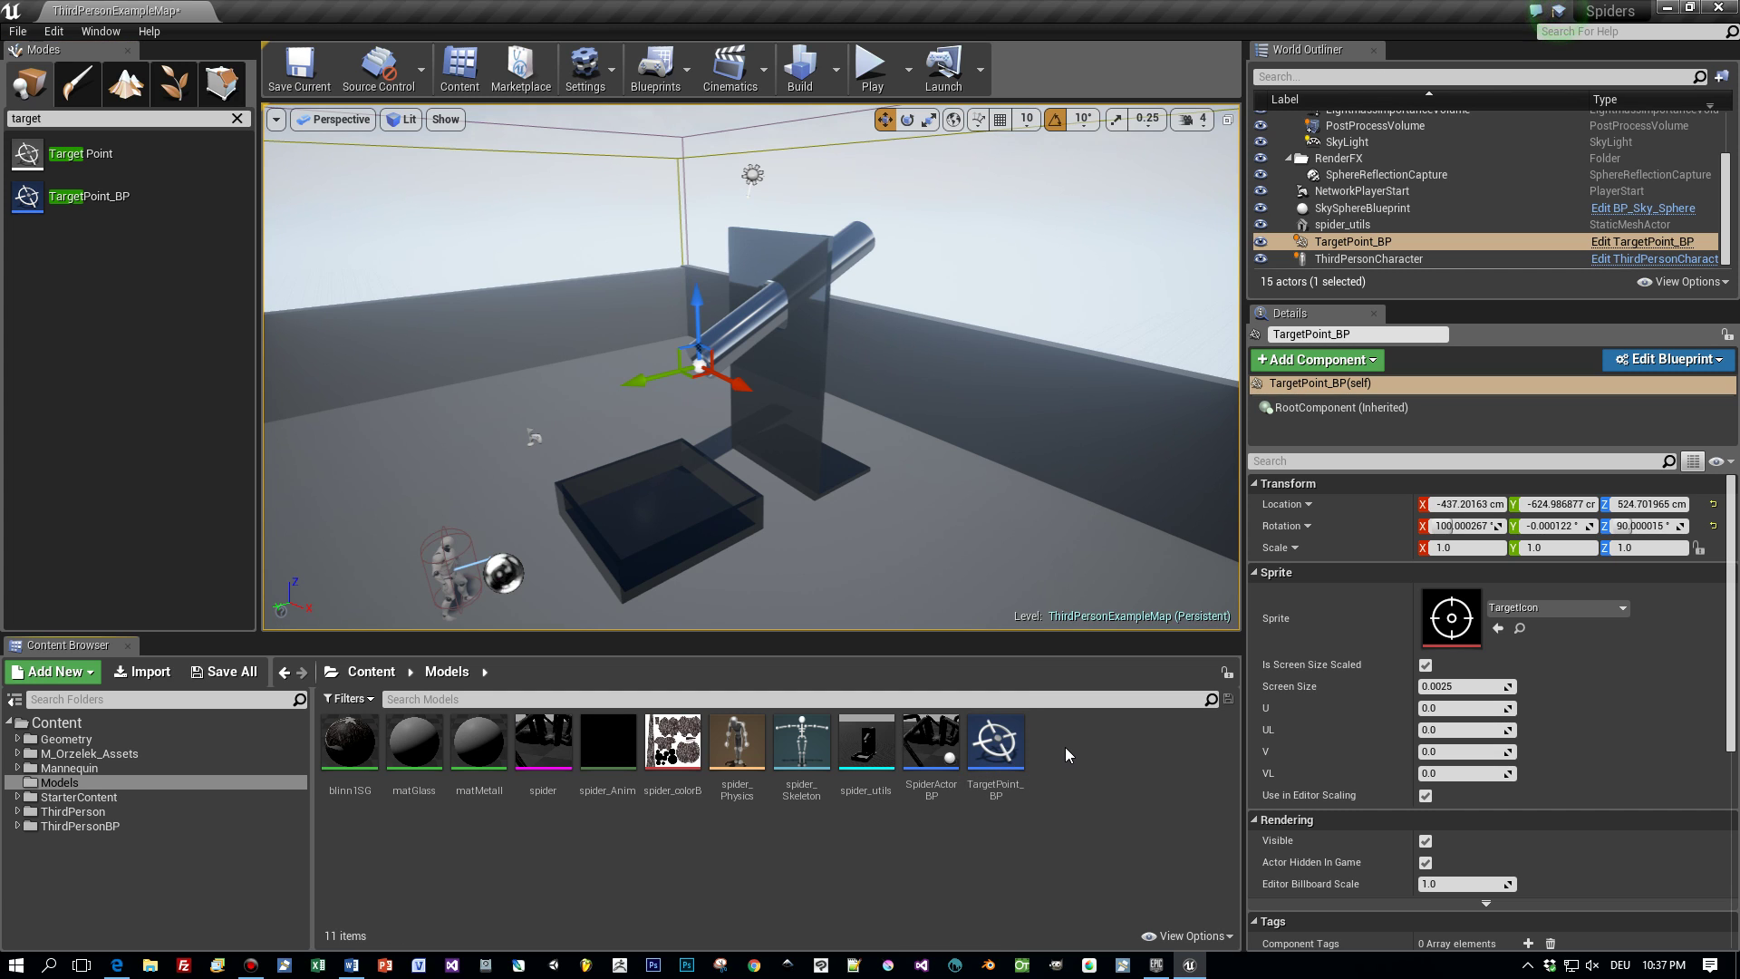
Force delete the existing TargetPoint_BP asset from the Models folder and filter the level's actors by "target"
{"action": "left_click", "coordinate": [1003, 743]}
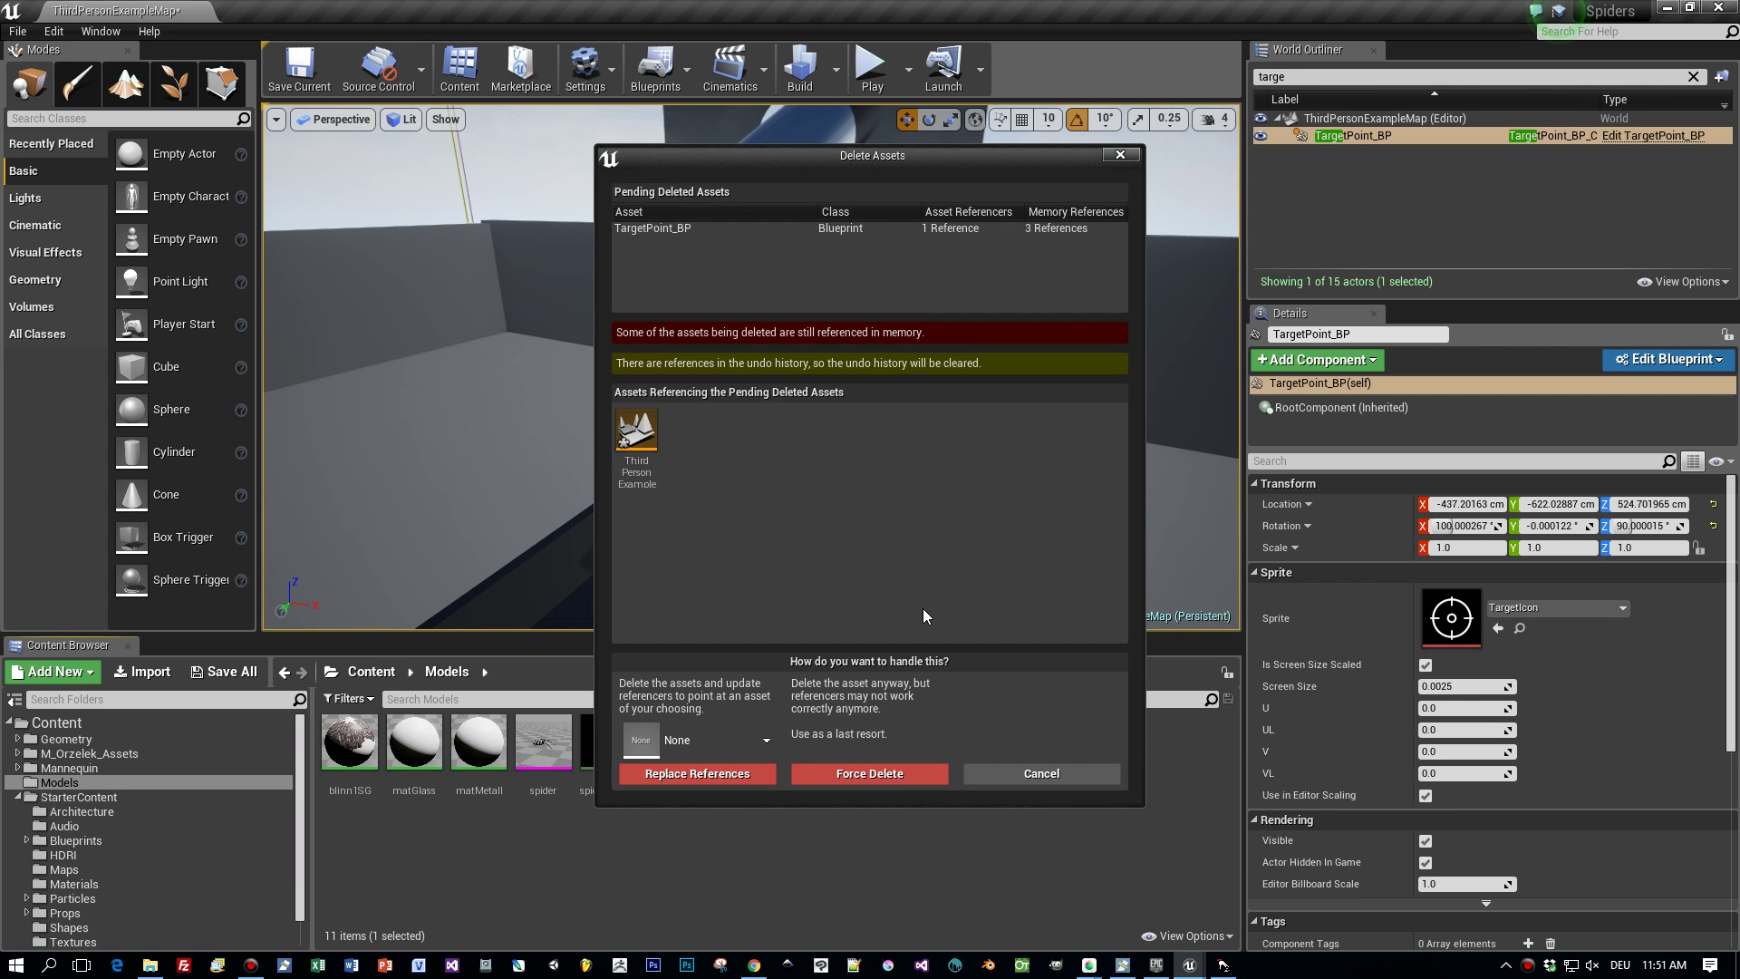
{"action": "left_click", "coordinate": [886, 774]}
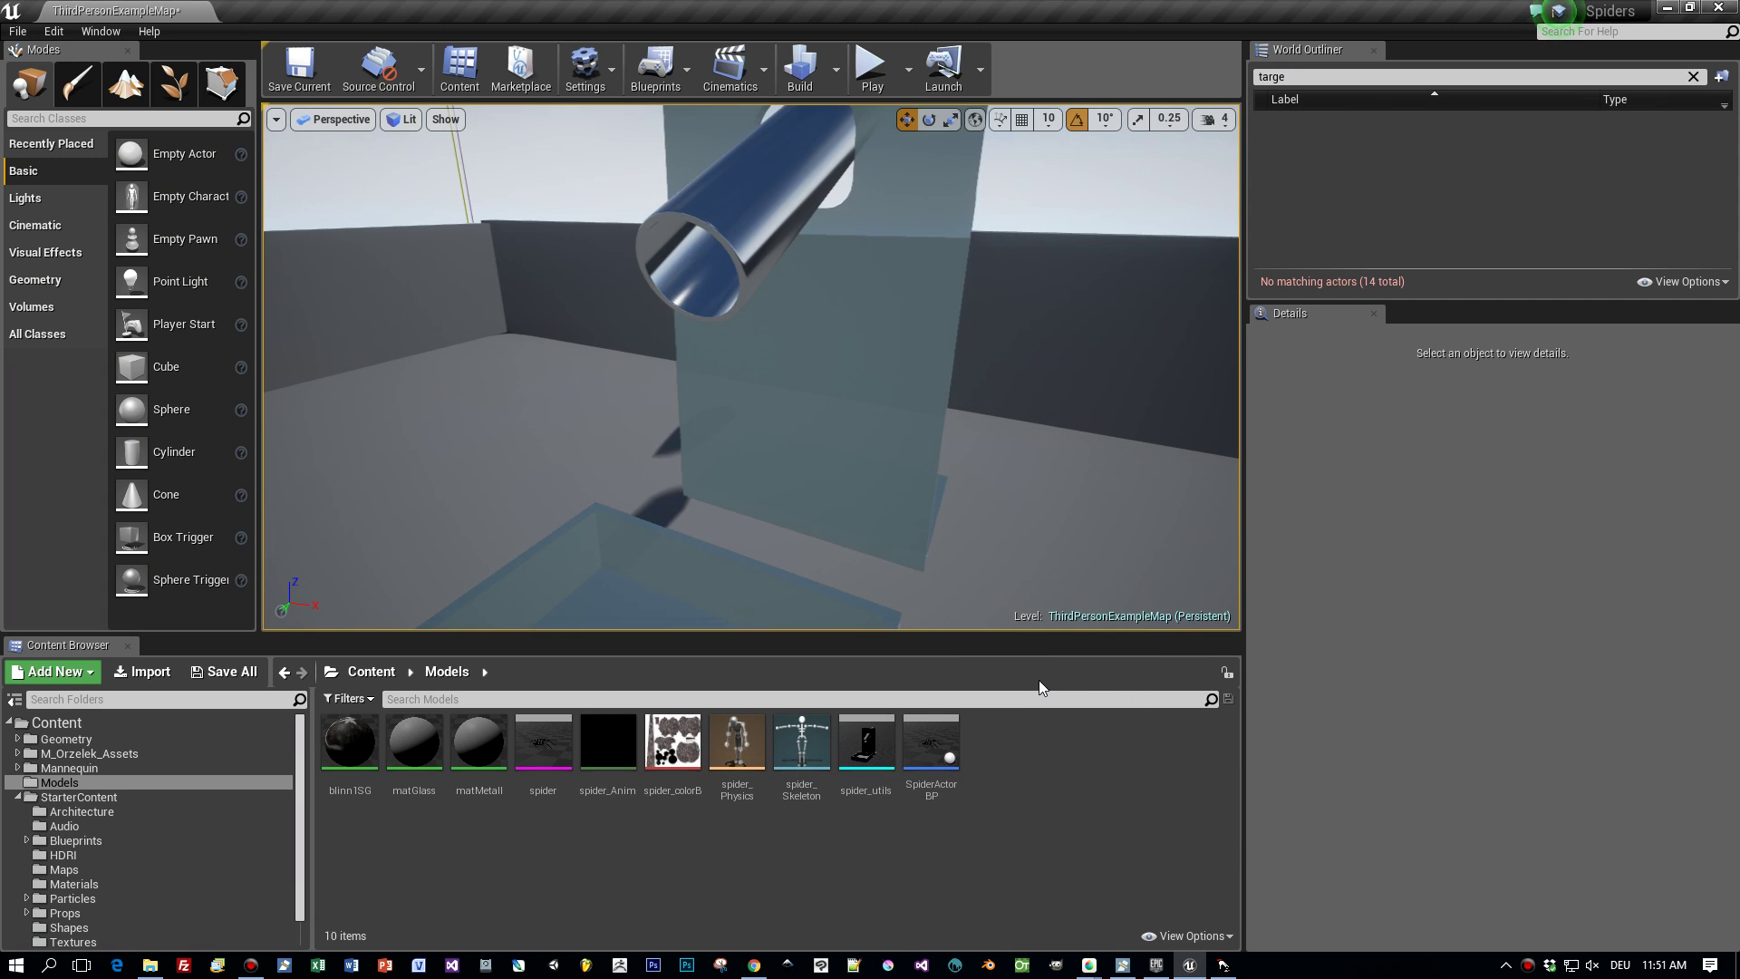
{"action": "type", "text": "t"}
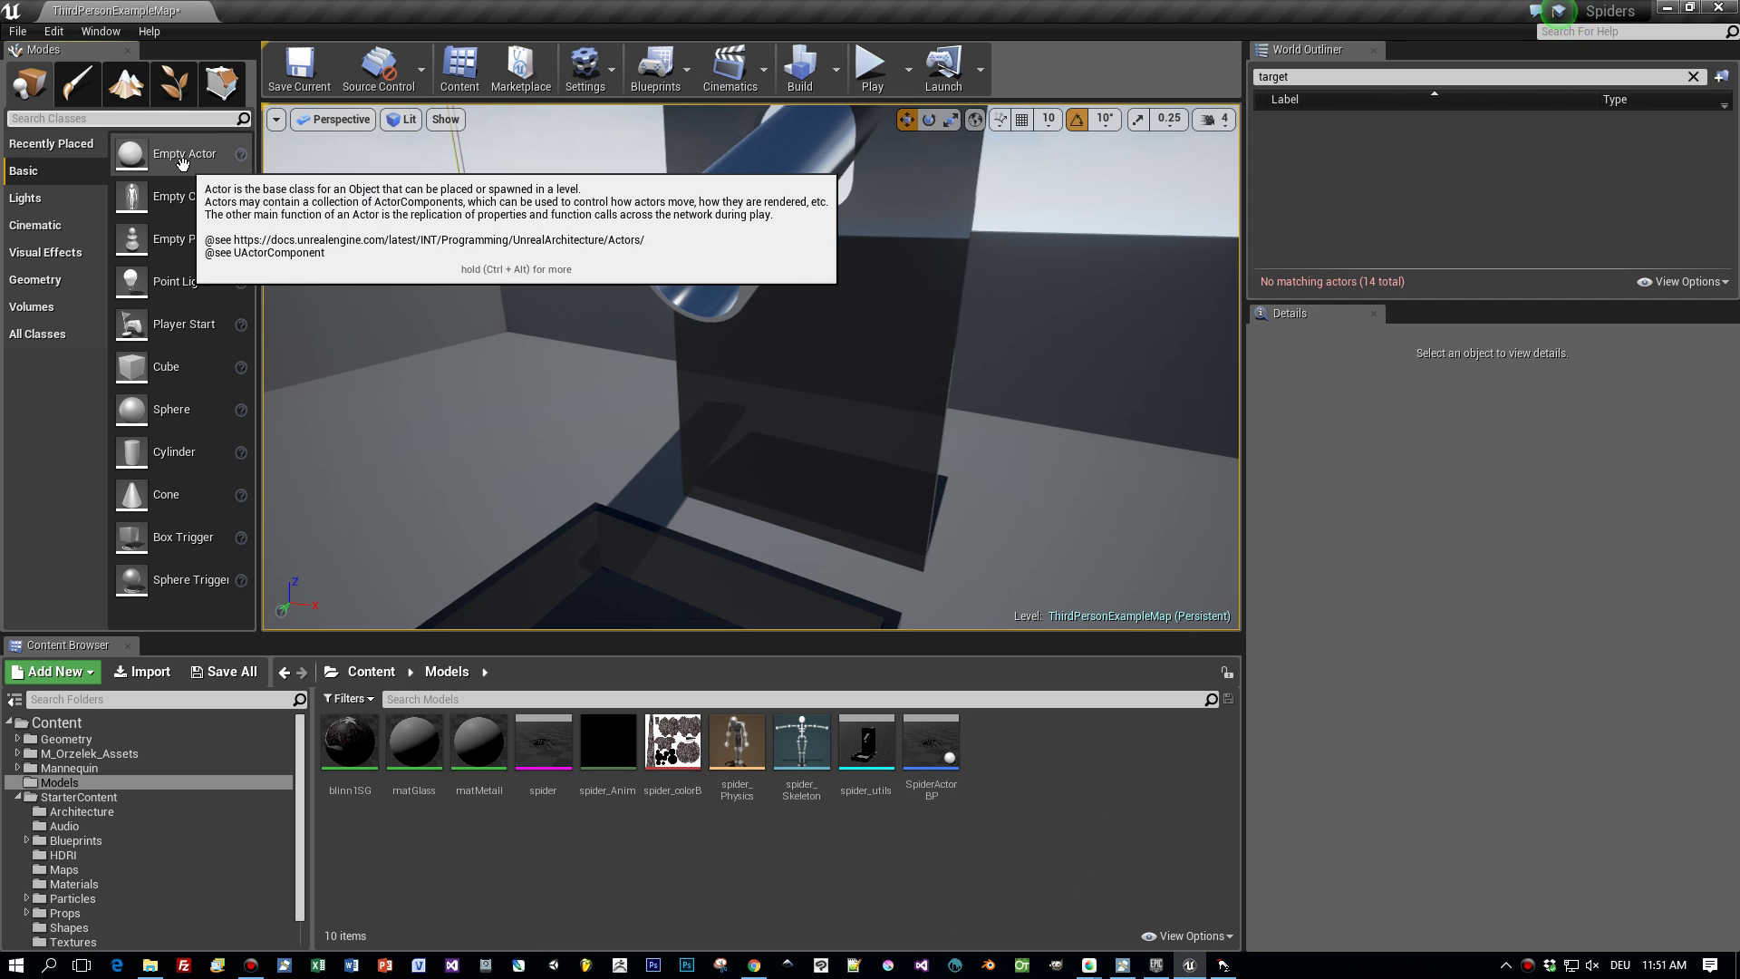
Place a Target Point in the tube's lower opening at about X -442, Y -623, Z 531 cm
{"action": "type", "text": "target"}
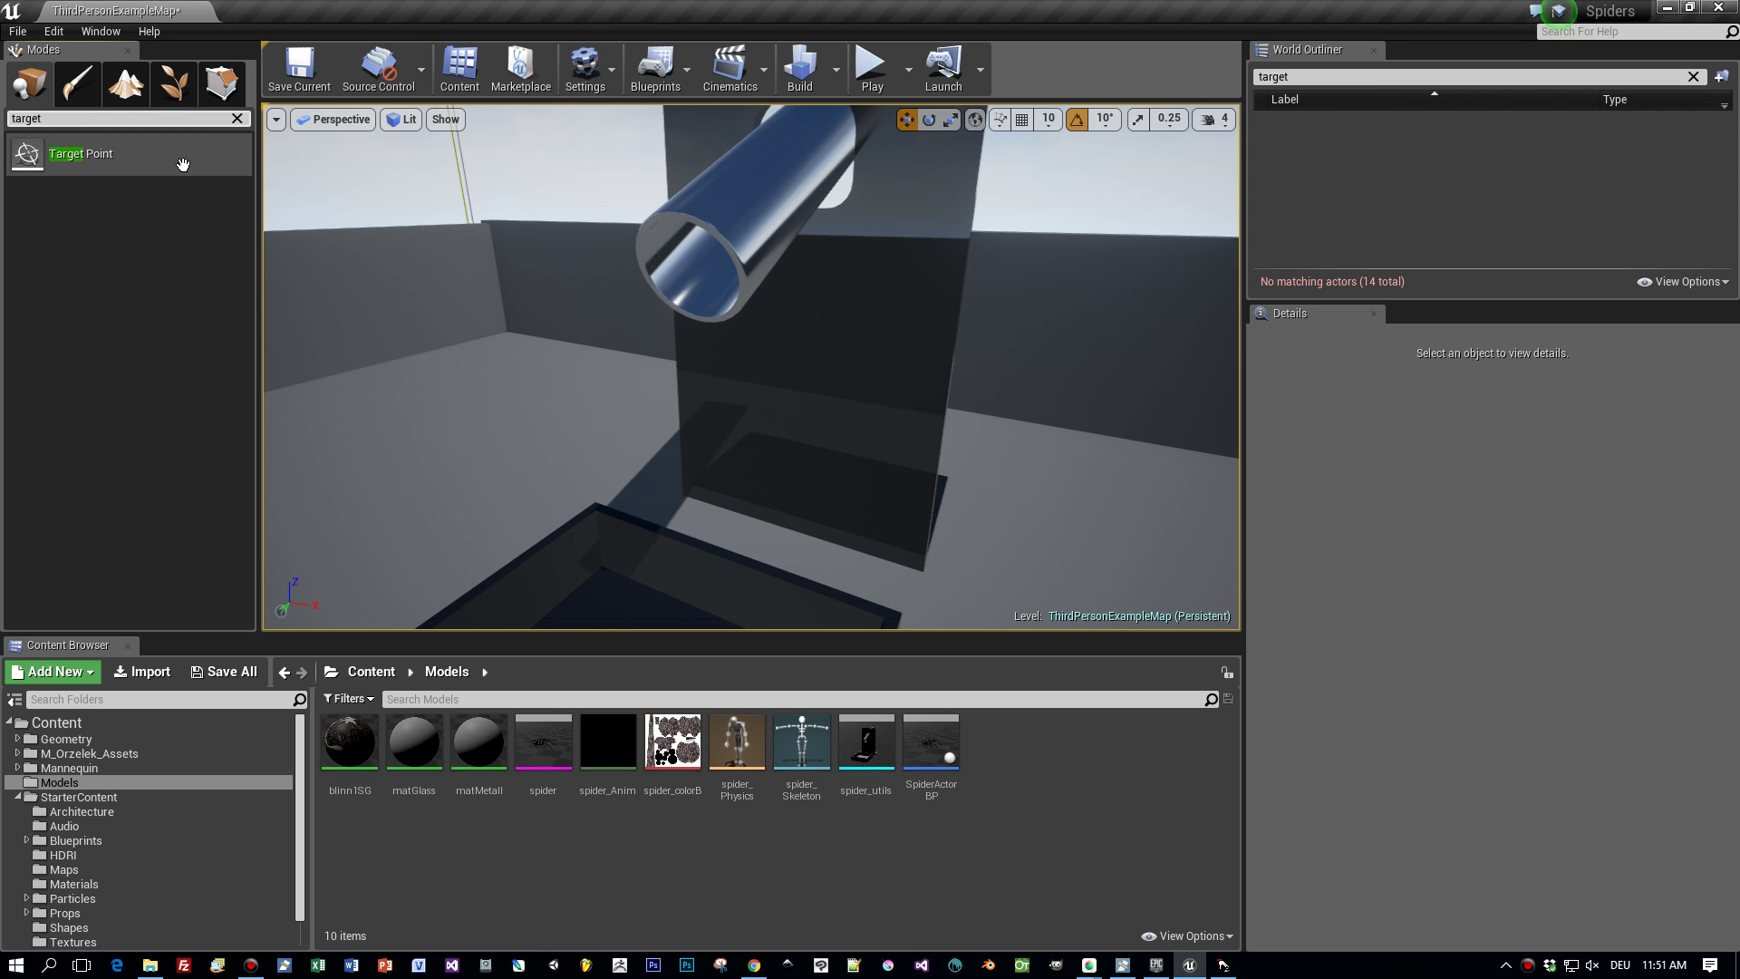
{"action": "left_click_drag", "start_coordinate": [80, 156], "coordinate": [705, 279]}
{"action": "left_click_drag", "start_coordinate": [758, 359], "coordinate": [562, 359], "text": "alt"}
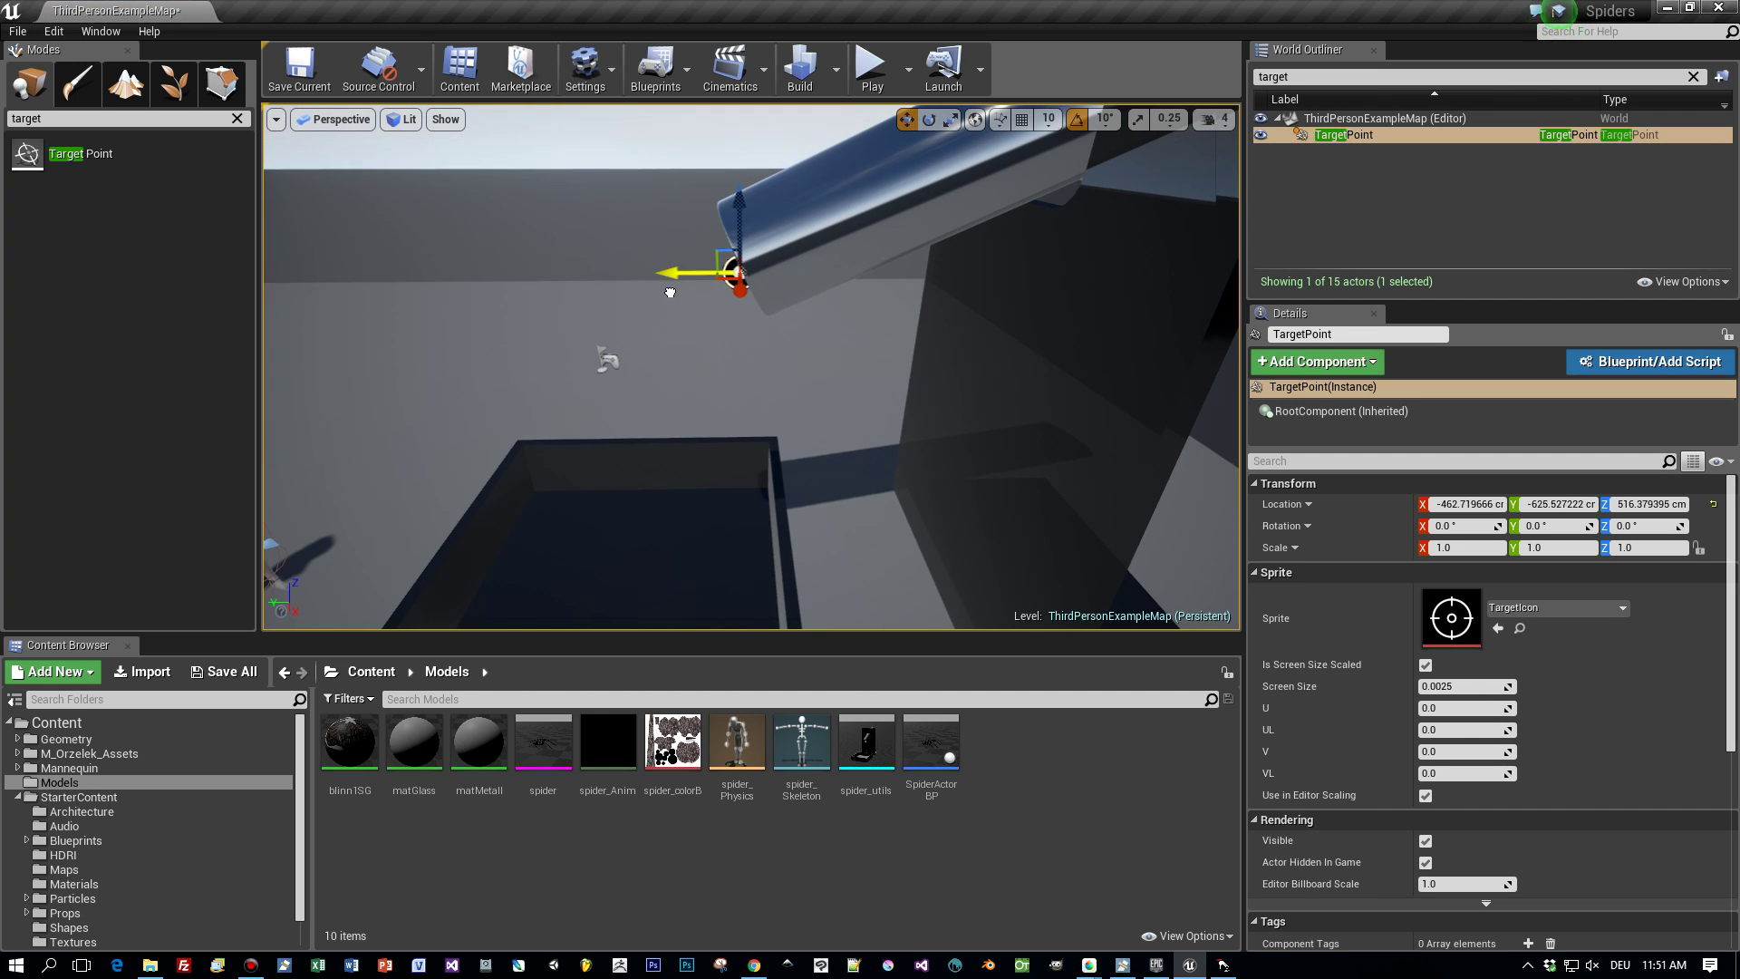
{"action": "left_click_drag", "start_coordinate": [669, 293], "coordinate": [663, 293]}
{"action": "left_click_drag", "start_coordinate": [686, 344], "coordinate": [1006, 344], "text": "alt"}
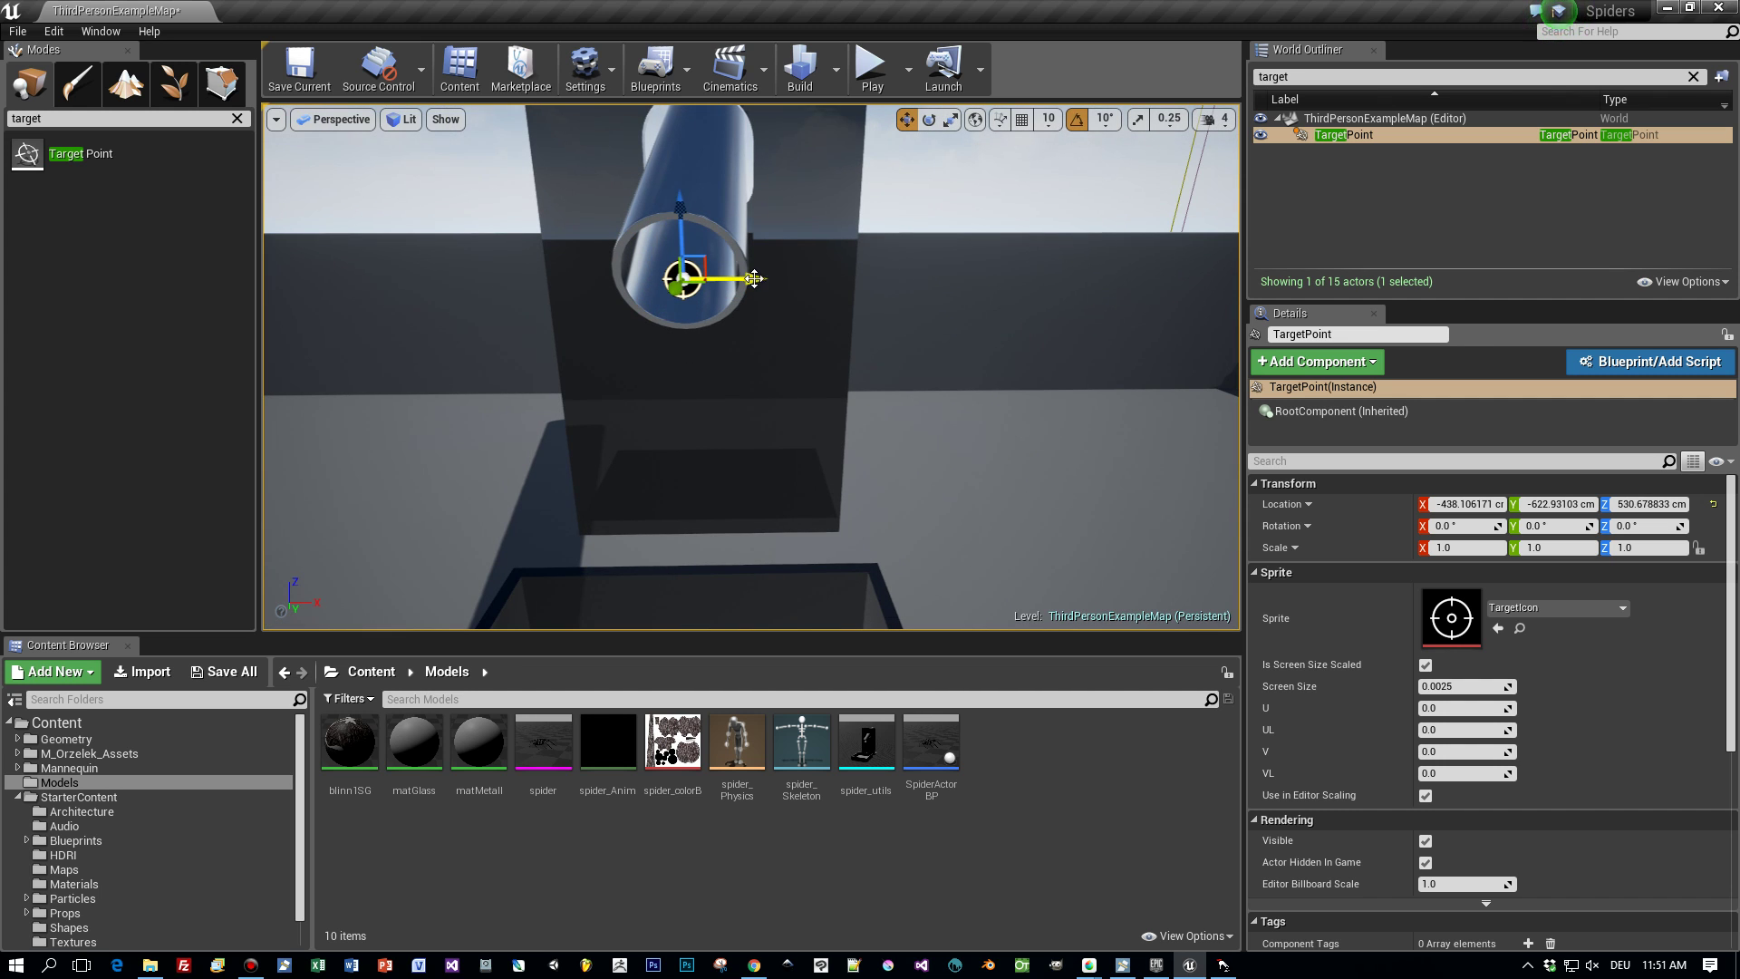
{"action": "left_click_drag", "start_coordinate": [746, 280], "coordinate": [751, 280]}
{"action": "left_click_drag", "start_coordinate": [777, 287], "coordinate": [460, 287], "text": "alt"}
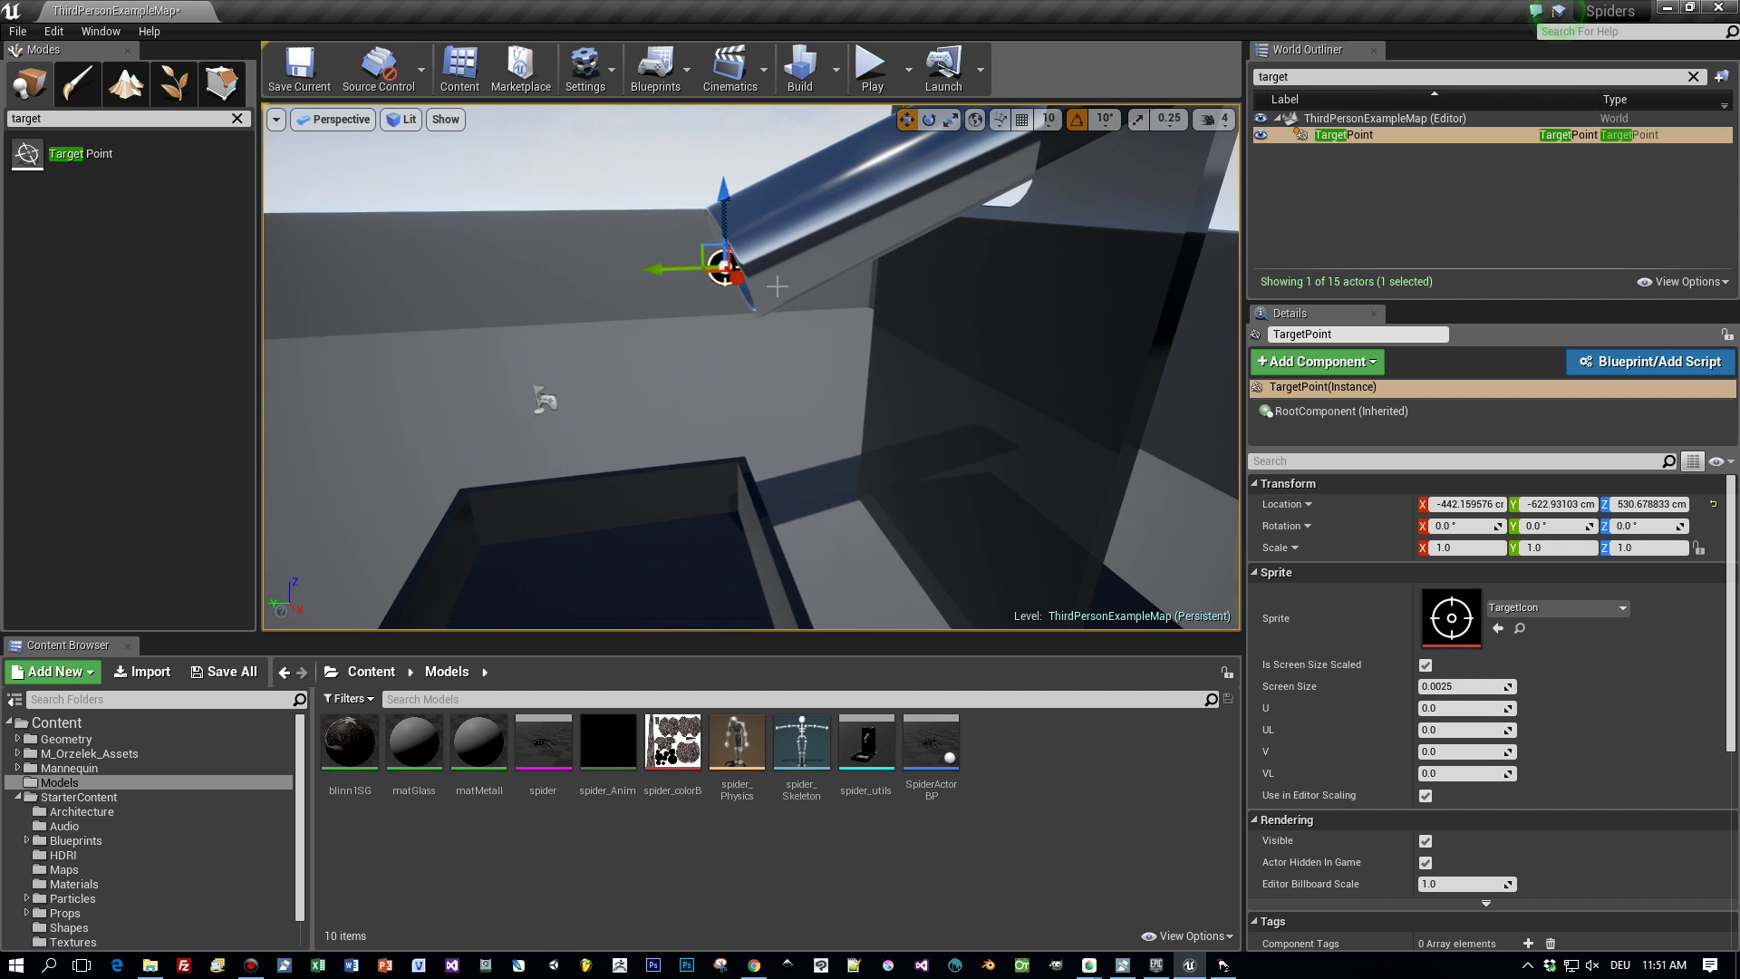
Convert the placed Target Point into a blueprint named TargetPoint_BP in the Content folder
{"action": "left_click", "coordinate": [1703, 363]}
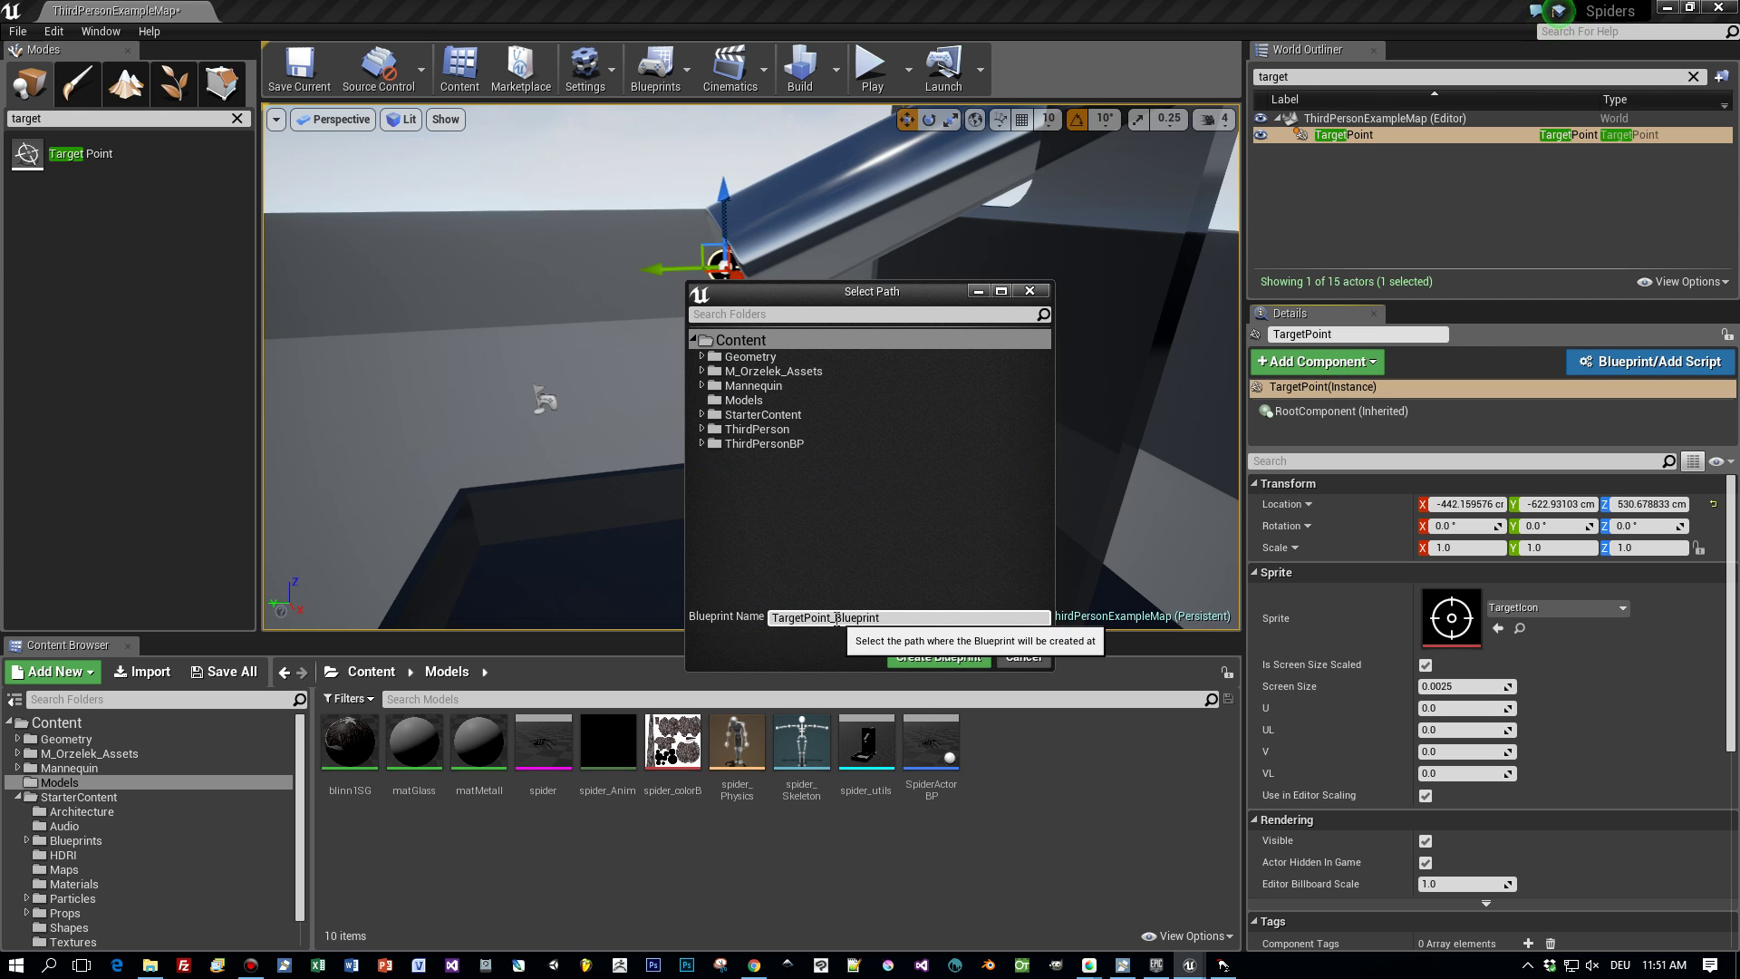
{"action": "left_click_drag", "start_coordinate": [835, 617], "coordinate": [936, 613]}
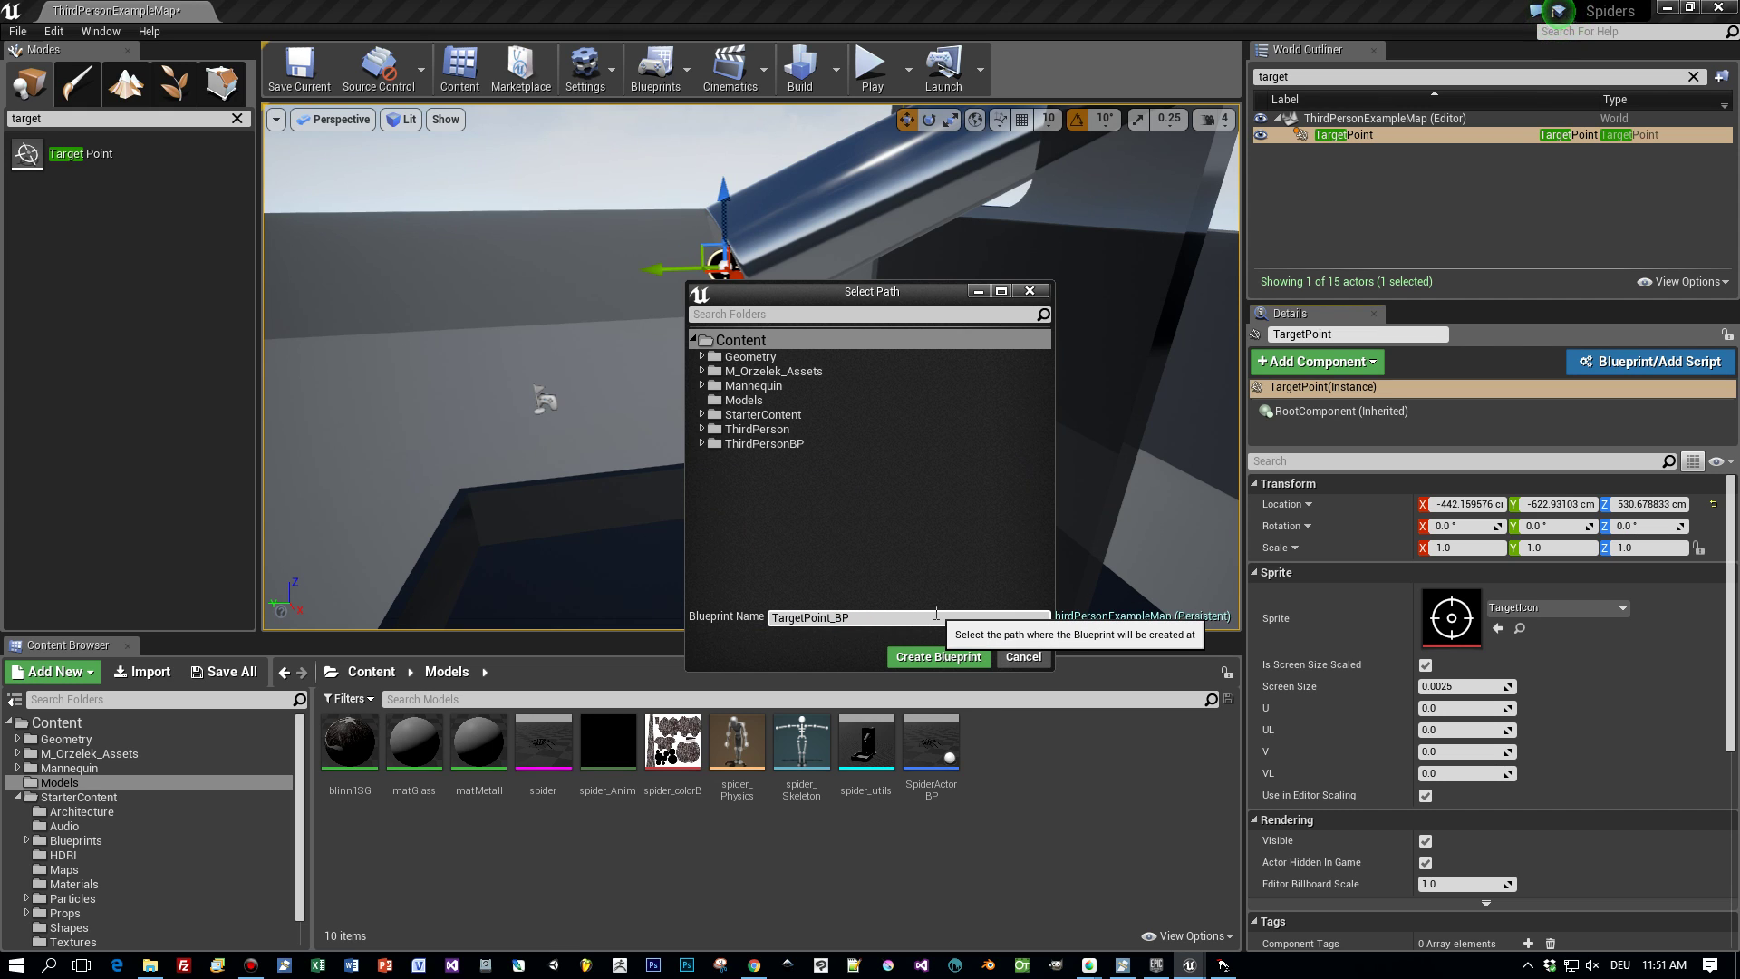
{"action": "type", "text": "BP"}
{"action": "left_click", "coordinate": [949, 656]}
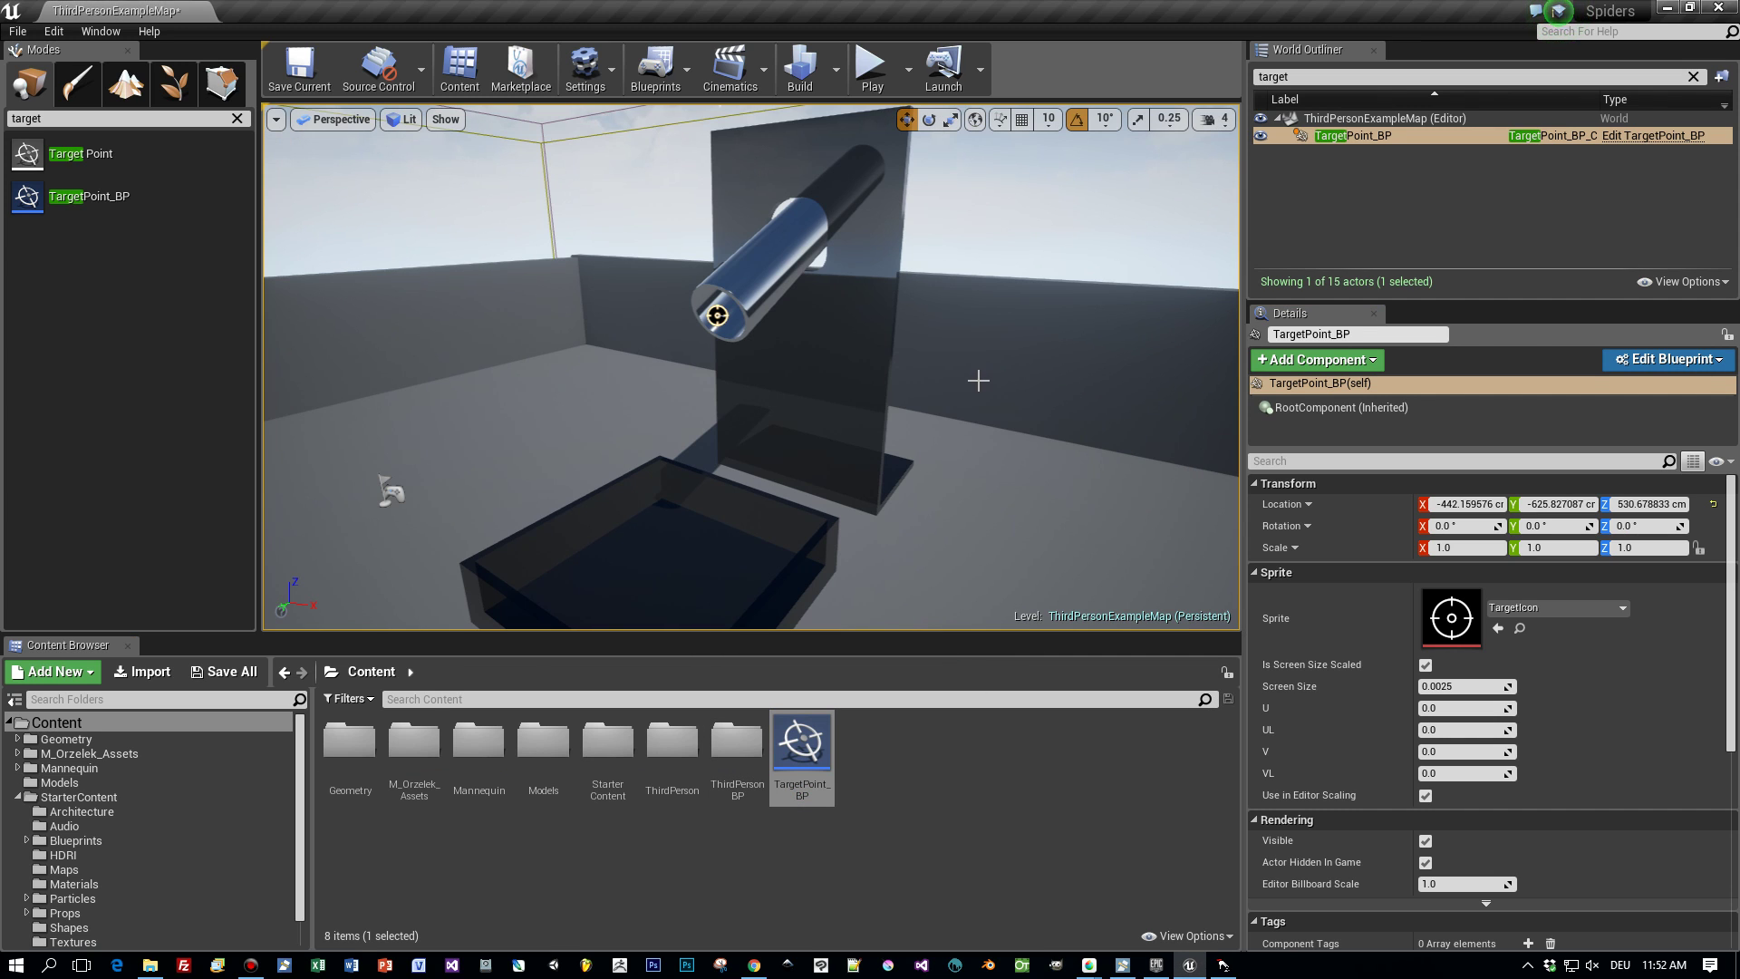
Open TargetPoint_BP in the full blueprint editor and enlarge its window
{"action": "left_click", "coordinate": [1668, 363]}
{"action": "left_click", "coordinate": [1611, 404]}
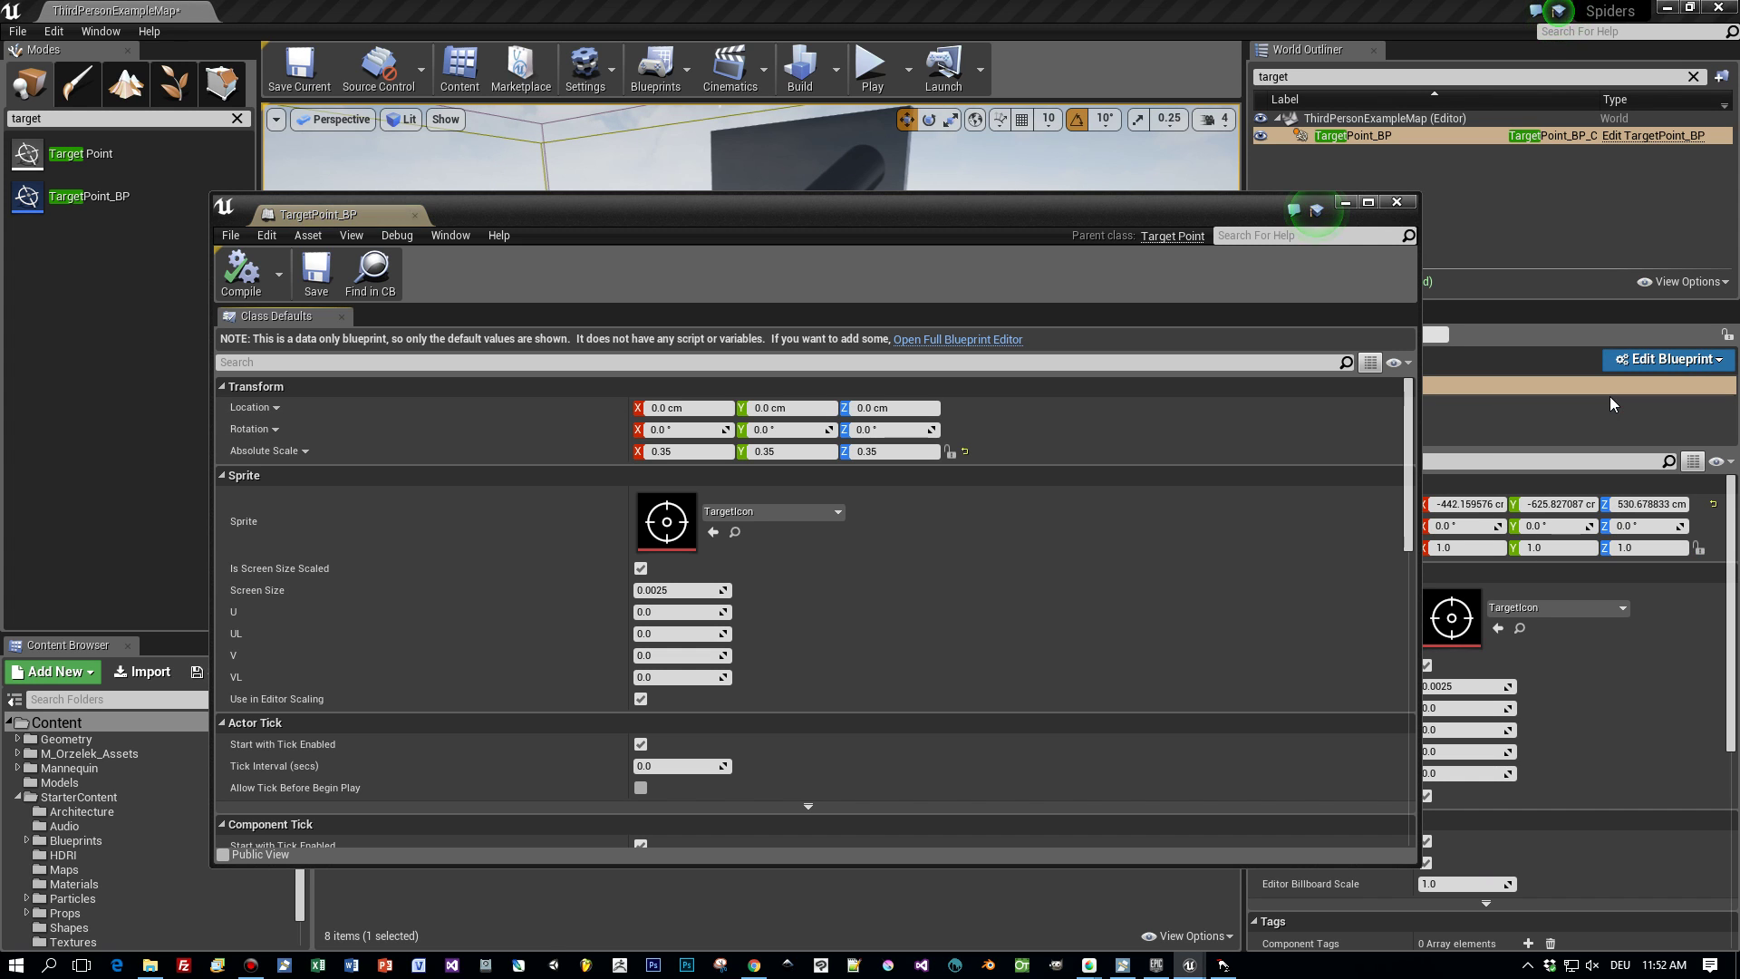
{"action": "left_click_drag", "start_coordinate": [1042, 218], "coordinate": [972, 103]}
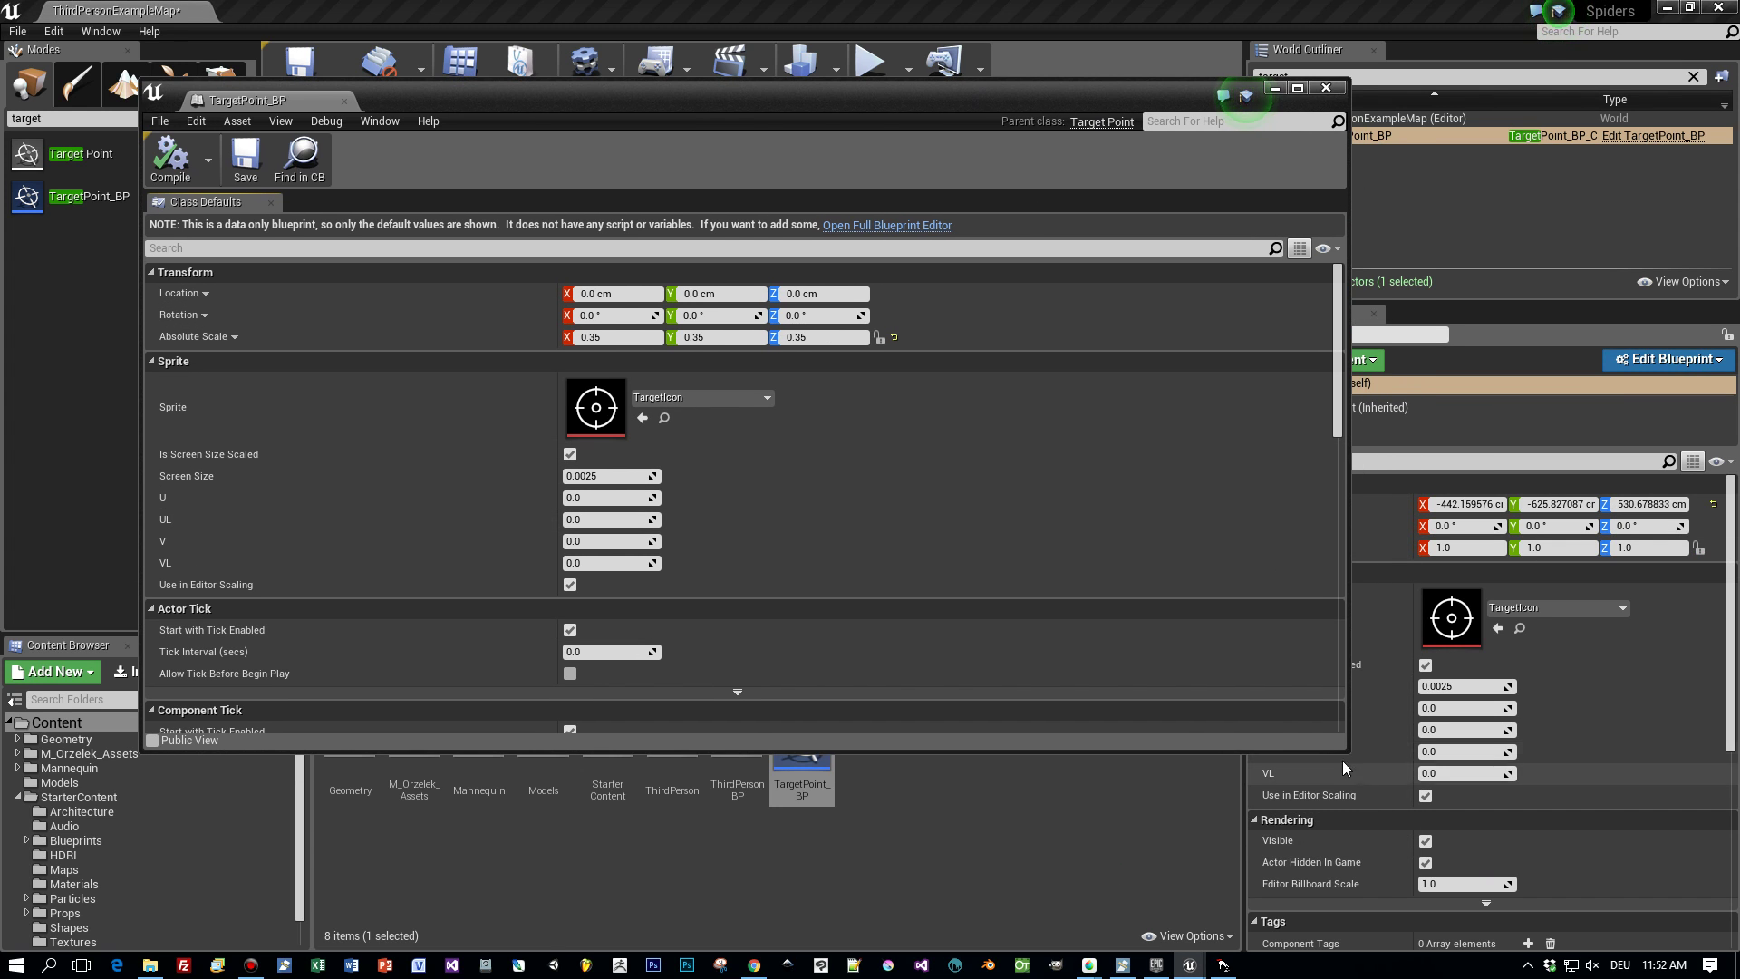
{"action": "left_click_drag", "start_coordinate": [1356, 775], "coordinate": [1506, 915]}
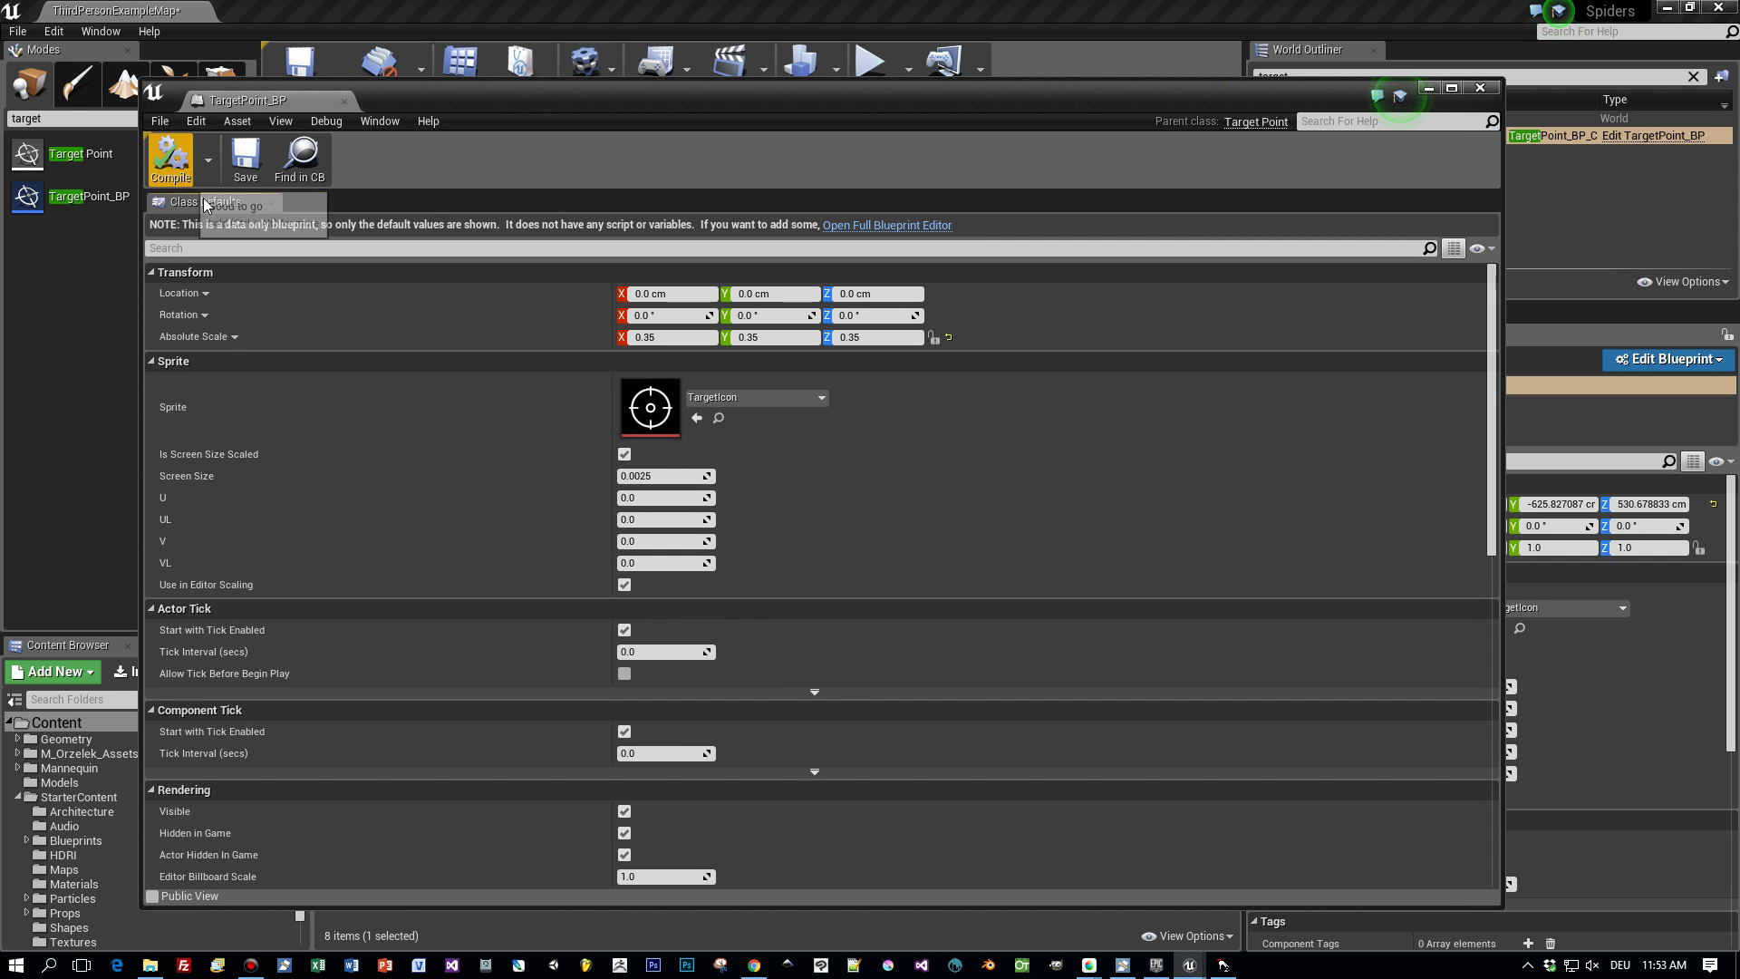
{"action": "left_click", "coordinate": [867, 228]}
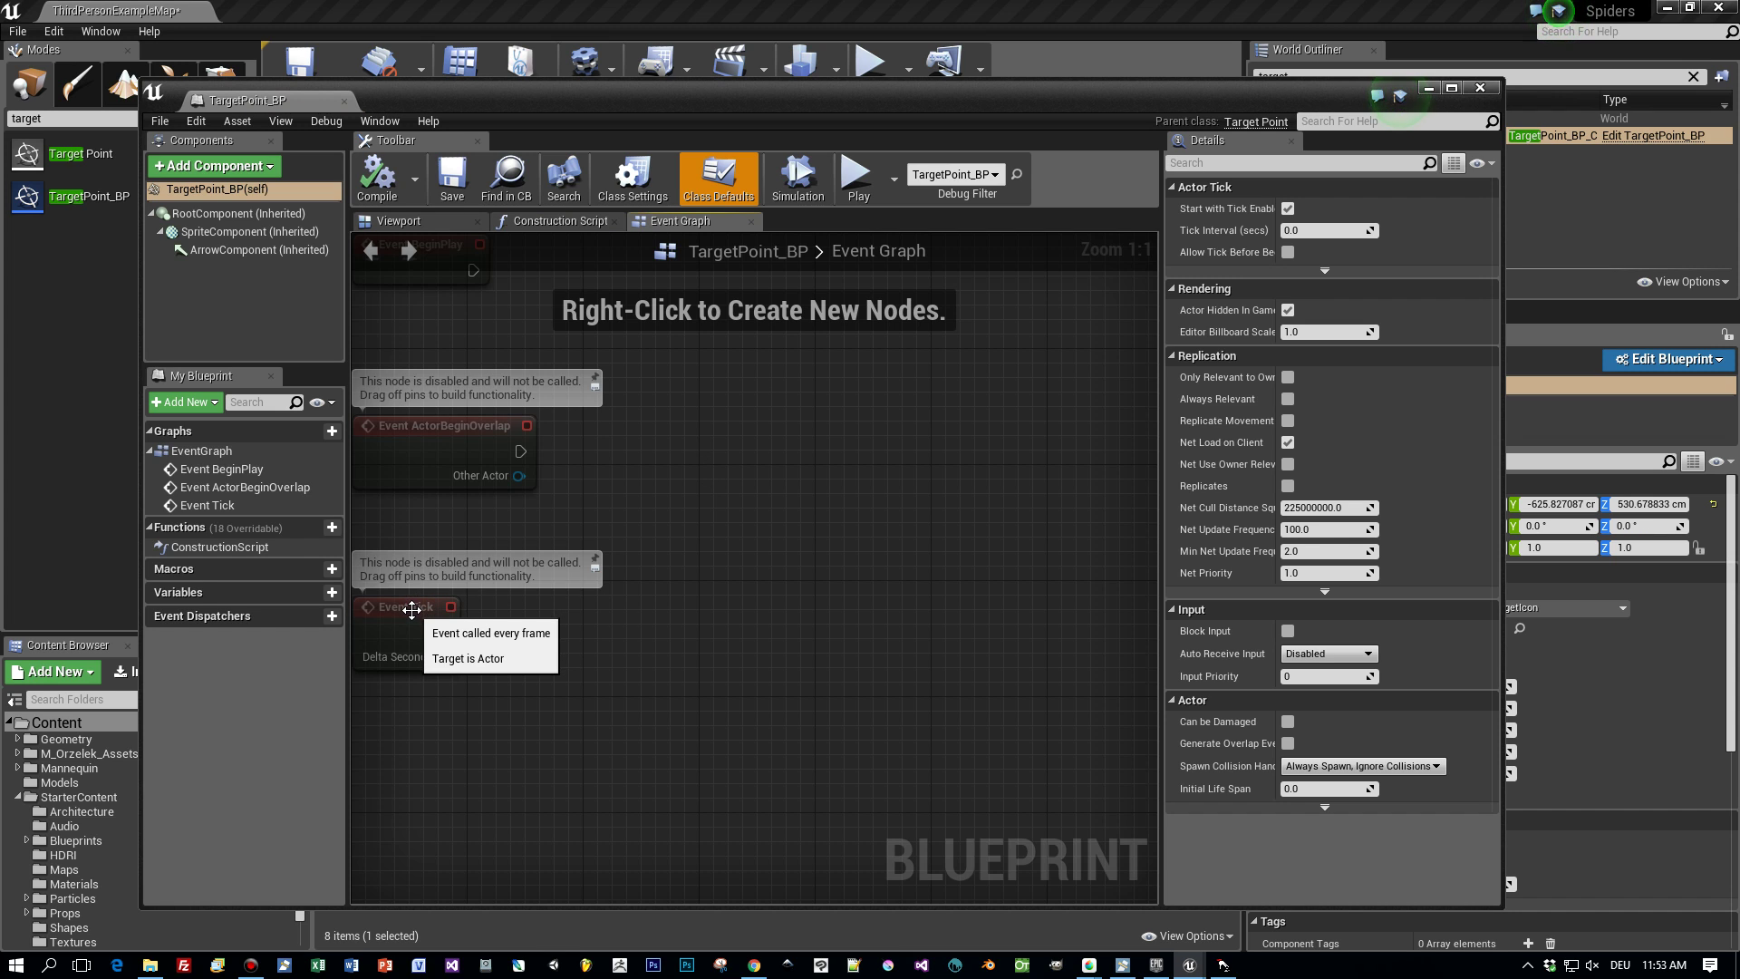
Add a Delay node driven by Event Tick in the event graph and set its duration to 0.4 seconds
{"action": "left_click_drag", "start_coordinate": [411, 611], "coordinate": [423, 611]}
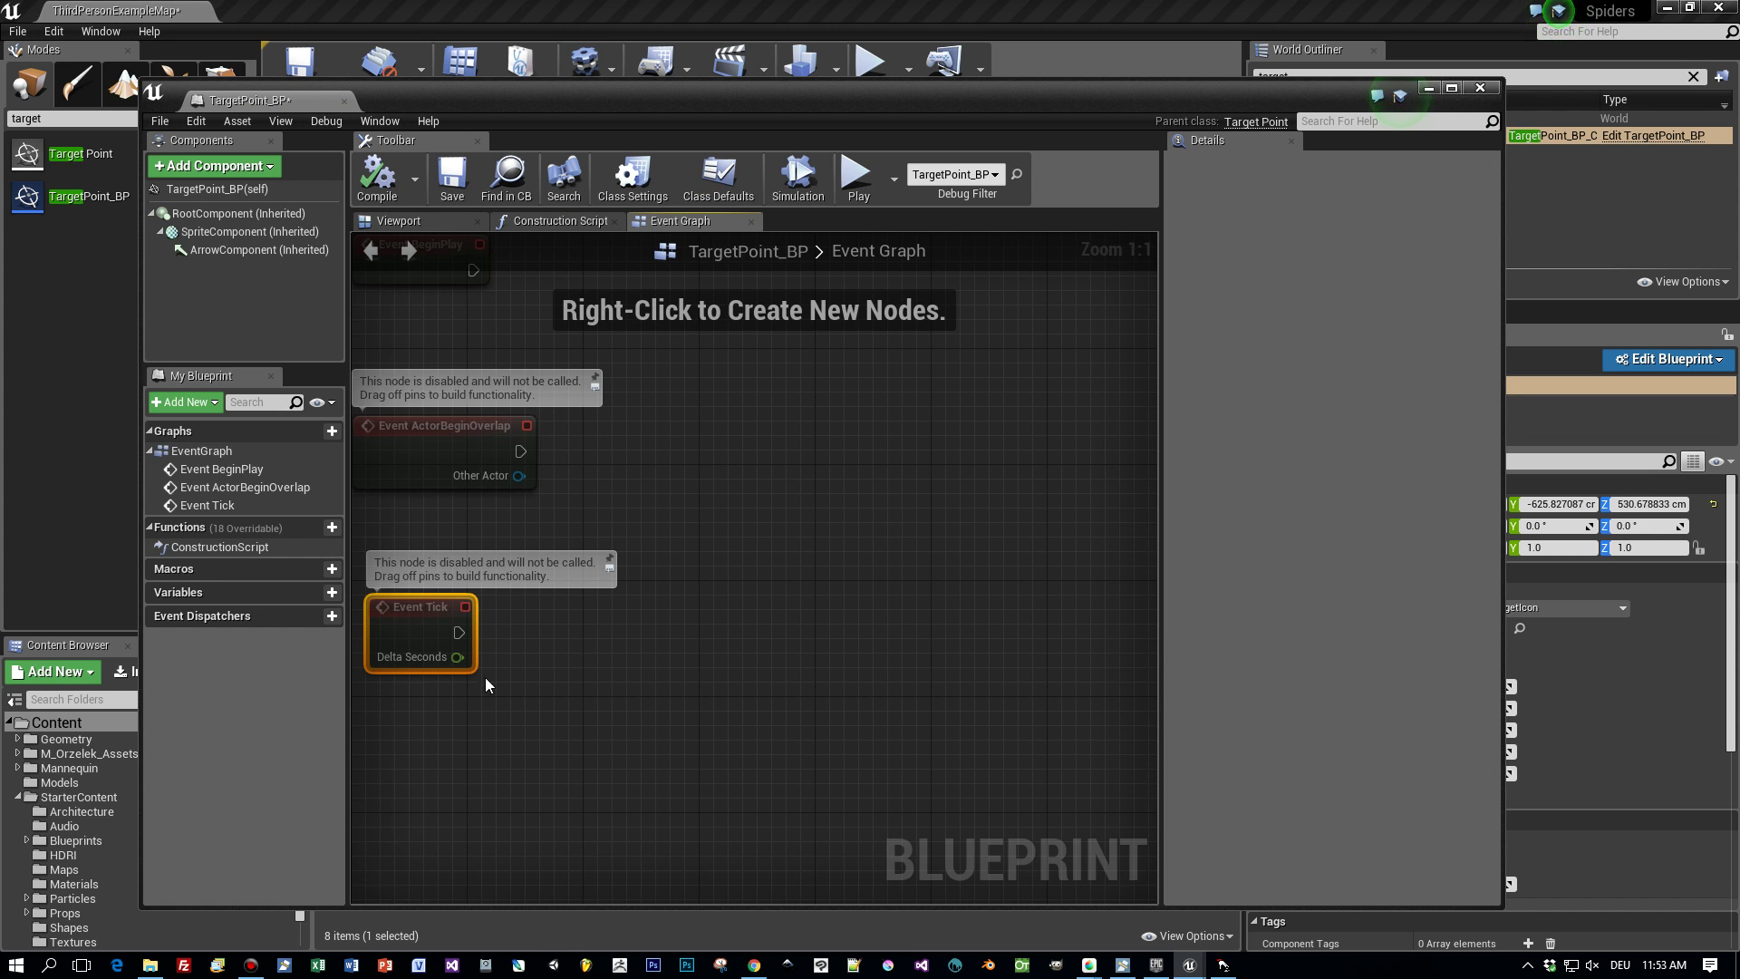
{"action": "left_click_drag", "start_coordinate": [458, 632], "coordinate": [570, 616]}
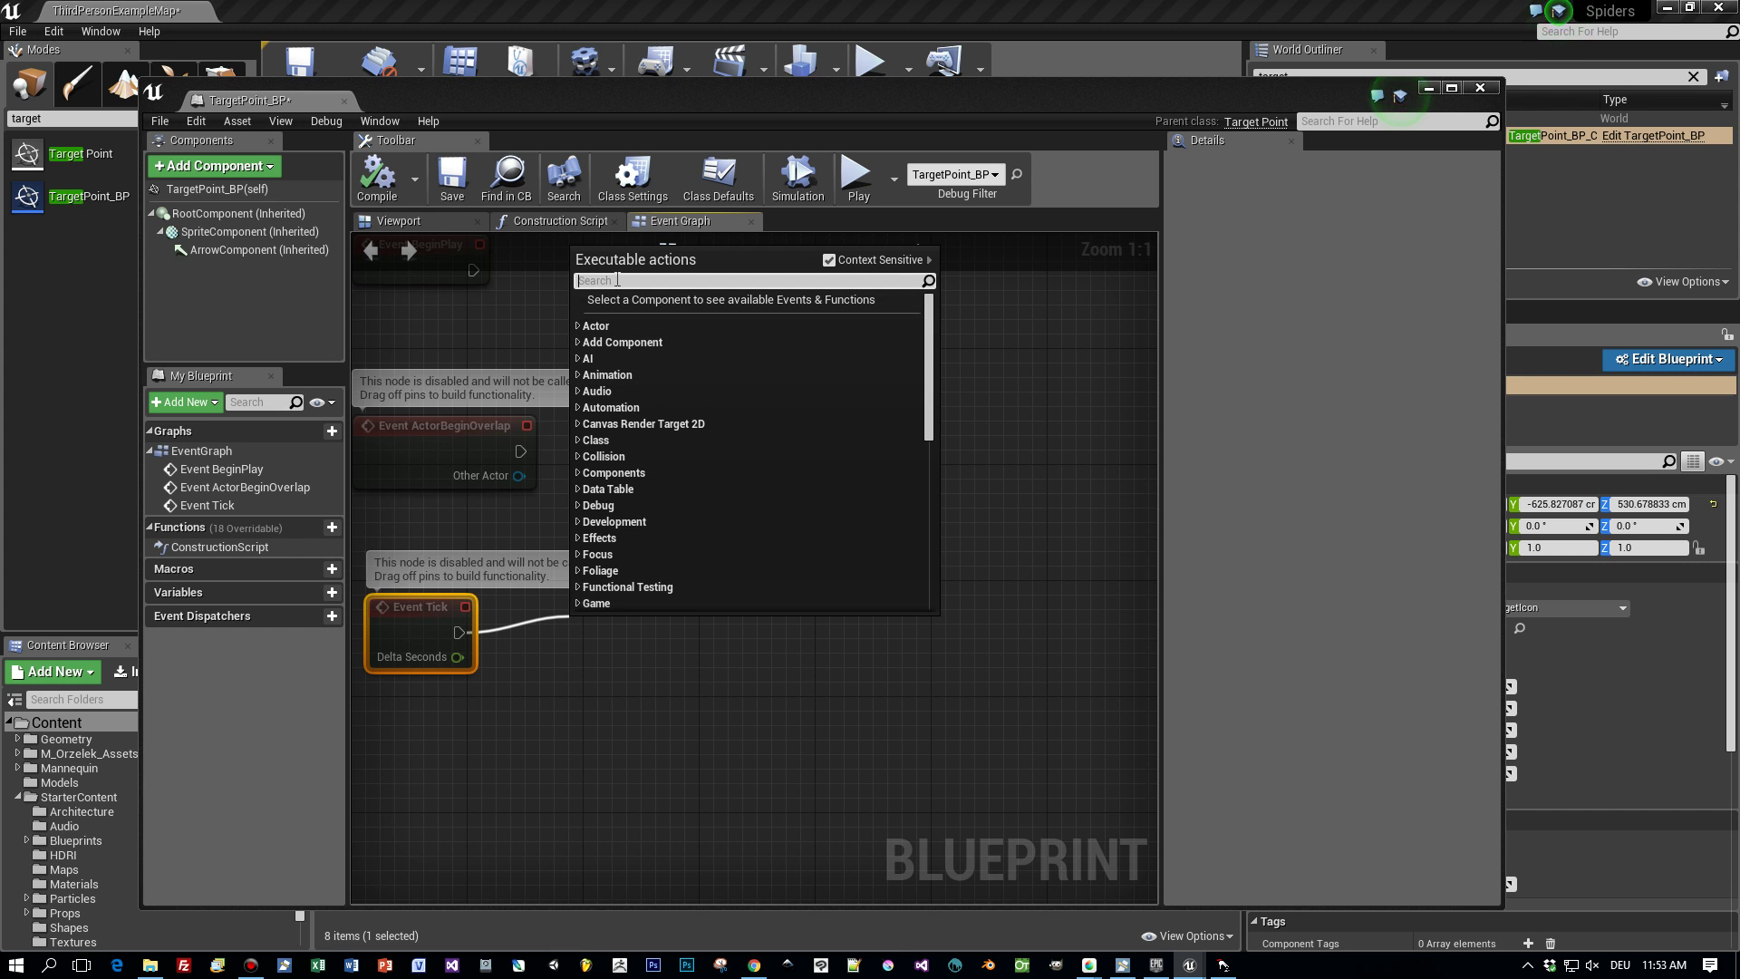
{"action": "type", "text": "delay"}
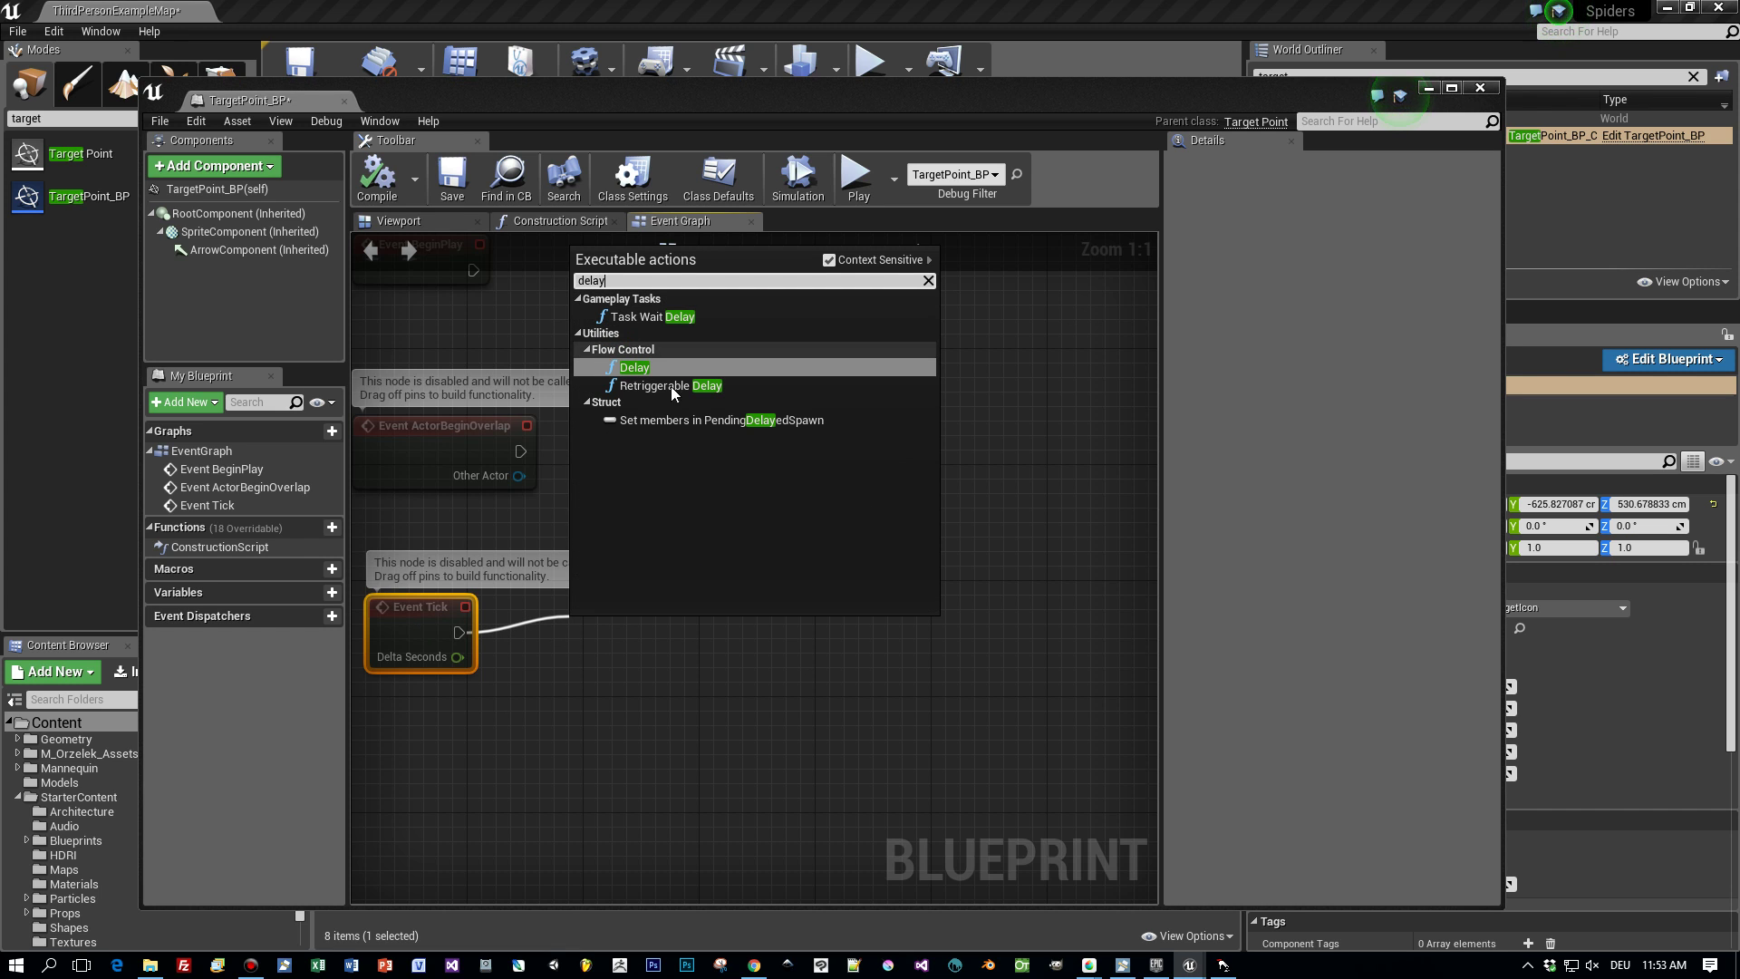
{"action": "left_click", "coordinate": [634, 368]}
{"action": "left_click", "coordinate": [657, 673]}
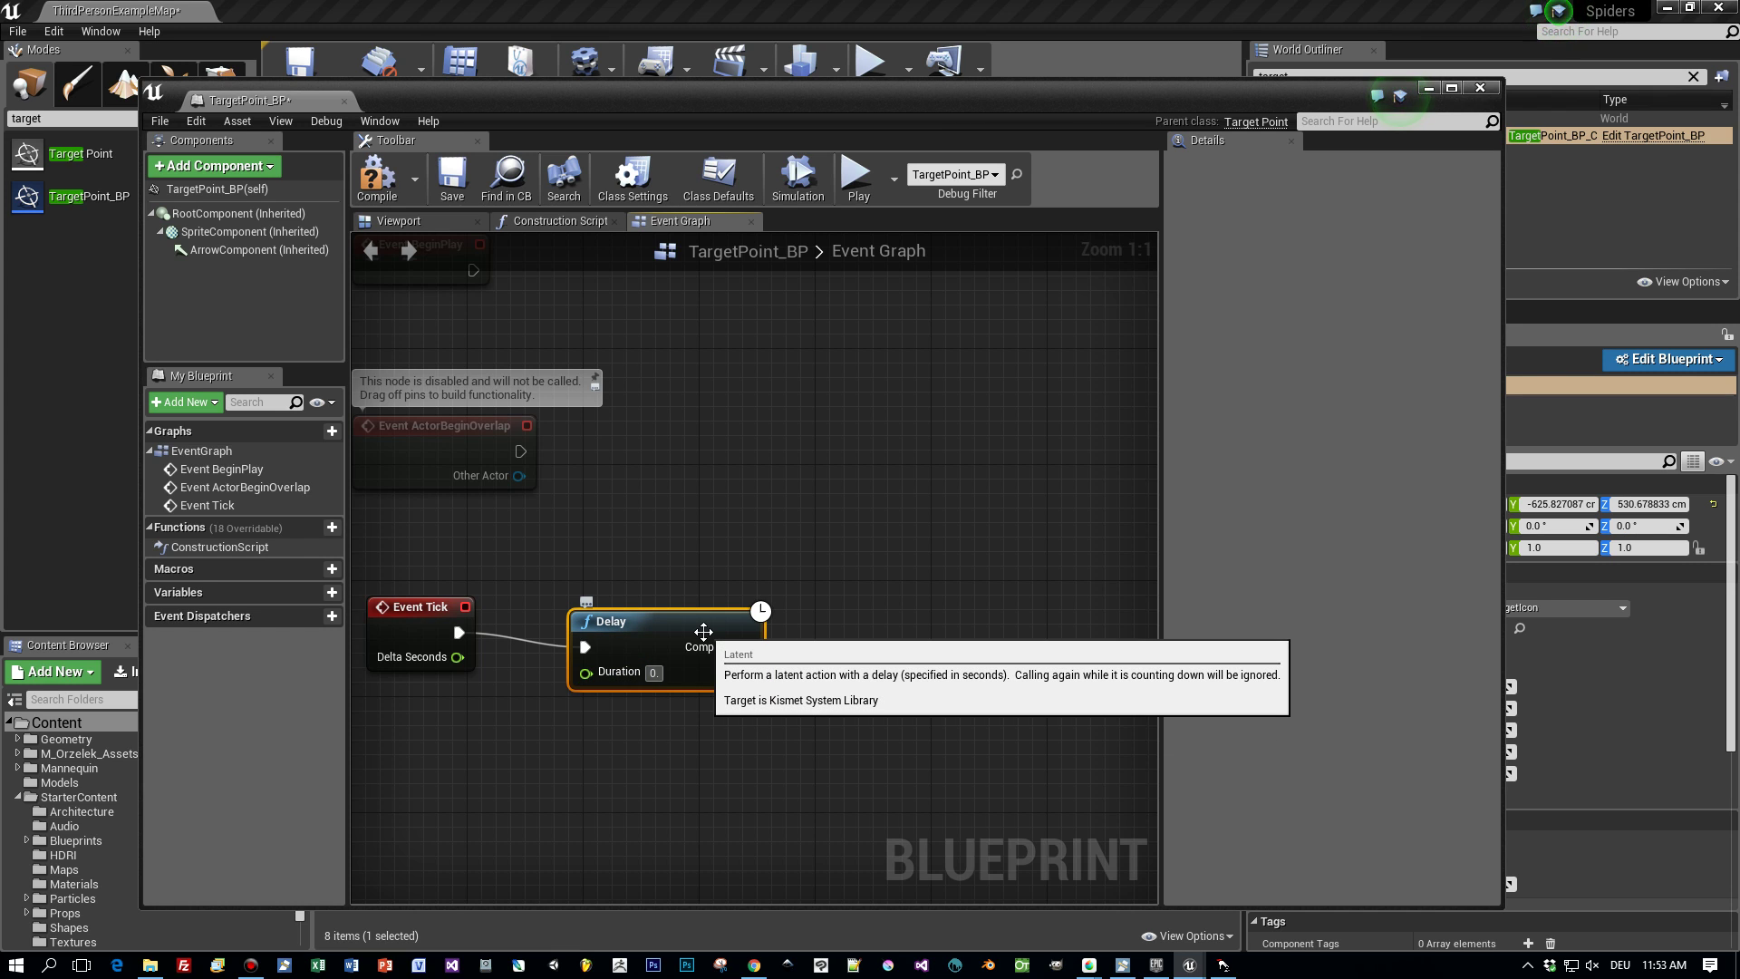
{"action": "left_click_drag", "start_coordinate": [703, 632], "coordinate": [698, 603]}
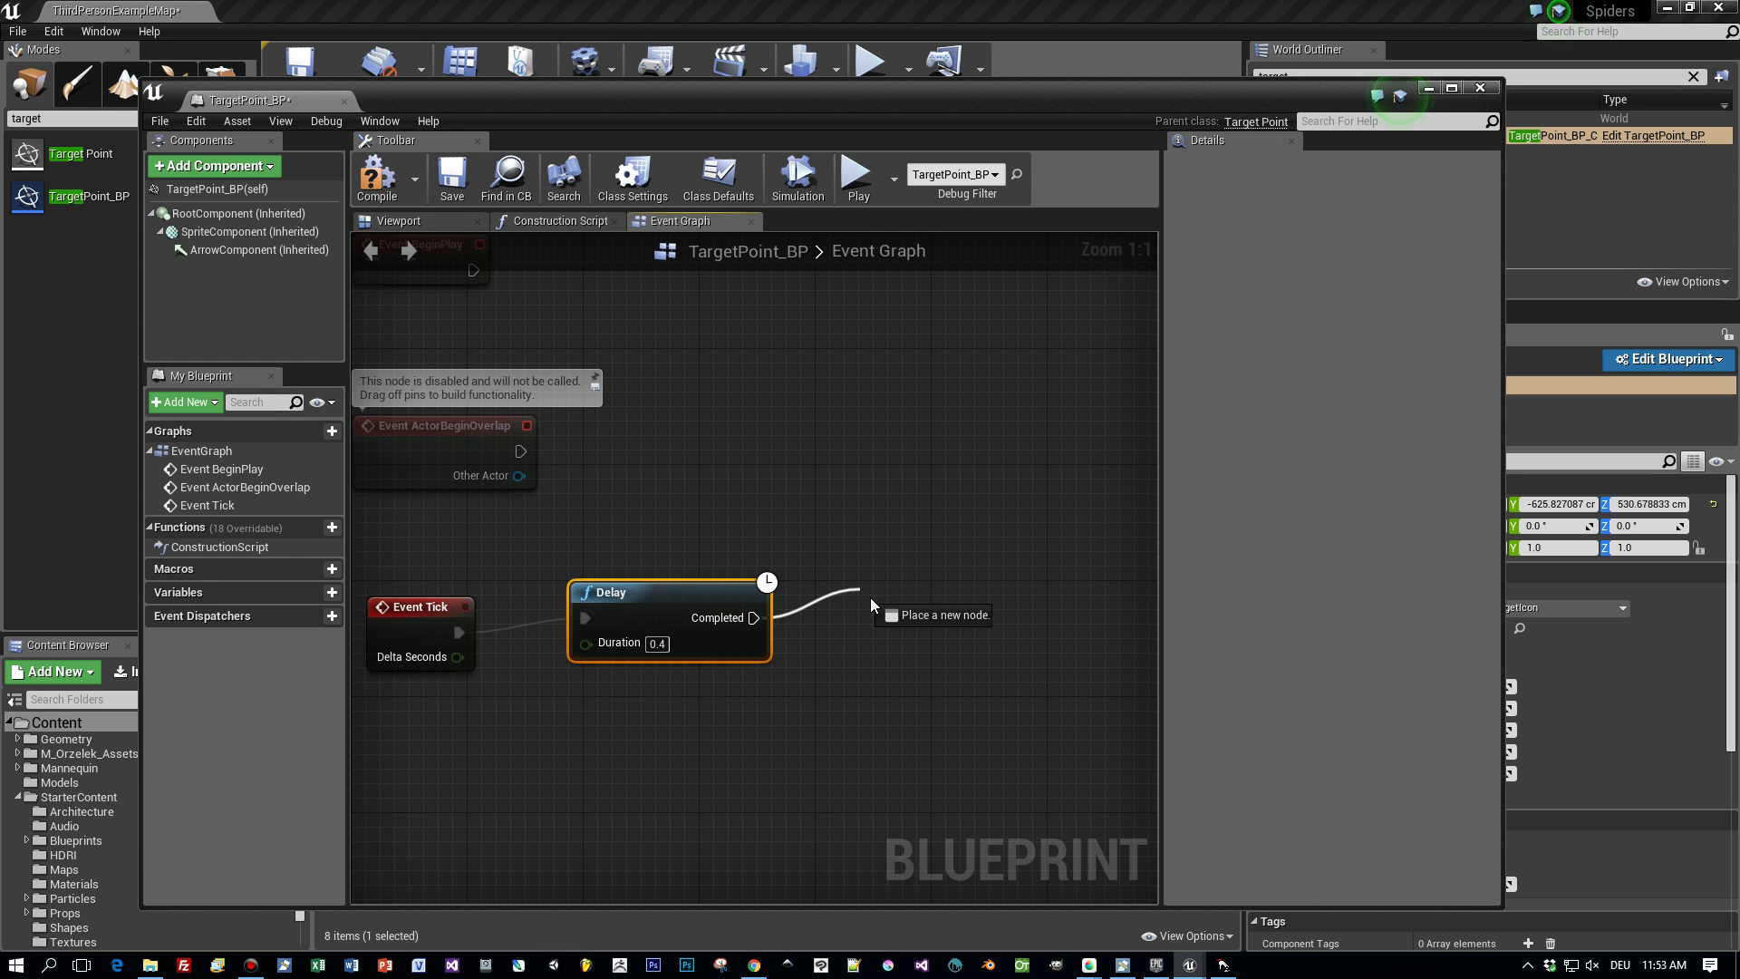
Add a Spawn Actor from Class node after the Delay, set its class to SpiderActorBP, and reposition it in the maximized editor
{"action": "left_click_drag", "start_coordinate": [870, 599], "coordinate": [861, 590]}
{"action": "type", "text": "spawn"}
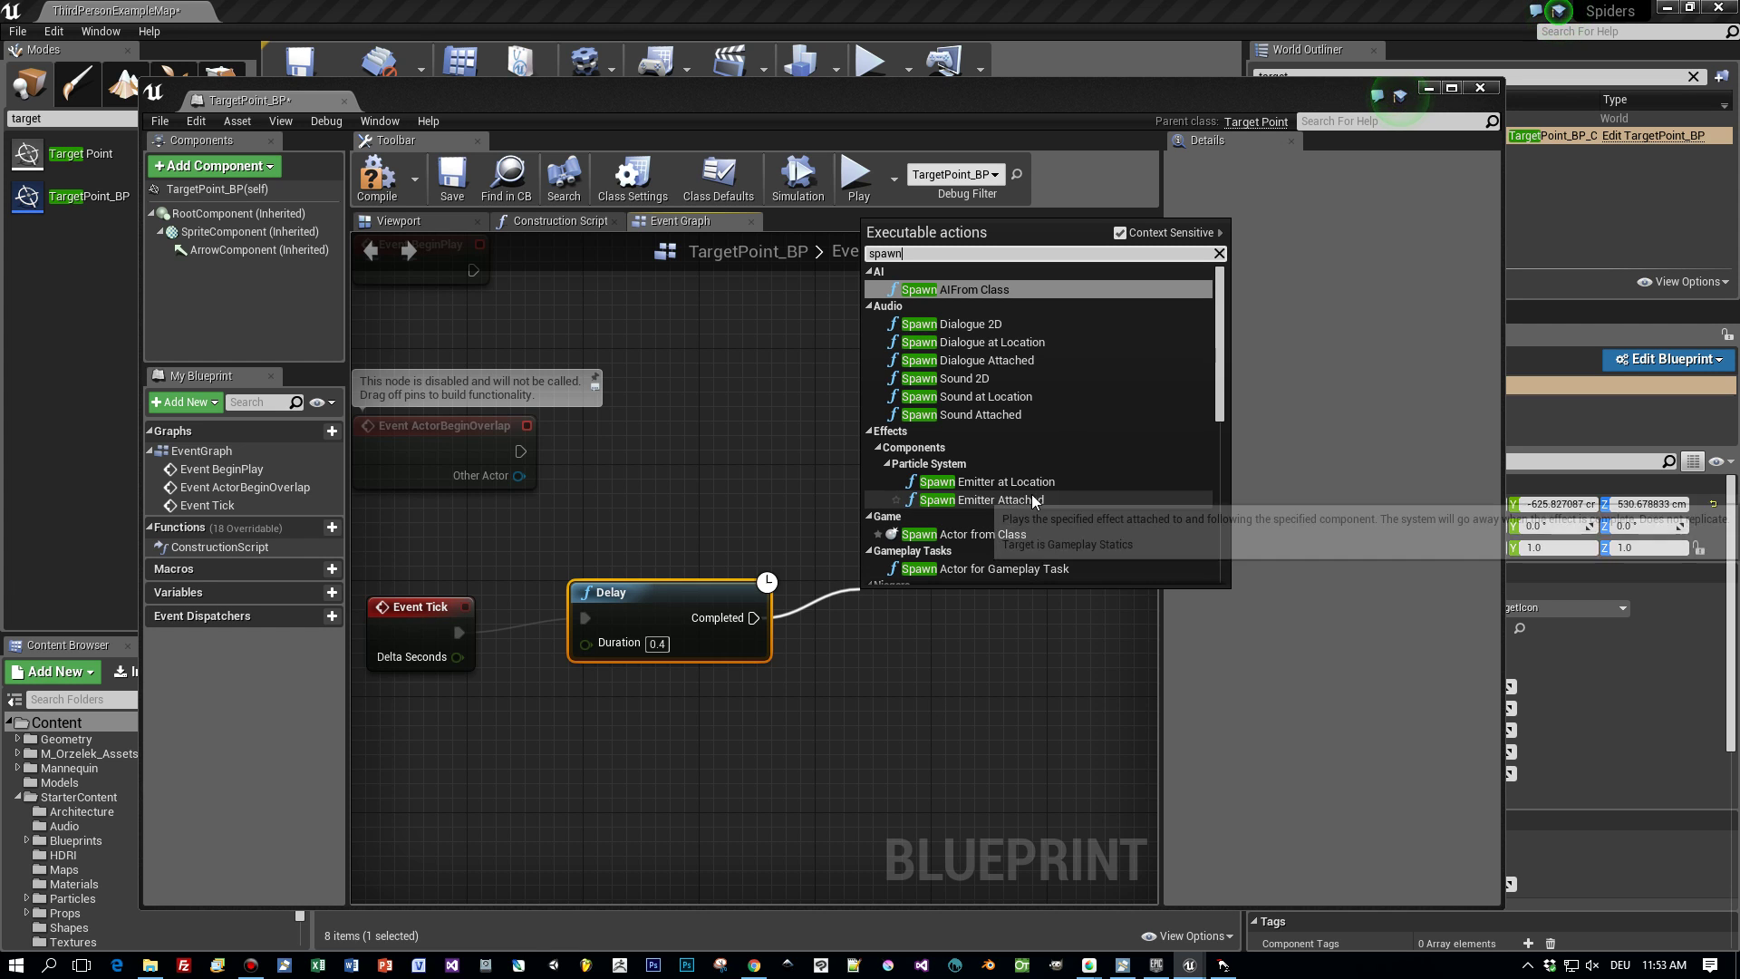
{"action": "left_click", "coordinate": [987, 535]}
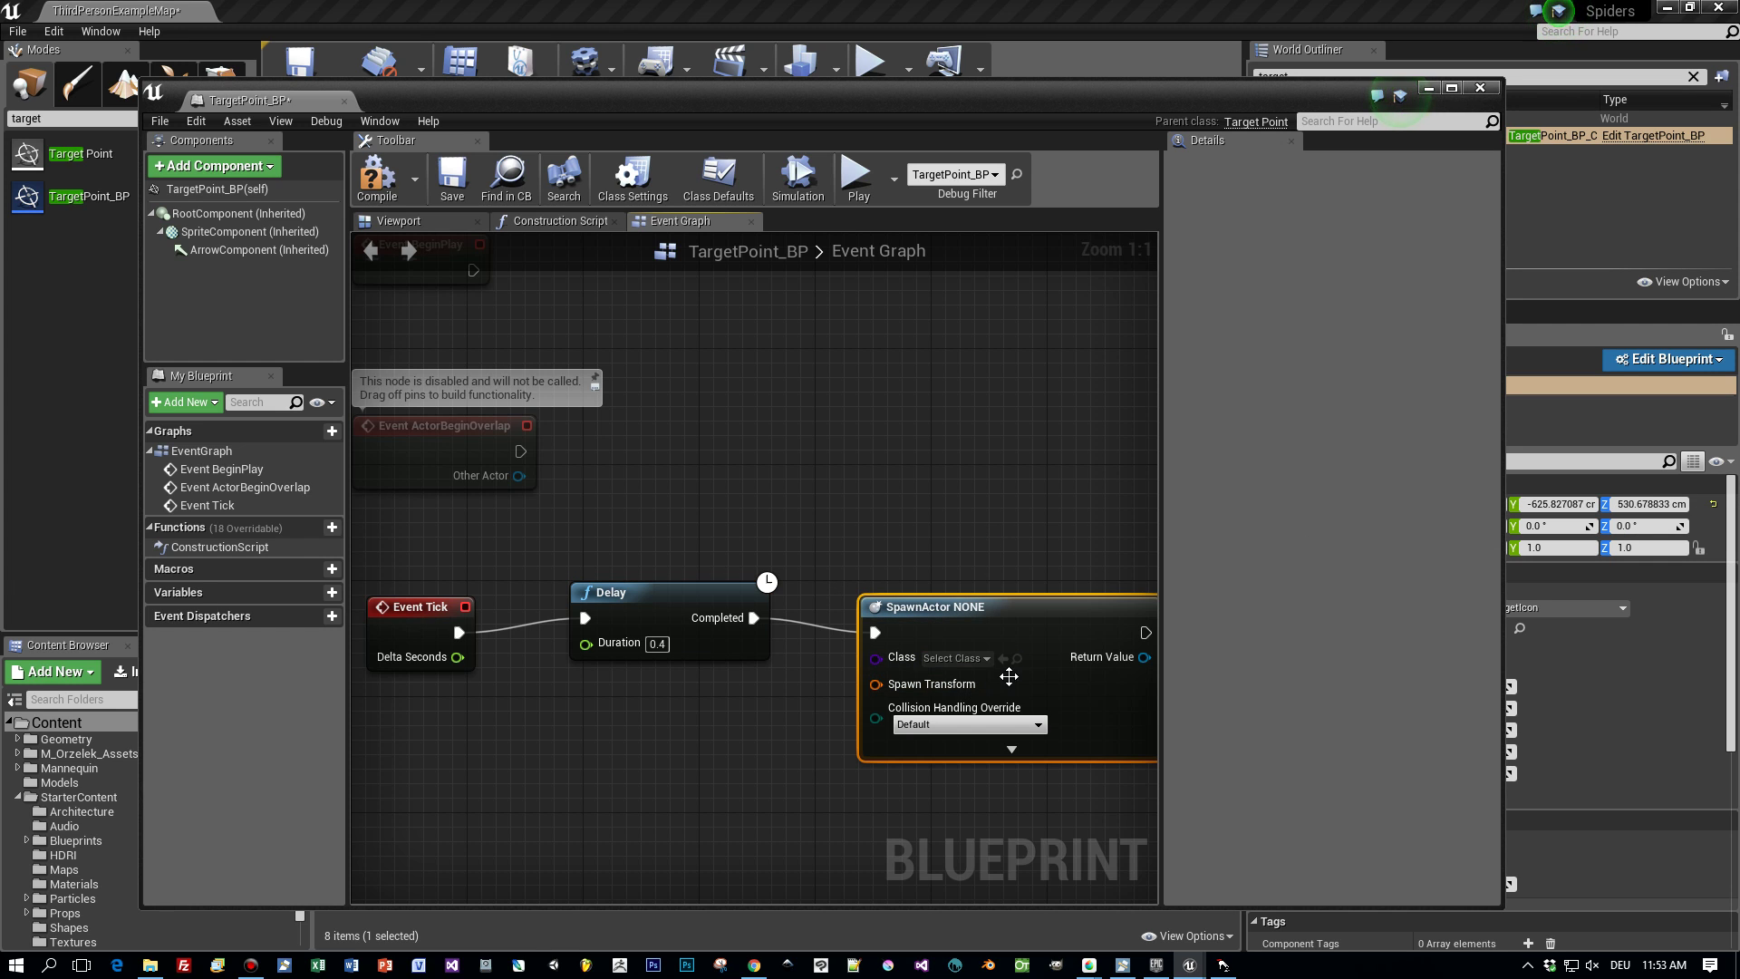
{"action": "left_click", "coordinate": [982, 663]}
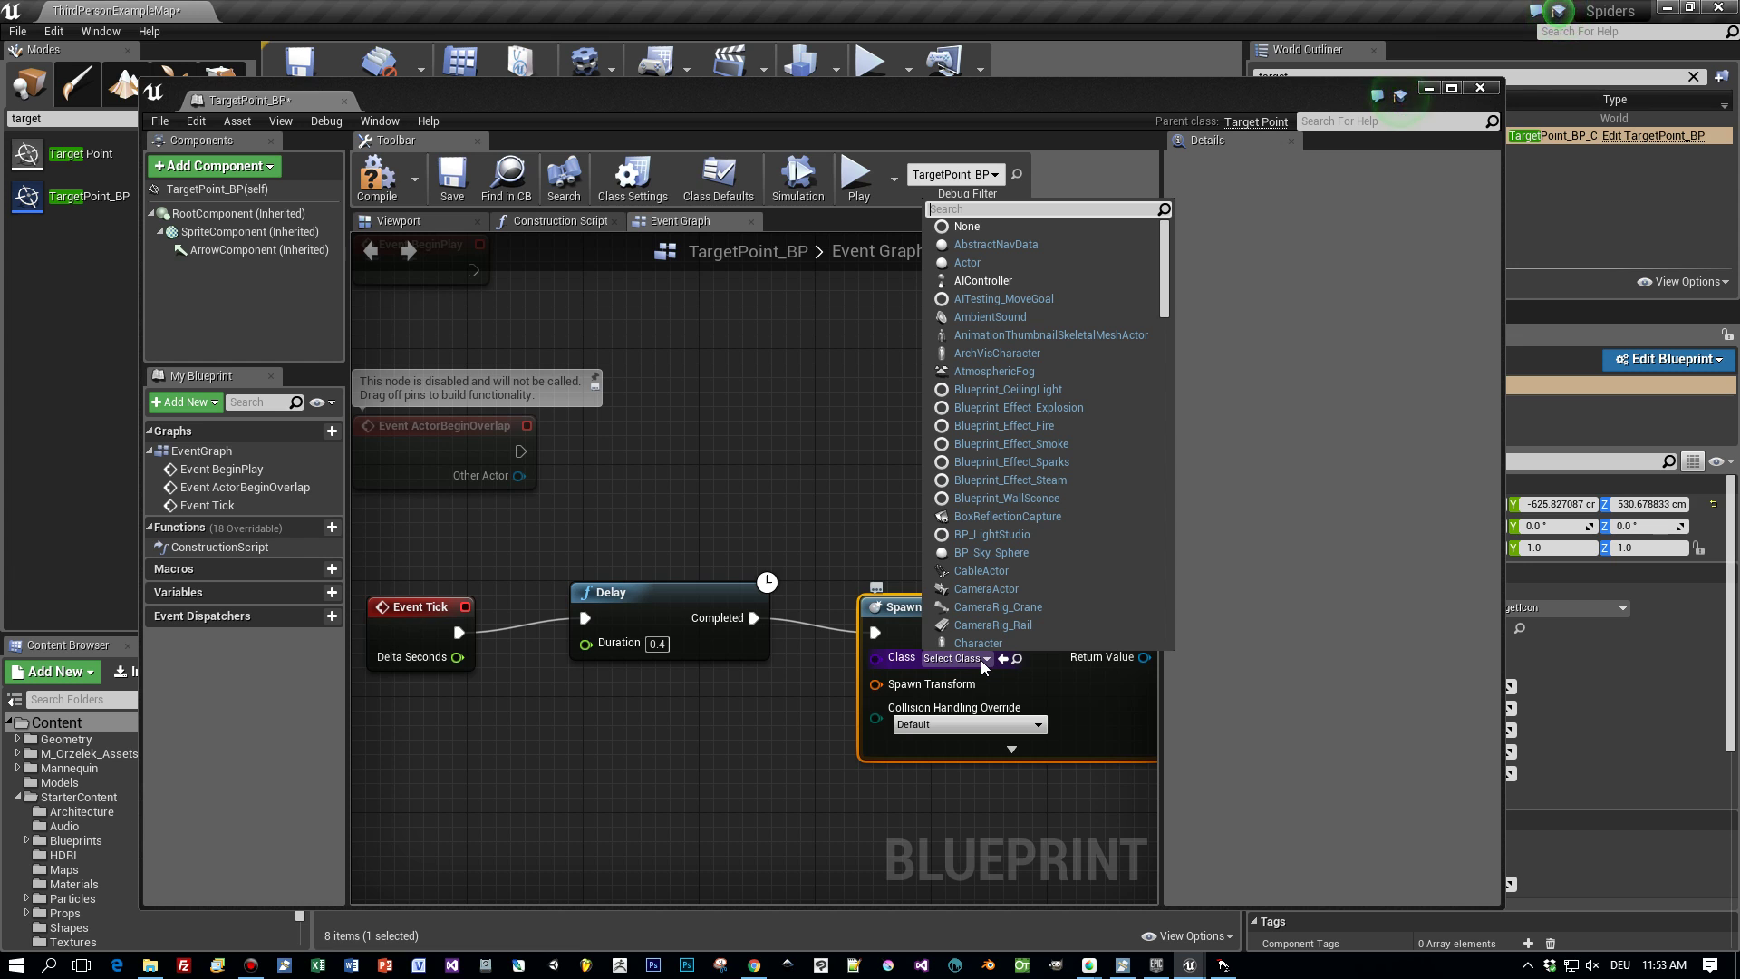
{"action": "type", "text": "spid"}
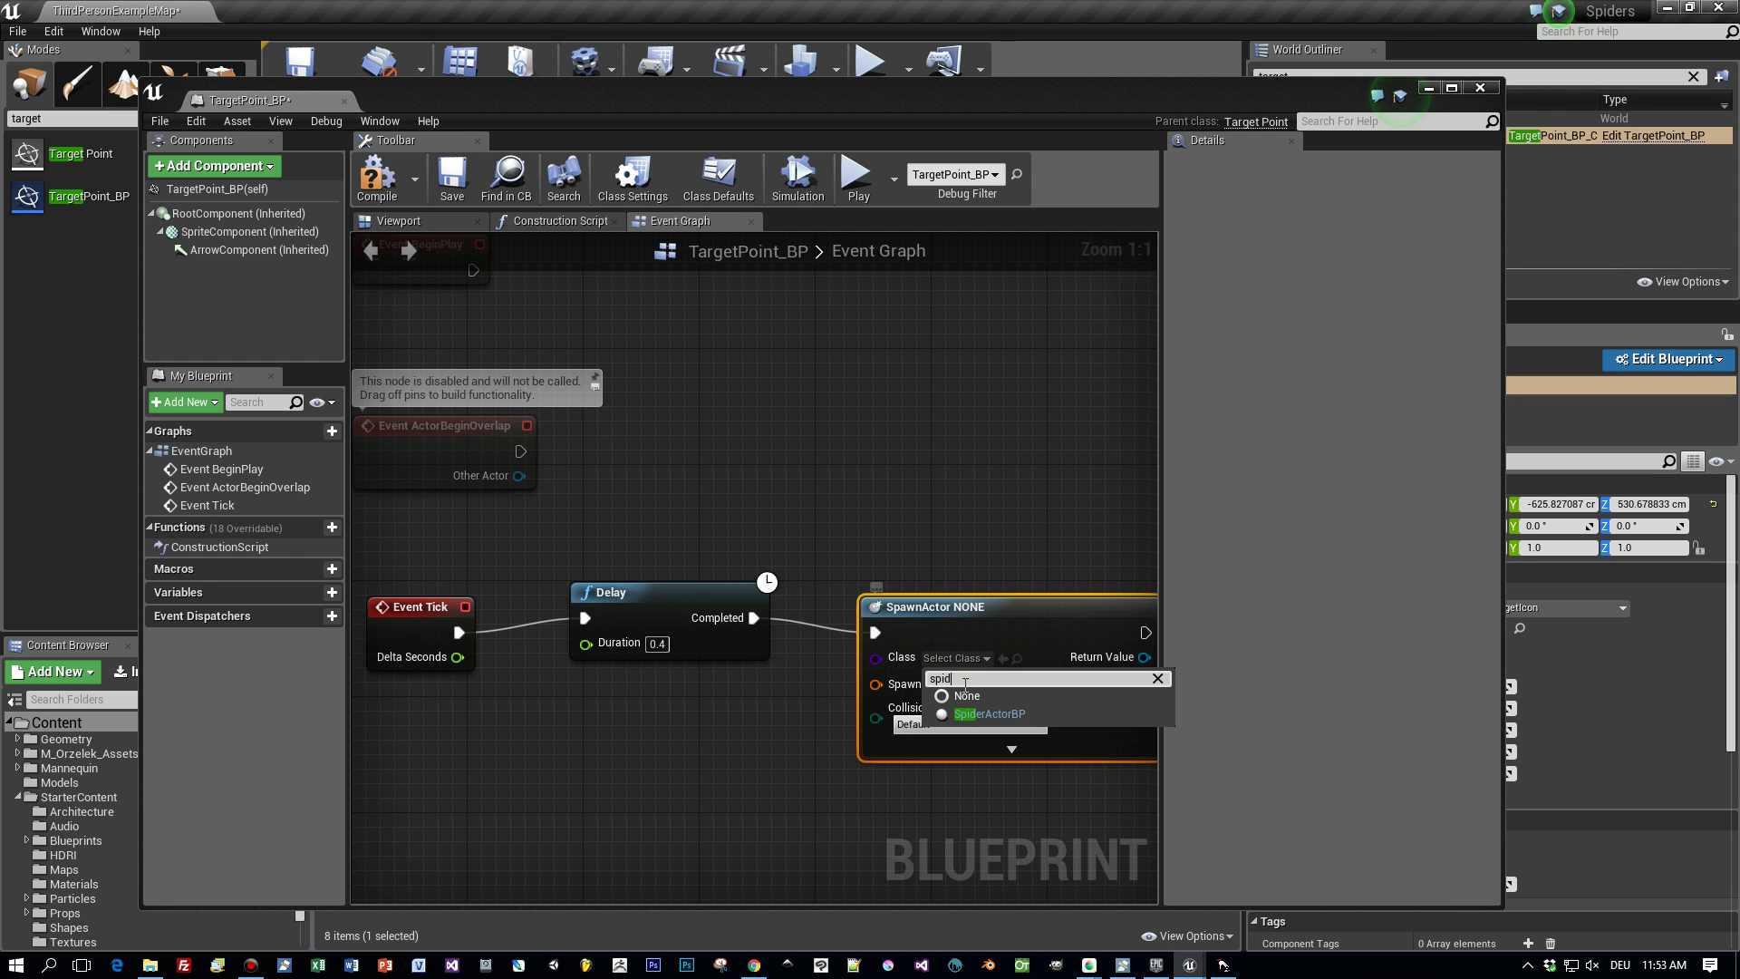
{"action": "left_click", "coordinate": [1017, 715]}
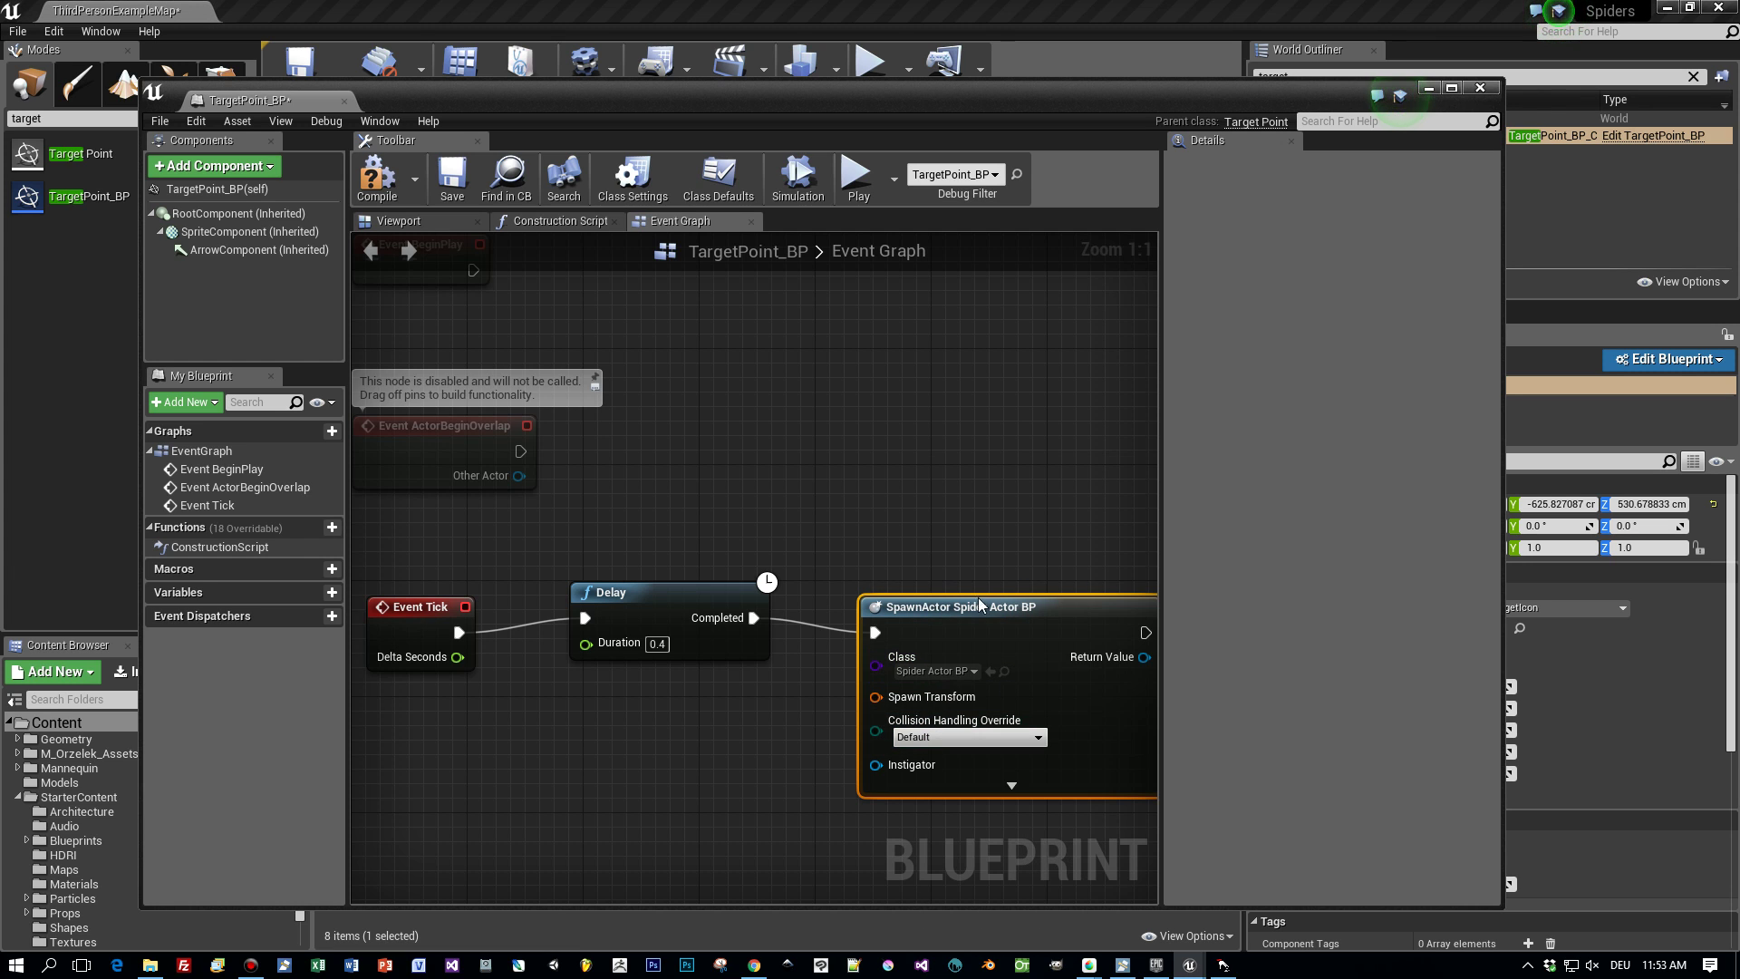
{"action": "left_click_drag", "start_coordinate": [979, 613], "coordinate": [979, 555]}
{"action": "left_click", "coordinate": [1452, 87]}
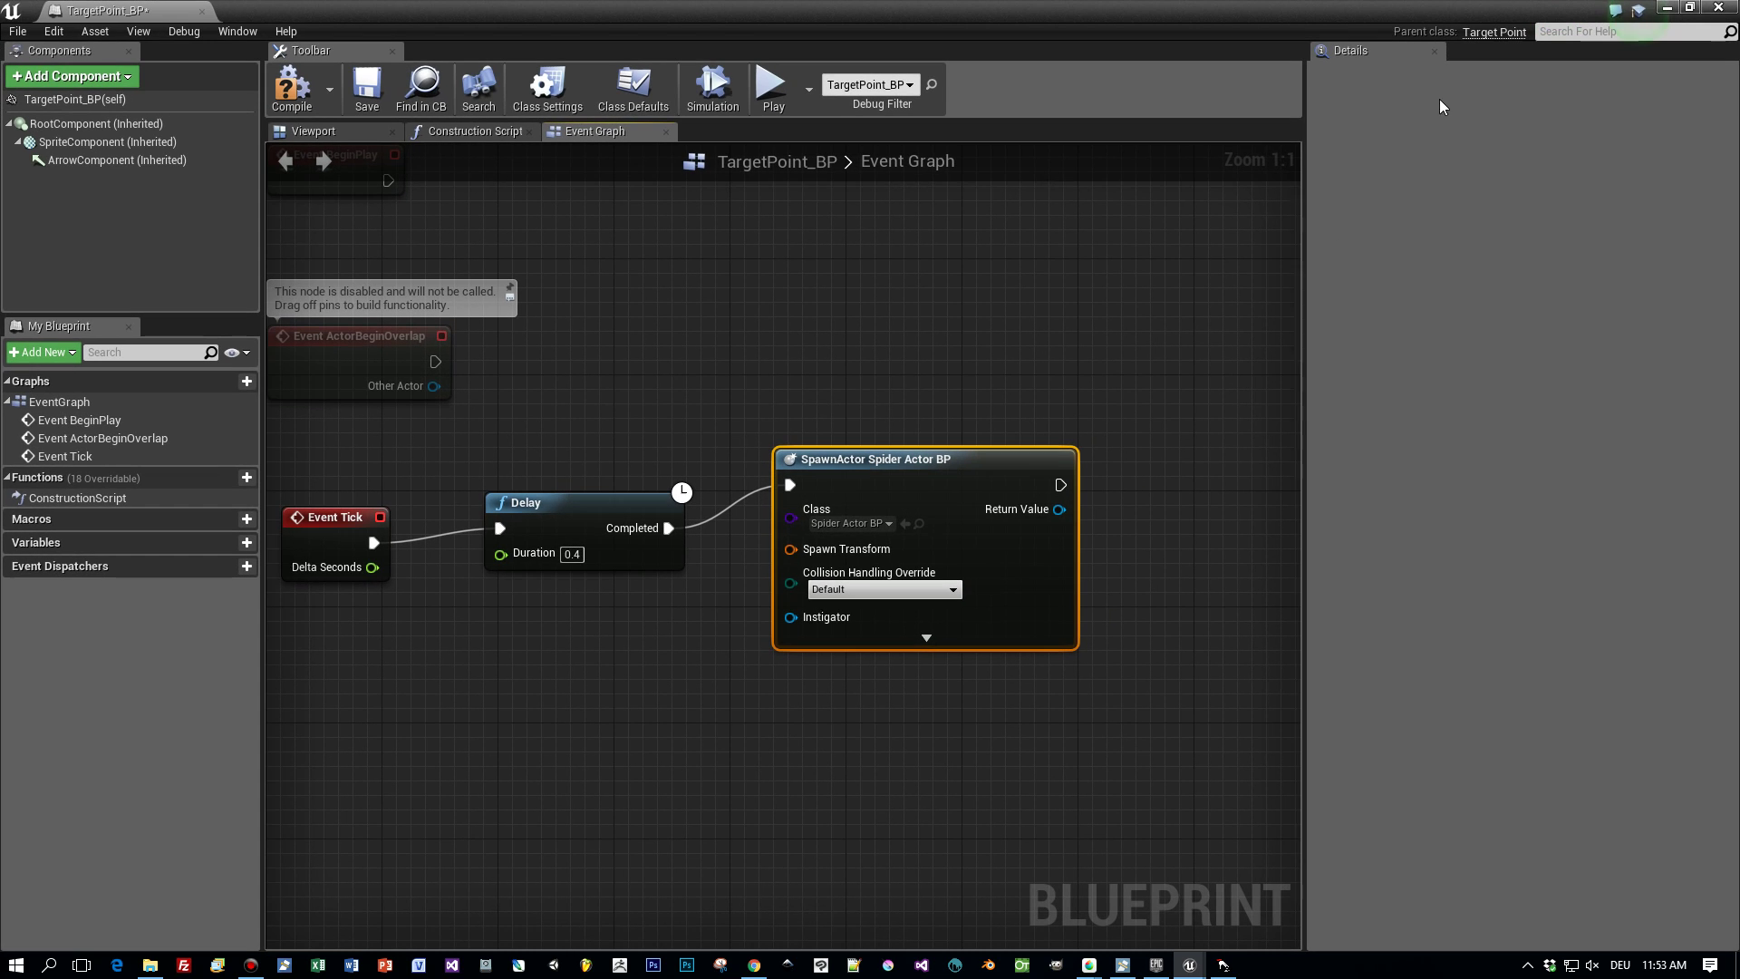
{"action": "left_click_drag", "start_coordinate": [872, 466], "coordinate": [959, 422]}
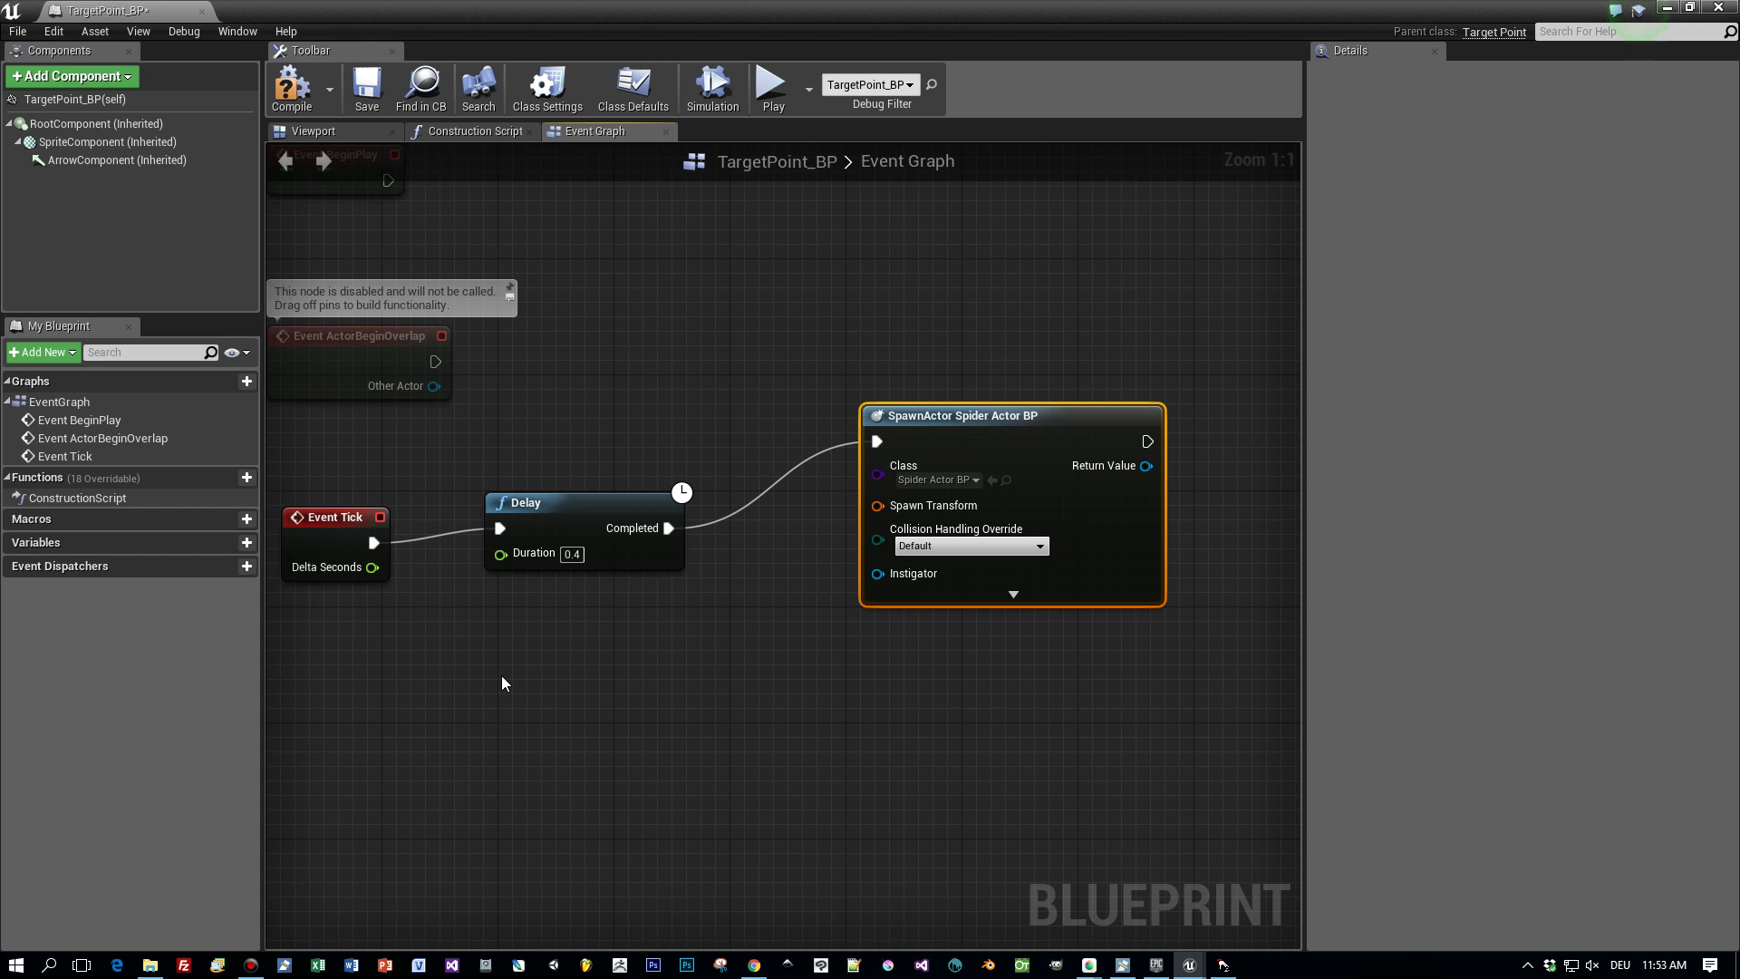
Add a GetActorLocation node, connect its return value to the spawn node's Spawn Transform, tidy the conversion node, and compile the blueprint
{"action": "right_click", "coordinate": [420, 691]}
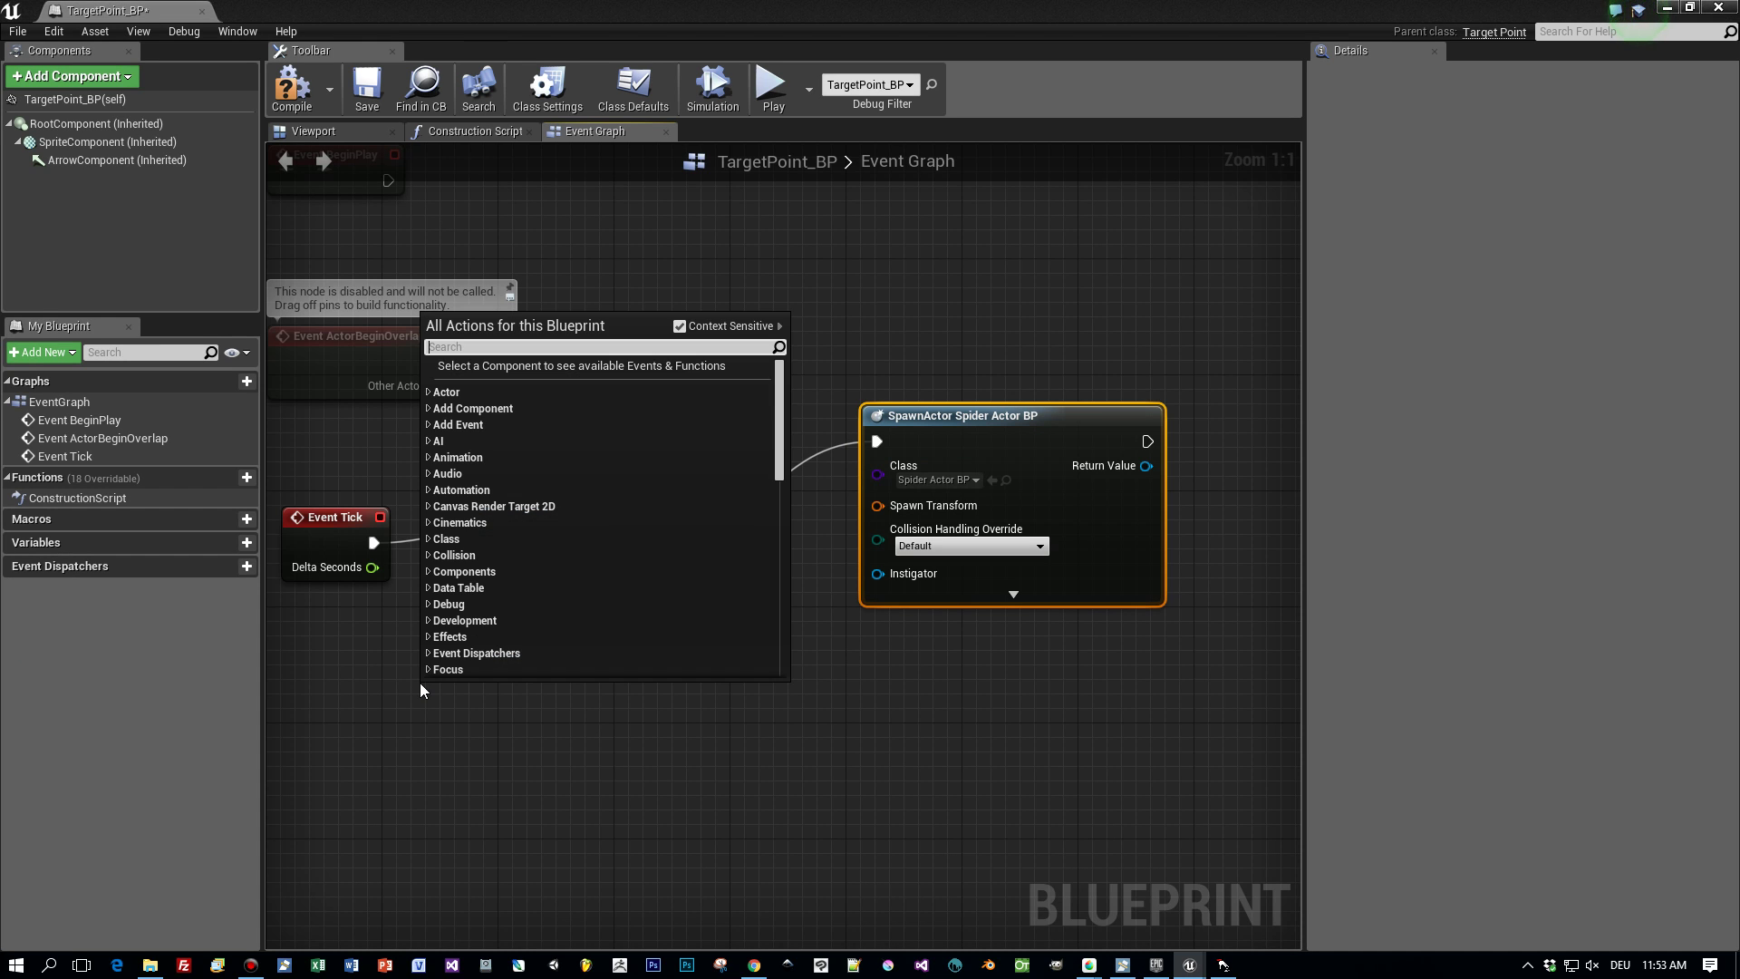
{"action": "type", "text": "getac"}
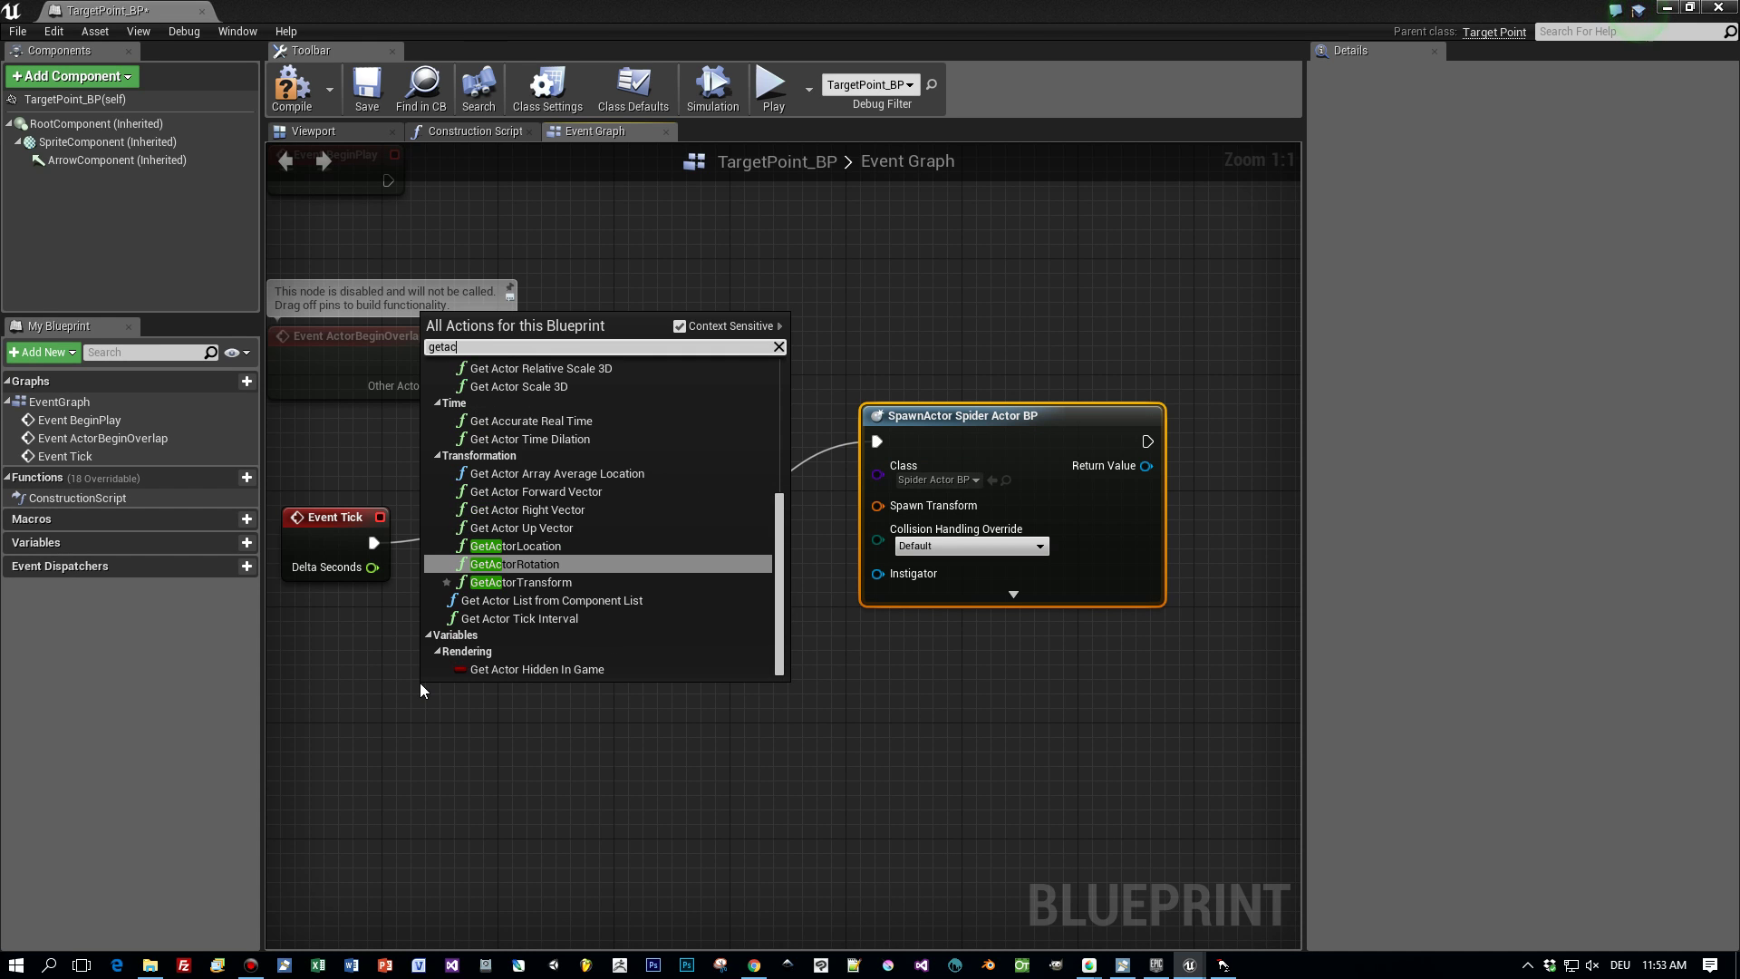
{"action": "left_click", "coordinate": [567, 546]}
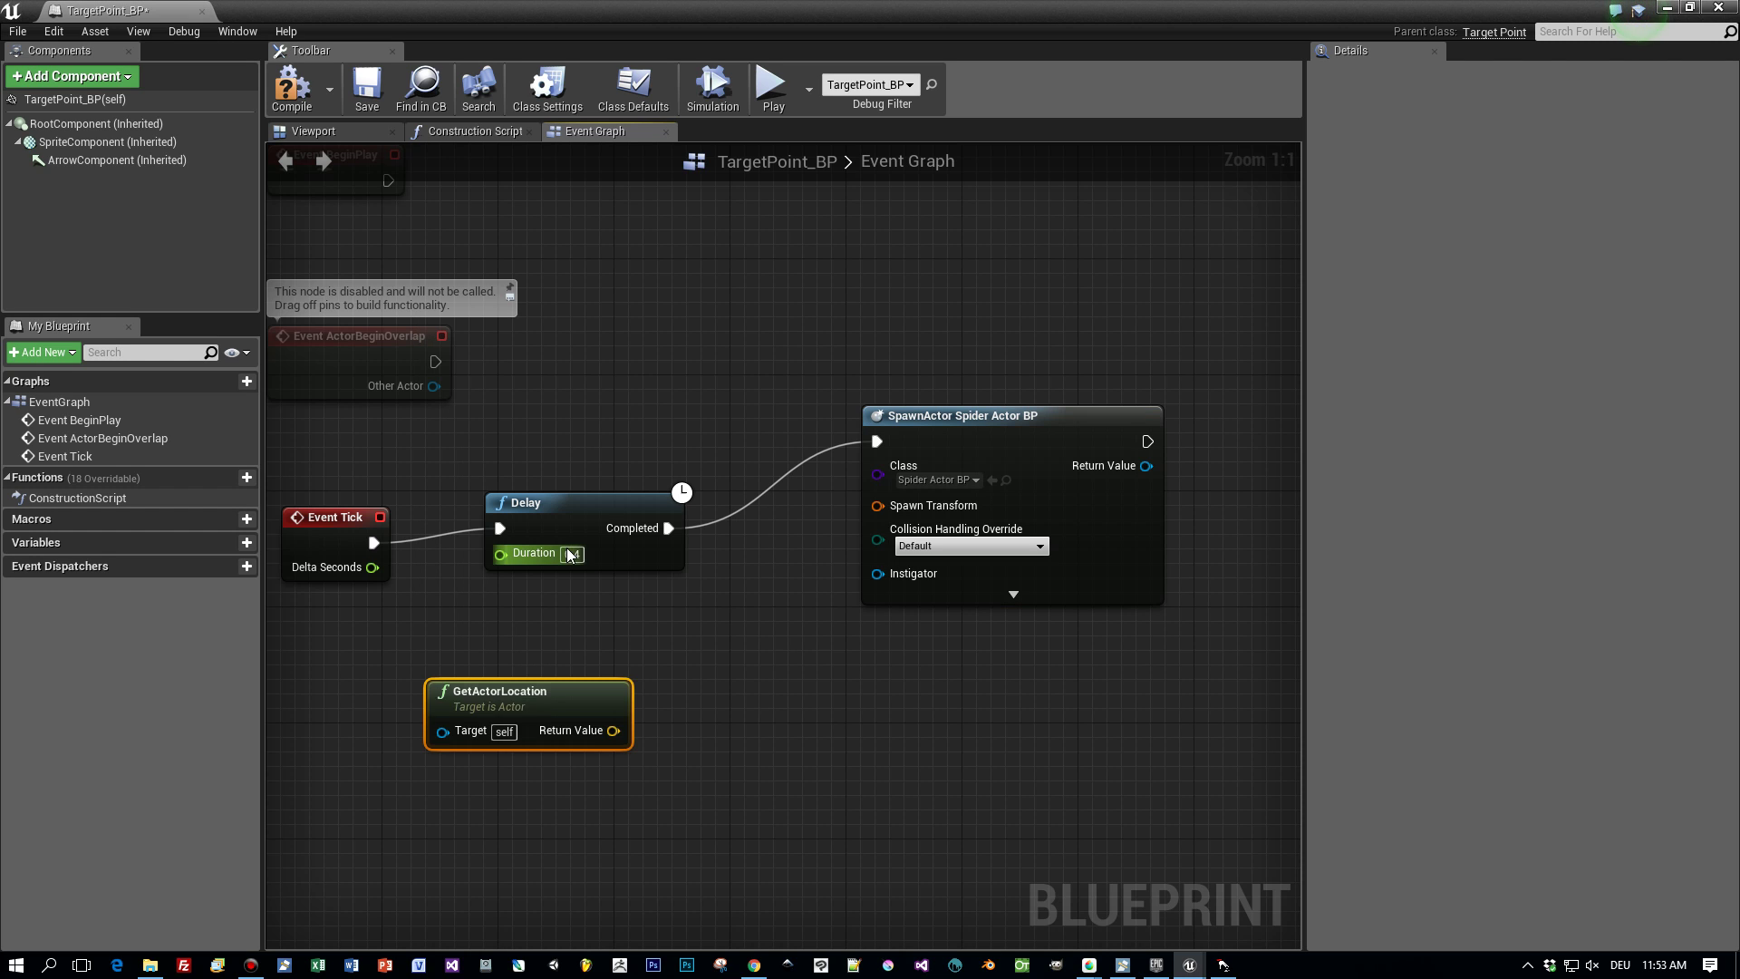
{"action": "left_click_drag", "start_coordinate": [521, 689], "coordinate": [409, 696]}
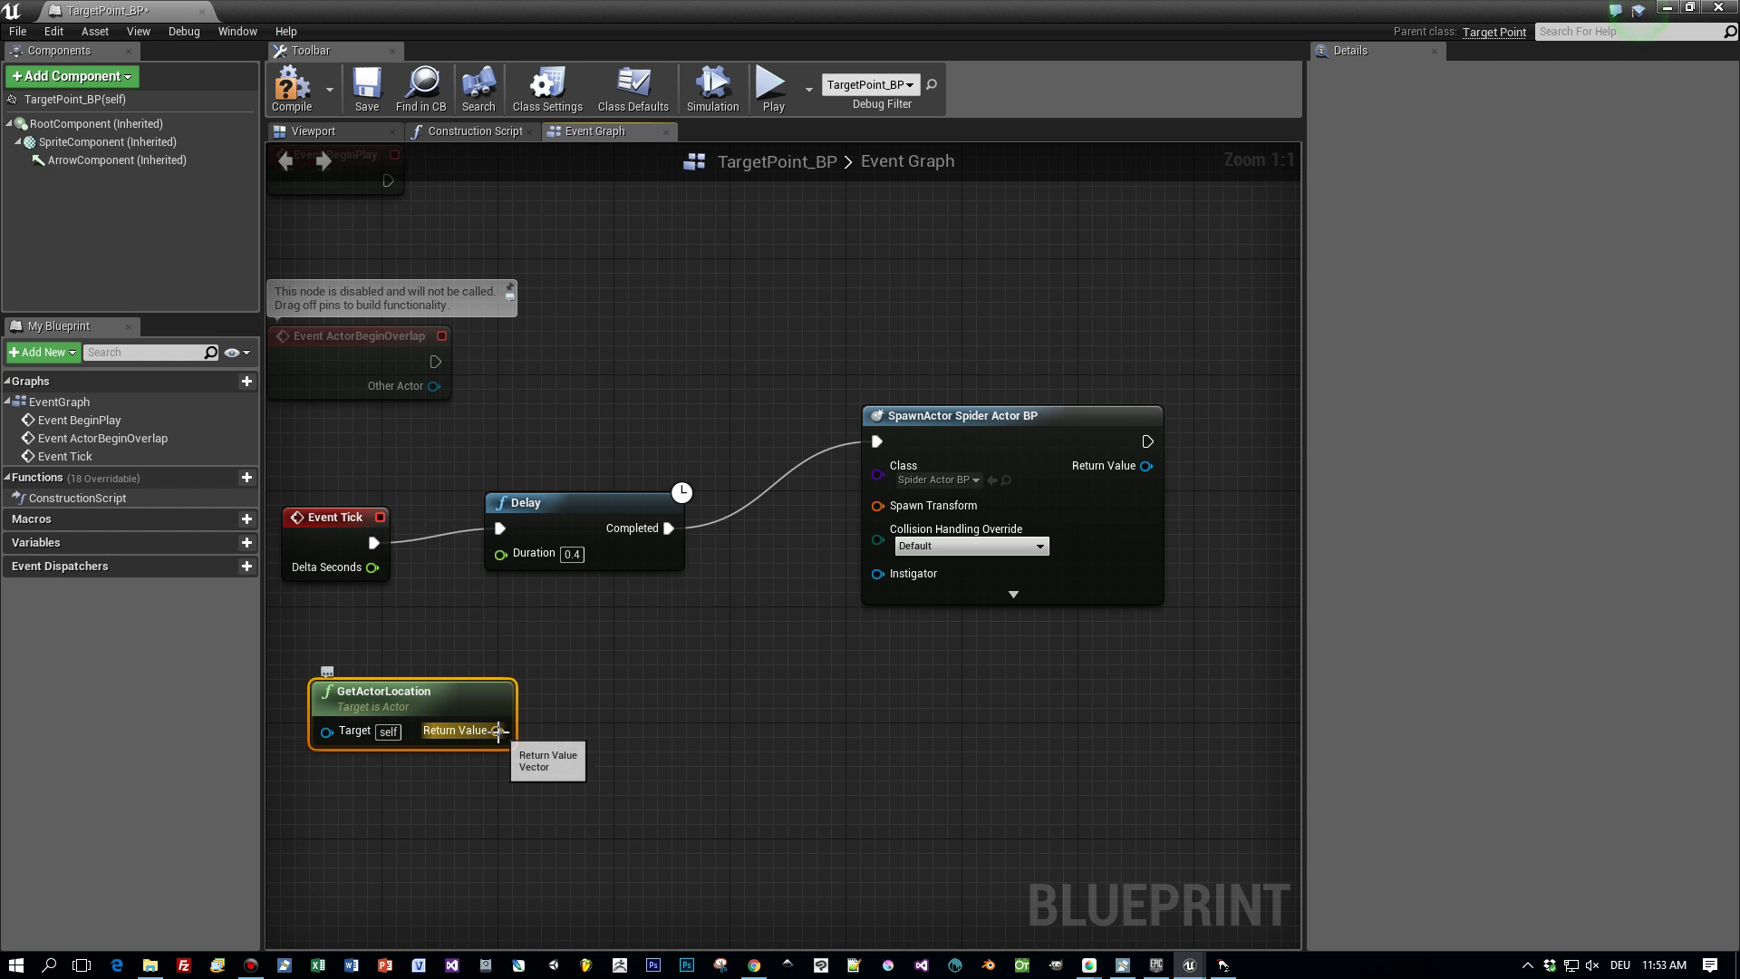
{"action": "left_click_drag", "start_coordinate": [497, 730], "coordinate": [873, 506]}
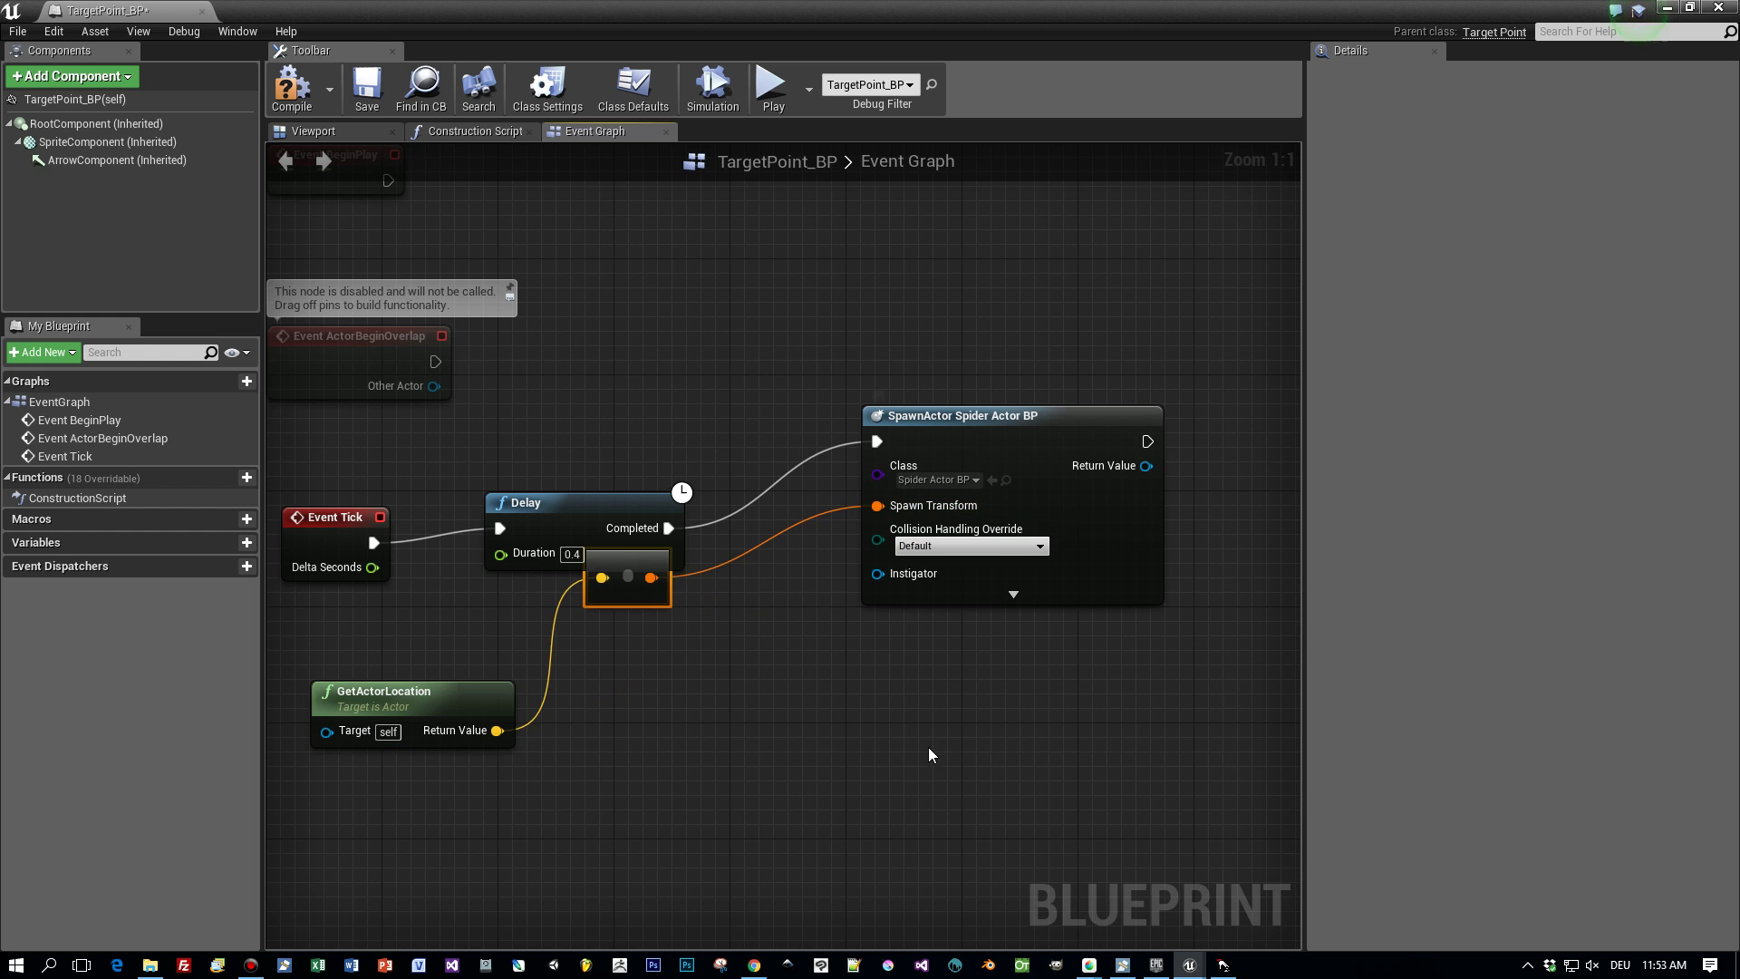
{"action": "left_click_drag", "start_coordinate": [619, 556], "coordinate": [706, 672]}
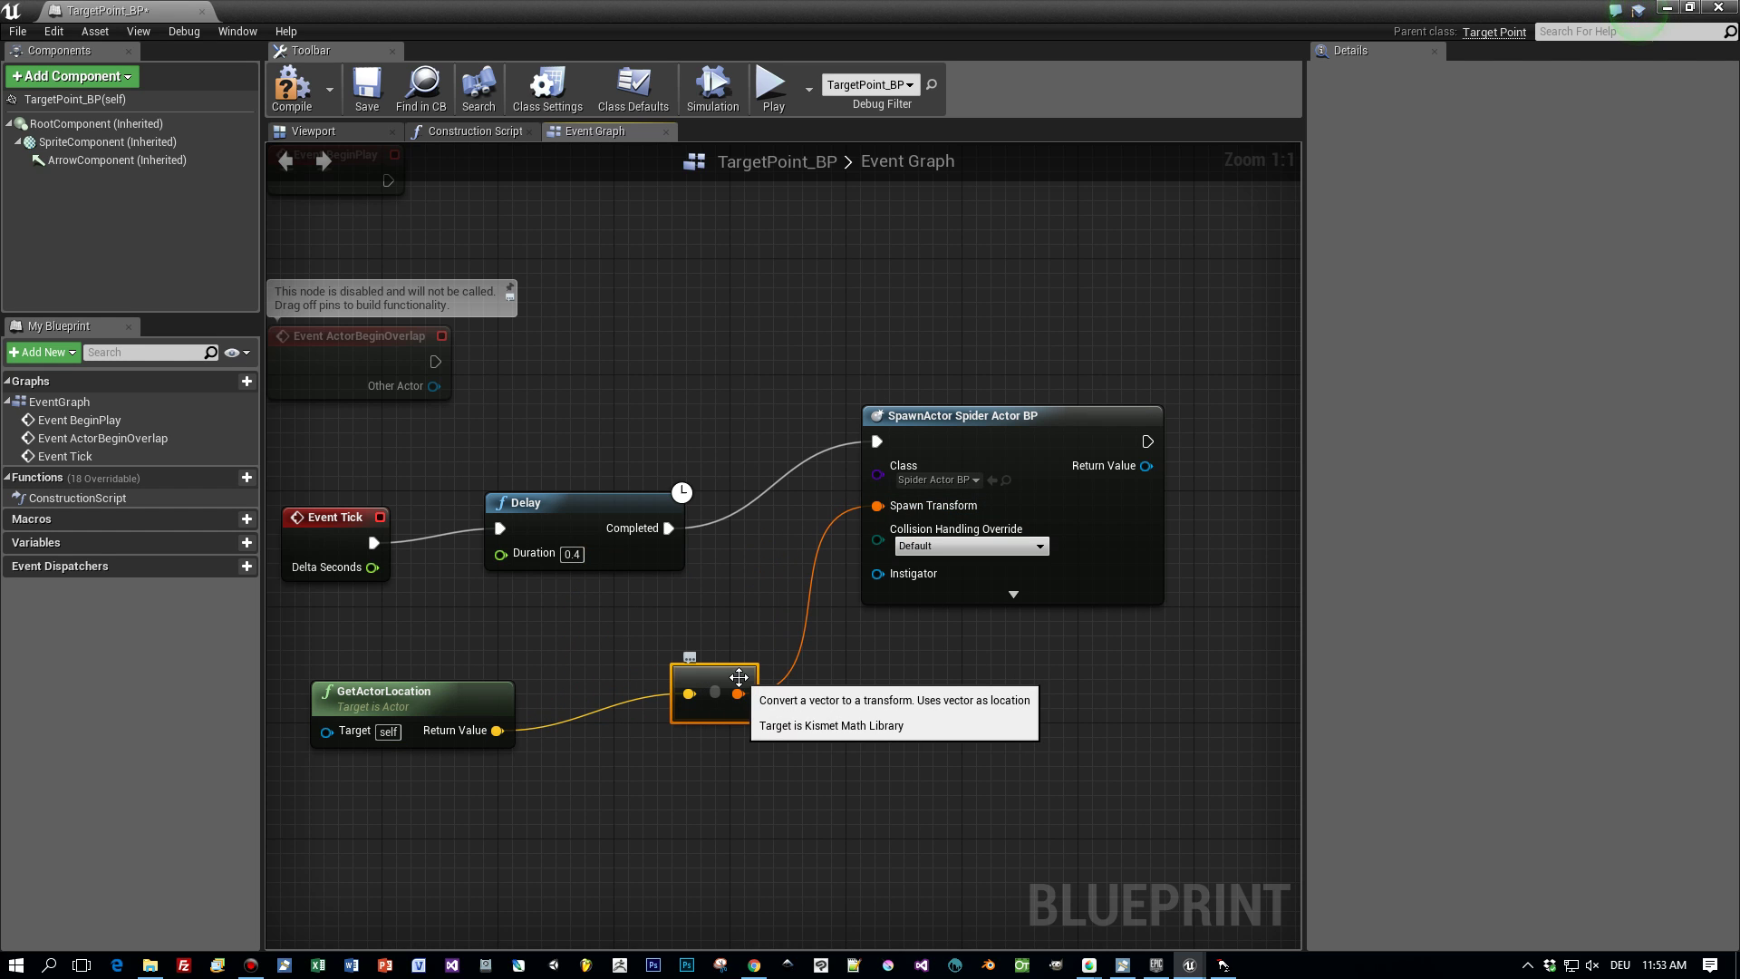
{"action": "left_click", "coordinate": [291, 86]}
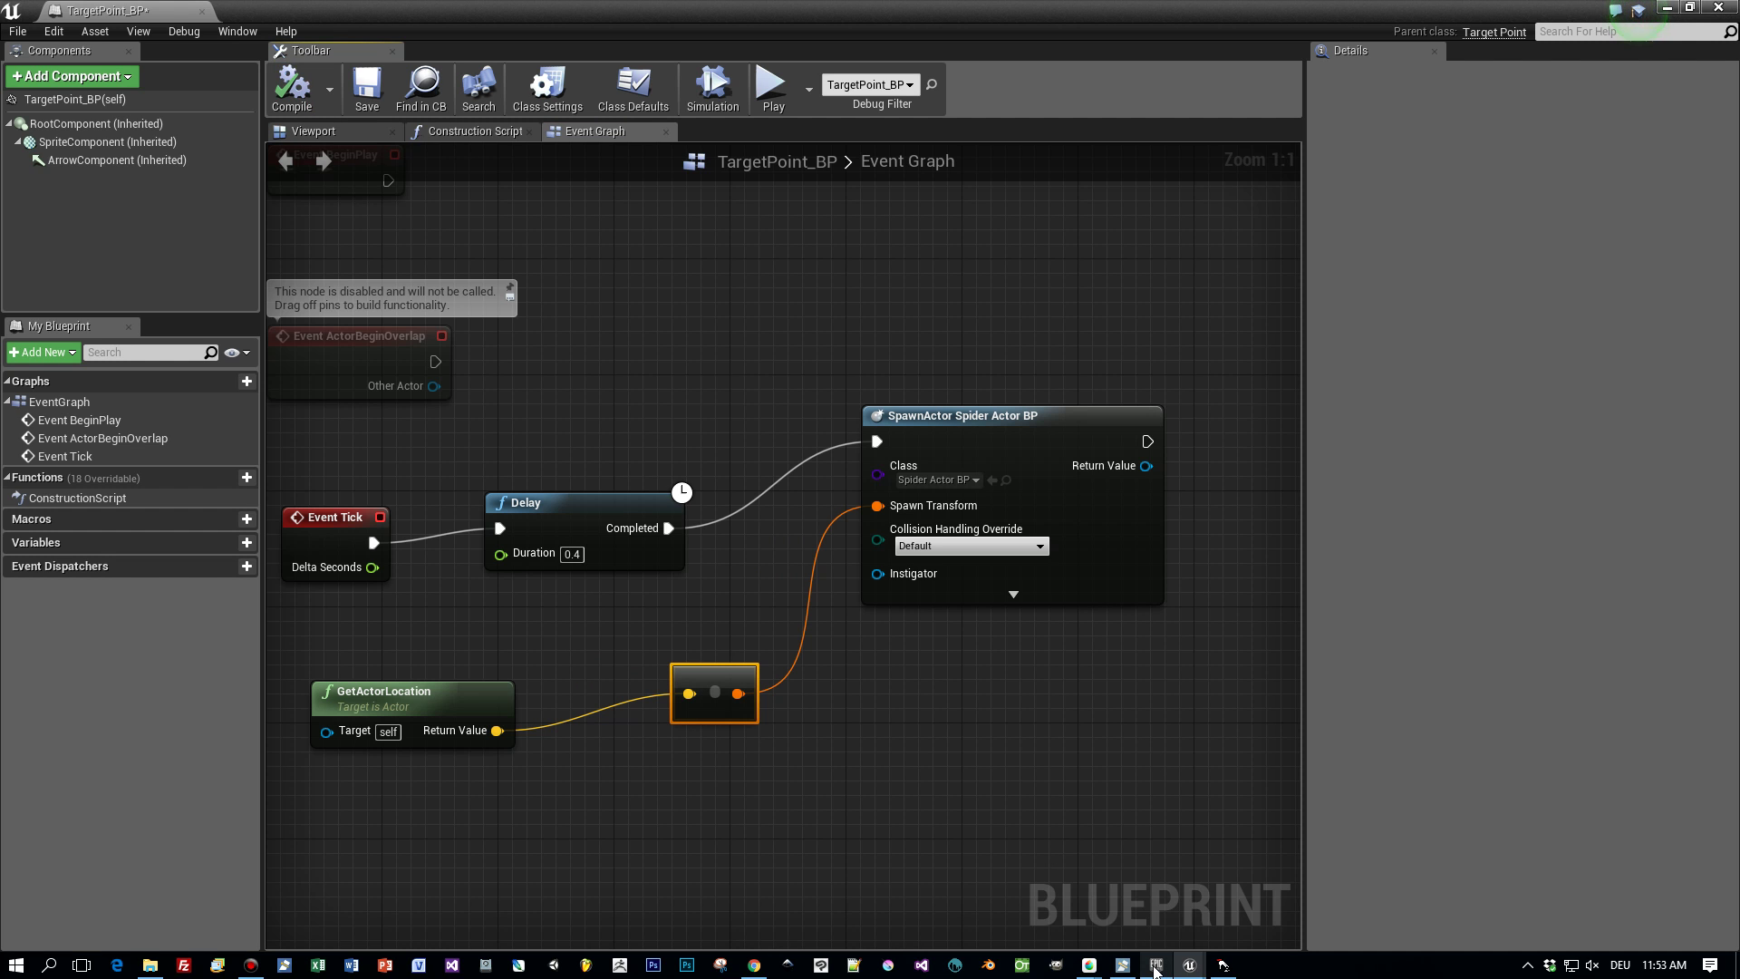
Play-test the level, walking the character to the basin to watch the spiders spawn, and stop the session
{"action": "left_click", "coordinate": [1190, 966]}
{"action": "left_click", "coordinate": [872, 65]}
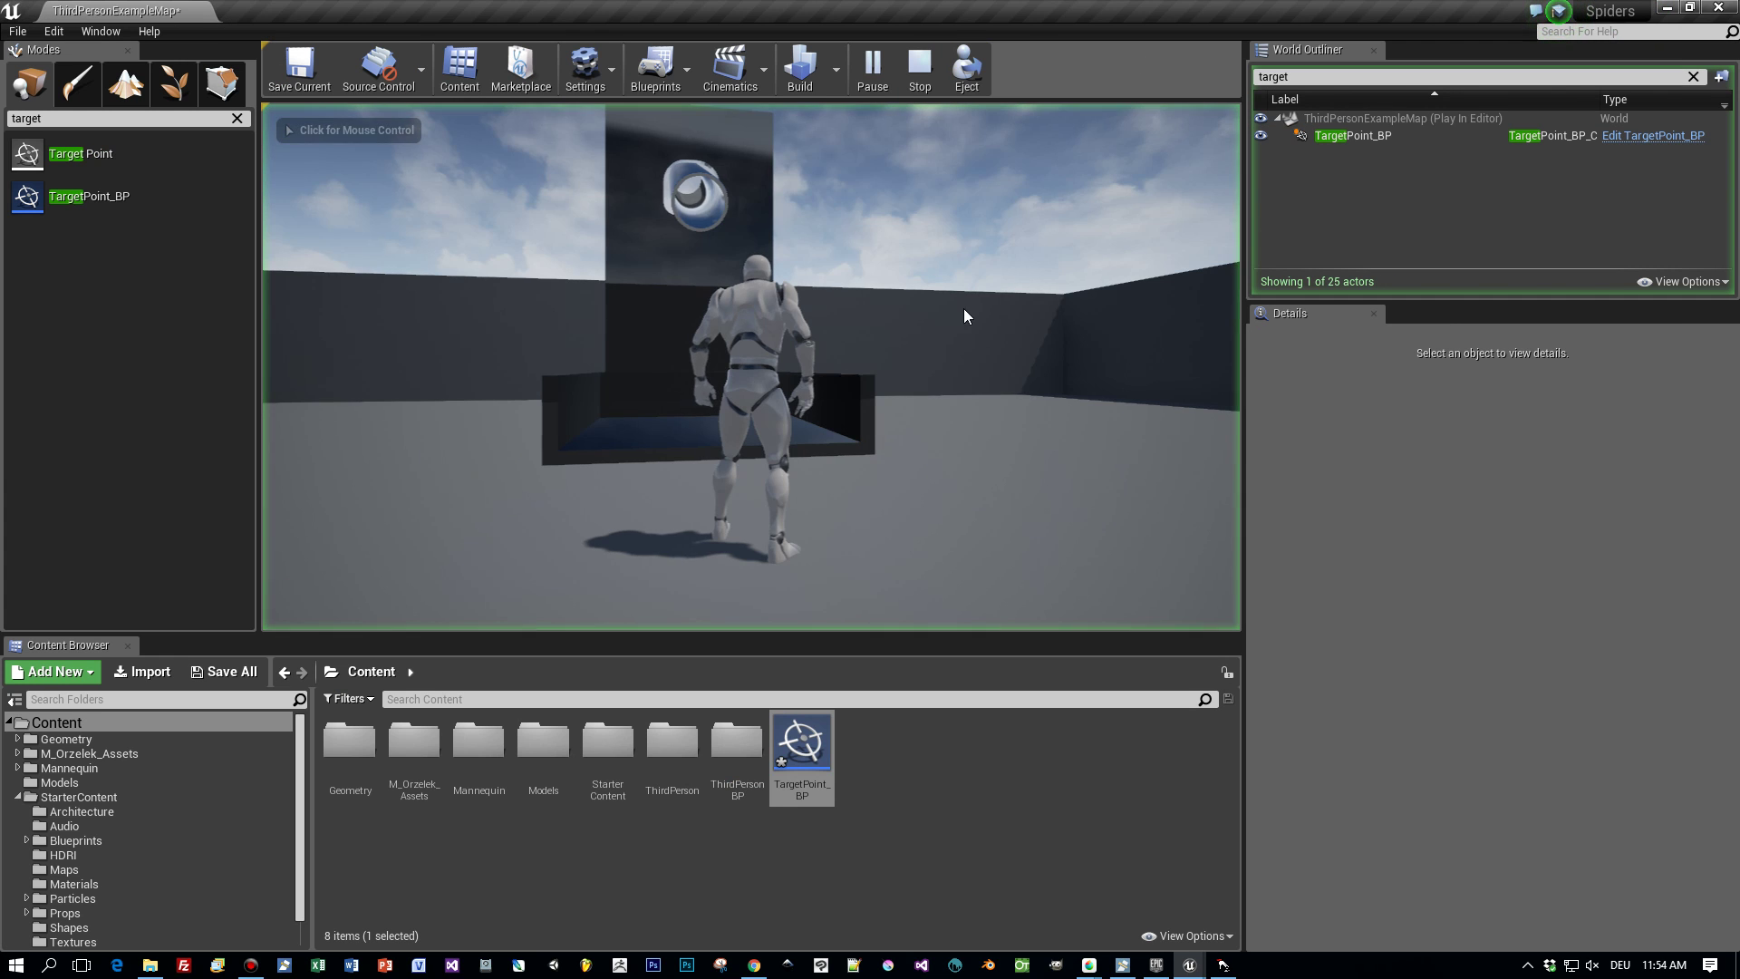
{"action": "left_click", "coordinate": [1050, 286]}
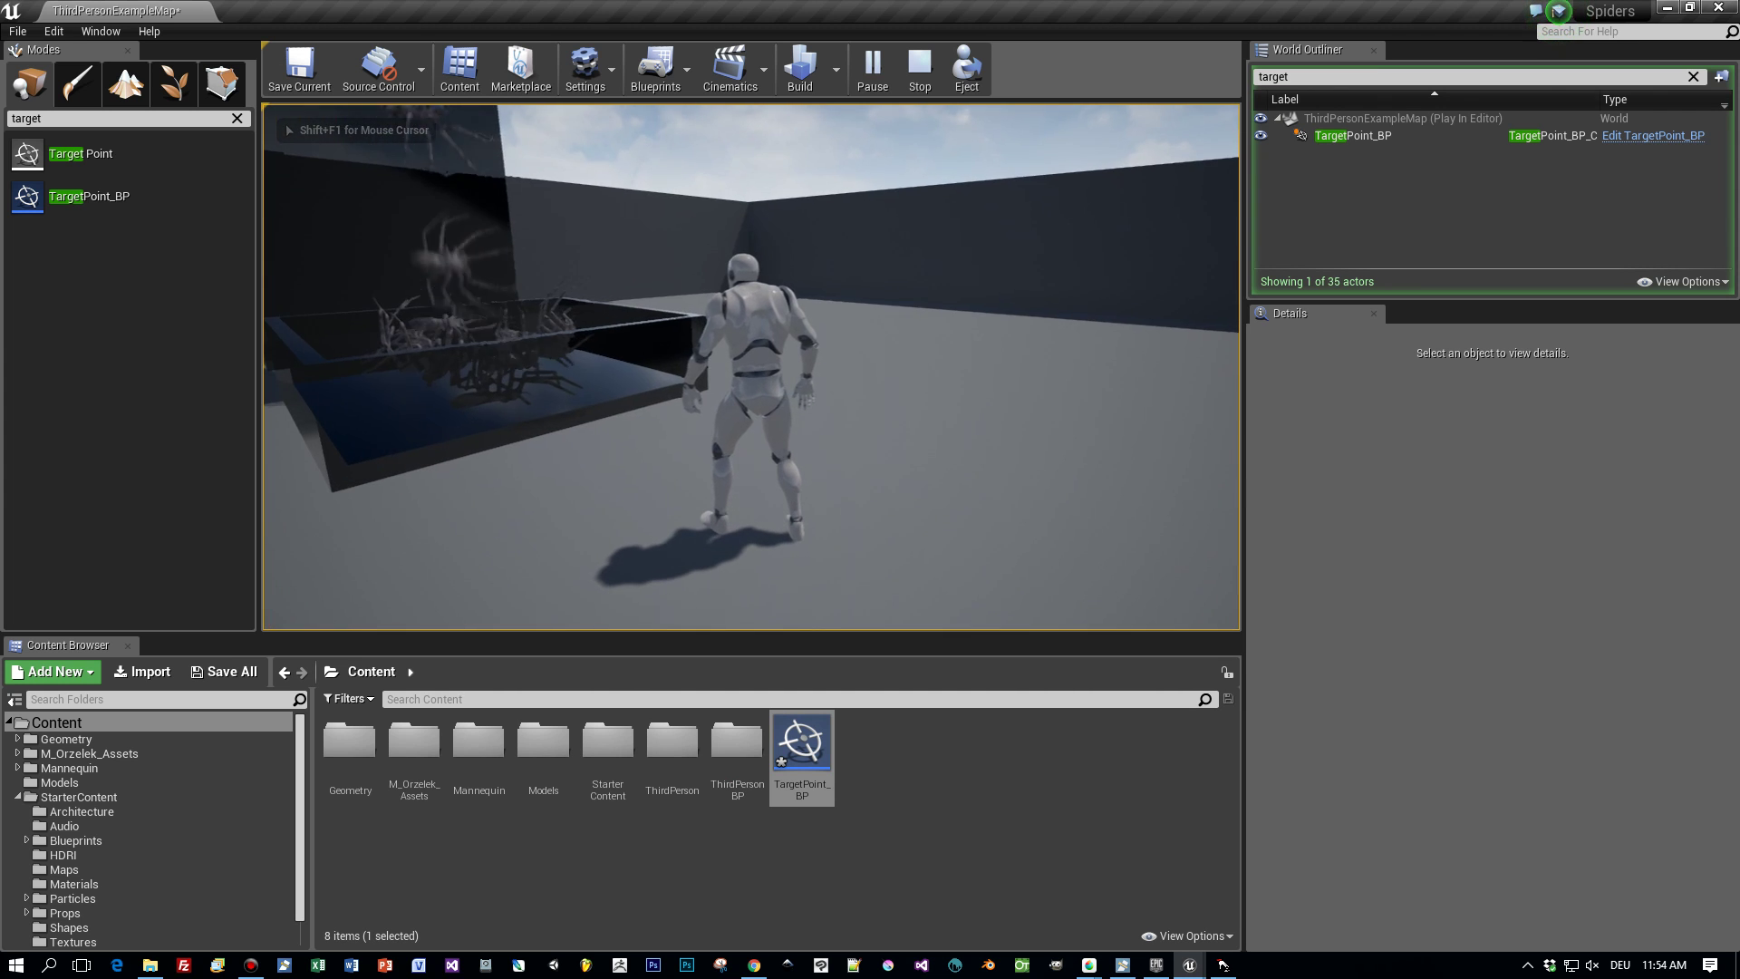
{"action": "key", "text": "w"}
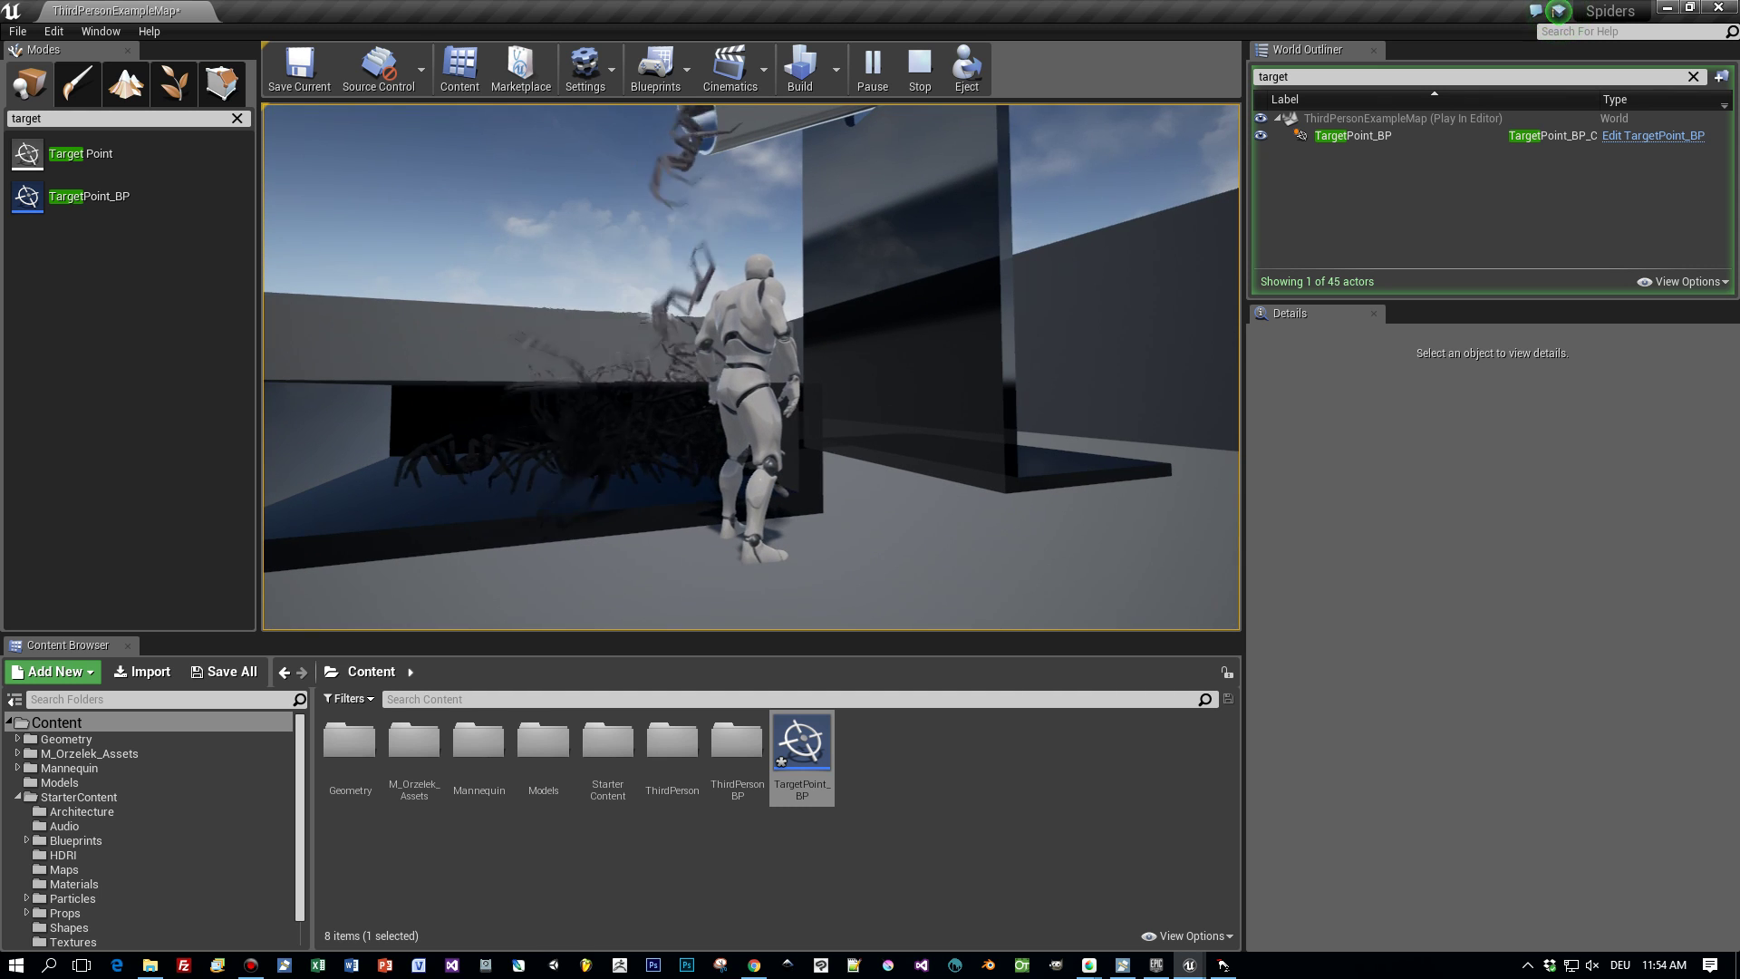
{"action": "key", "text": "Escape"}
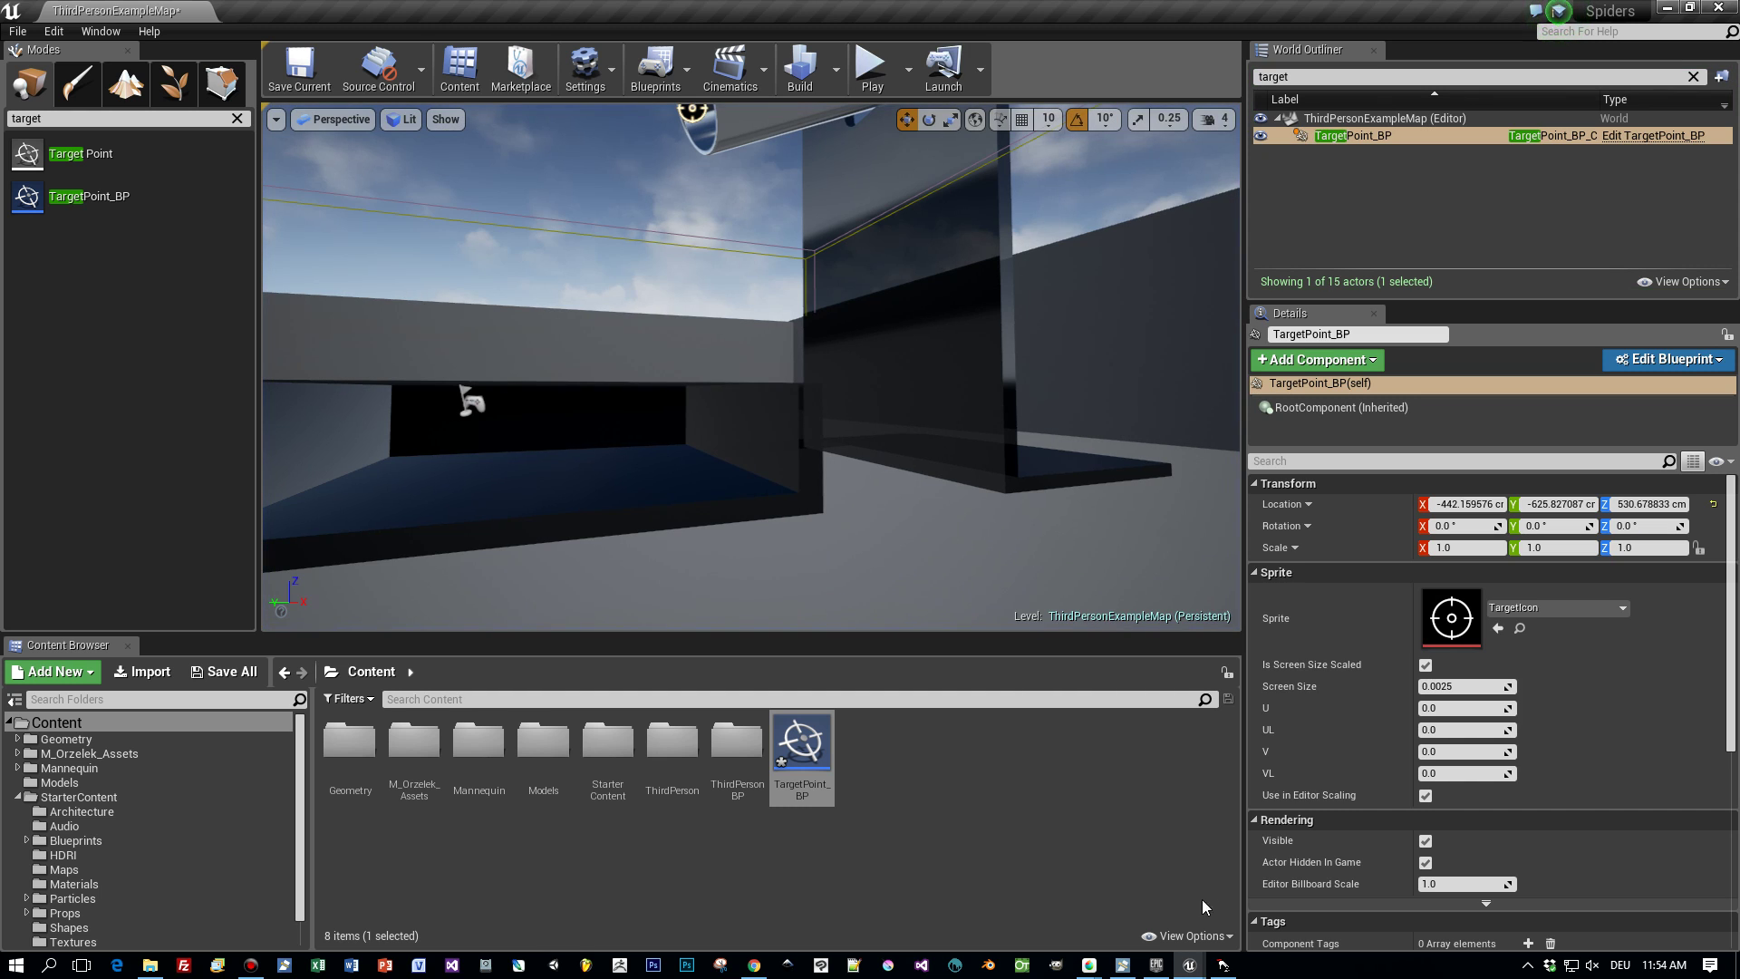
In TargetPoint_BP's graph, replace the vector-to-transform conversion with a Make Transform node linking GetActorLocation to Spawn Transform
{"action": "mouse_move", "coordinate": [1189, 964]}
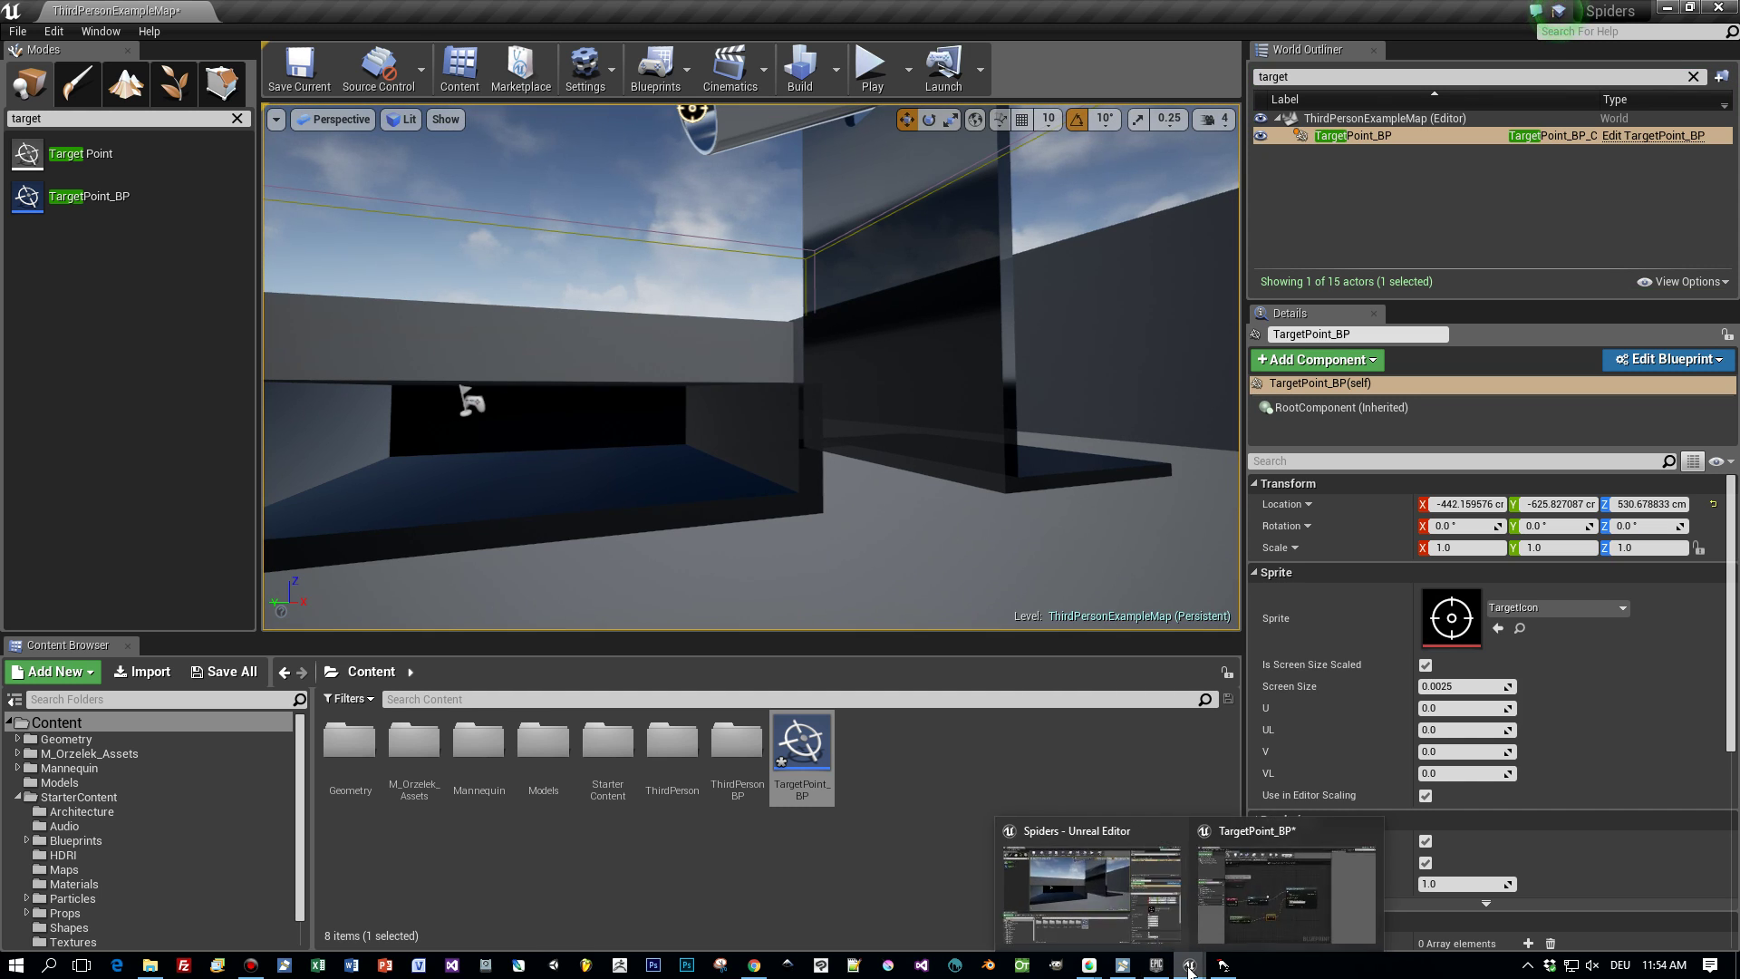
{"action": "left_click", "coordinate": [1300, 900]}
{"action": "key", "text": "alt+Tab"}
{"action": "right_click", "coordinate": [622, 754]}
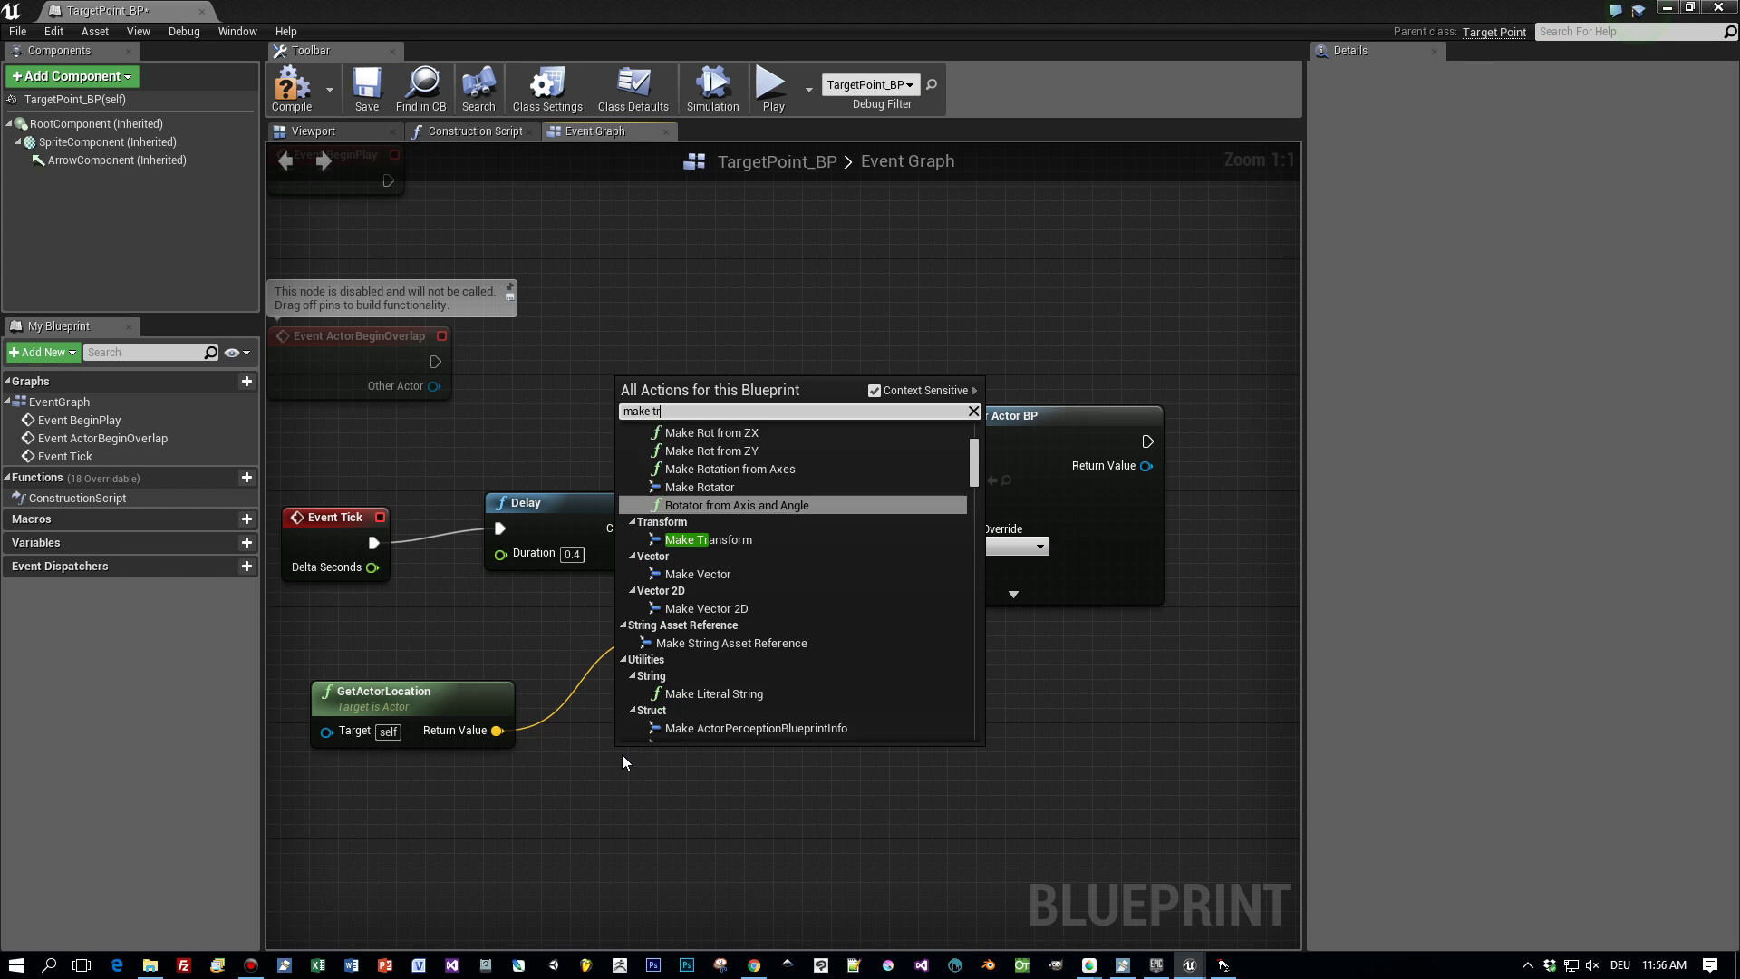
{"action": "type", "text": "make transform"}
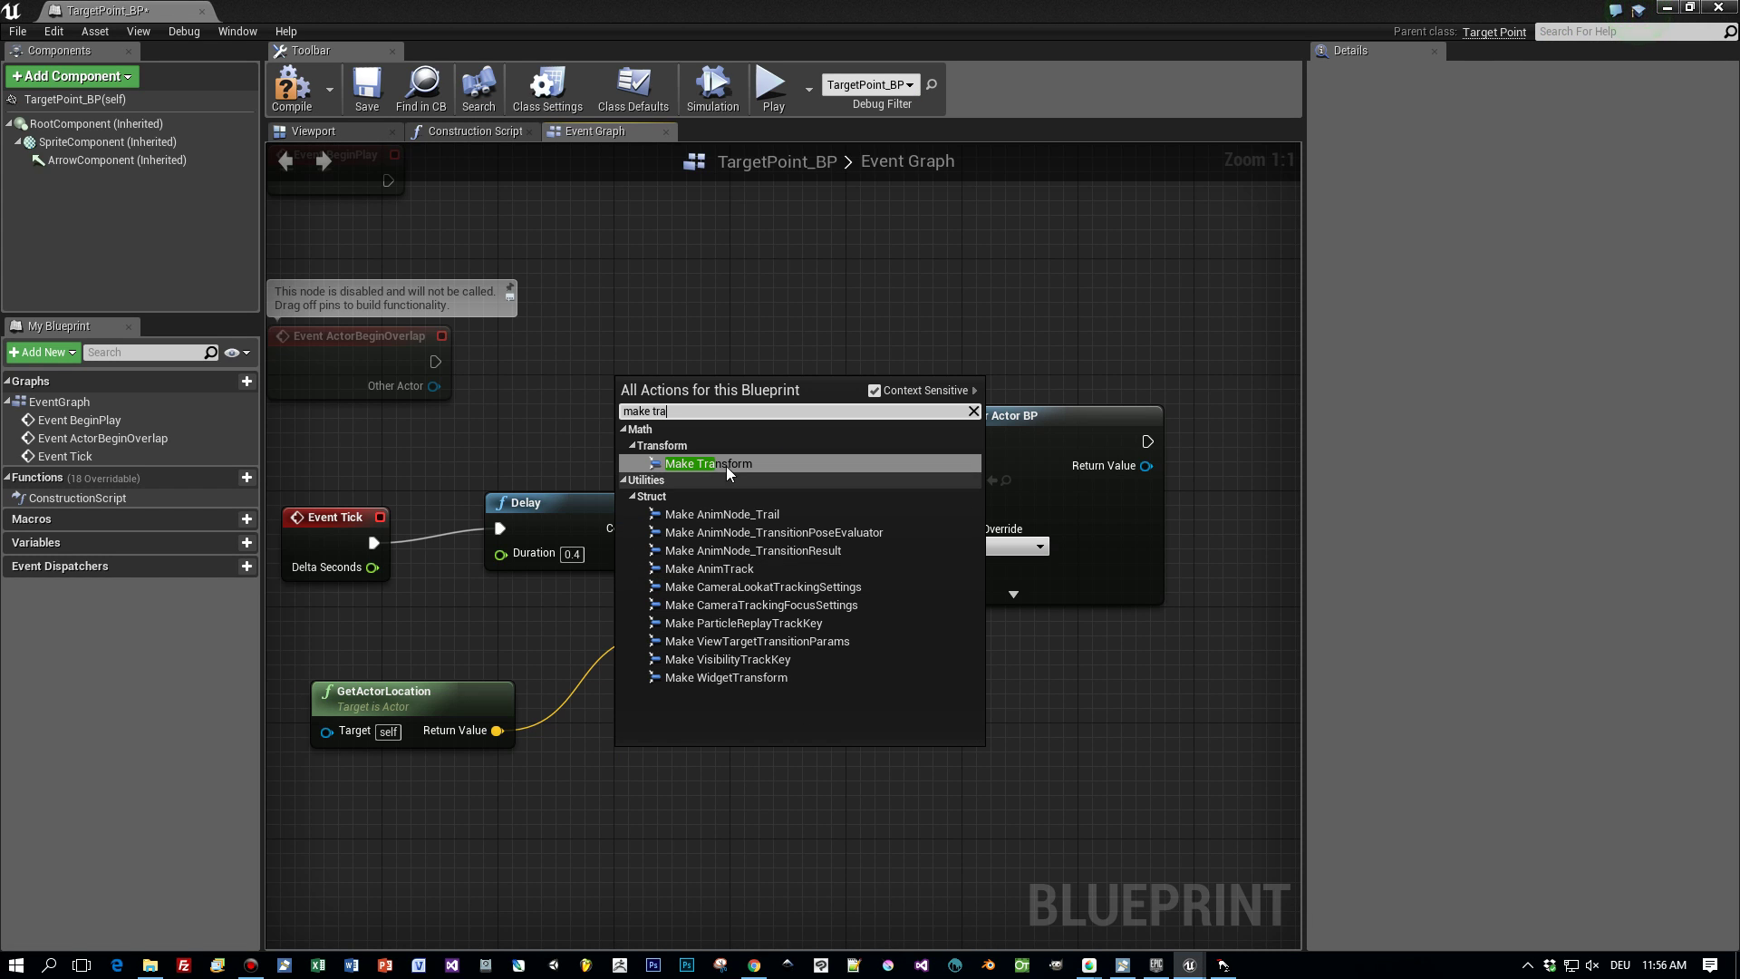
{"action": "left_click", "coordinate": [728, 460]}
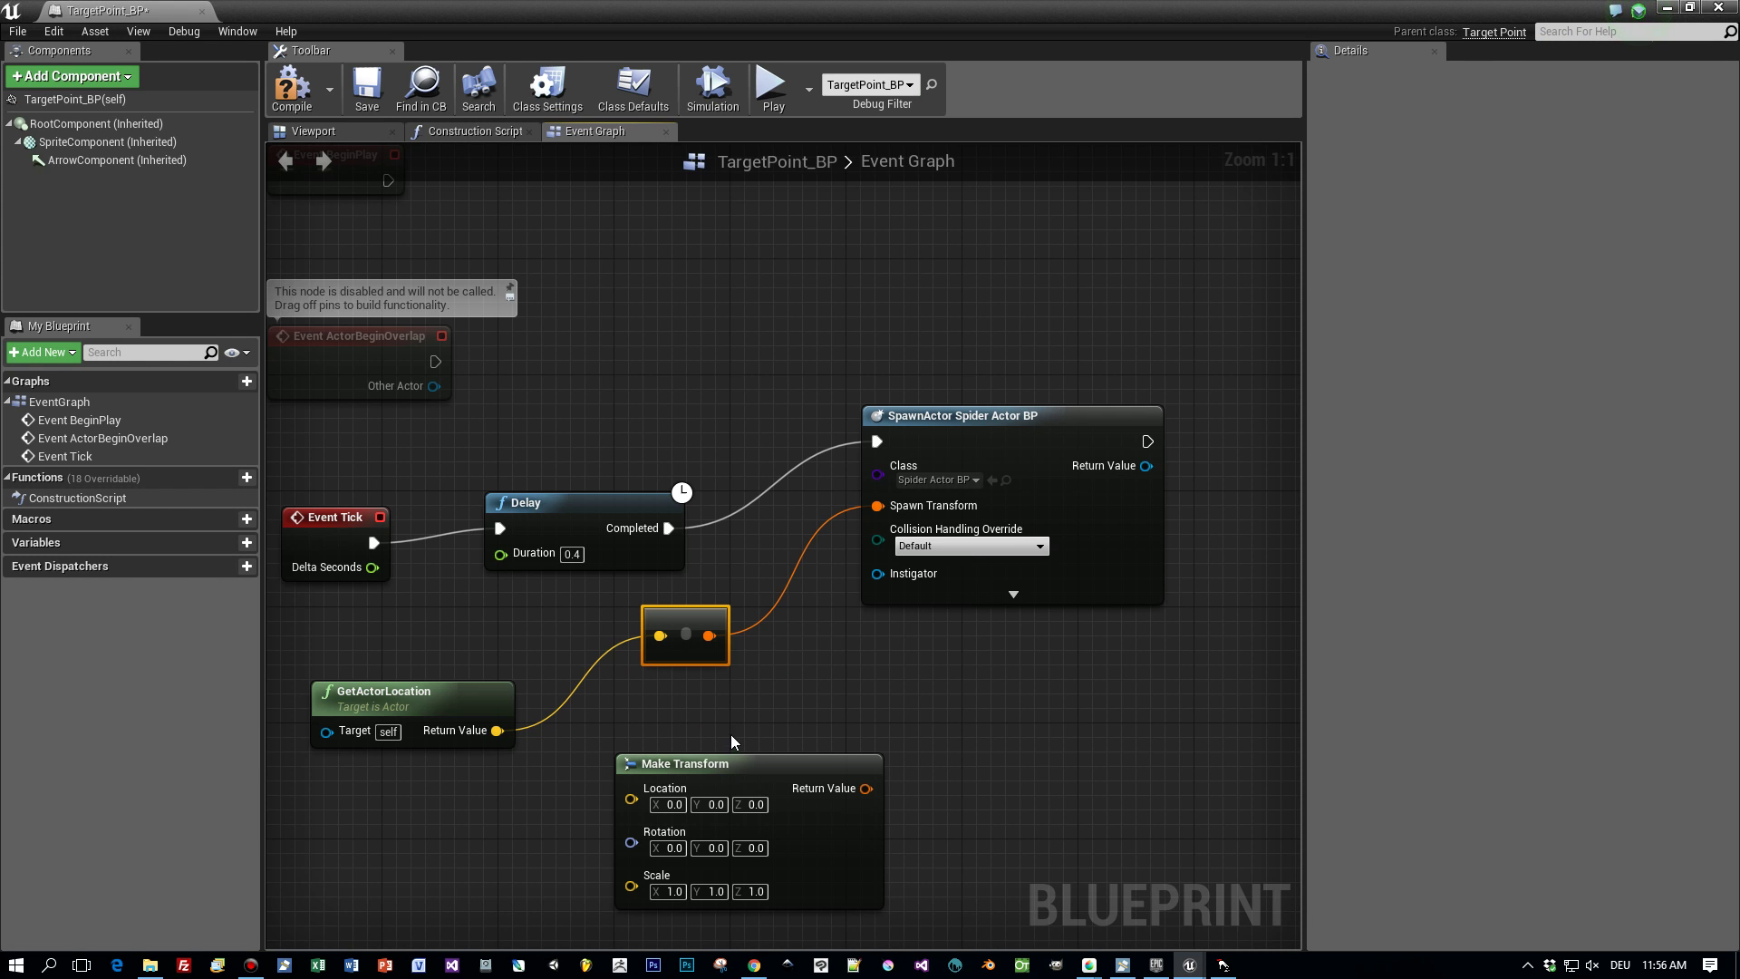
{"action": "left_click_drag", "start_coordinate": [725, 764], "coordinate": [681, 649]}
{"action": "left_click_drag", "start_coordinate": [498, 730], "coordinate": [588, 682]}
{"action": "left_click", "coordinate": [692, 613]}
{"action": "key", "text": "Delete"}
{"action": "left_click_drag", "start_coordinate": [821, 673], "coordinate": [872, 500]}
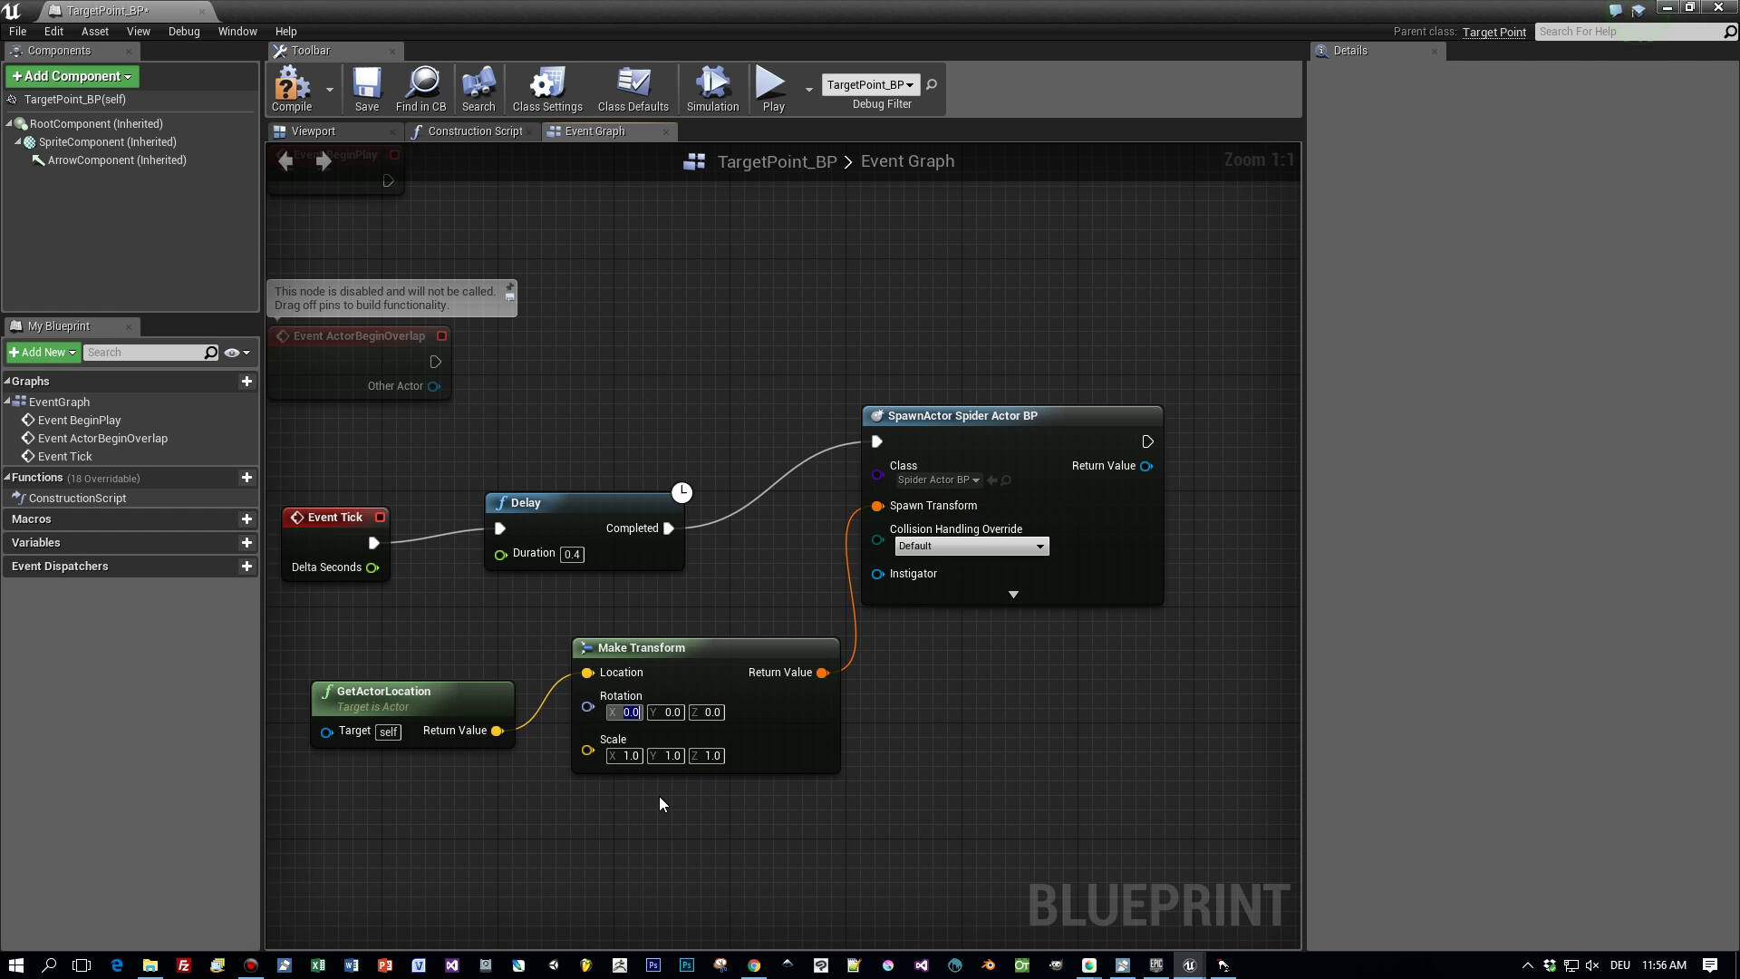
Set the Make Transform rotation to X 180 and Z 90, move the SpawnActor node clear of it, and compile the blueprint
{"action": "type", "text": "180"}
{"action": "key", "text": "Tab"}
{"action": "key", "text": "Tab"}
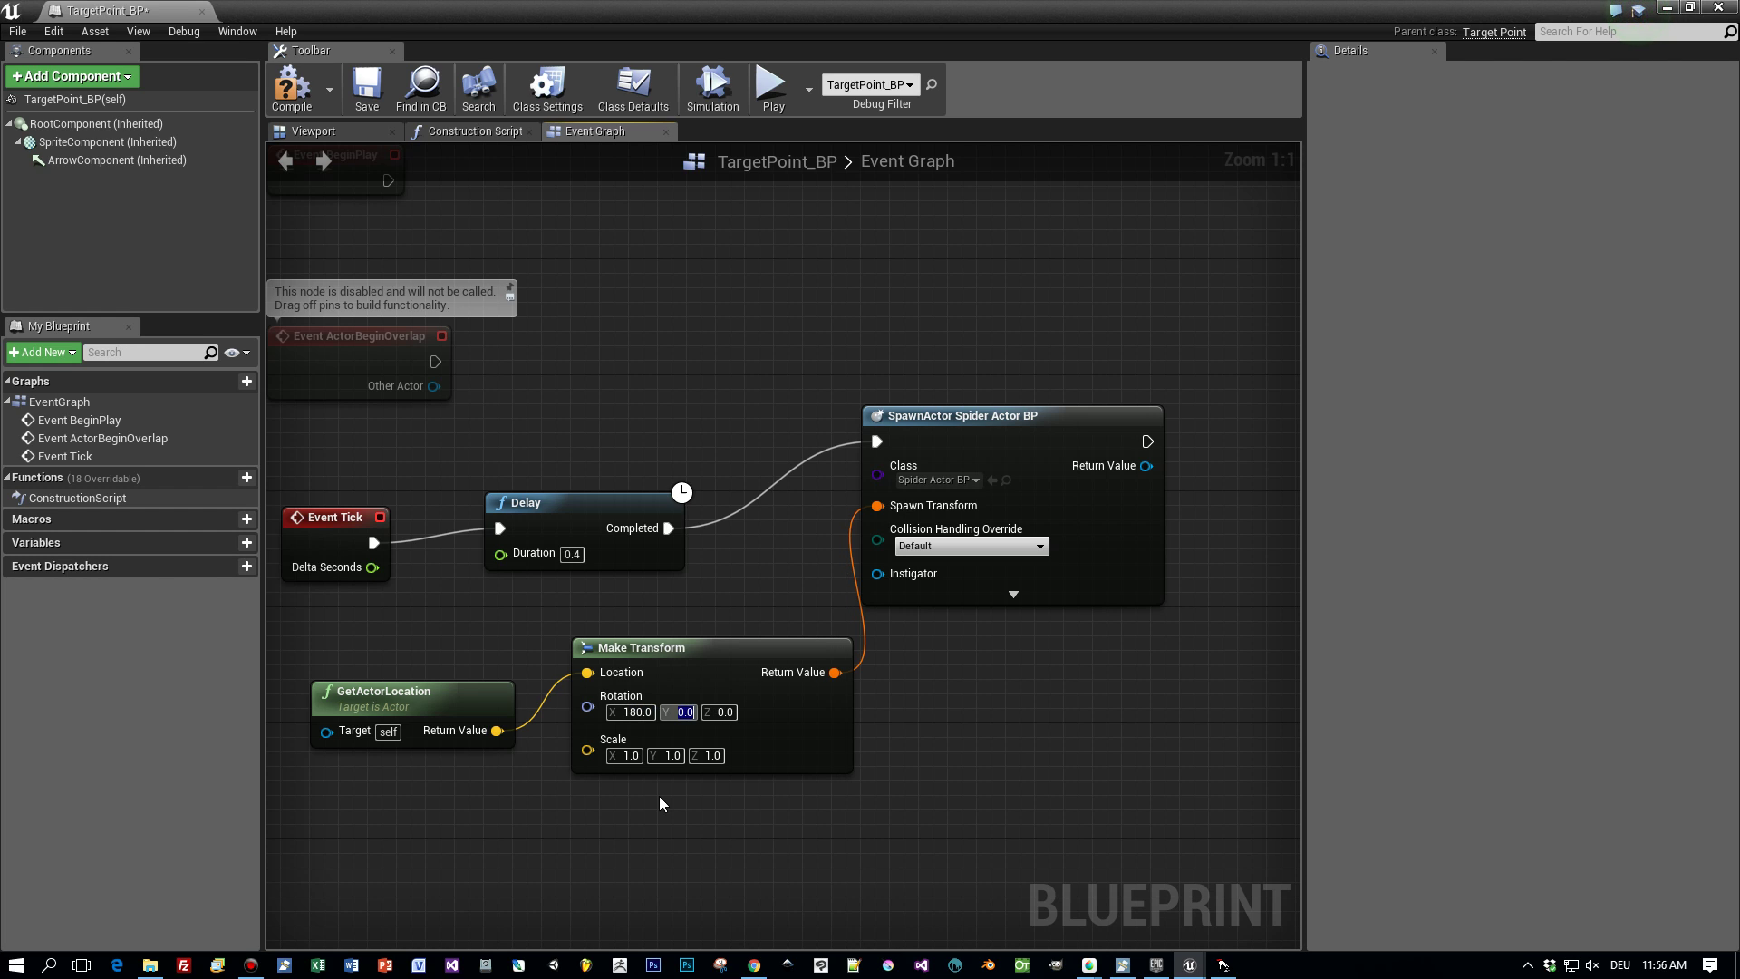
{"action": "type", "text": "90"}
{"action": "key", "text": "Tab"}
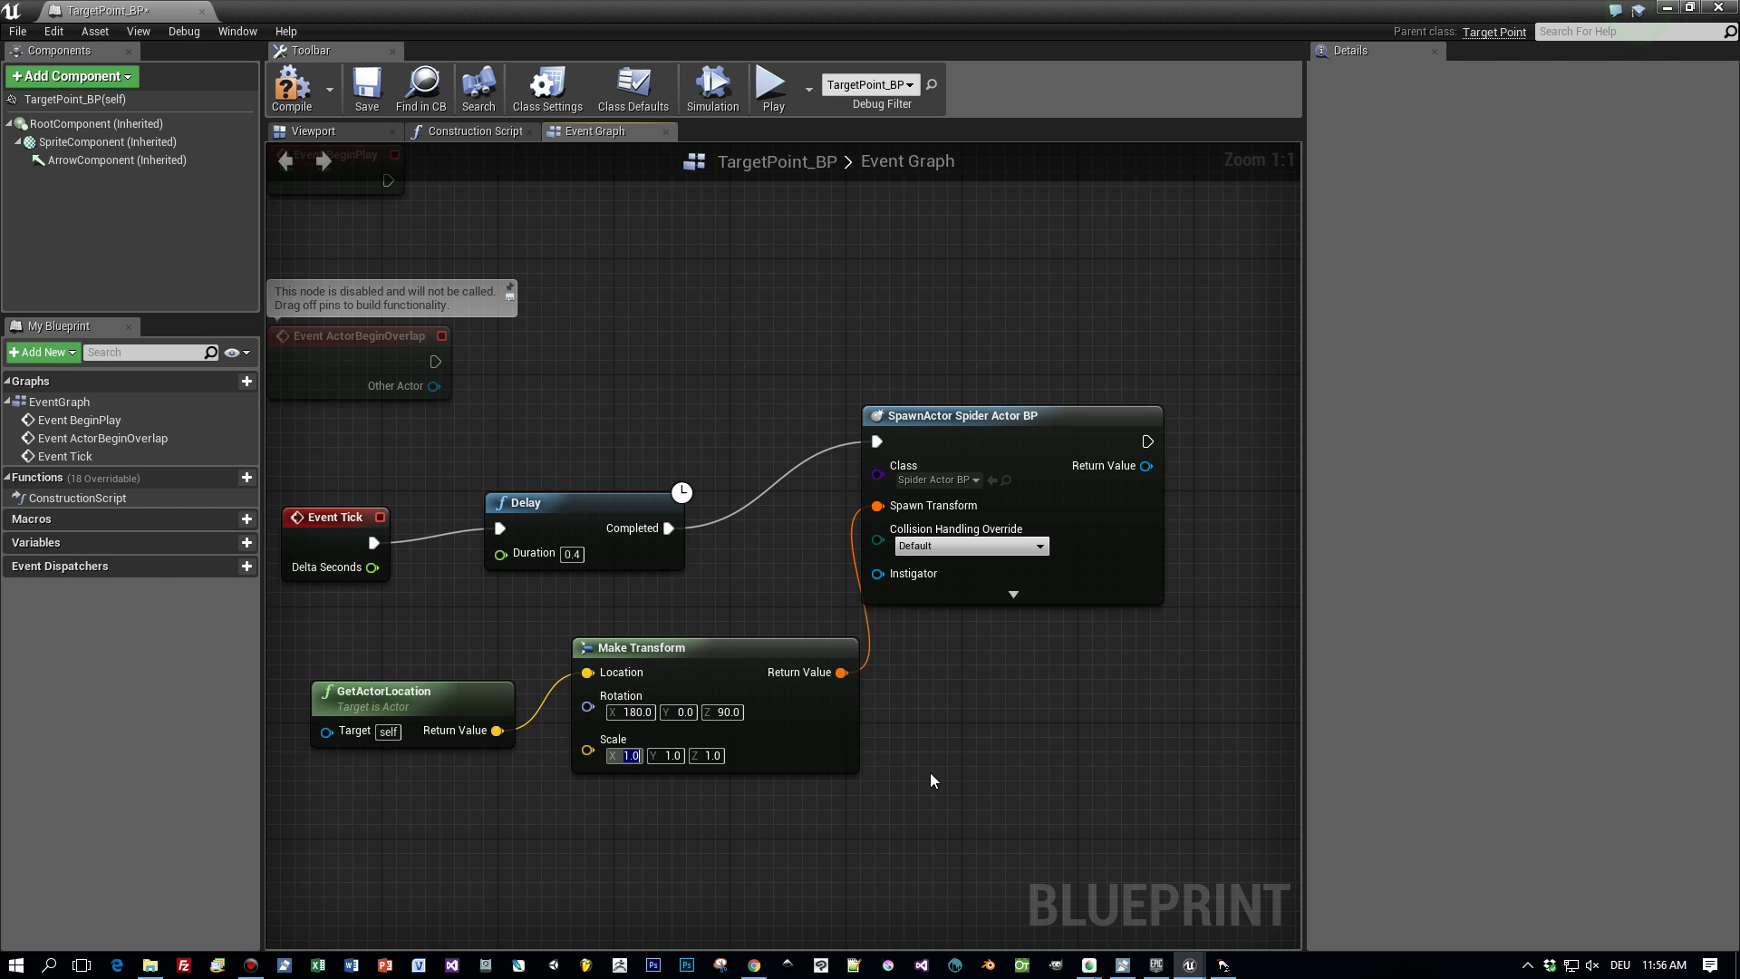
{"action": "key", "text": "ctrl+s"}
{"action": "left_click_drag", "start_coordinate": [997, 409], "coordinate": [1068, 381]}
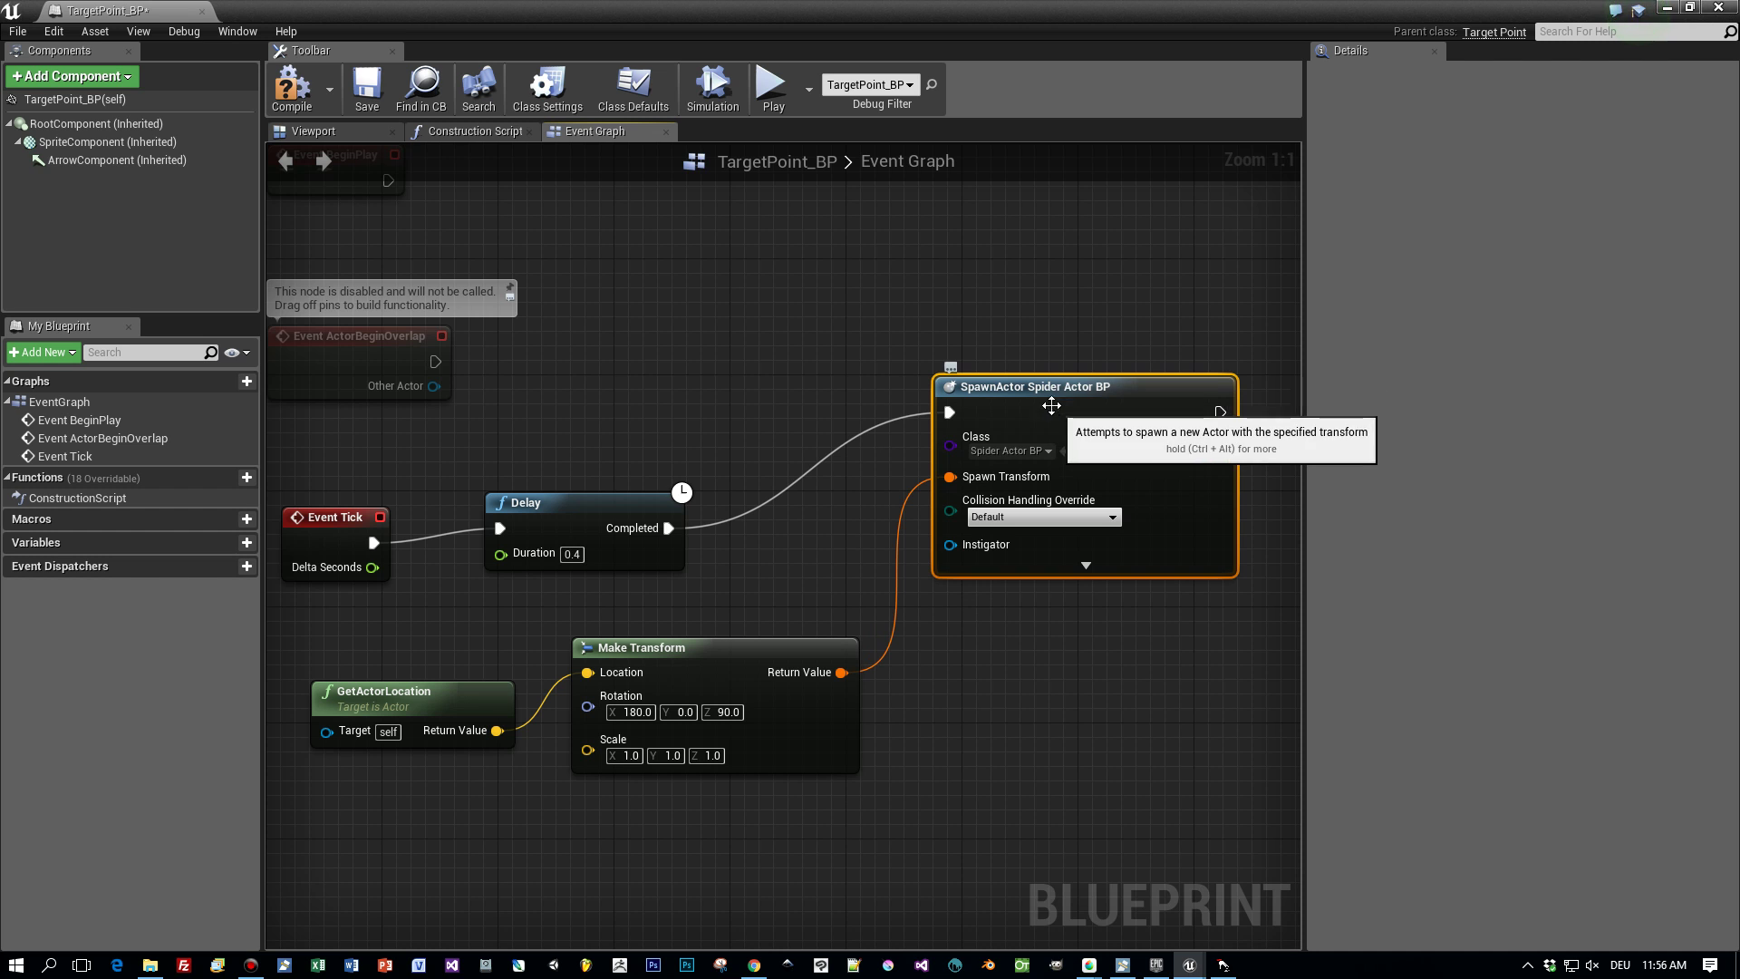
{"action": "left_click", "coordinate": [291, 91]}
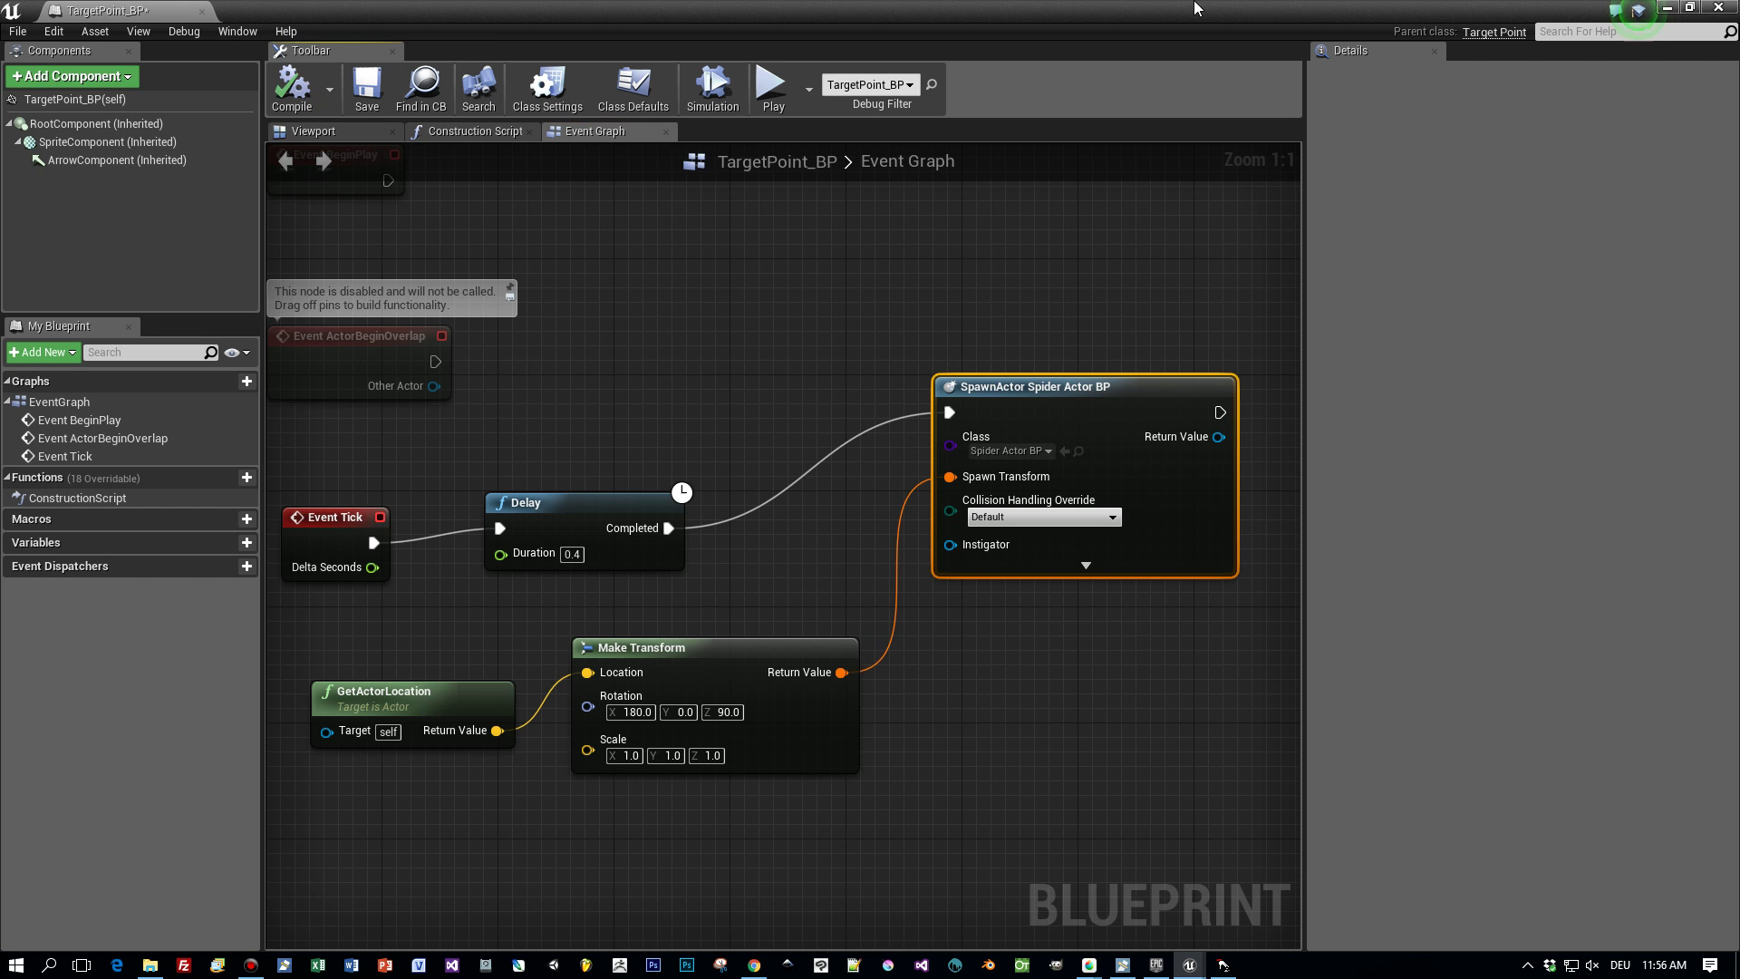
Play-test the level again, moving the character into the basin among the spawned spiders and viewing the game full screen
{"action": "left_click", "coordinate": [1667, 9]}
{"action": "left_click", "coordinate": [874, 68]}
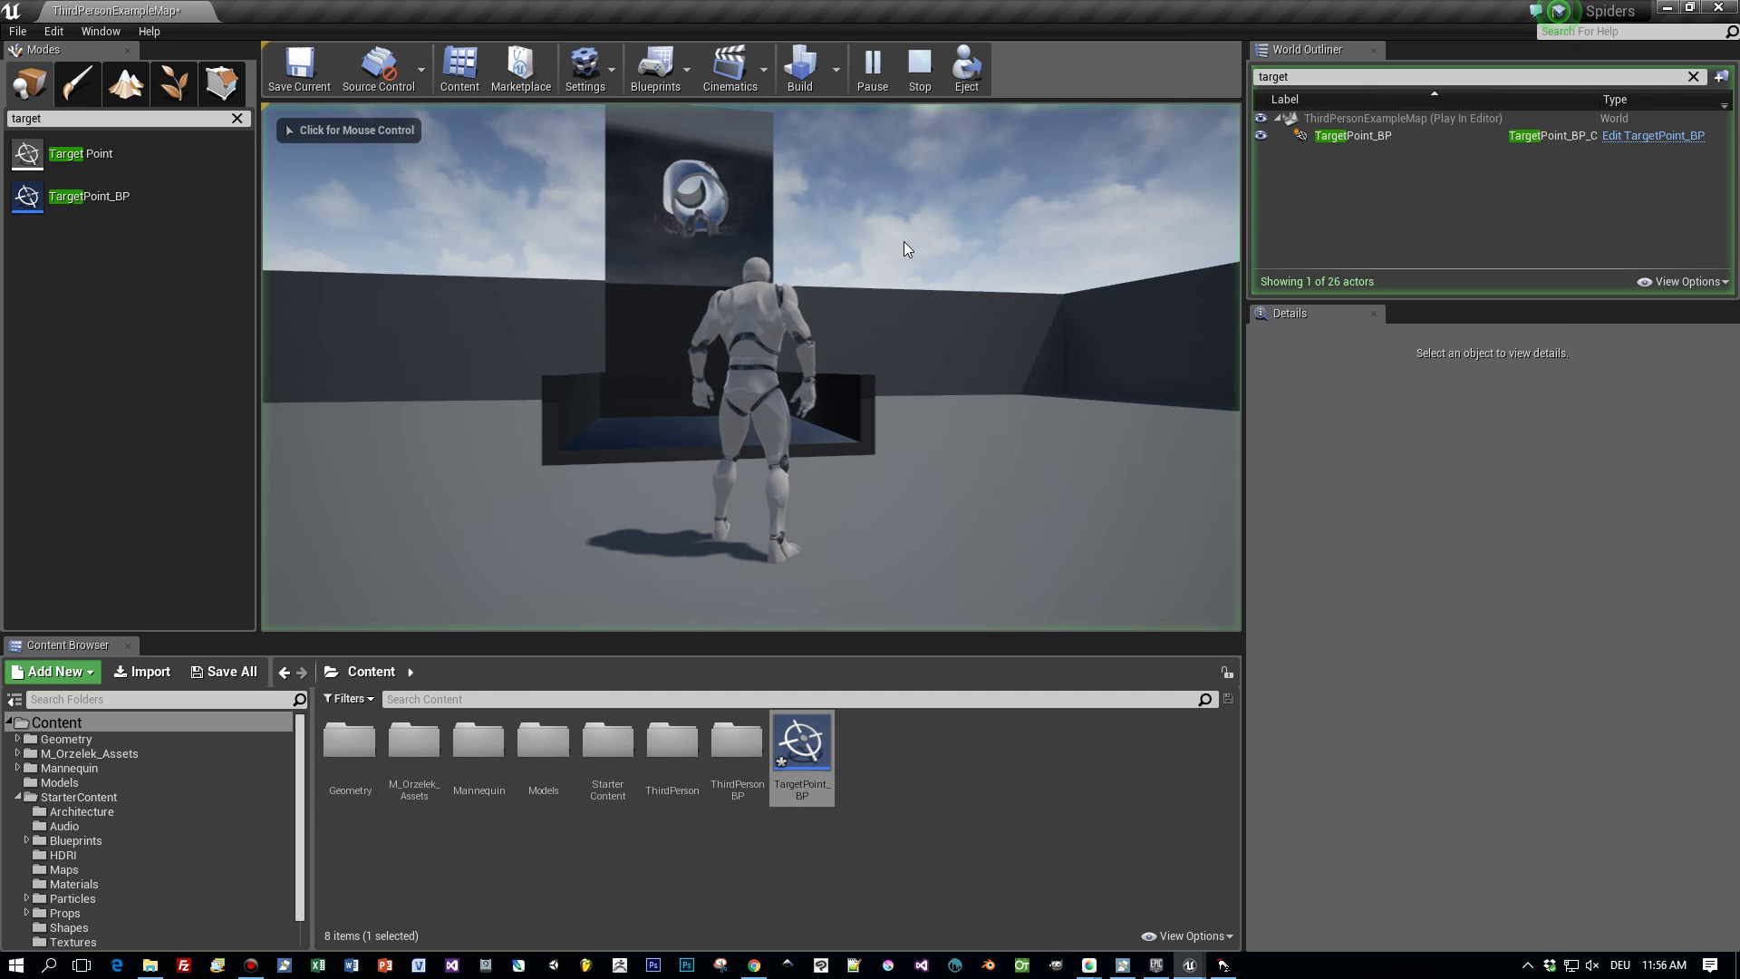
{"action": "left_click", "coordinate": [1052, 250]}
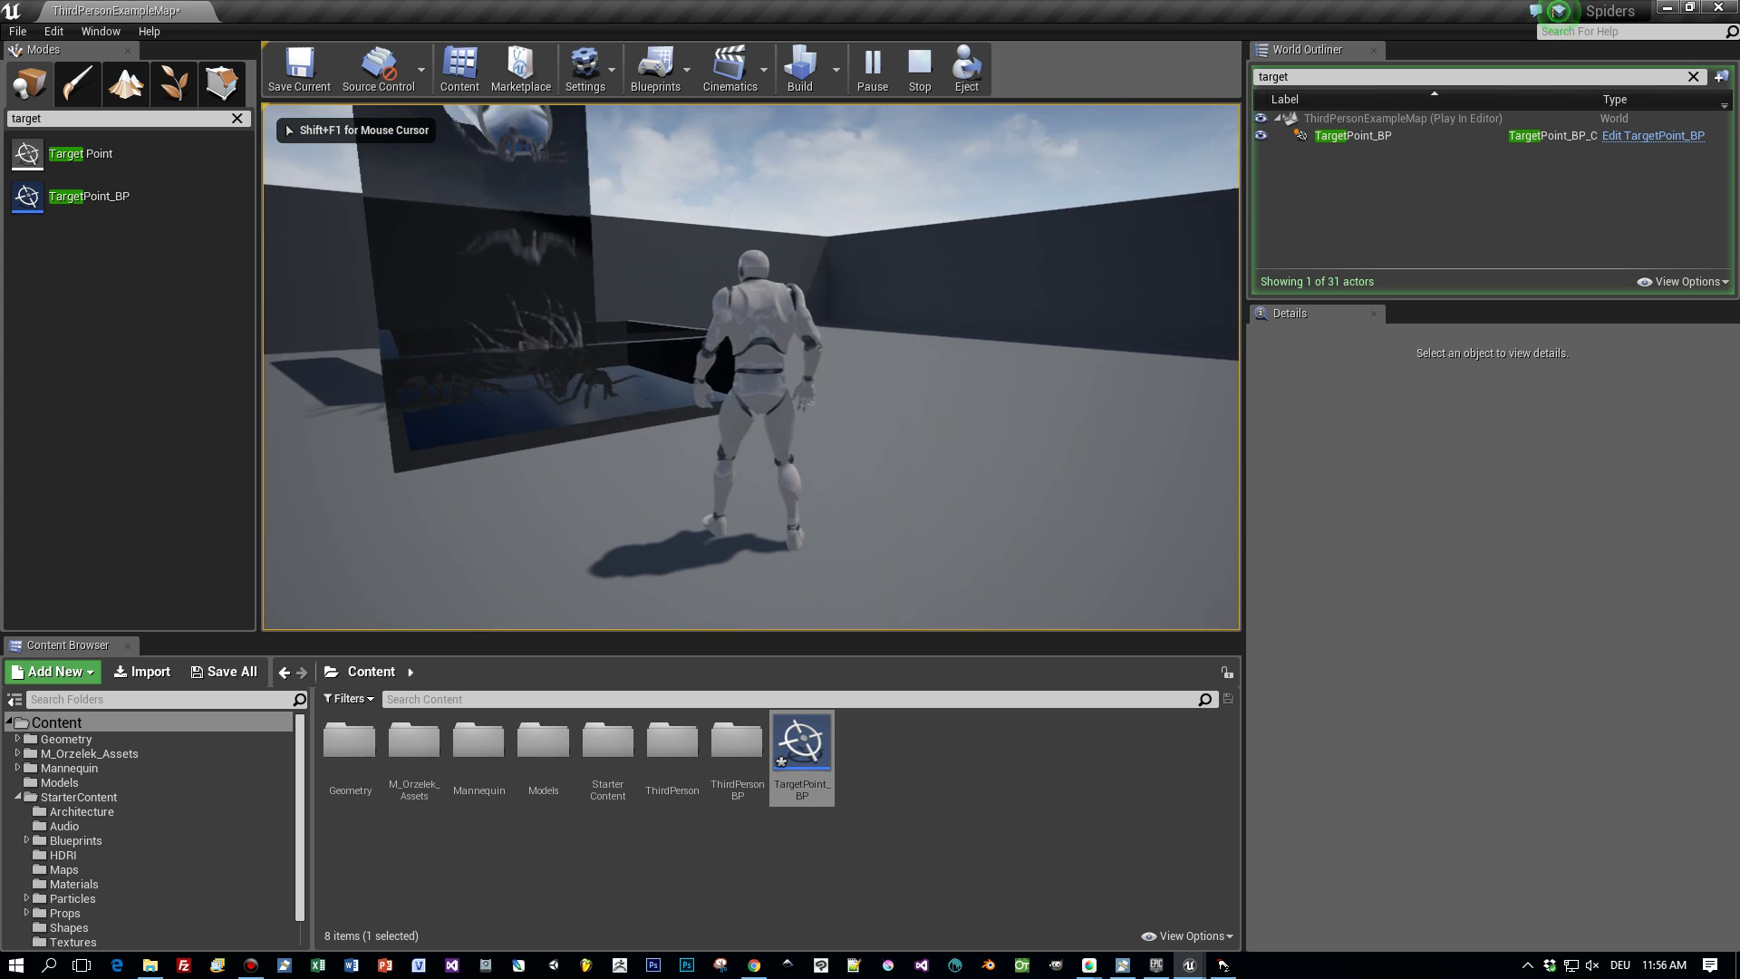
{"action": "key", "text": "w"}
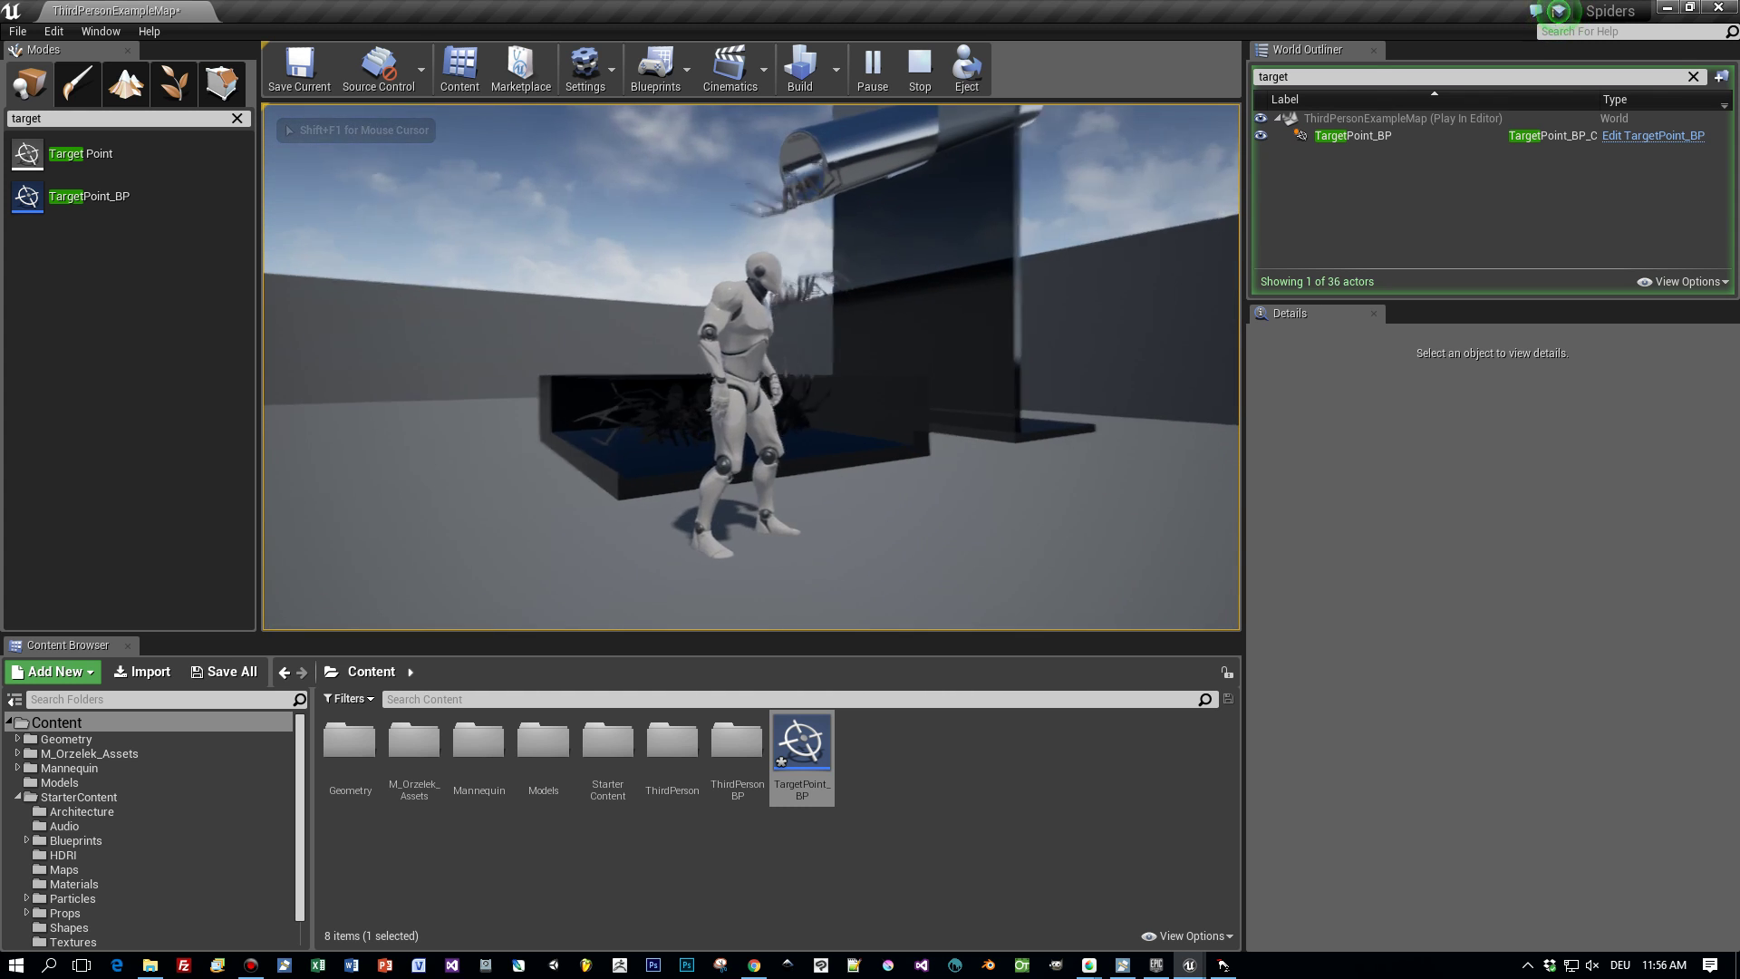
{"action": "key", "text": "w"}
{"action": "key", "text": "space"}
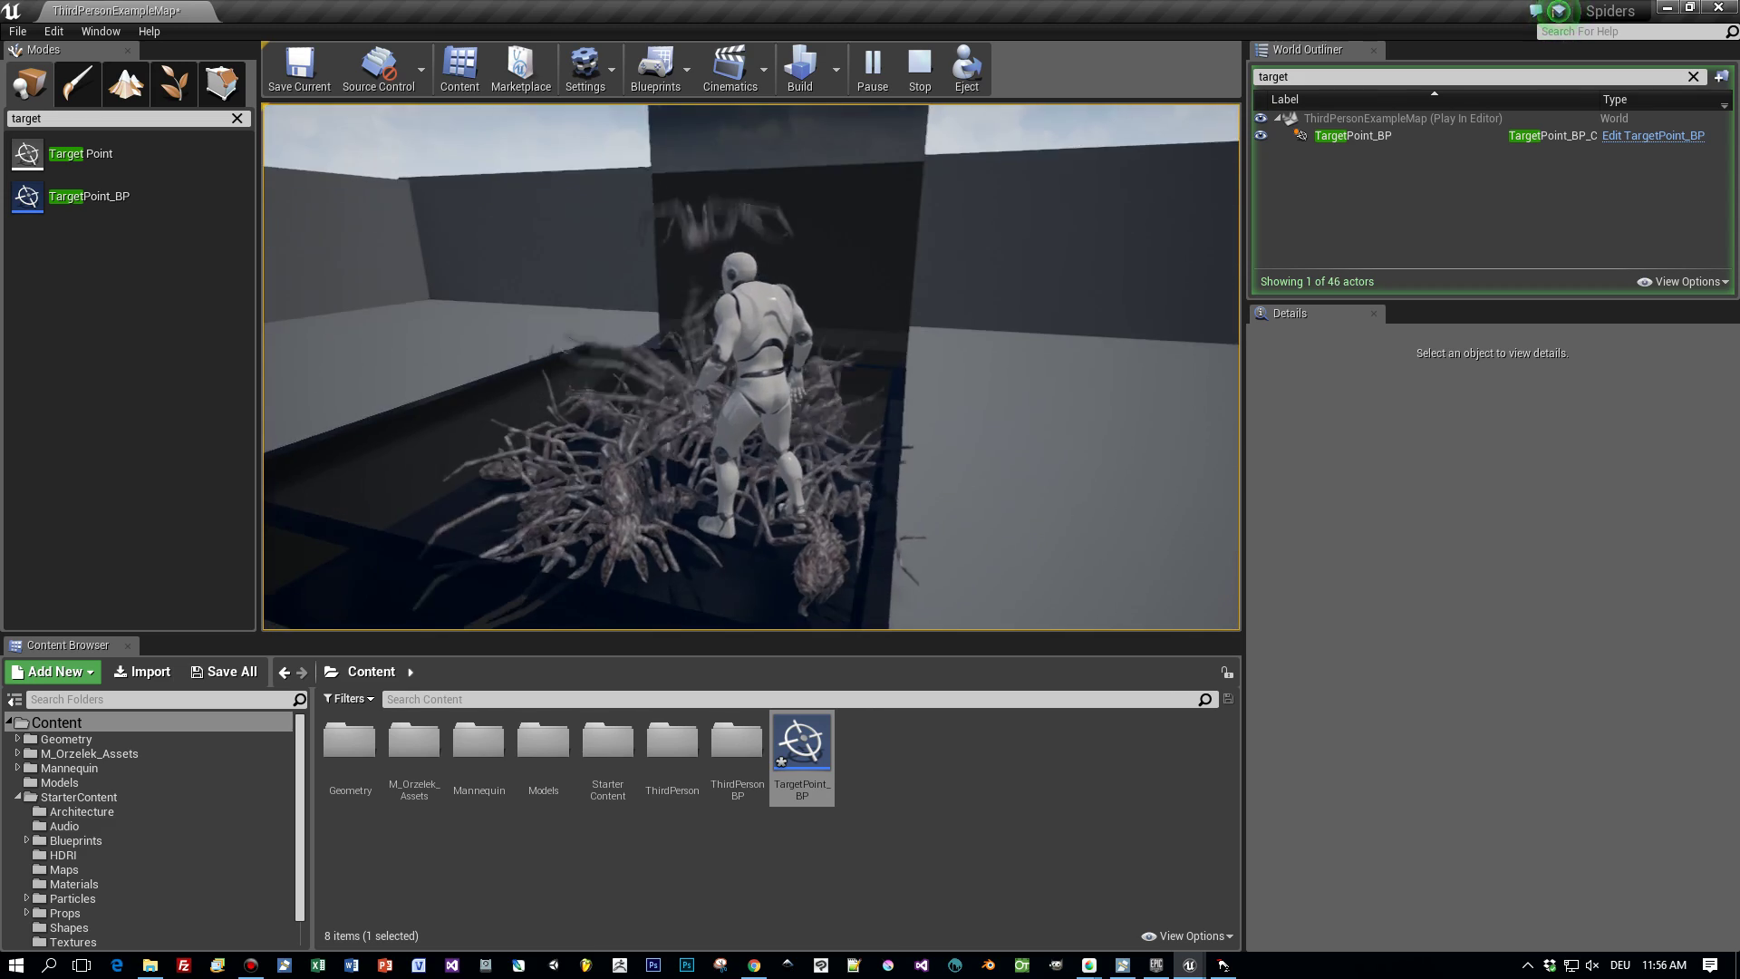
{"action": "key", "text": "w"}
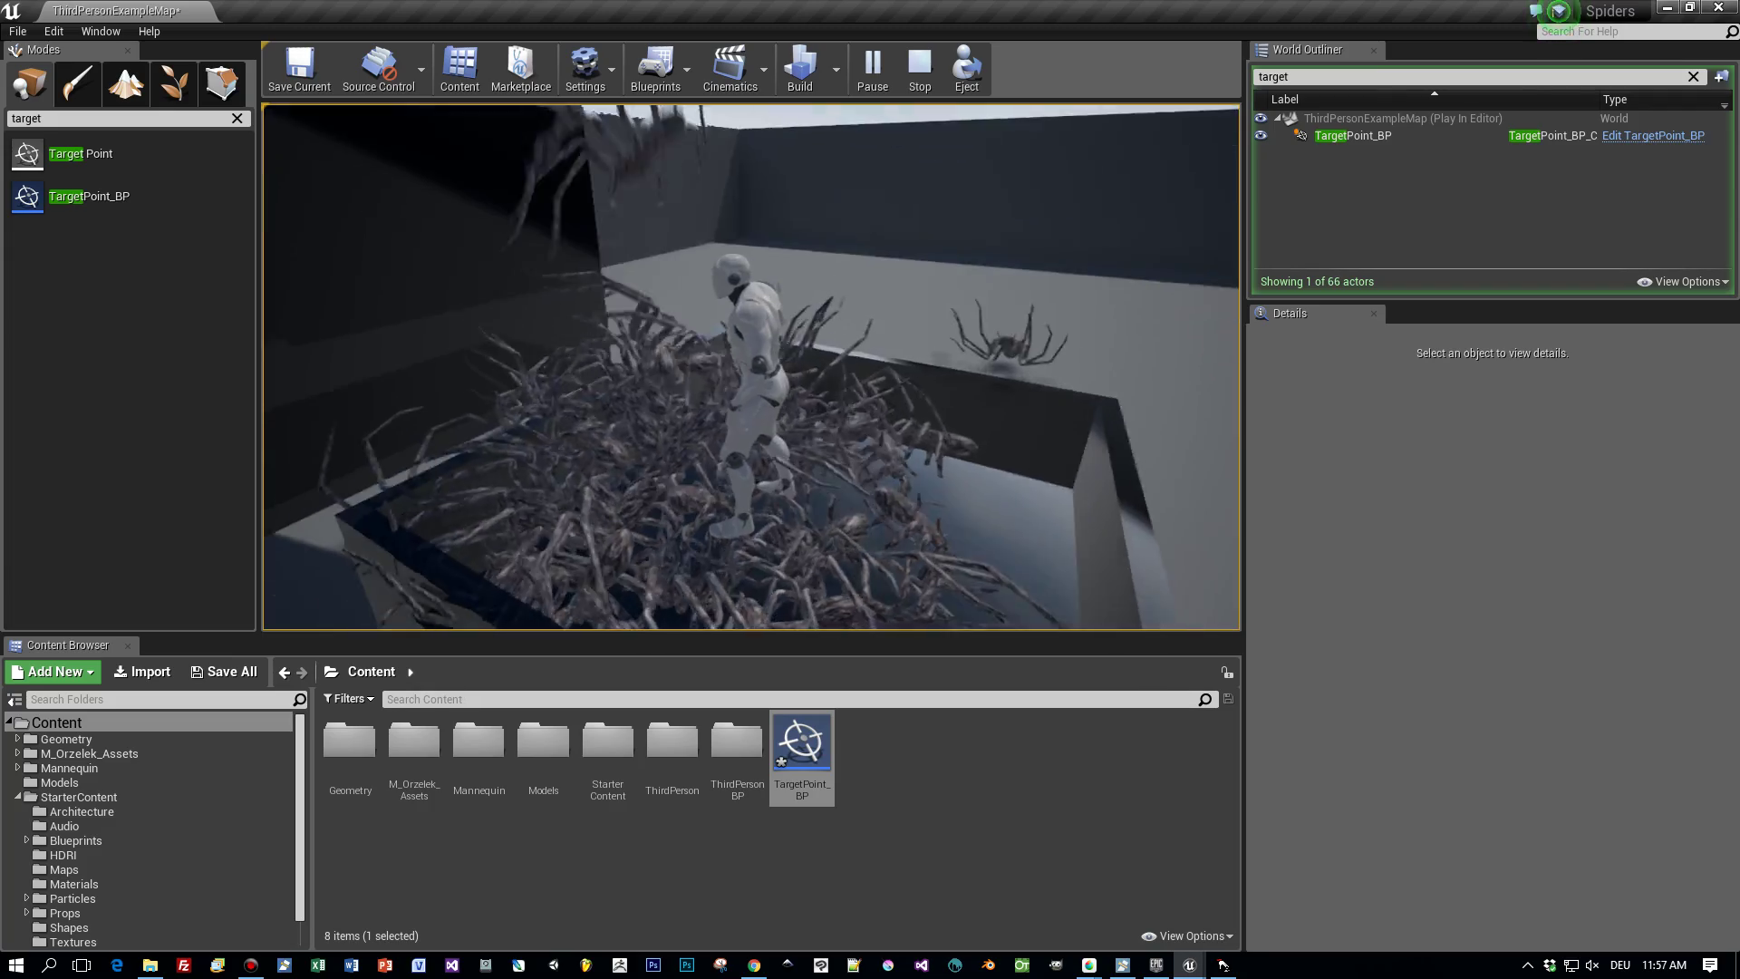
{"action": "key", "text": "F11"}
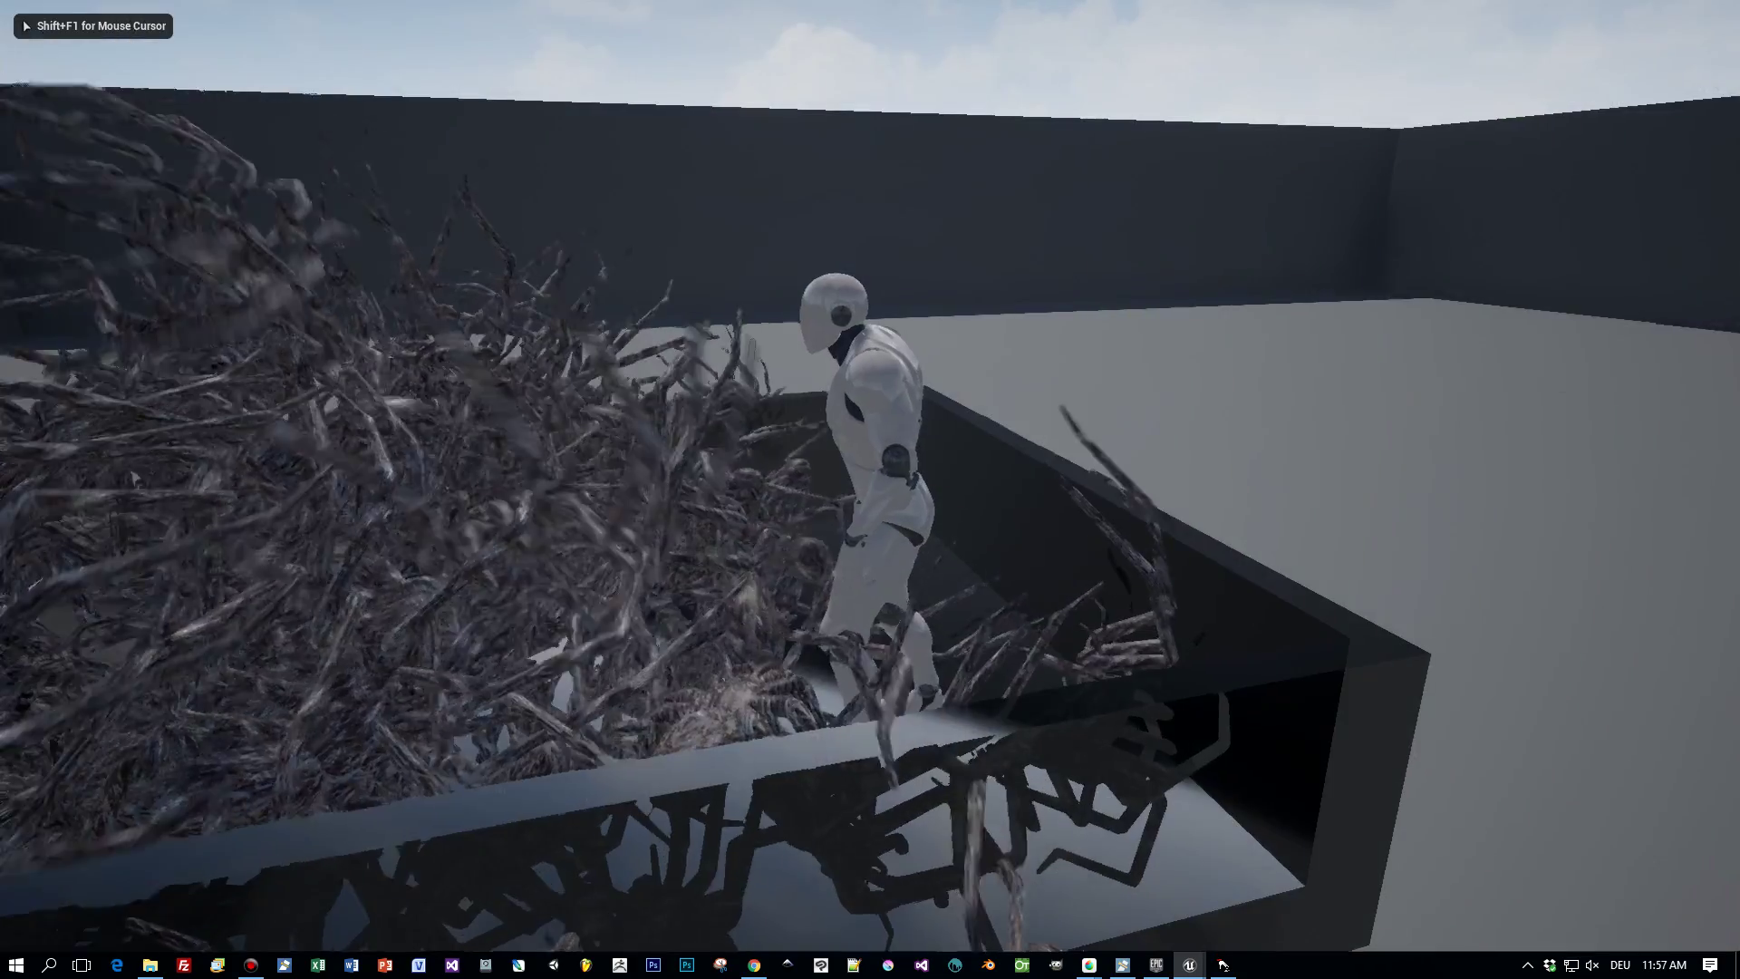
{"action": "key", "text": "w"}
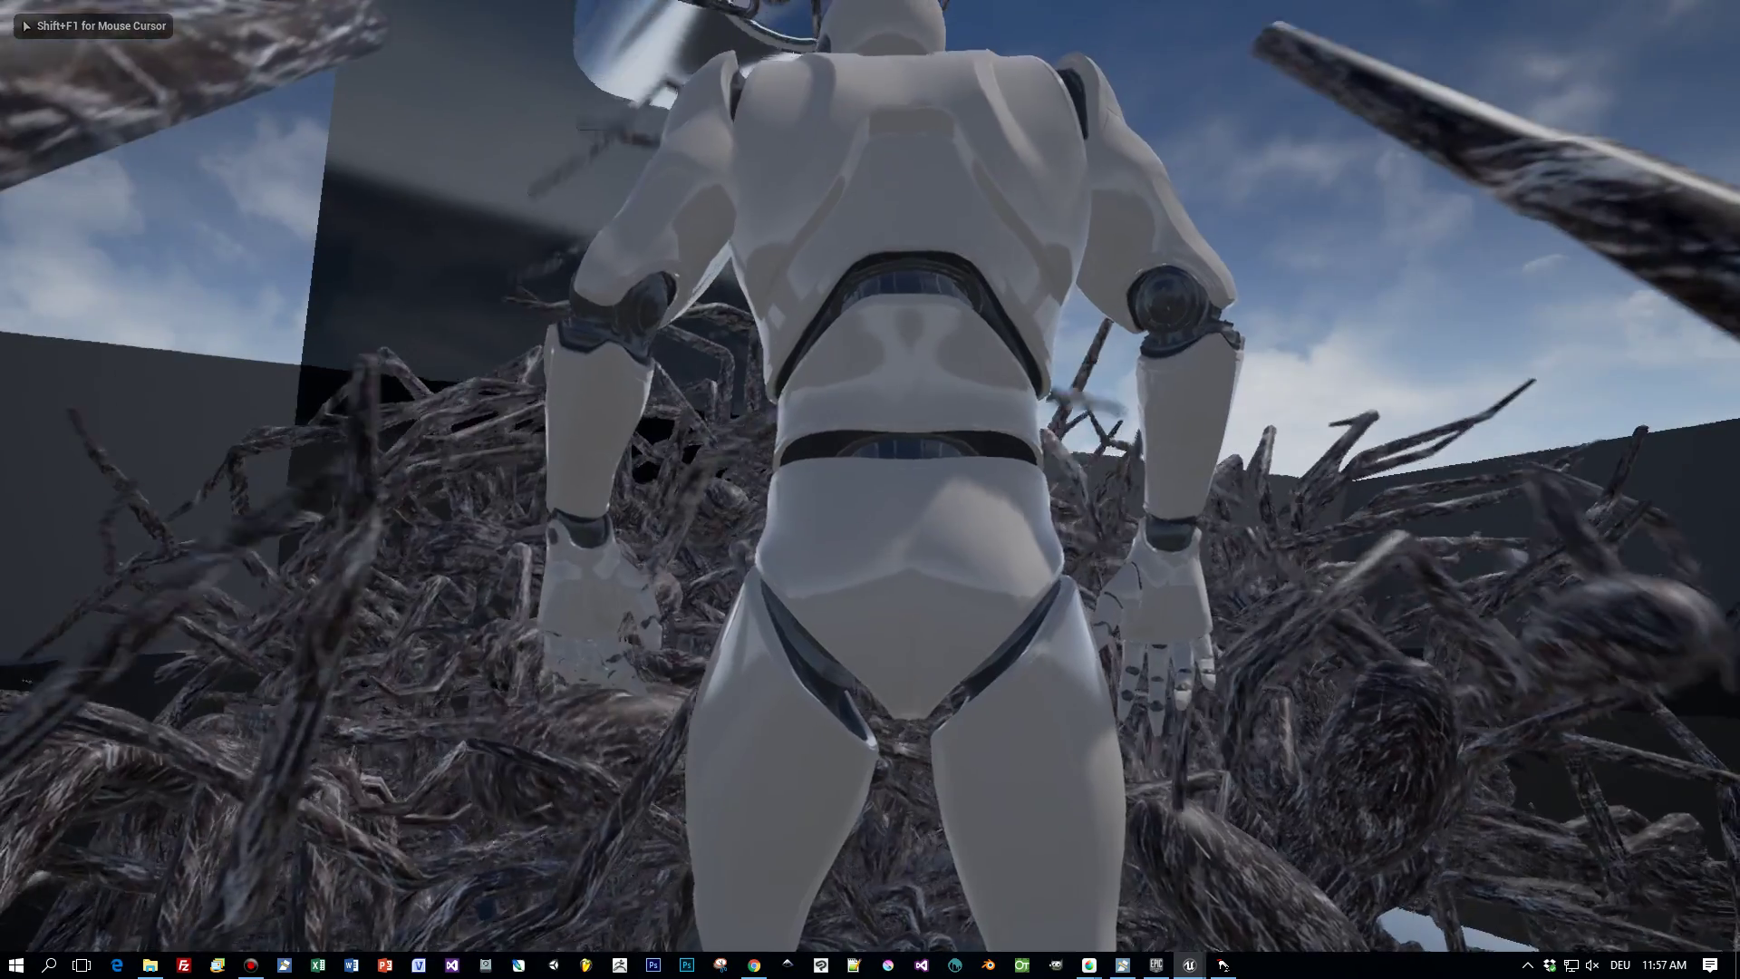